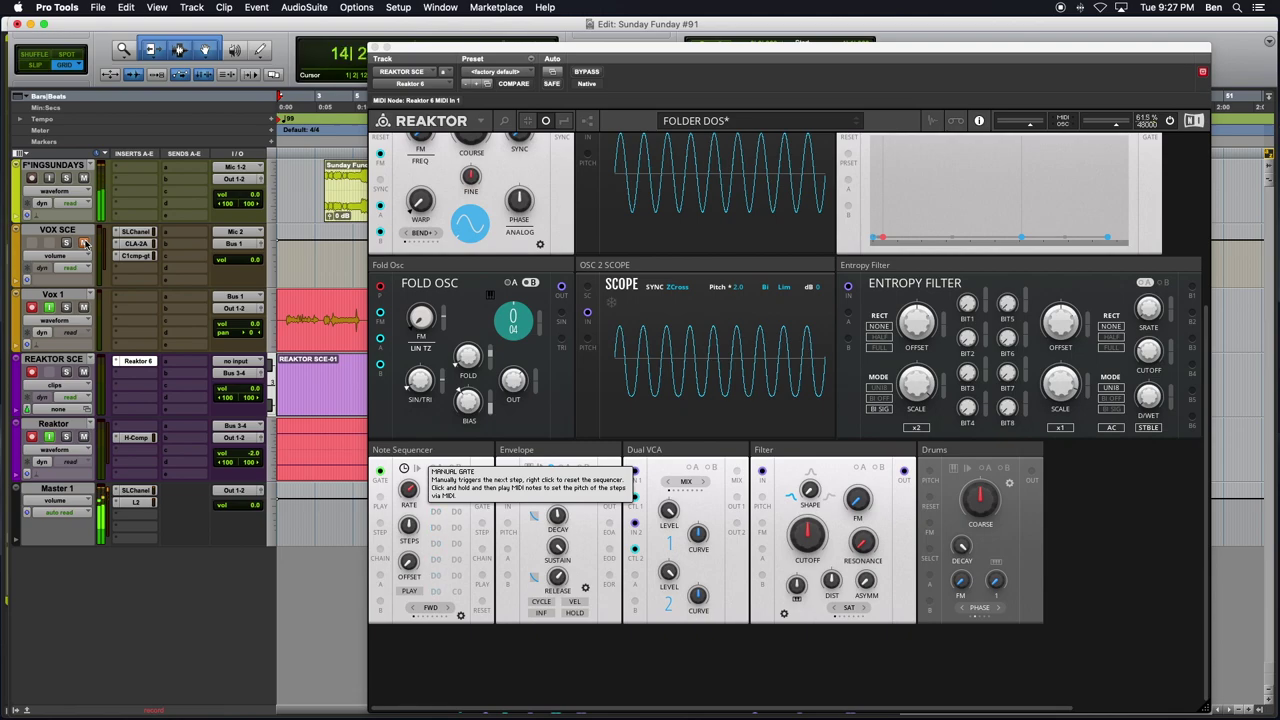
Bring the Level S output fader up from silence to 1.6 dB
scroll(566, 405, up, 5)
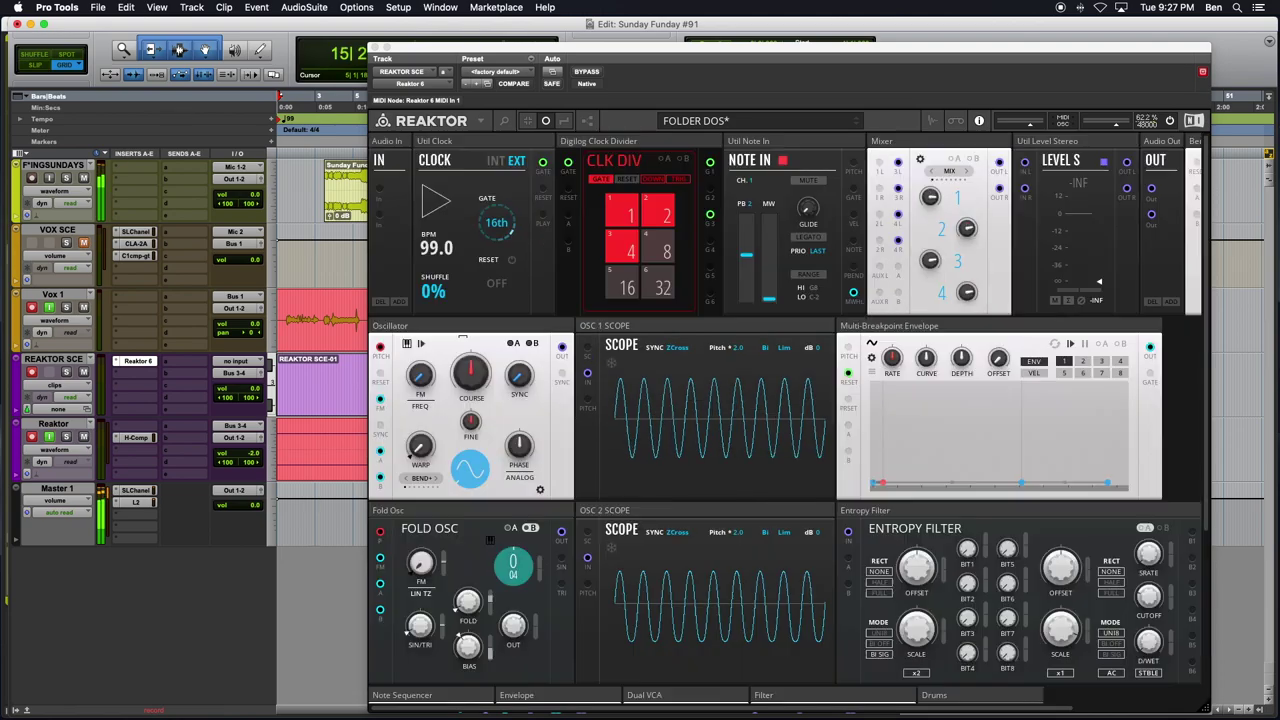
scroll(566, 405, down, 3)
scroll(566, 405, up, 3)
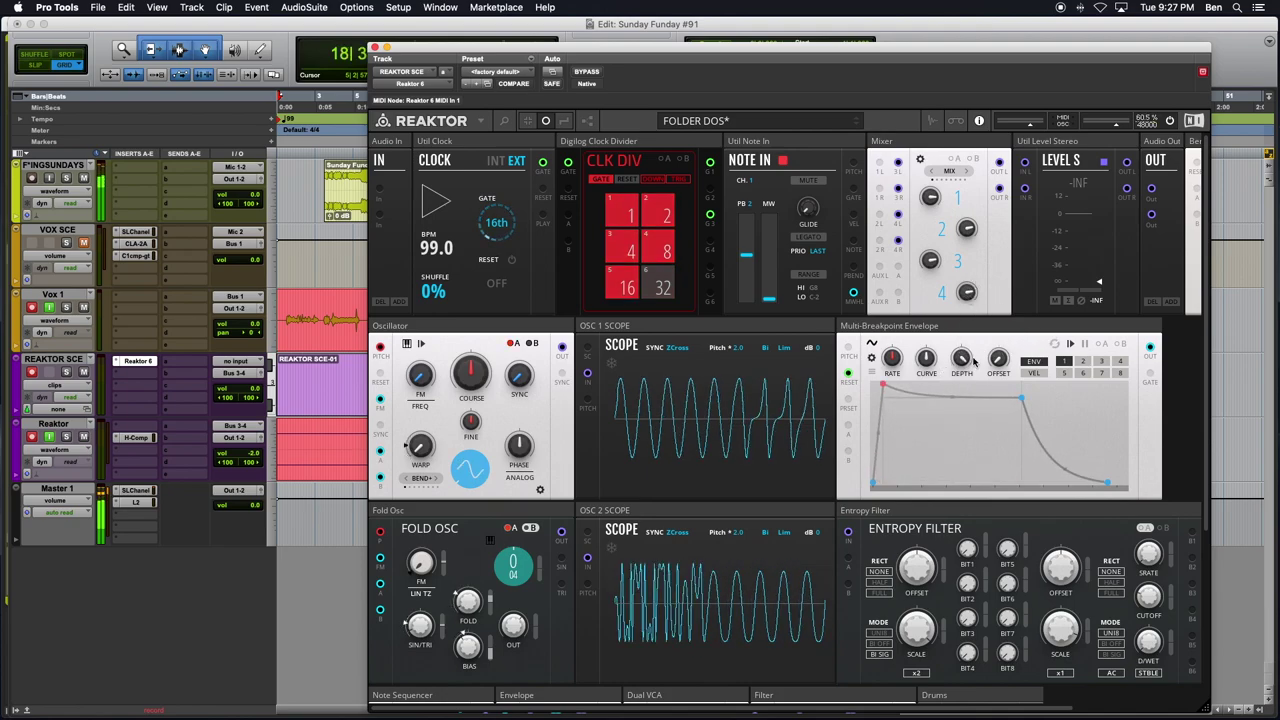
drag(1097, 285, 1099, 160)
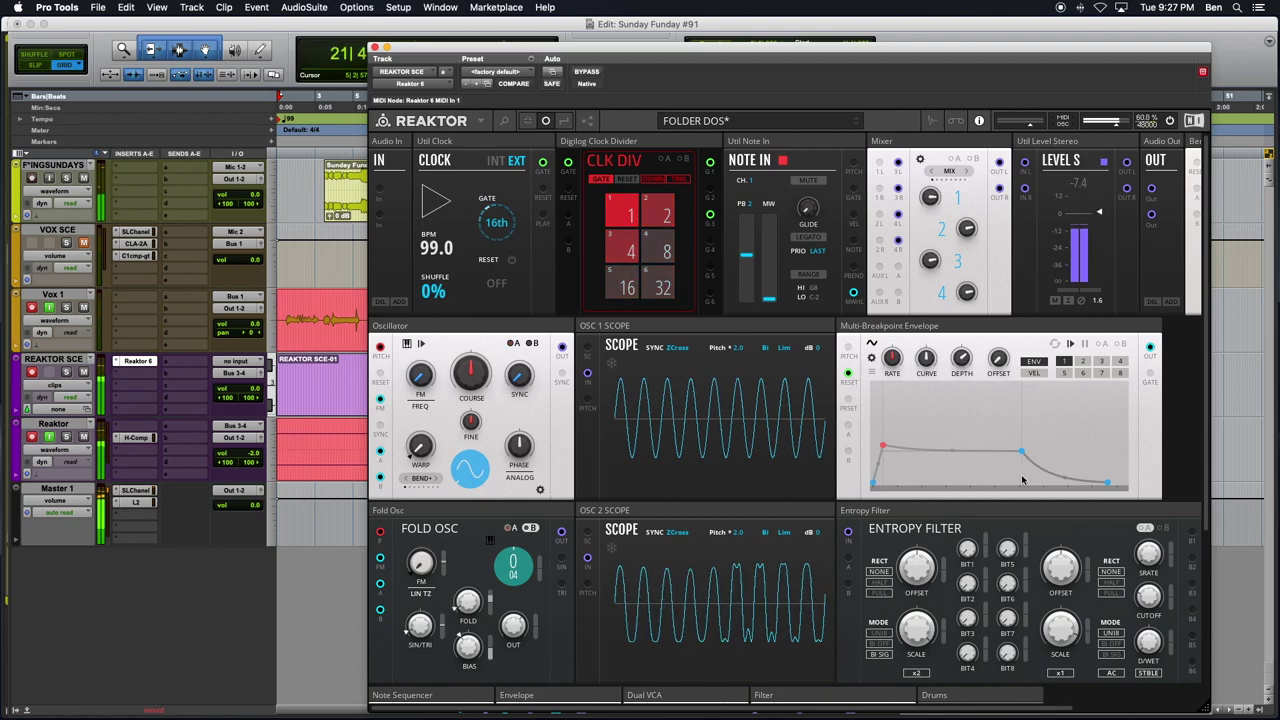
Raise the Multi-Breakpoint Envelope's depth to full and lower the Level S output to -6.3 dB
drag(962, 357, 954, 287)
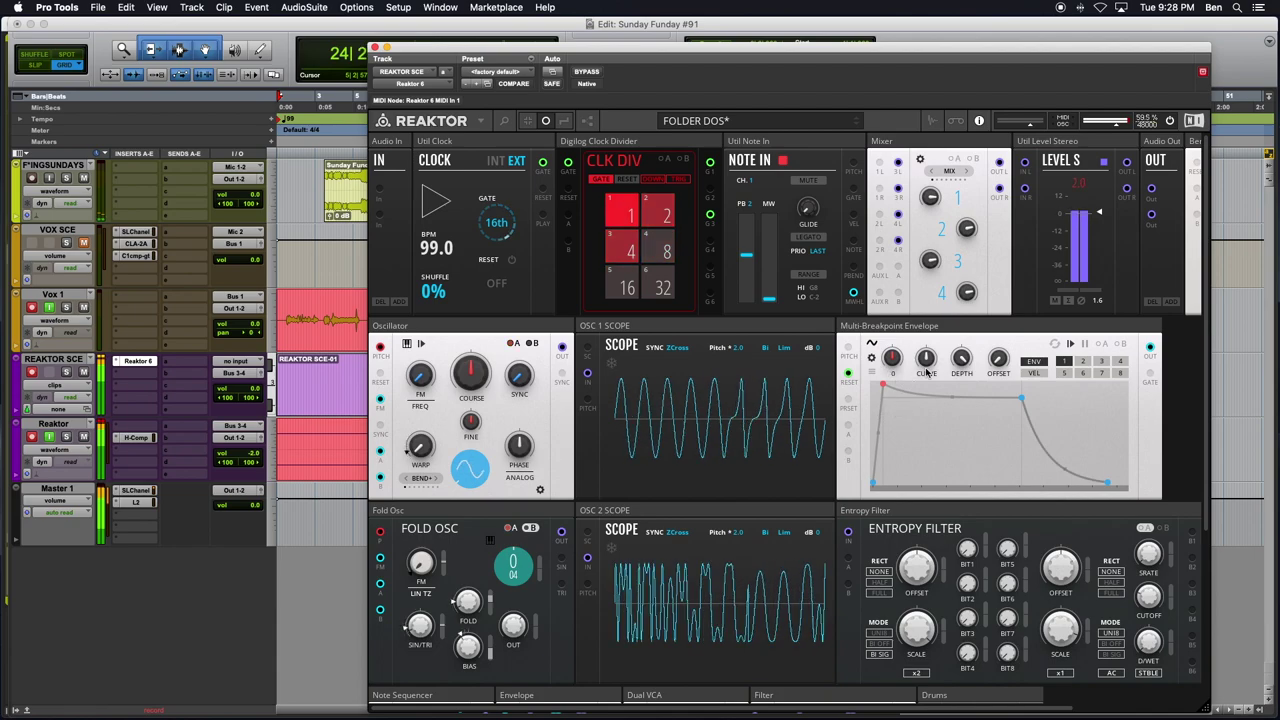
mouse_move(927, 368)
mouse_down()
mouse_move(927, 451)
mouse_move(912, 386)
mouse_move(920, 290)
mouse_move(927, 347)
mouse_up()
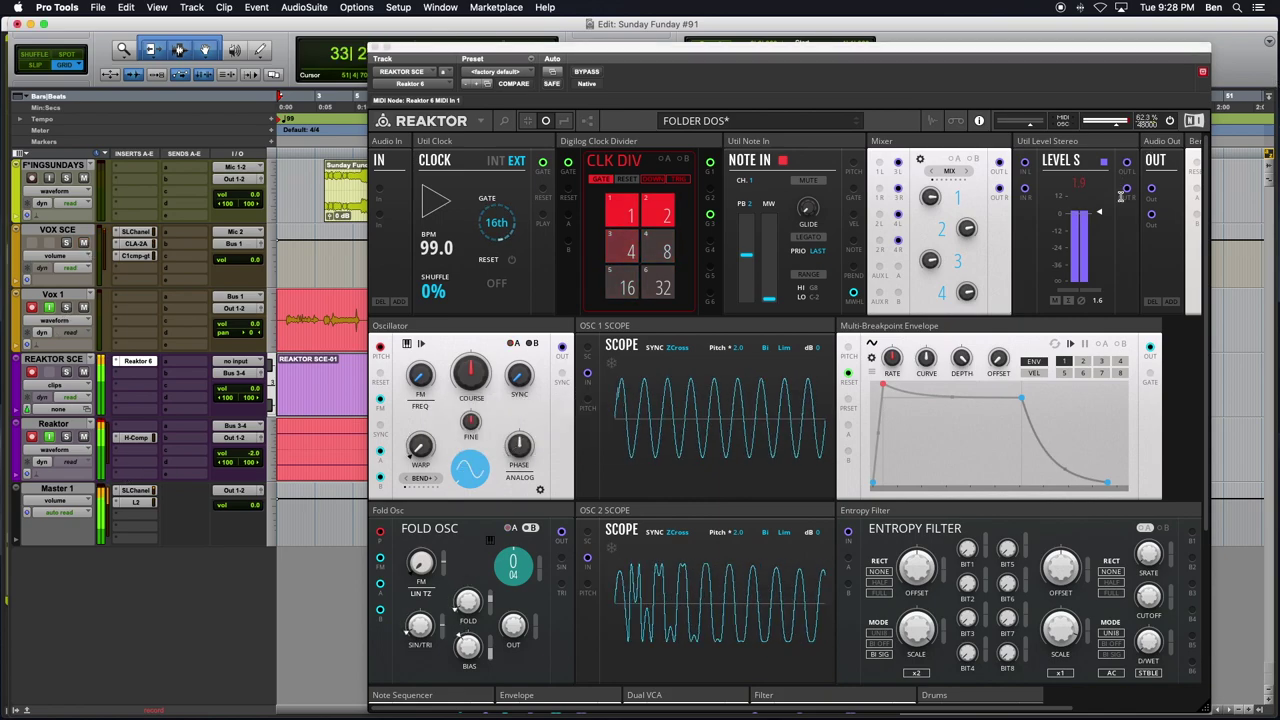
drag(1105, 212, 1105, 224)
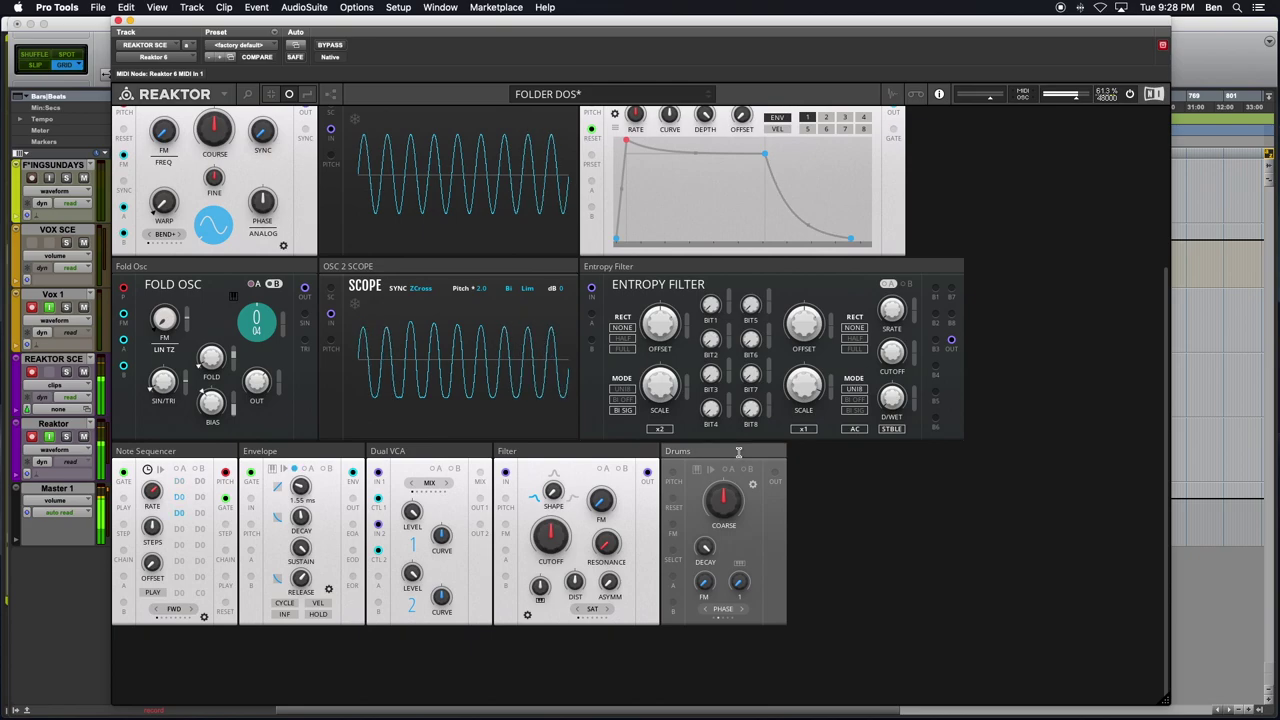
Add the Toy Box Free Pack Gate Sequencer block and place it between the Filter and Drums blocks
scroll(836, 525, up, 5)
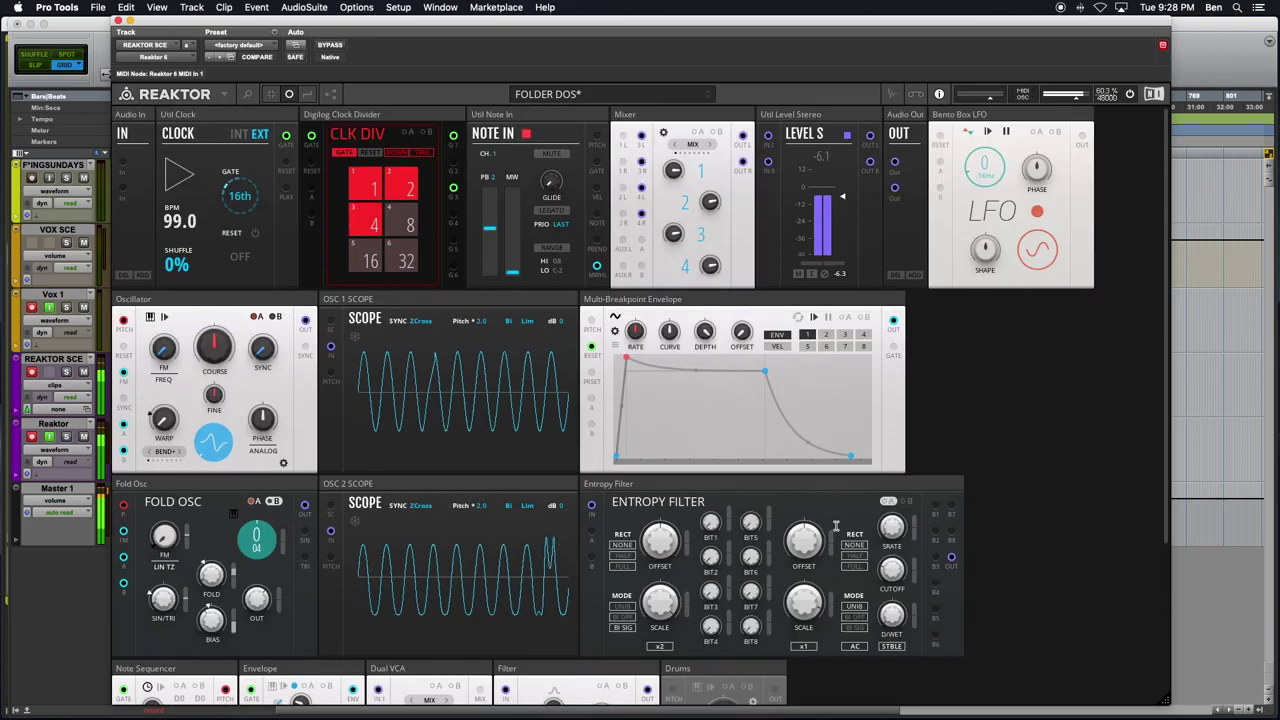
scroll(780, 590, down, 3)
scroll(800, 585, down, 3)
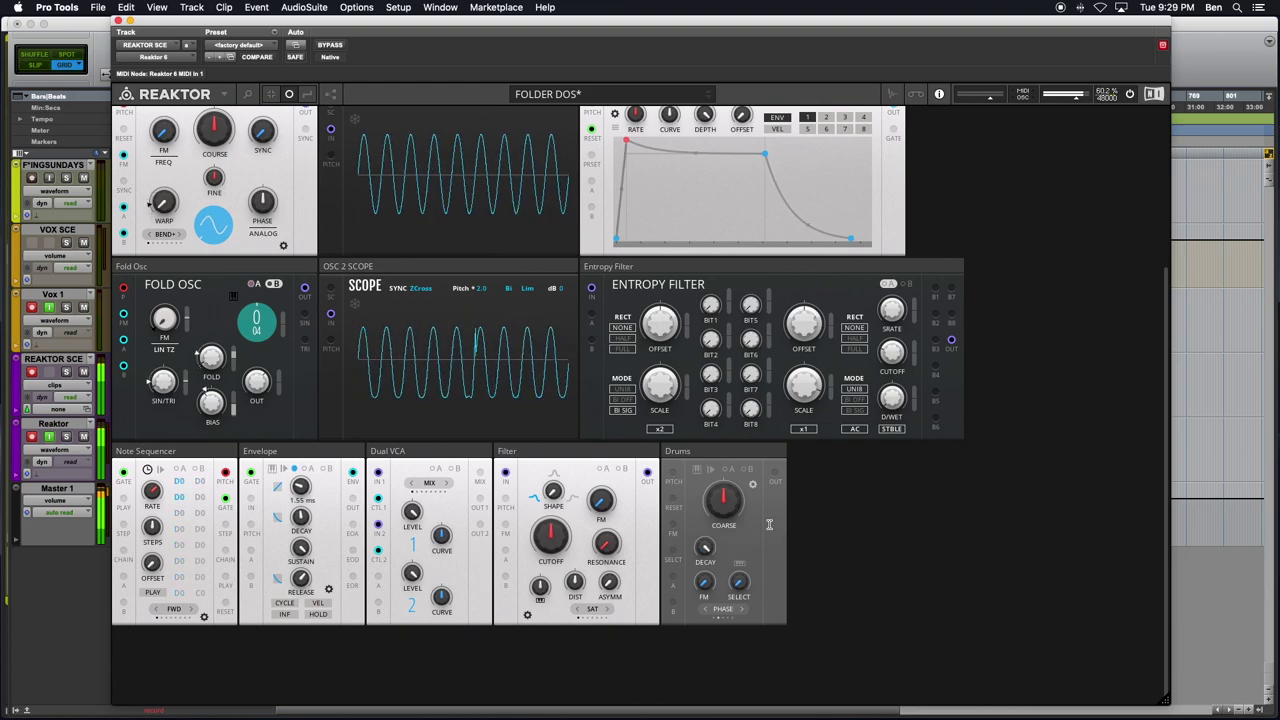
scroll(769, 524, up, 3)
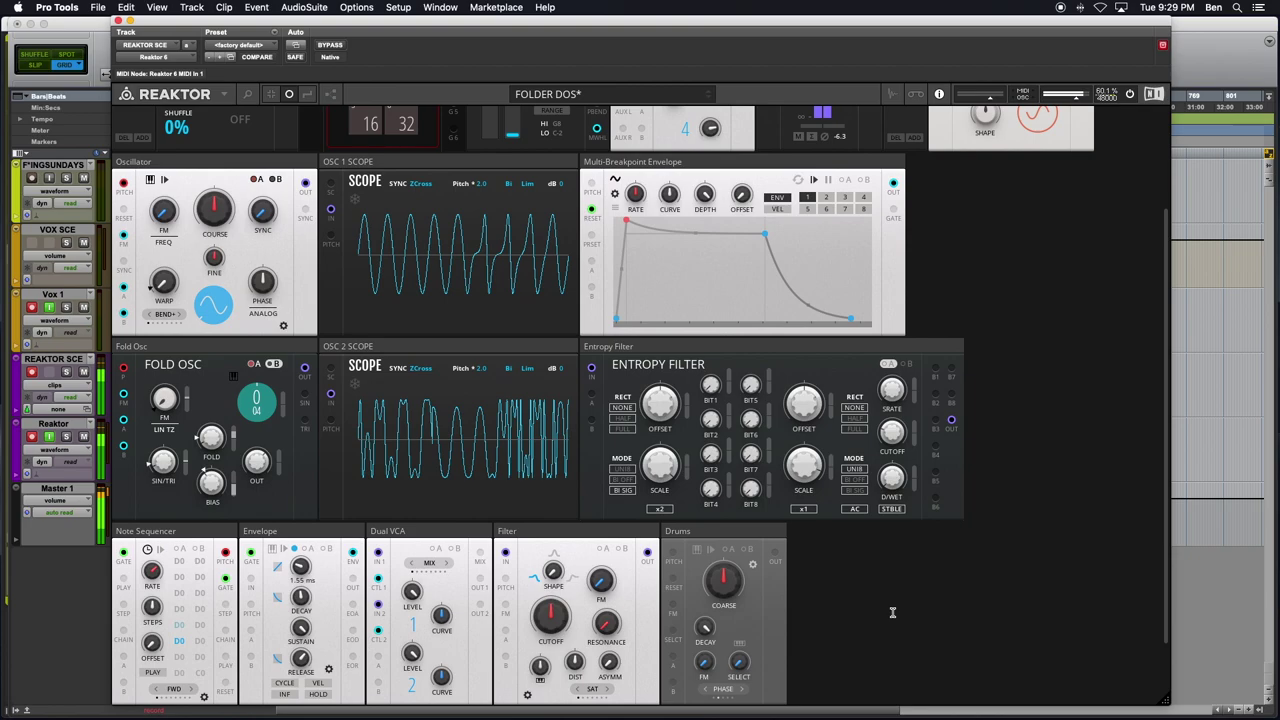
scroll(891, 610, down, 1)
double_click(891, 607)
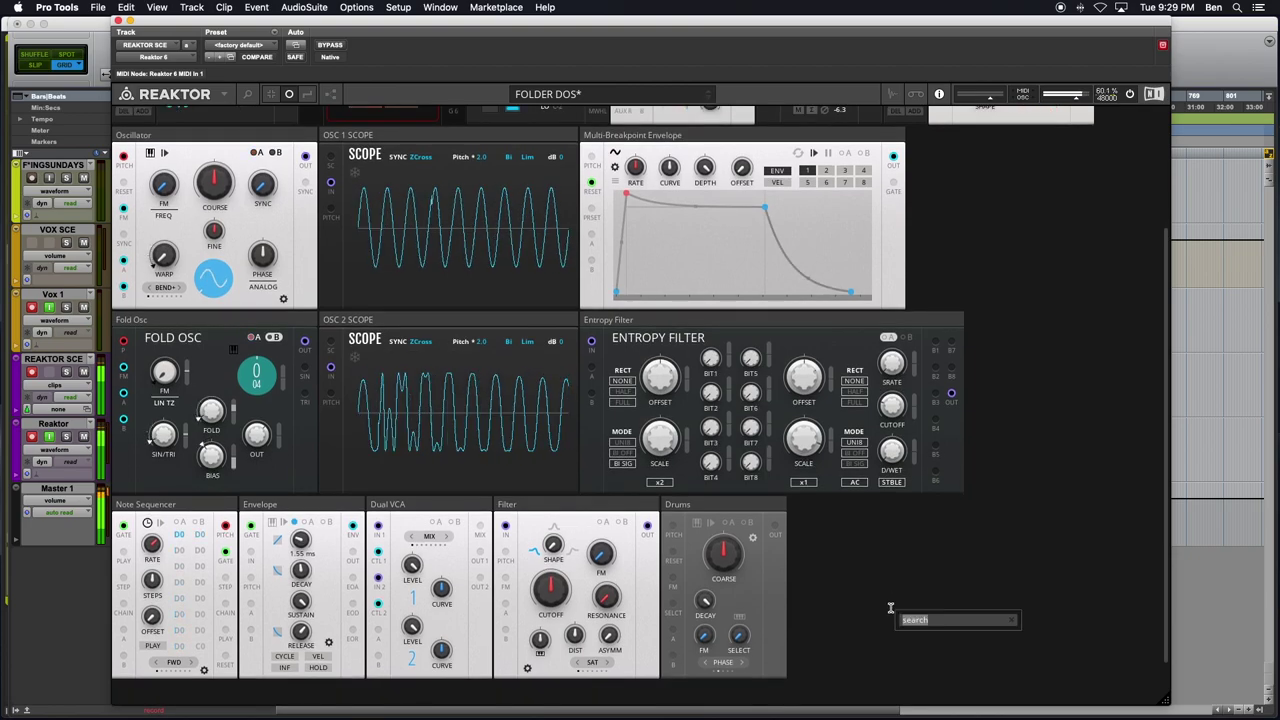
text(Ga)
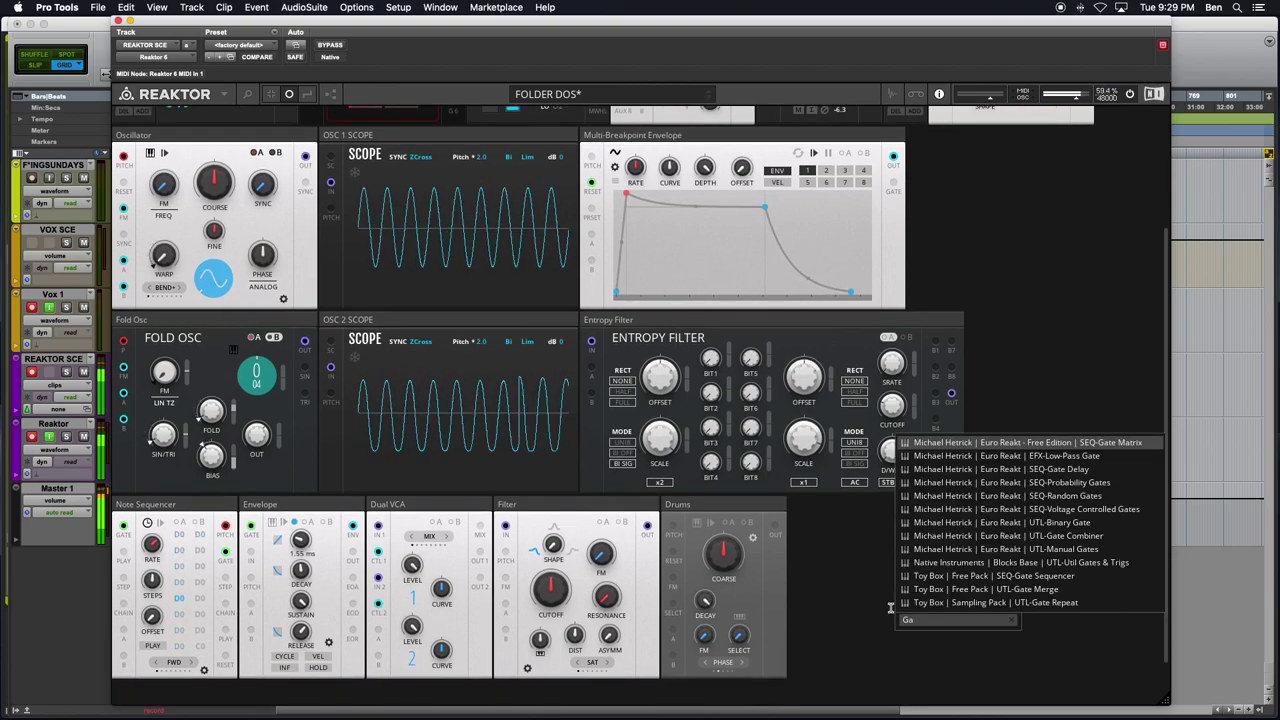
text(te Seq)
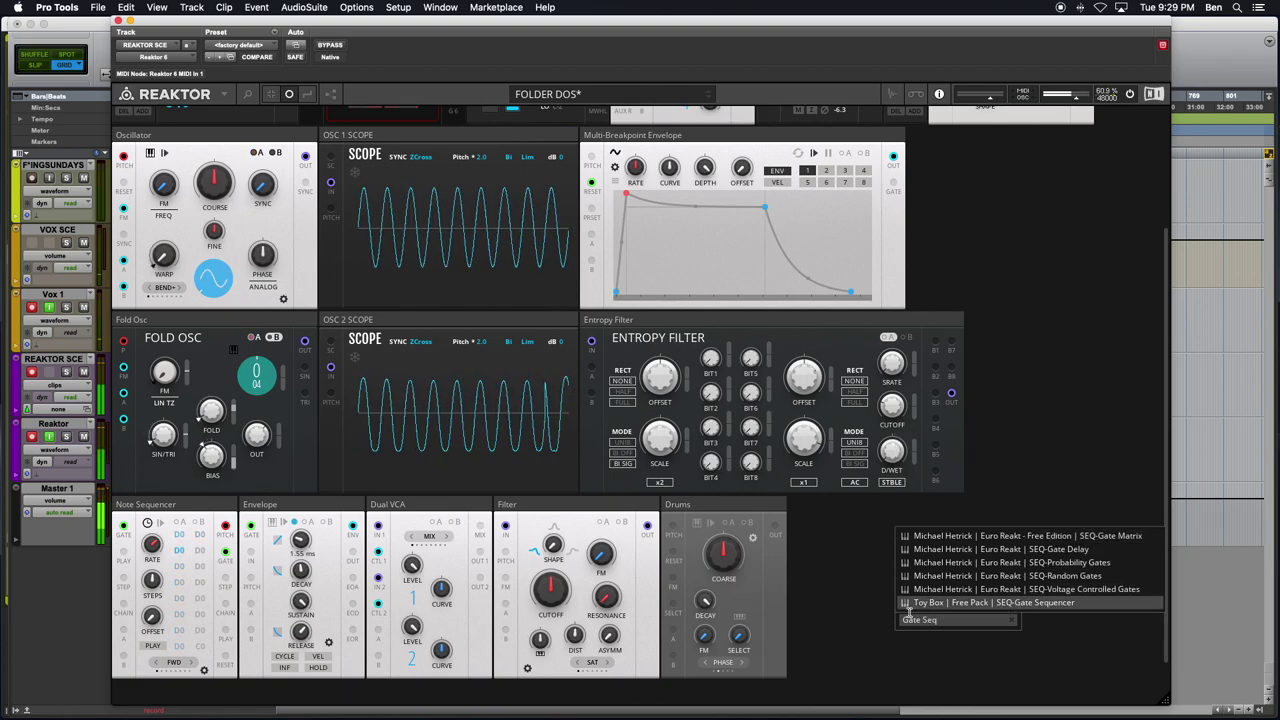
click(909, 603)
drag(865, 520, 777, 526)
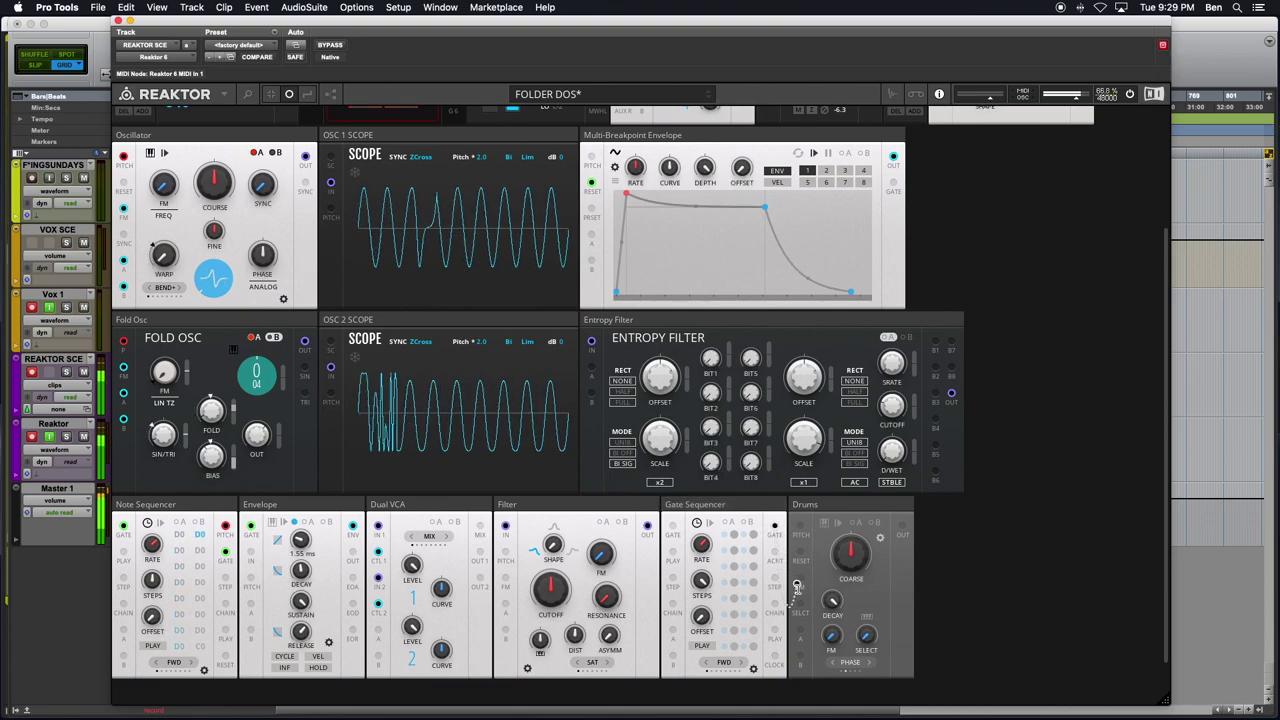
Wire the Gate Sequencer's gate output to the Drums' reset input and color the wire green
right_click(800, 553)
mouse_move(850, 552)
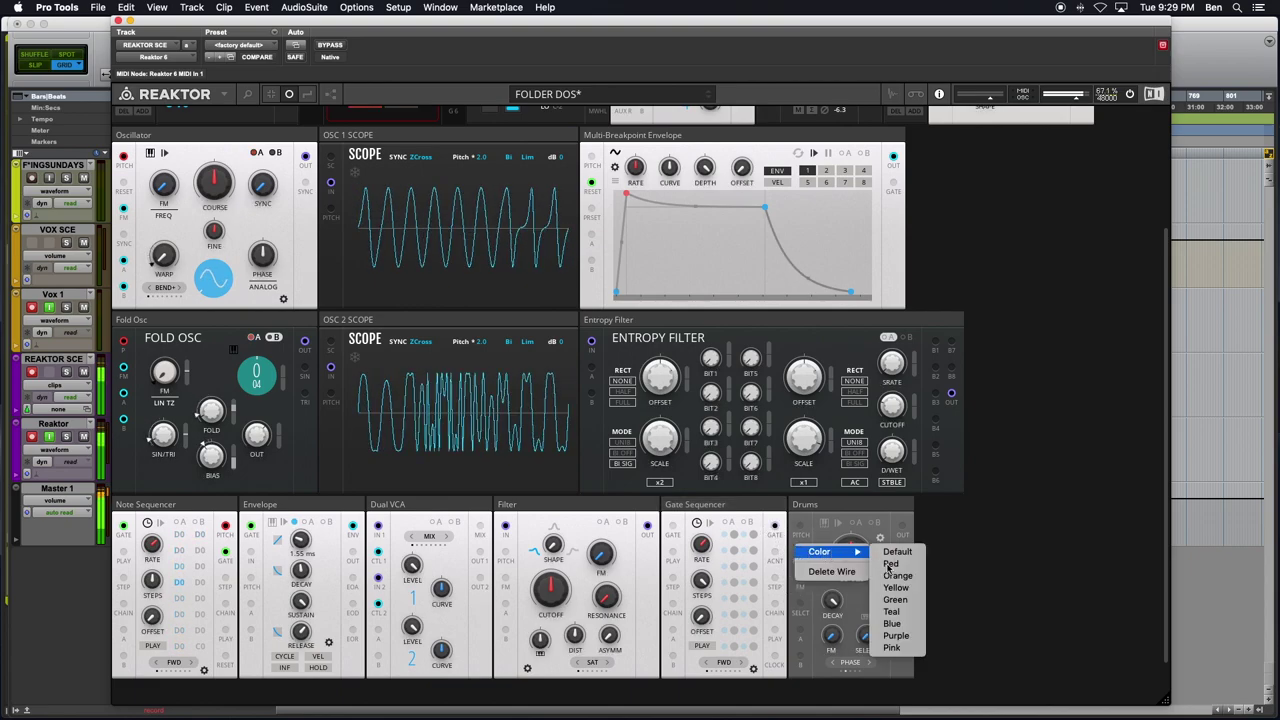
click(897, 600)
Wire a Clock Divider gate output to the Gate Sequencer's gate input and enable a step in the sequence
scroll(480, 383, up, 5)
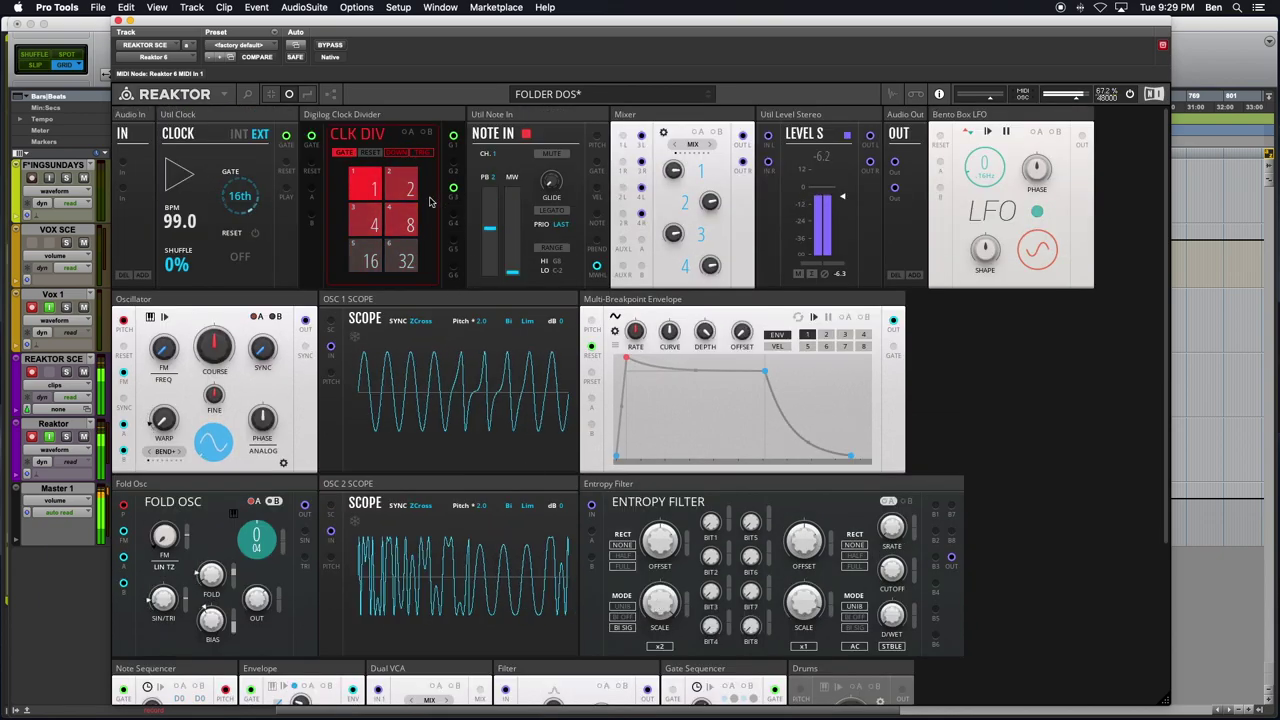
drag(452, 167, 730, 590)
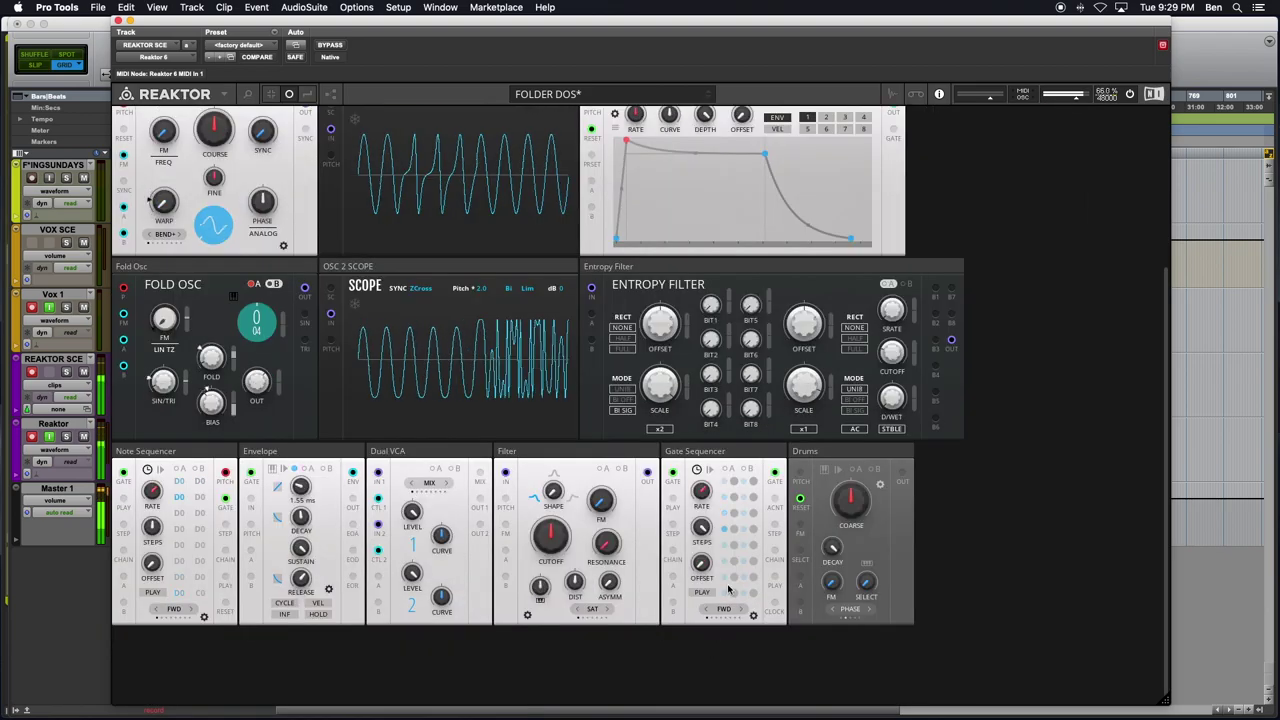
scroll(460, 210, up, 3)
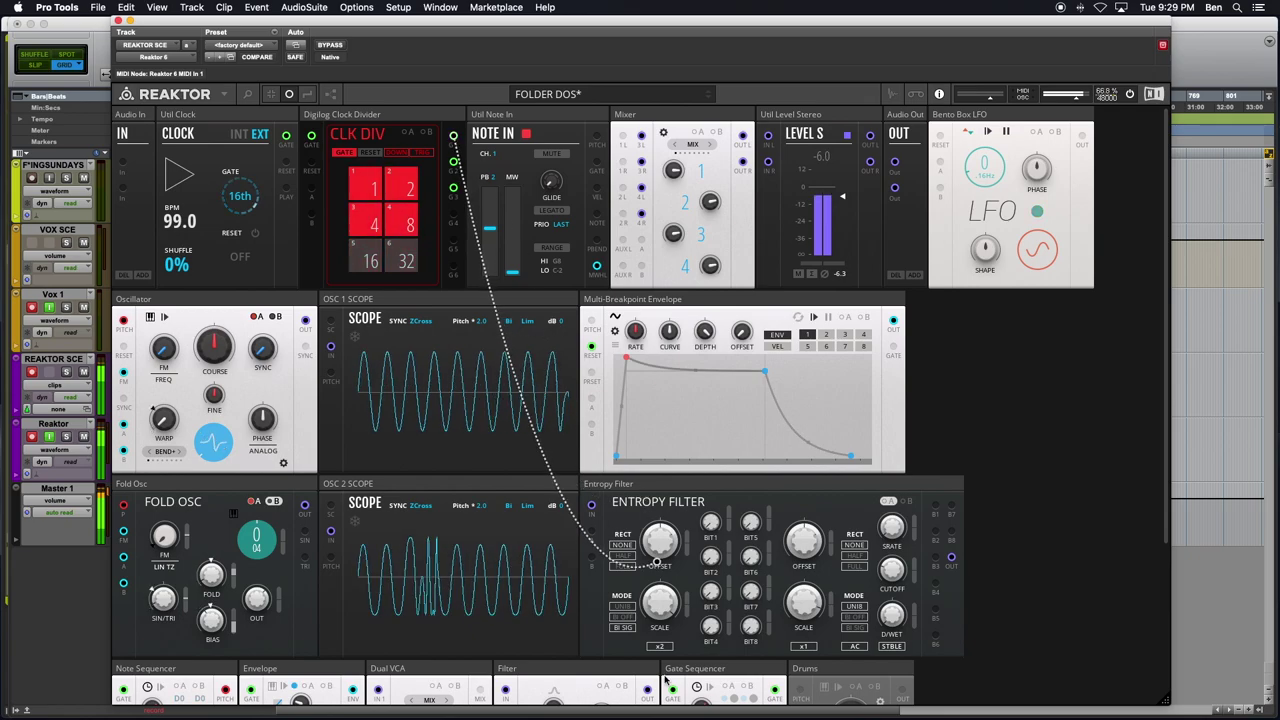
scroll(748, 675, down, 3)
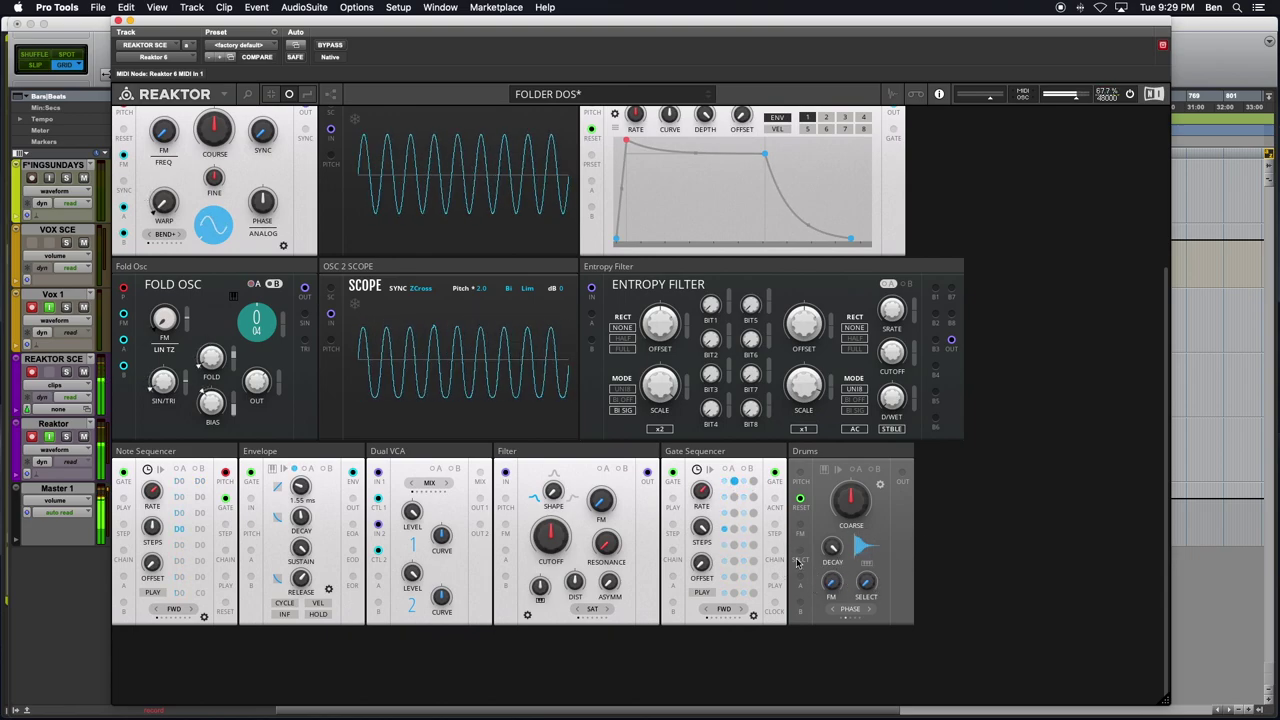
Move the plugin window down until the session's transport counter is uncovered
scroll(777, 528, up, 5)
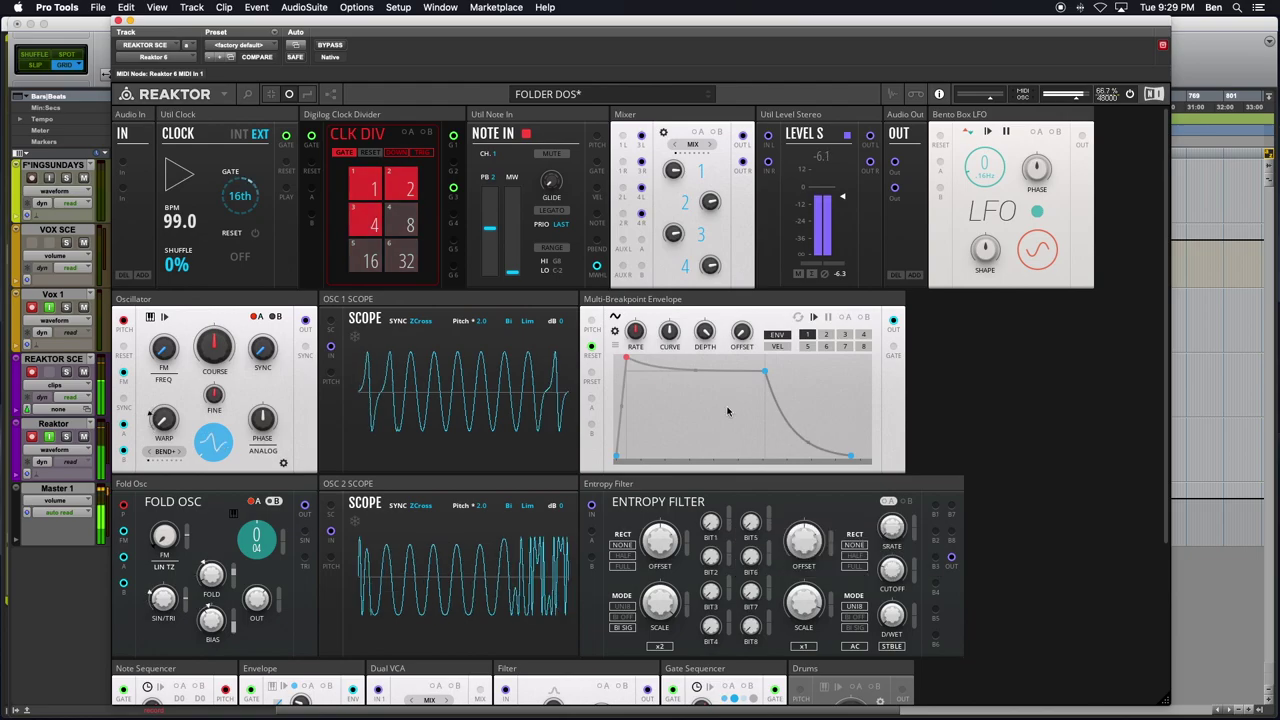
scroll(777, 528, down, 5)
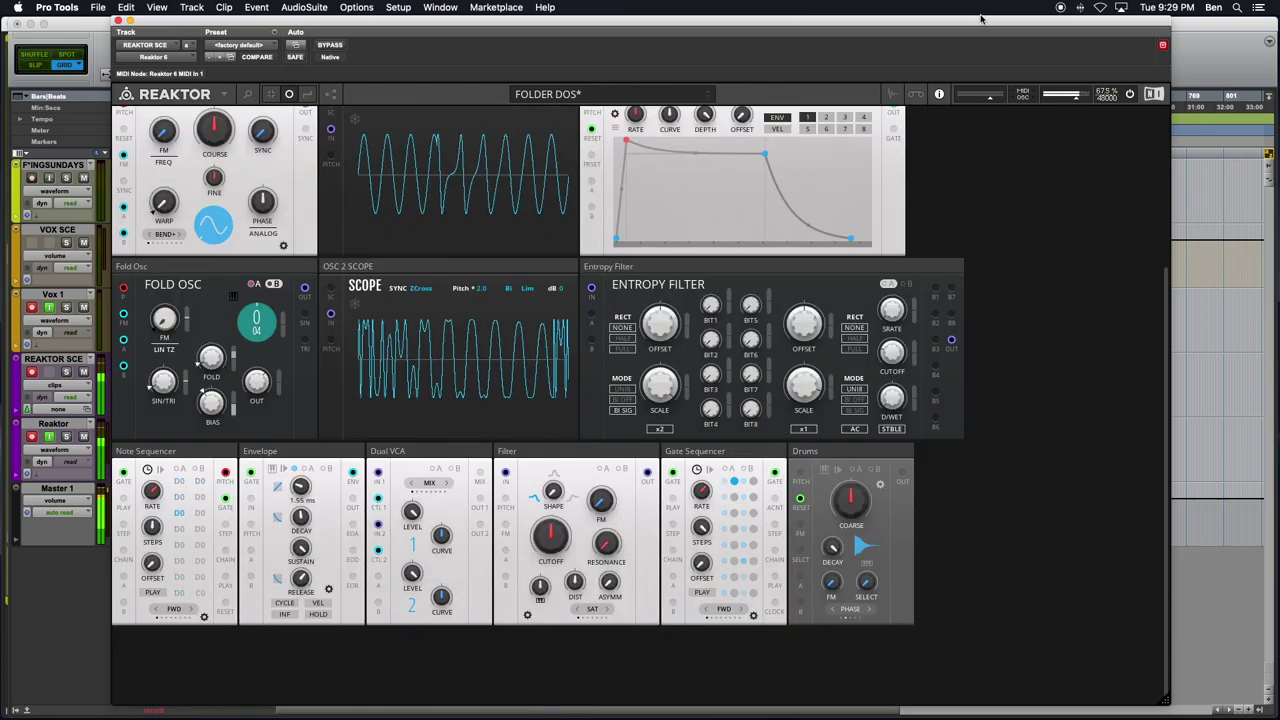
drag(970, 27, 994, 80)
Wire the Drums block's output to a free Mixer input
scroll(826, 248, up, 5)
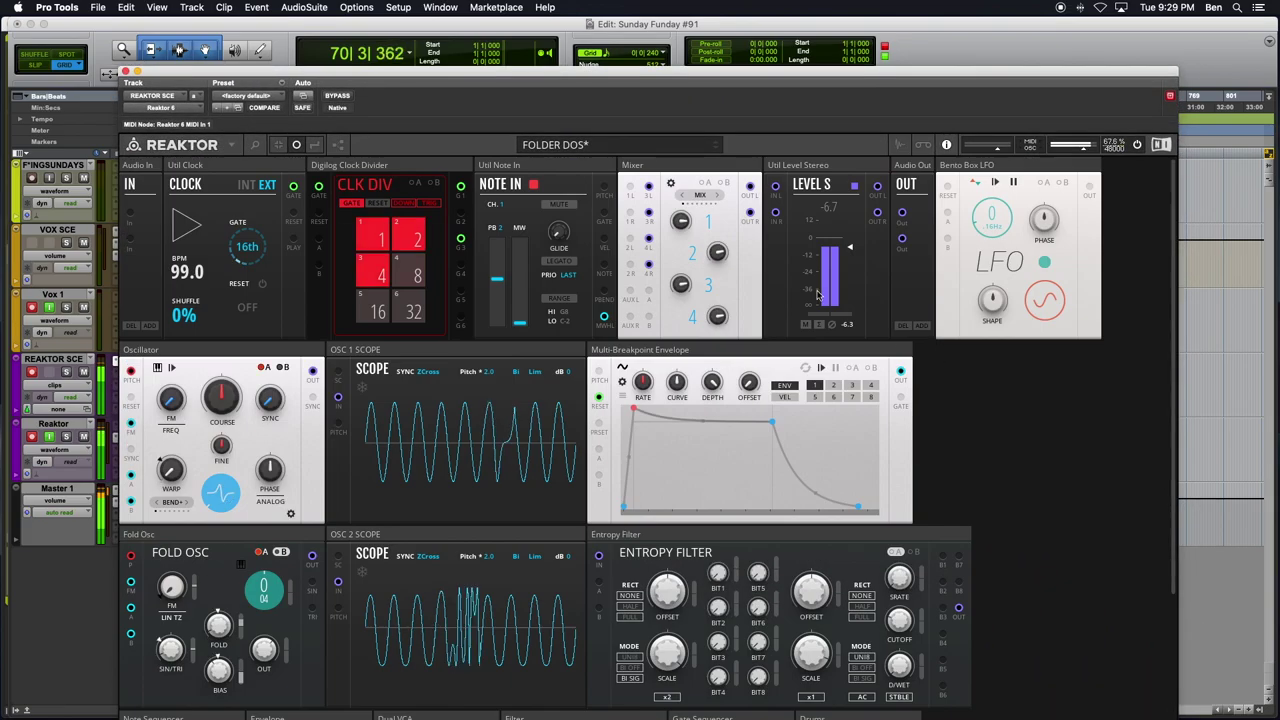
scroll(793, 388, down, 5)
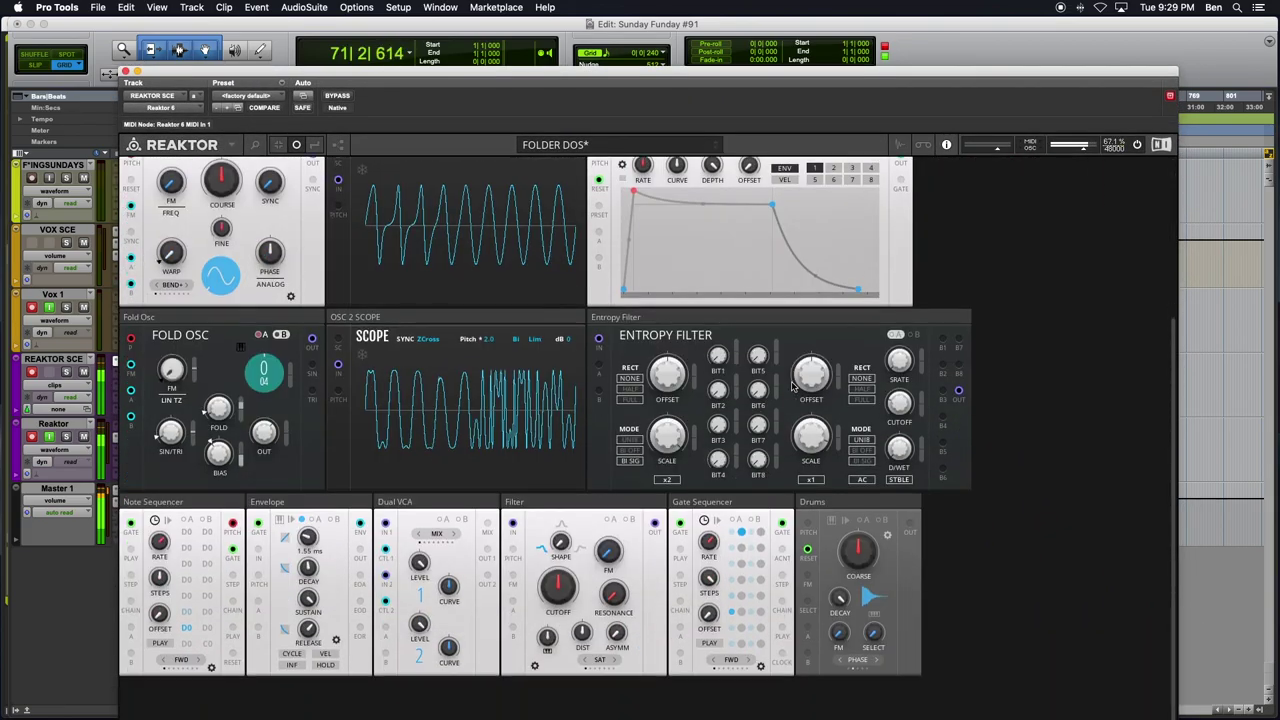
scroll(855, 545, up, 5)
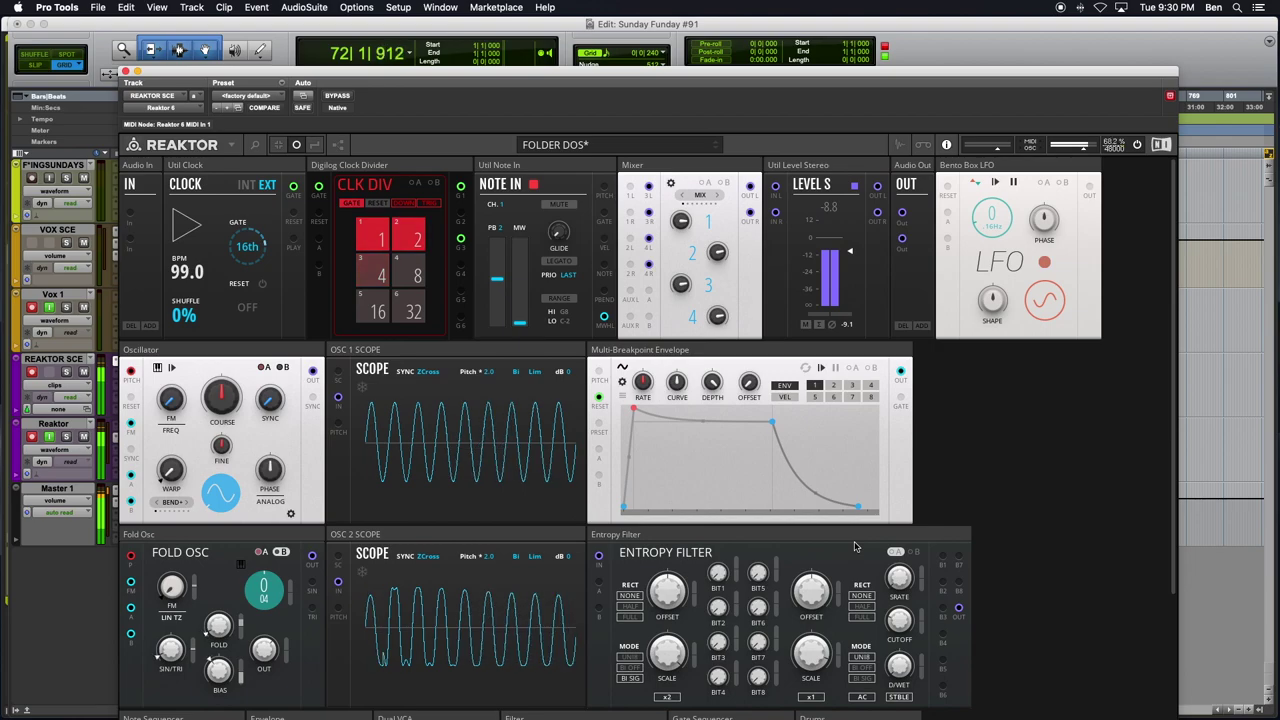
scroll(855, 545, down, 3)
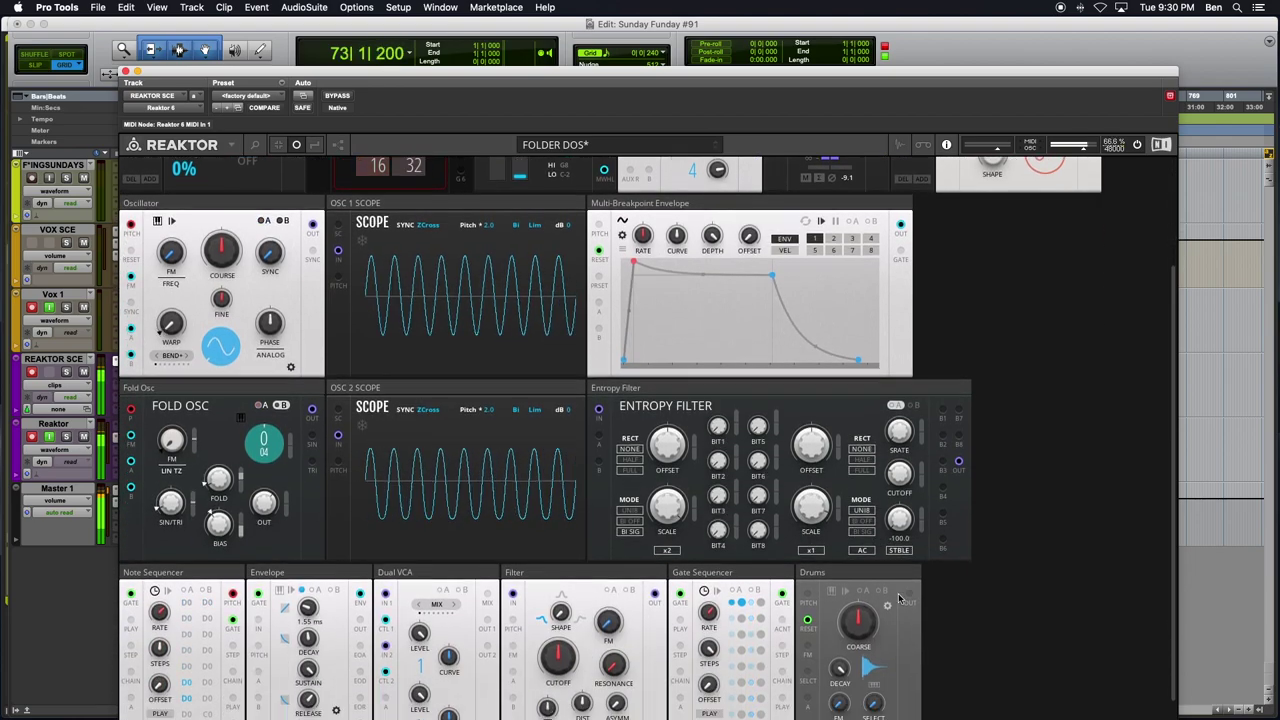
scroll(855, 545, up, 3)
scroll(930, 627, down, 6)
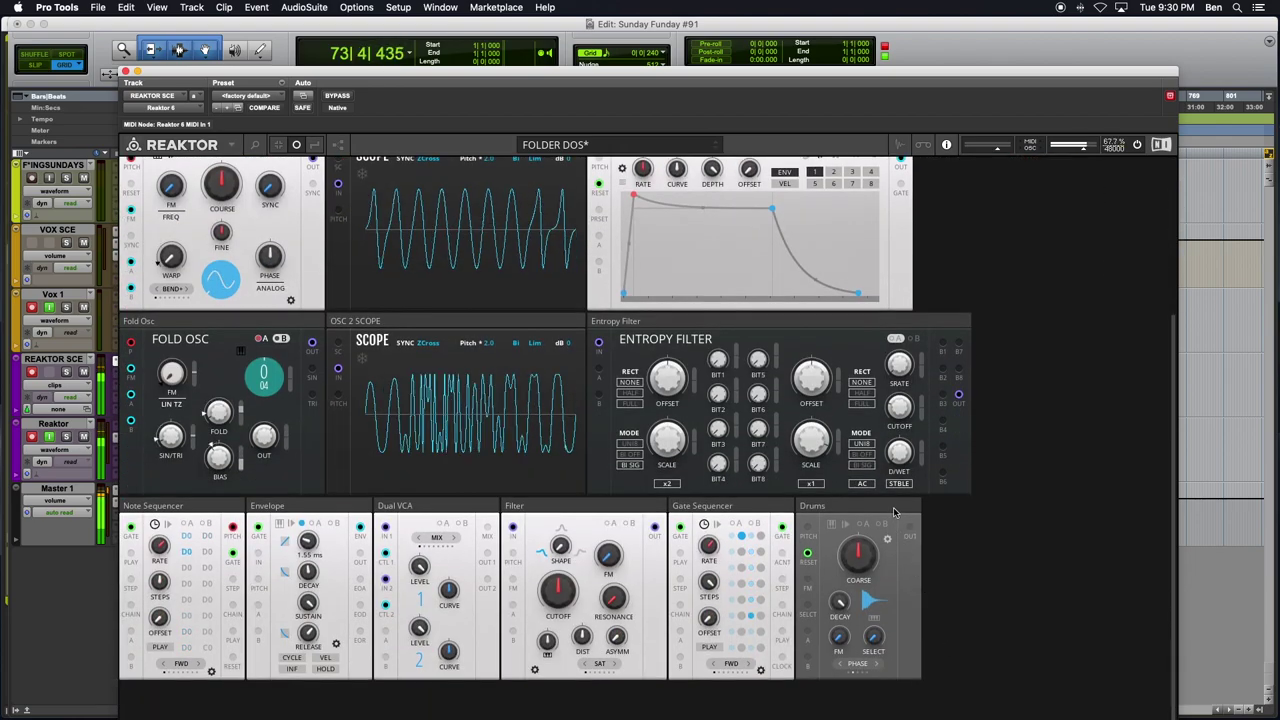
scroll(700, 330, up, 5)
drag(820, 461, 633, 188)
scroll(800, 450, down, 5)
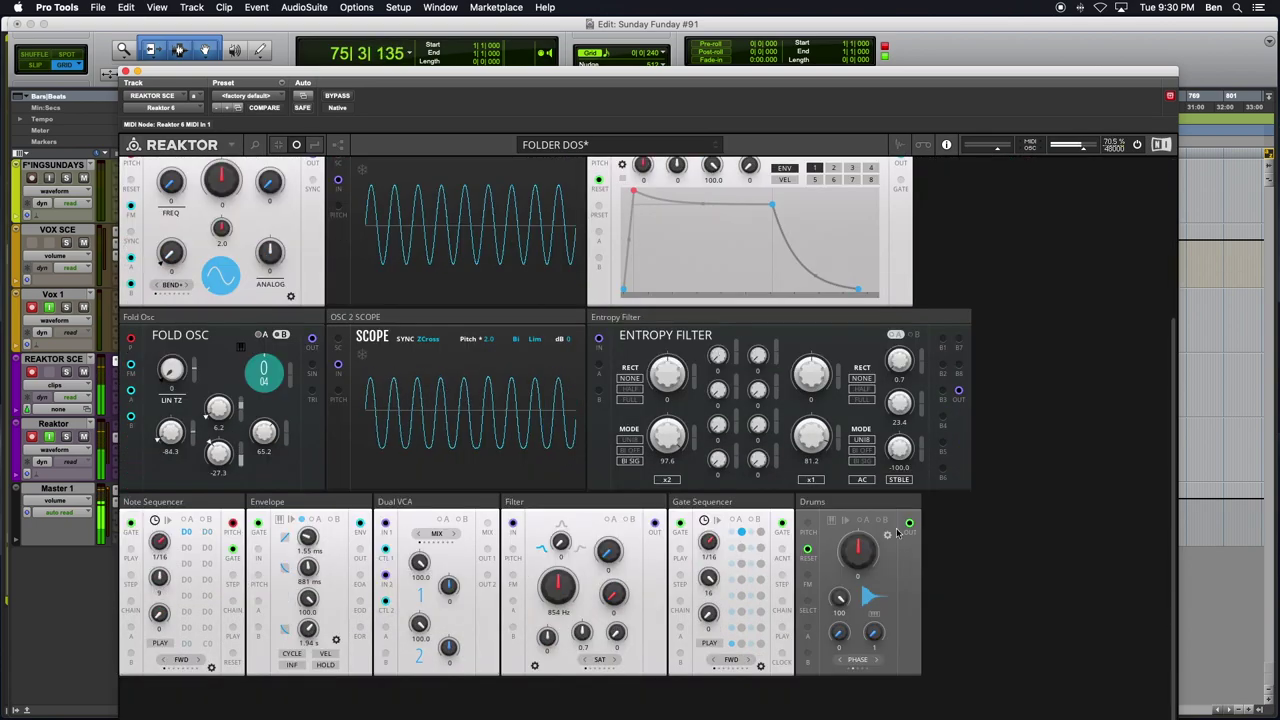
Color the wire on the Drums block's output purple
drag(908, 522, 866, 518)
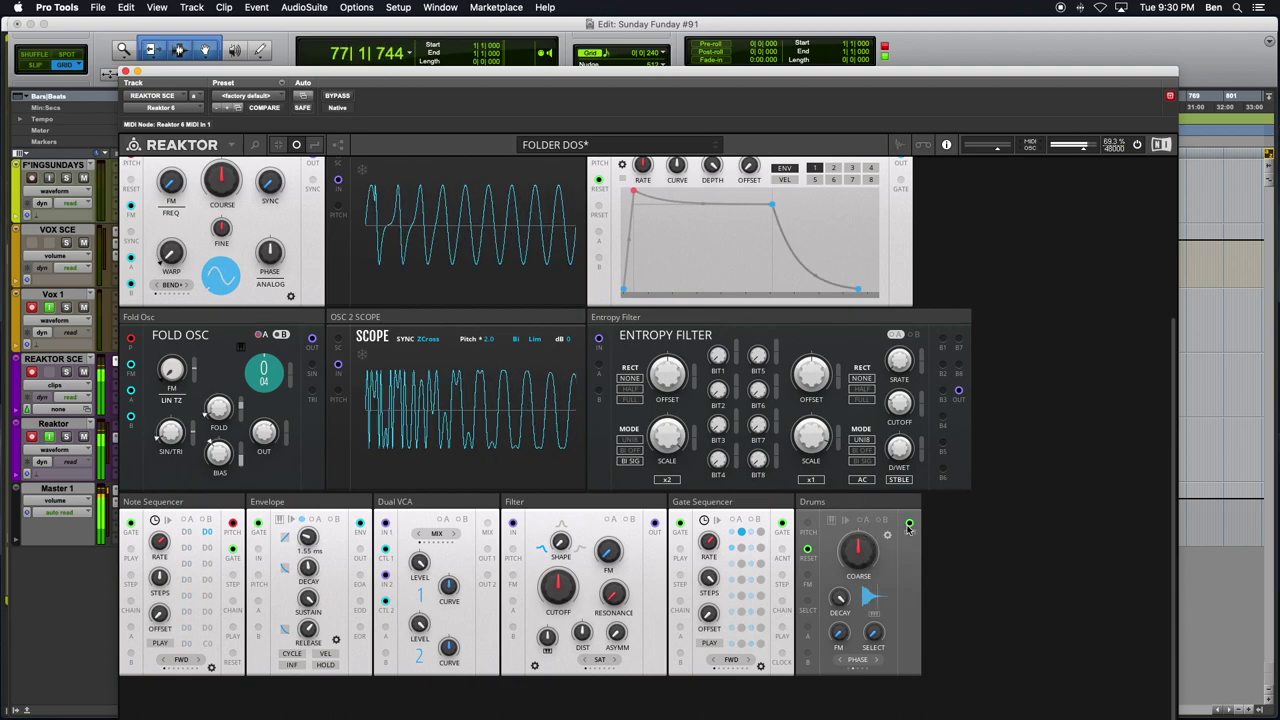
right_click(909, 528)
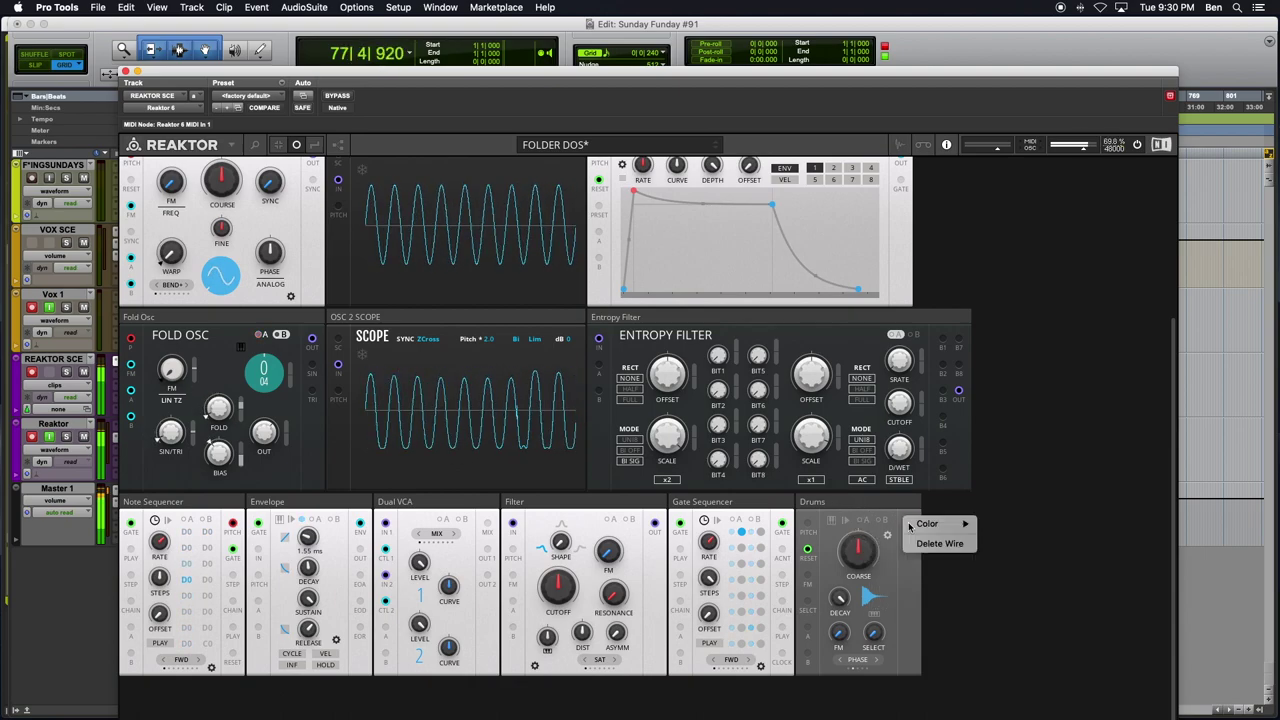
mouse_move(928, 524)
click(998, 610)
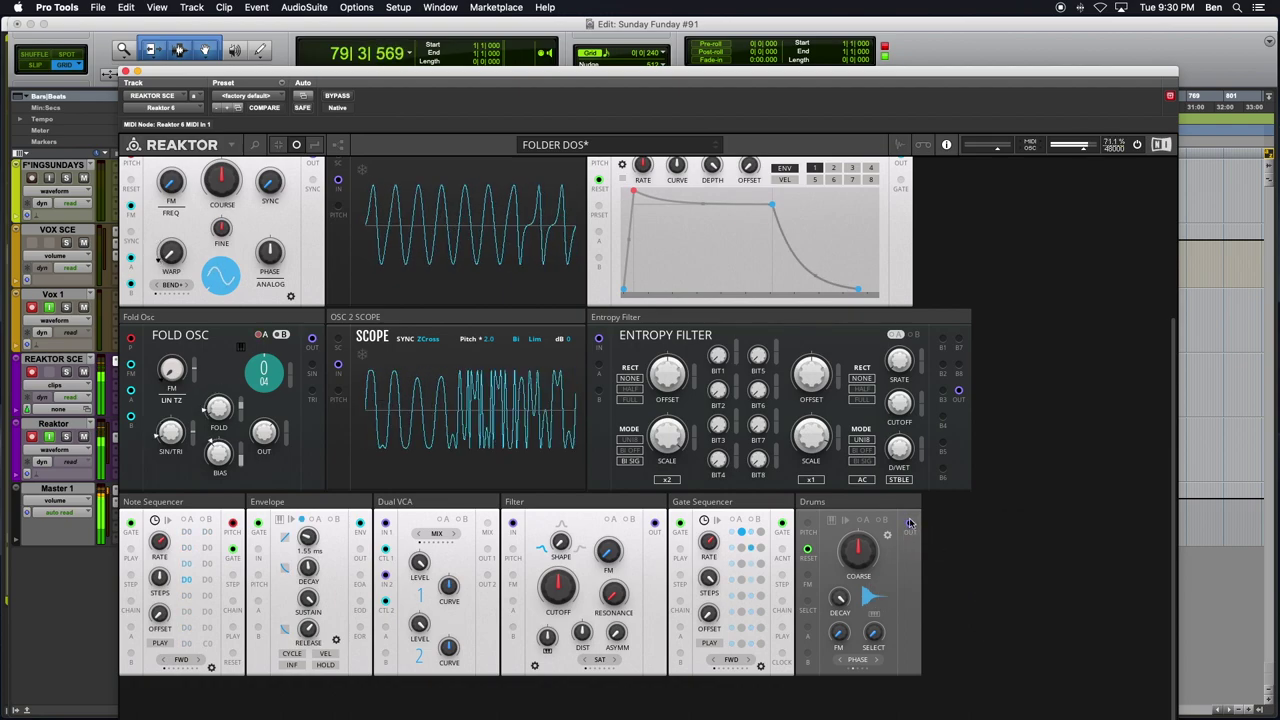
Run a second wire from the Drums output to the Mixer and change the selected drum sound
drag(817, 453, 805, 432)
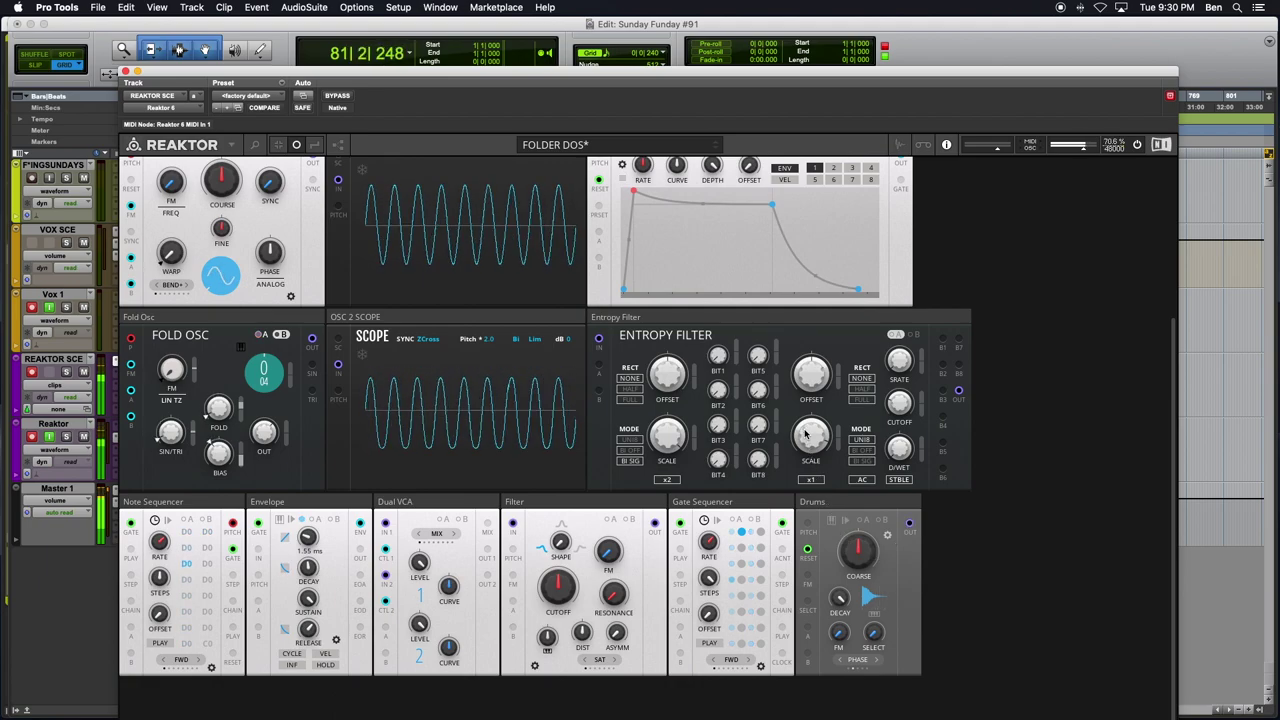
drag(909, 524, 655, 222)
scroll(774, 511, down, 3)
scroll(774, 511, down, 1)
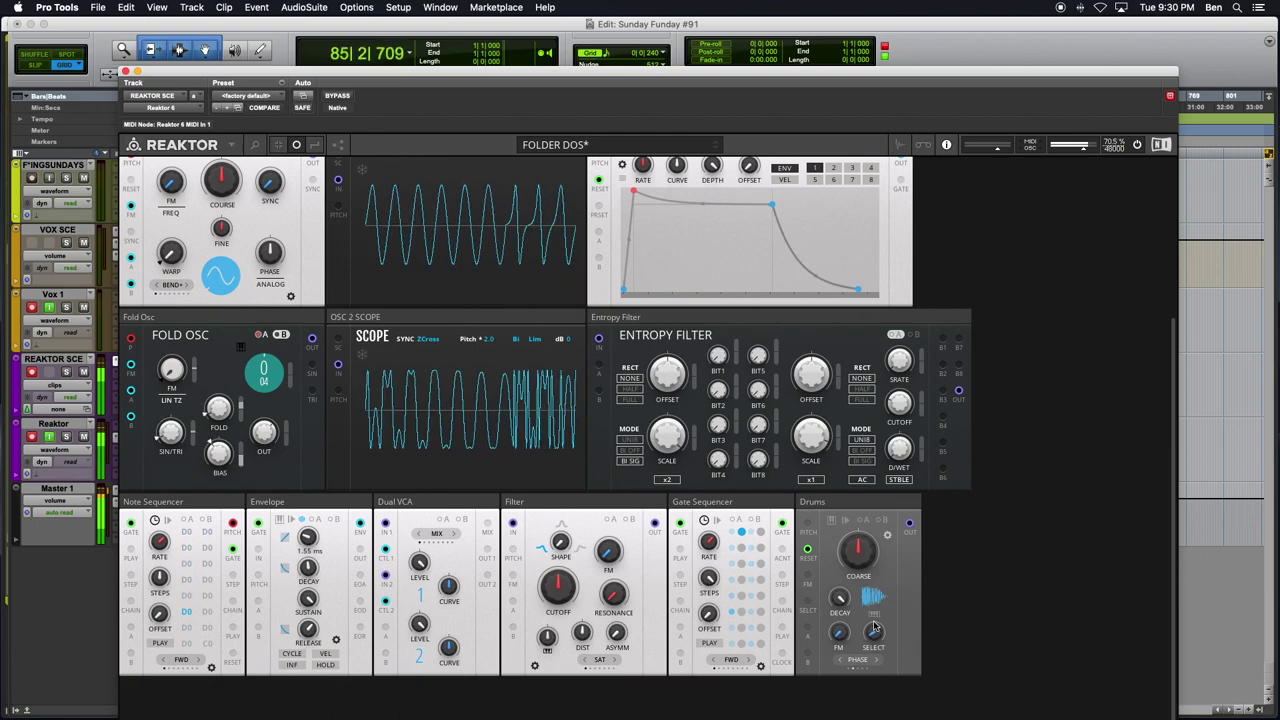
Balance the Mixer by lowering channel 3 to about 48 and channel 4 to about half, and raising channel 1 to full
scroll(760, 480, up, 7)
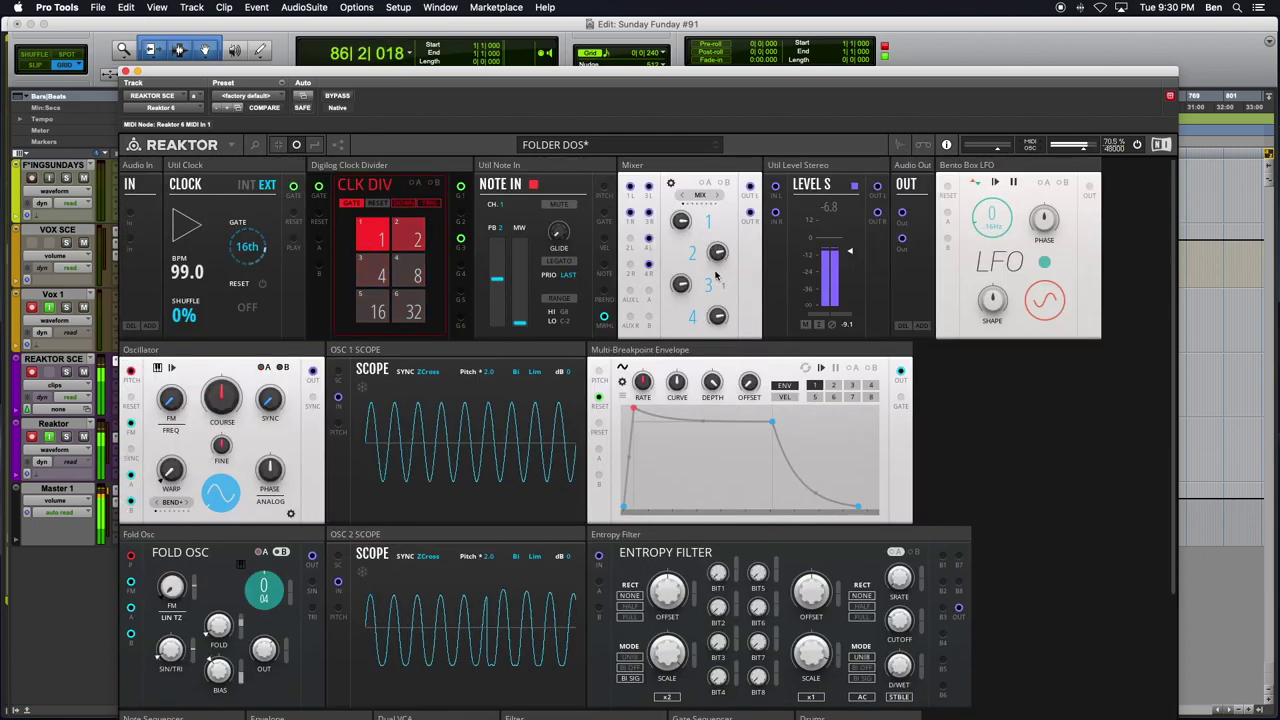
drag(681, 286, 713, 342)
drag(672, 298, 675, 290)
drag(677, 228, 683, 210)
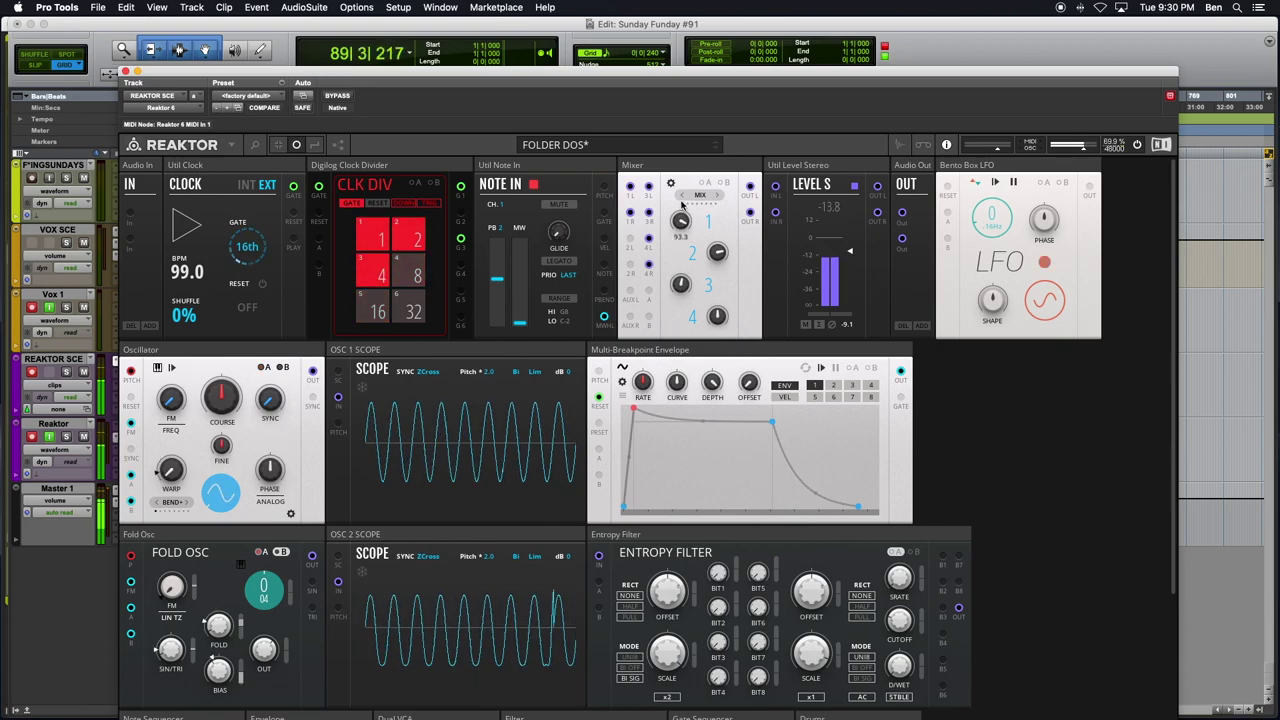
drag(680, 222, 684, 205)
scroll(743, 338, down, 5)
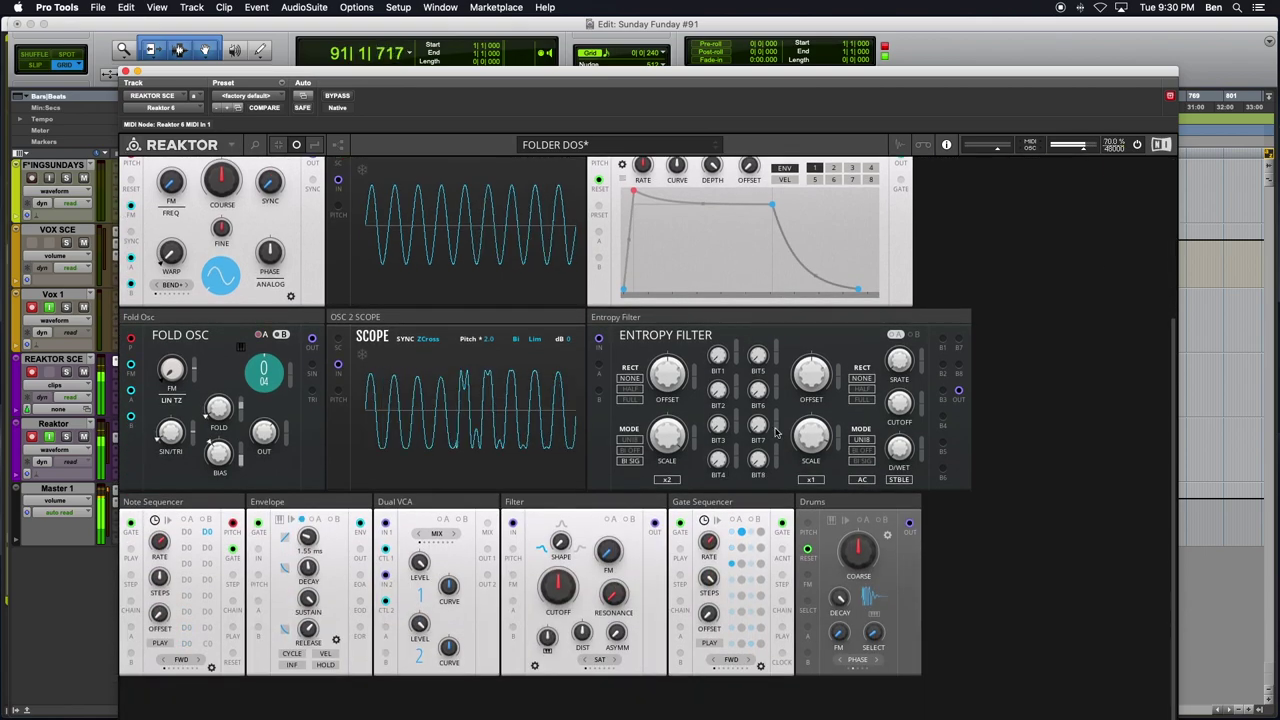
scroll(727, 407, up, 4)
scroll(727, 407, up, 1)
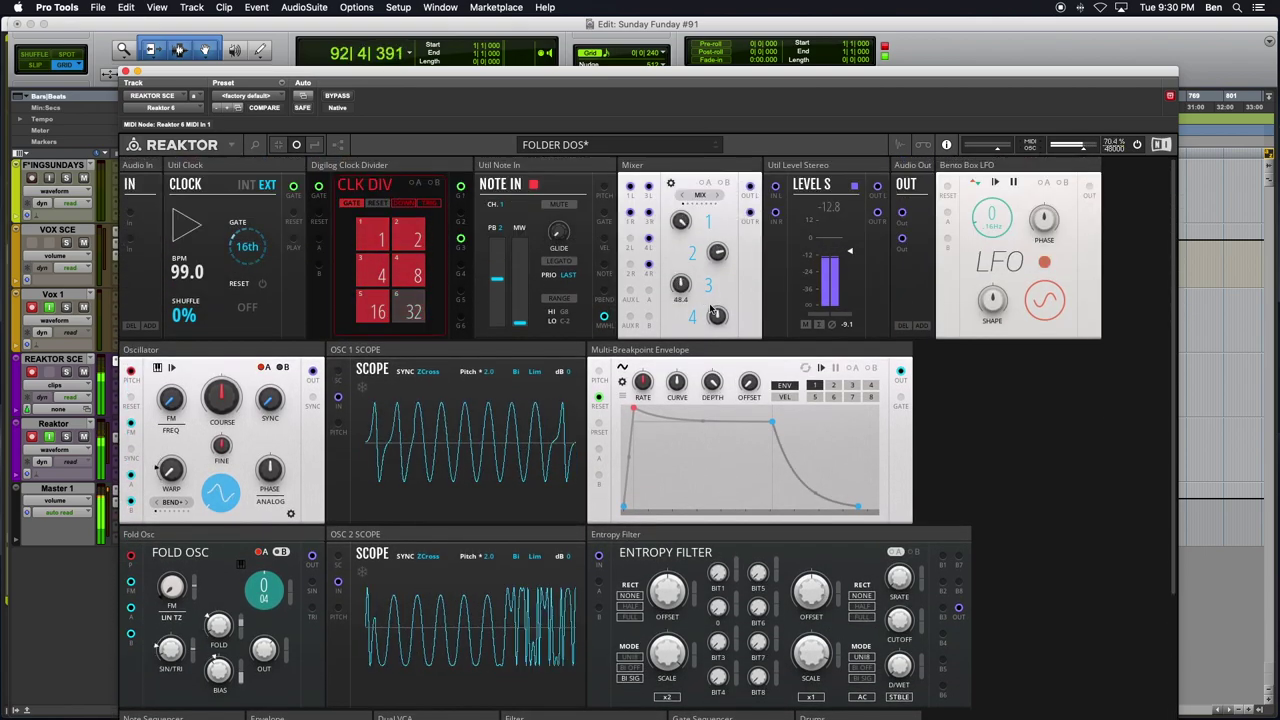
Shorten the Envelope block's attack to about 0.72 ms
scroll(669, 323, down, 5)
scroll(669, 323, down, 1)
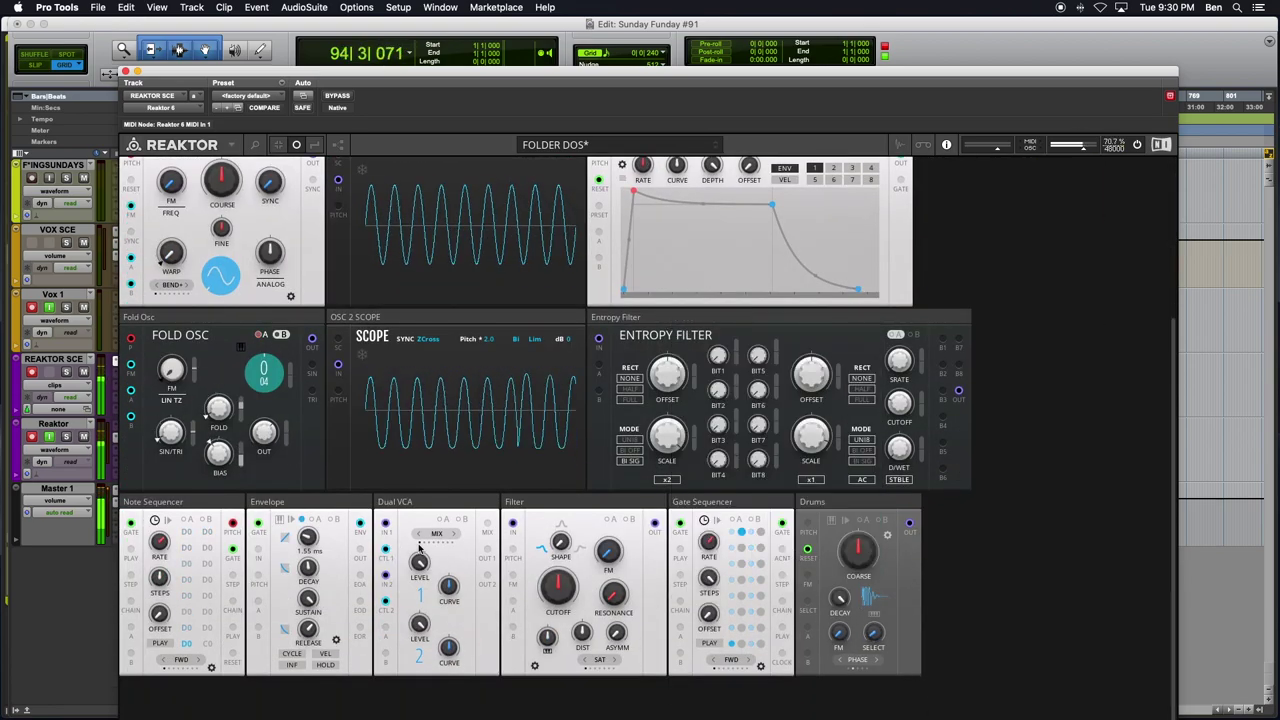
drag(308, 538, 310, 562)
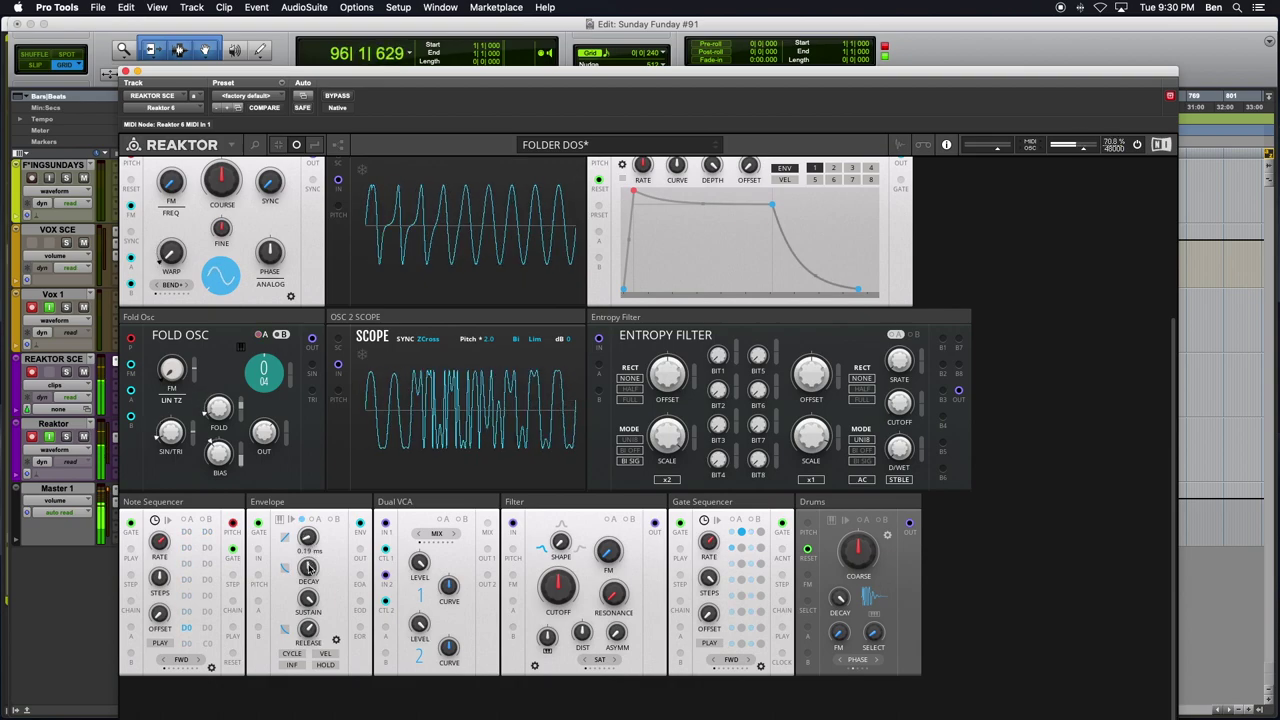
mouse_move(309, 566)
mouse_down()
mouse_move(313, 580)
mouse_move(307, 547)
mouse_up()
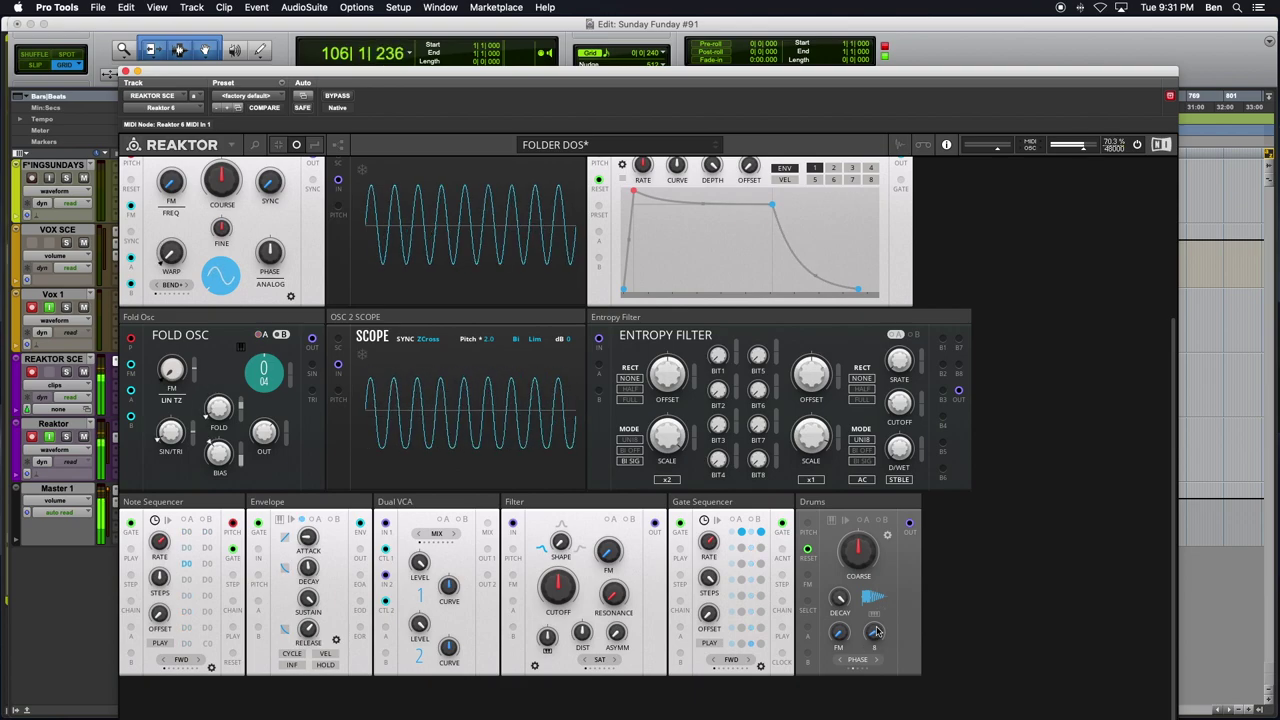
Audition several drum sounds with the Drums block's Select control and leave it on a low setting
drag(876, 632, 876, 628)
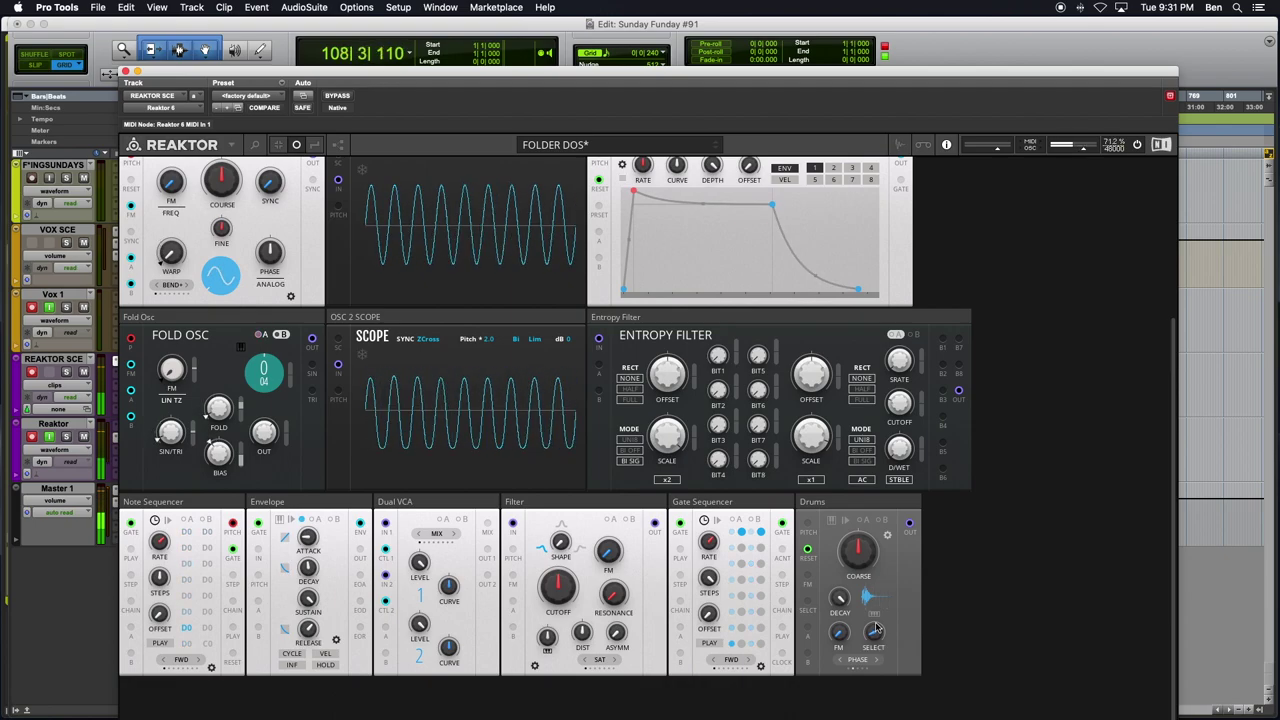
drag(876, 628, 876, 625)
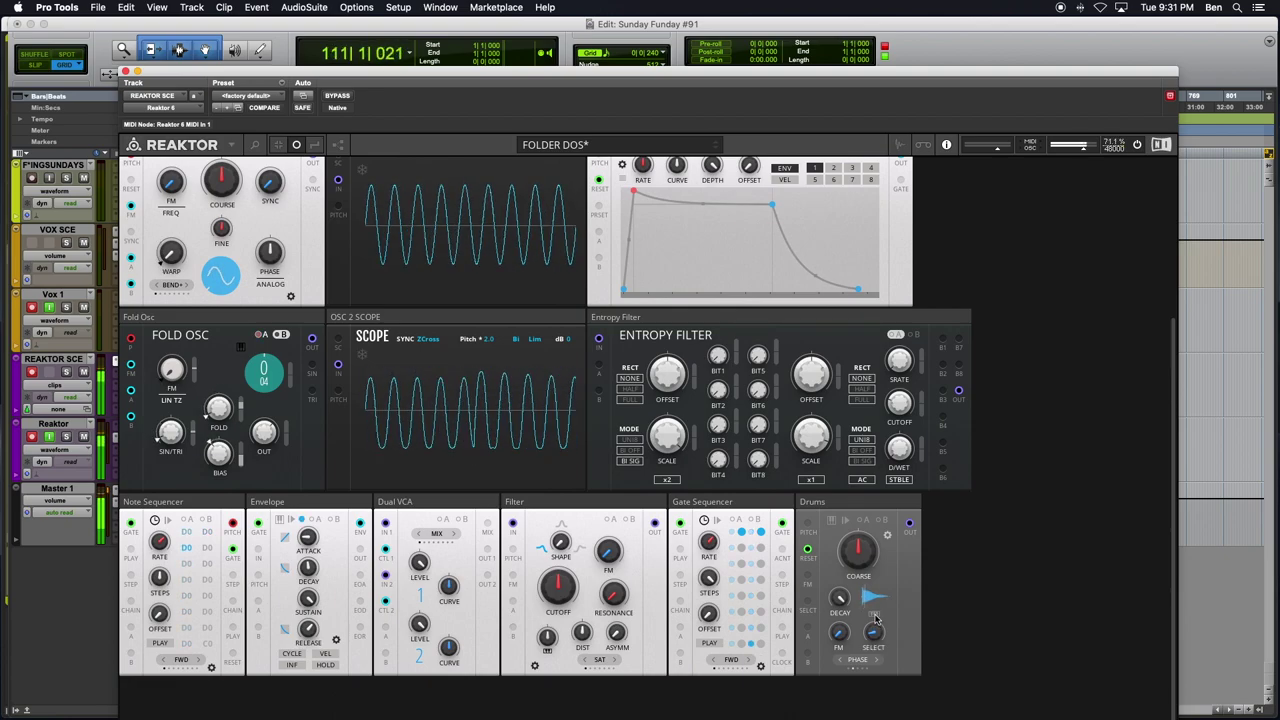
drag(876, 620, 873, 613)
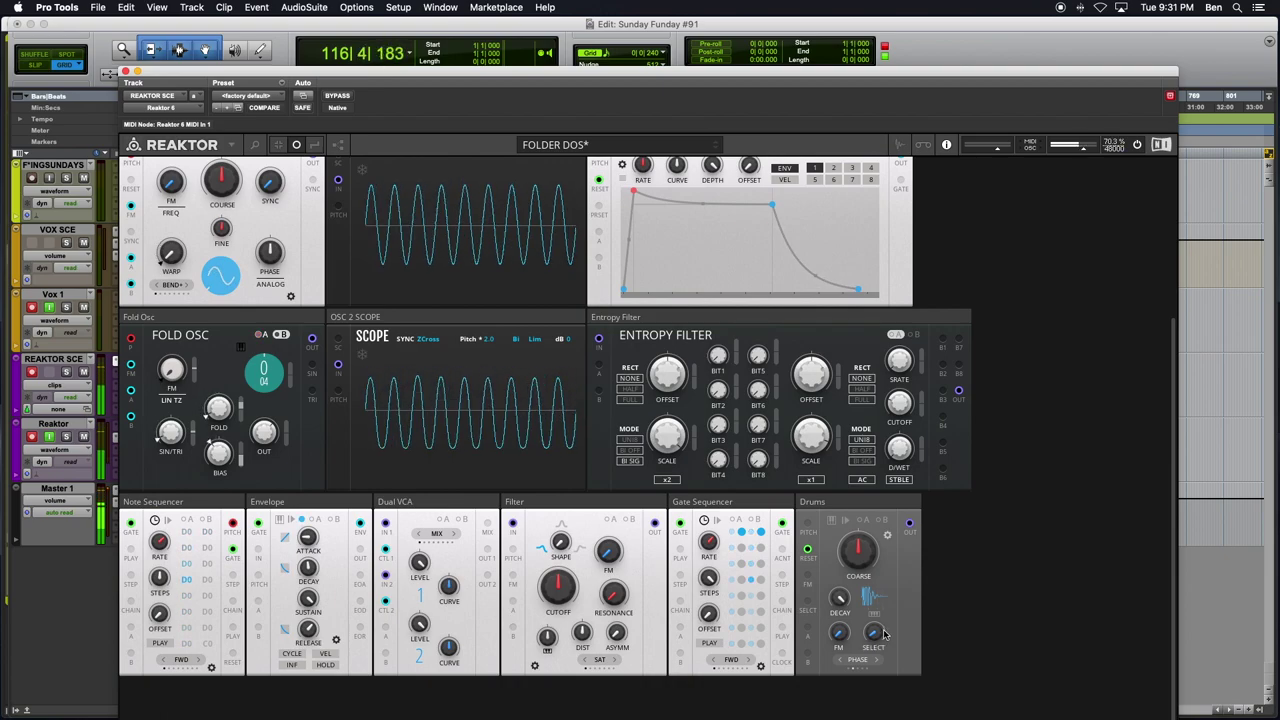
scroll(884, 636, up, 1)
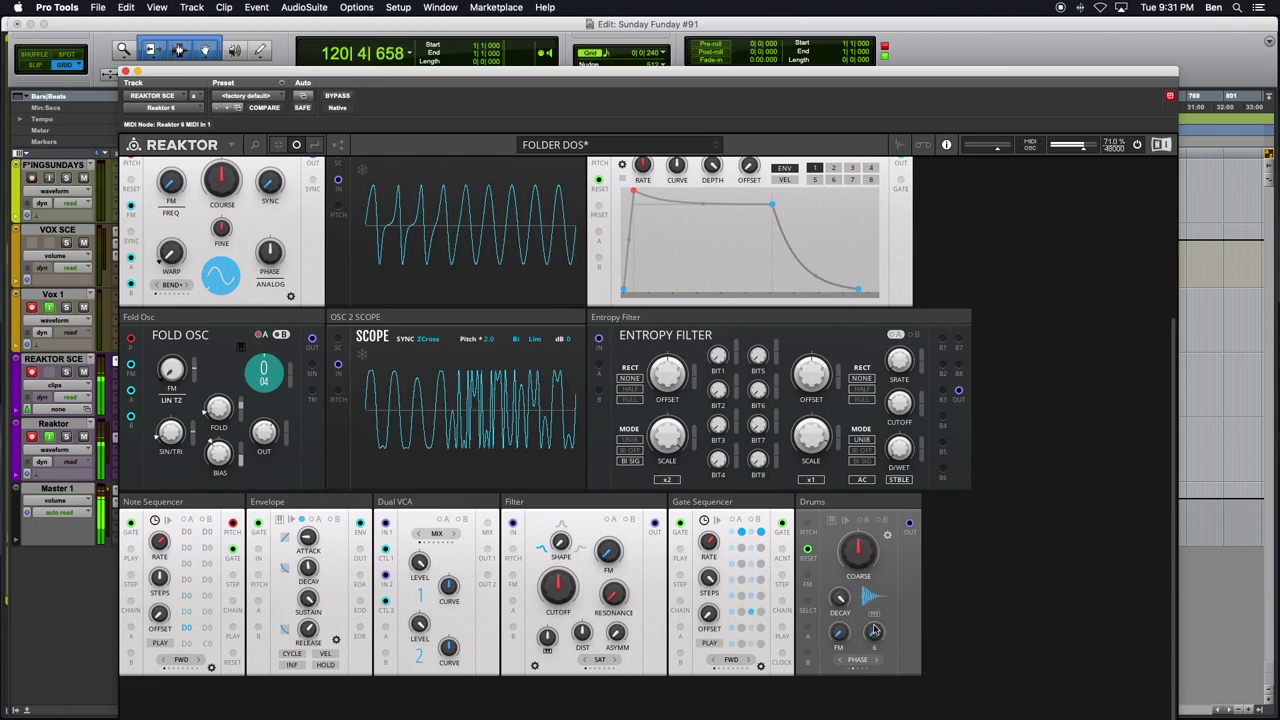
scroll(874, 630, down, 1)
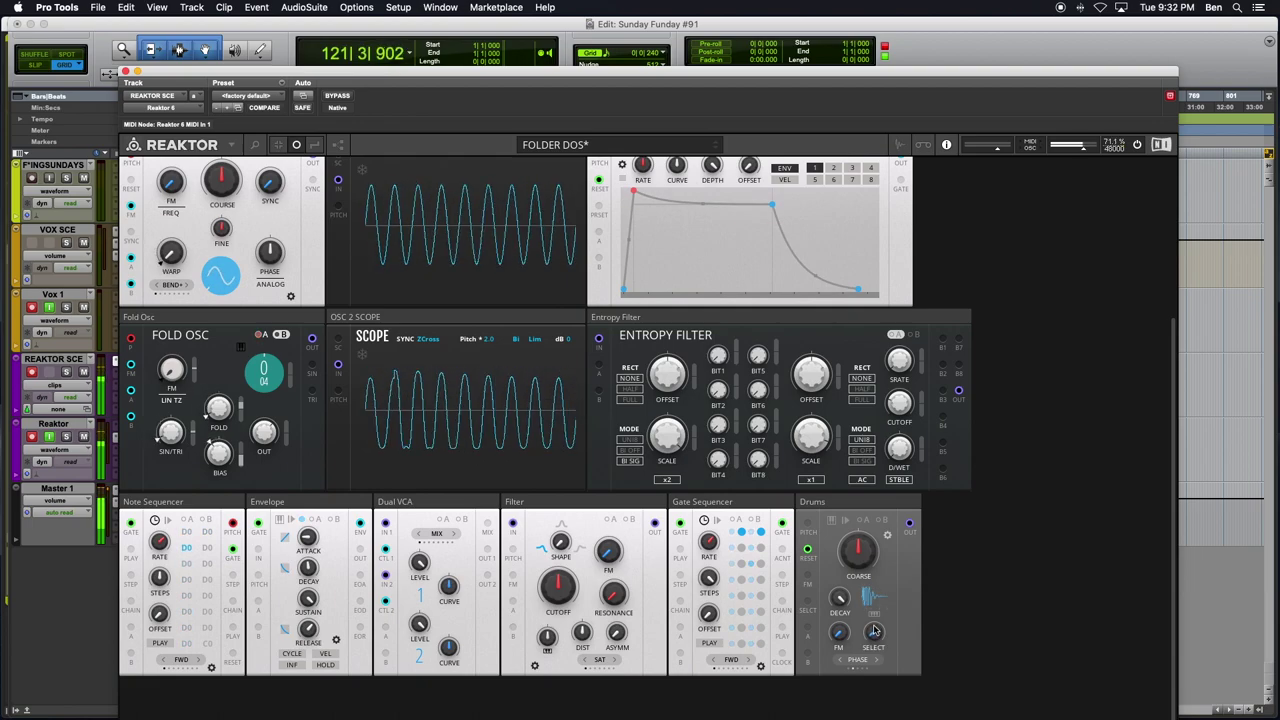
drag(874, 630, 872, 662)
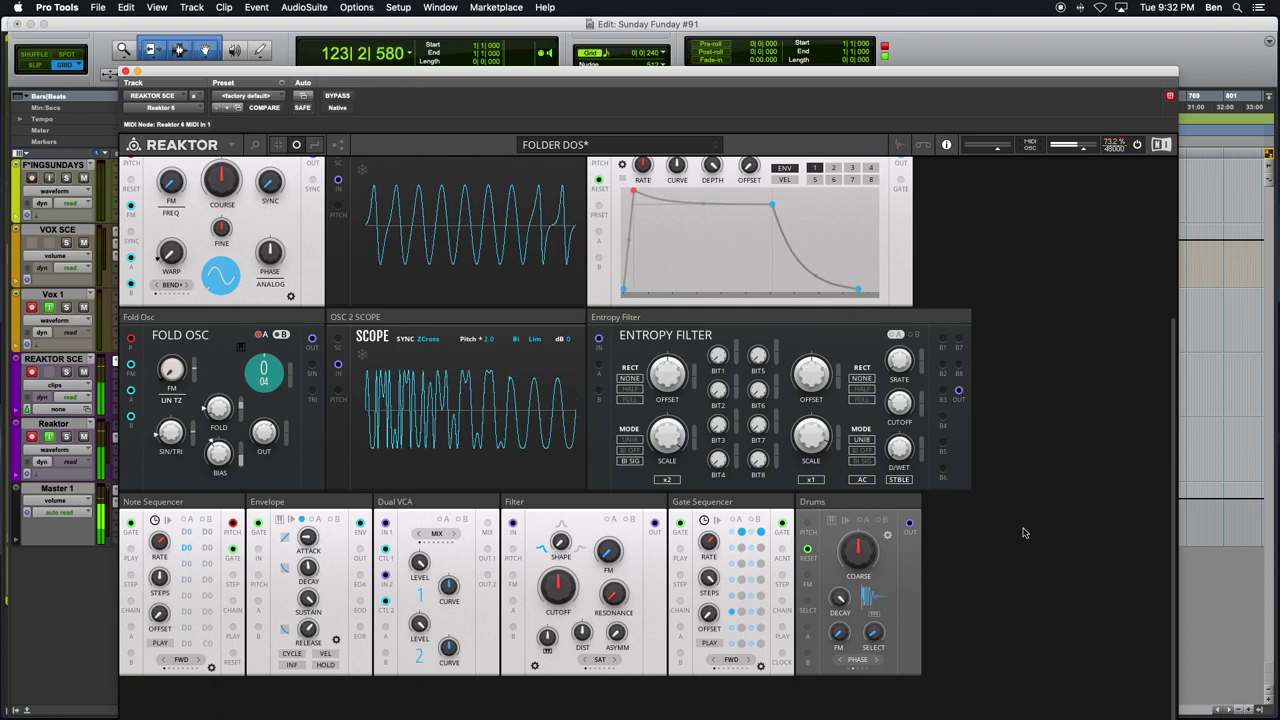
Add a Toy Box Level Sequencer block and place it between the Gate Sequencer and Drums blocks
text(Gate Seq)
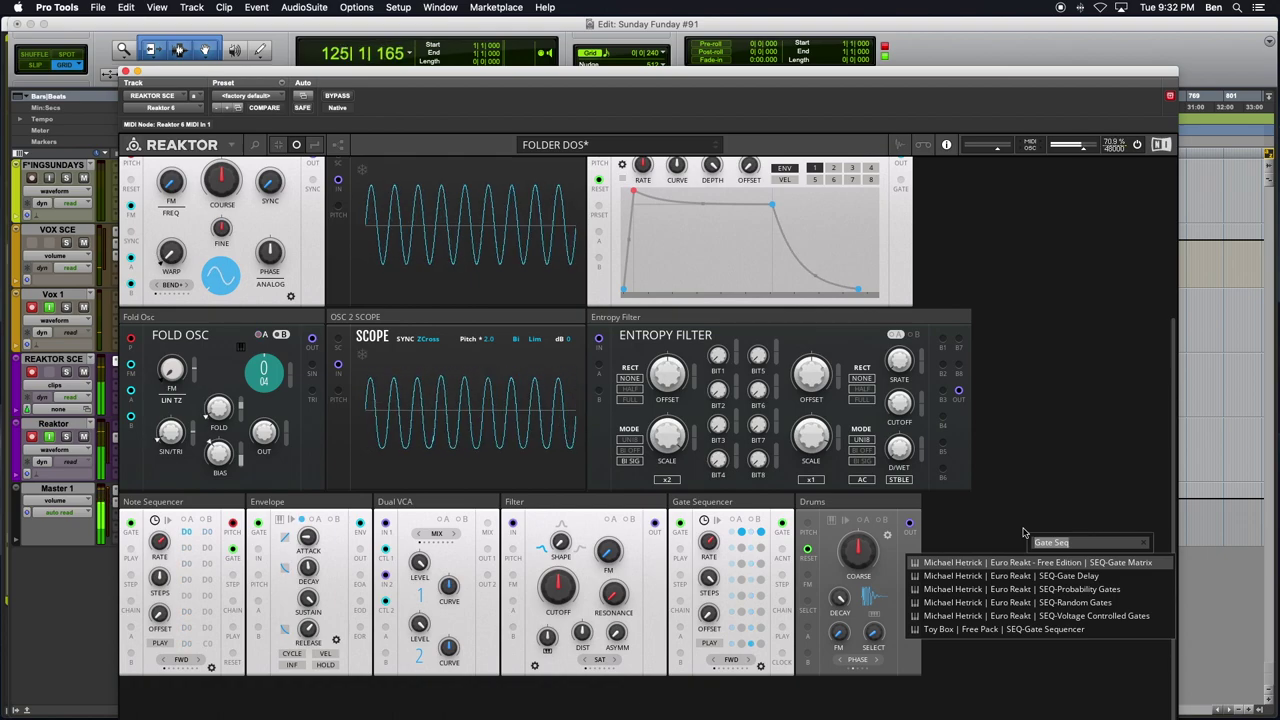
text(Le)
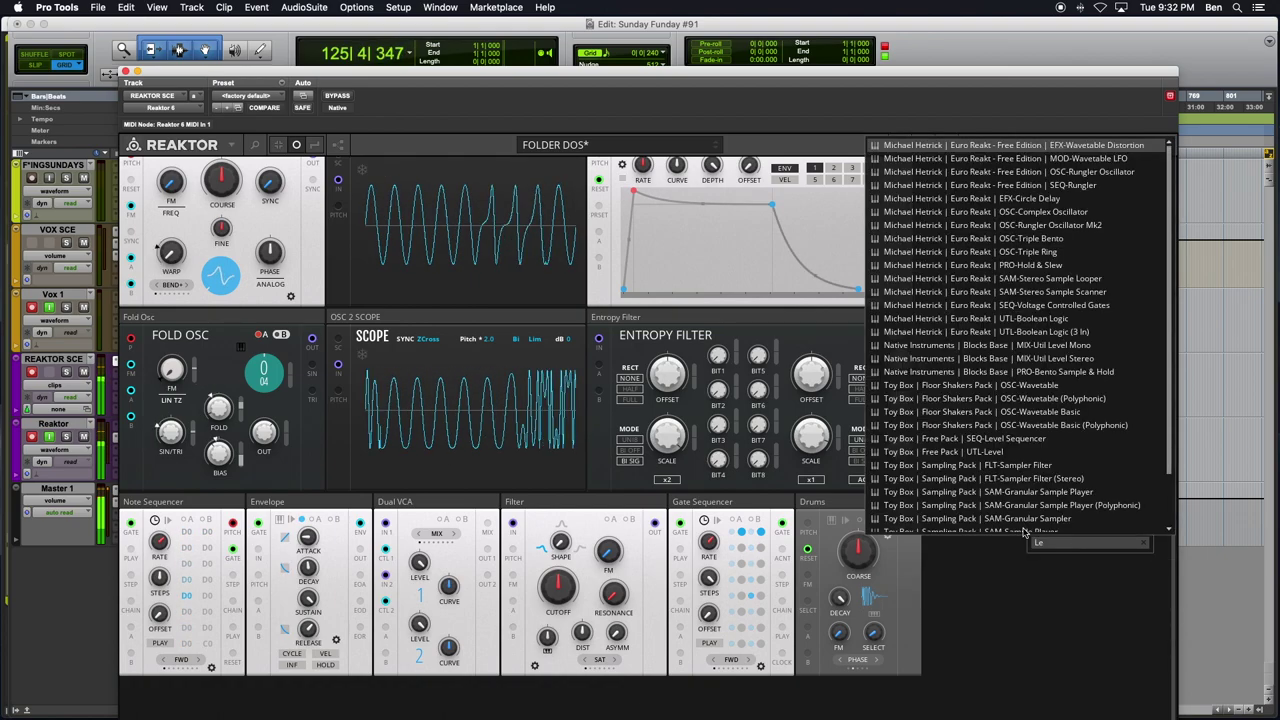
text(vel Seq)
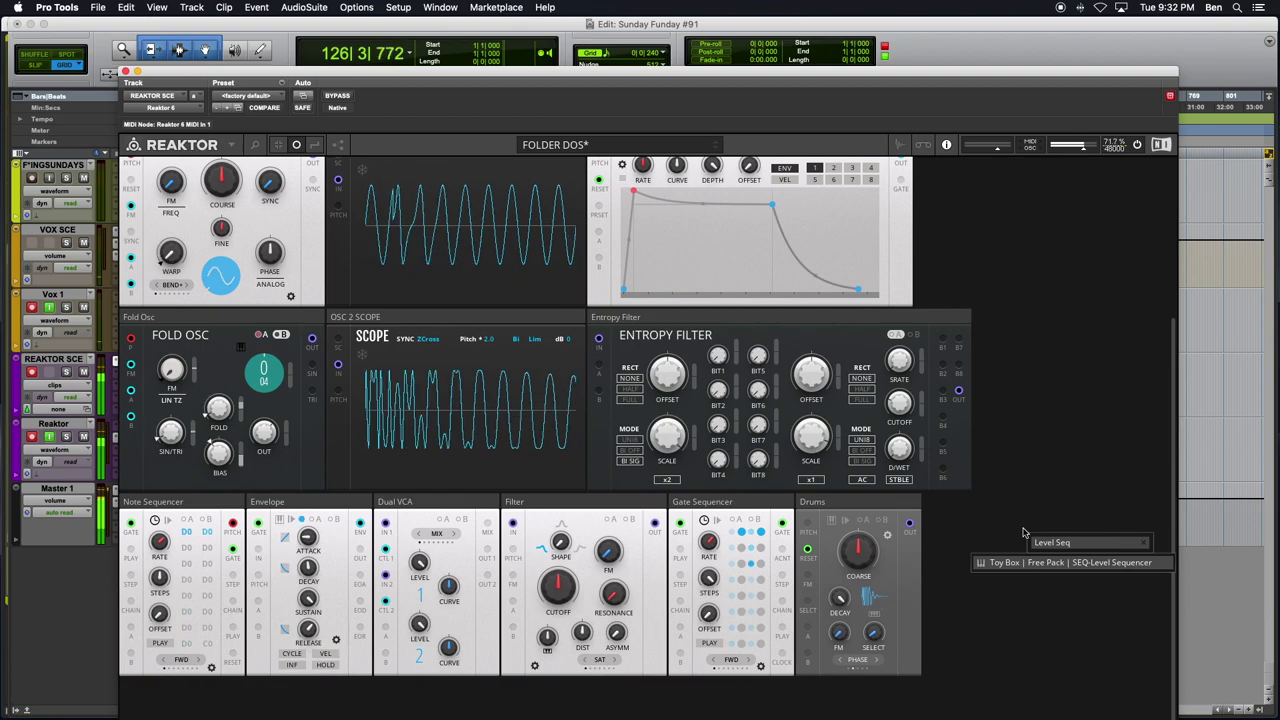
key(Return)
drag(1003, 506, 860, 508)
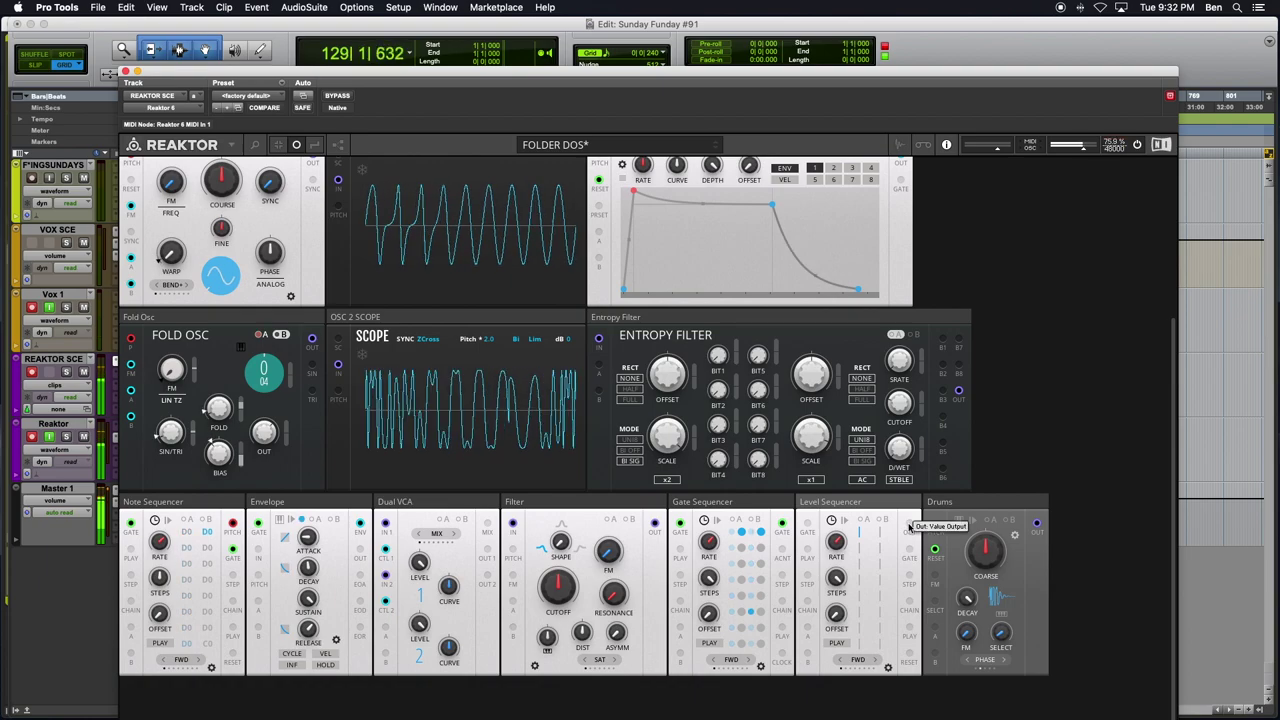
Wire the Level Sequencer's output to the Drums Select input, color the wire blue and try the first level fader
drag(918, 610, 930, 602)
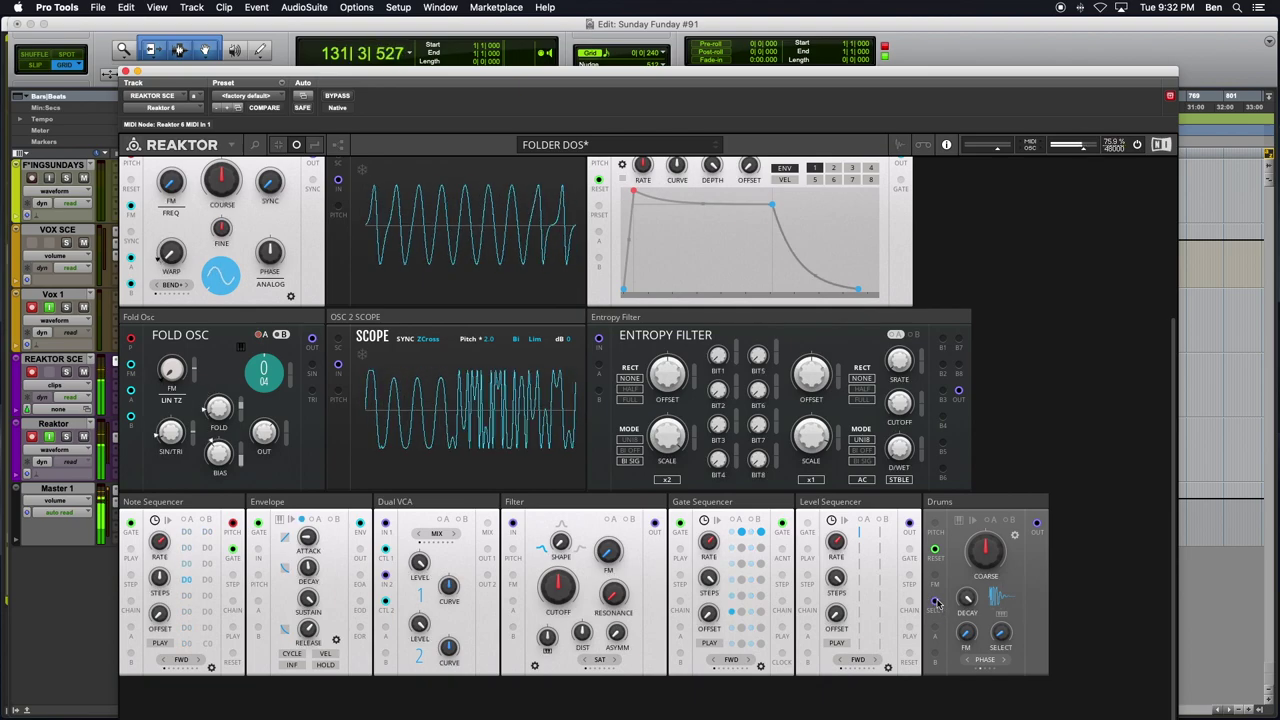
right_click(937, 601)
mouse_move(960, 603)
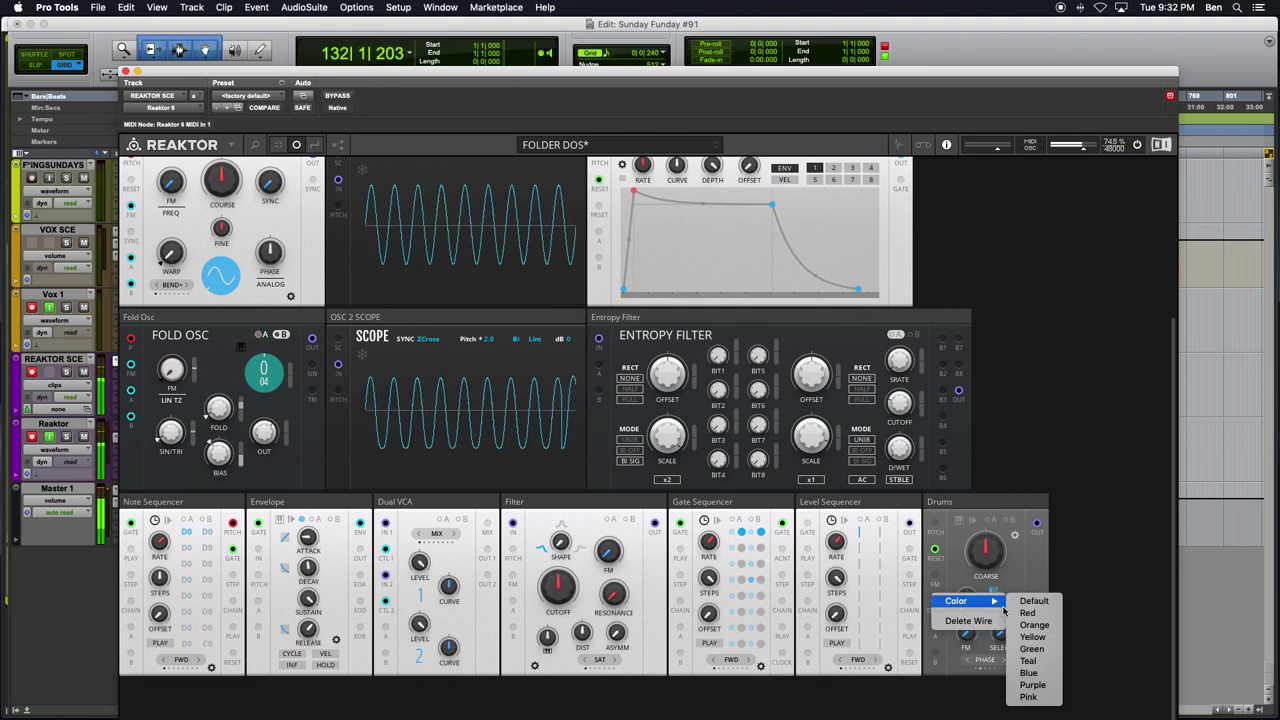
click(1029, 673)
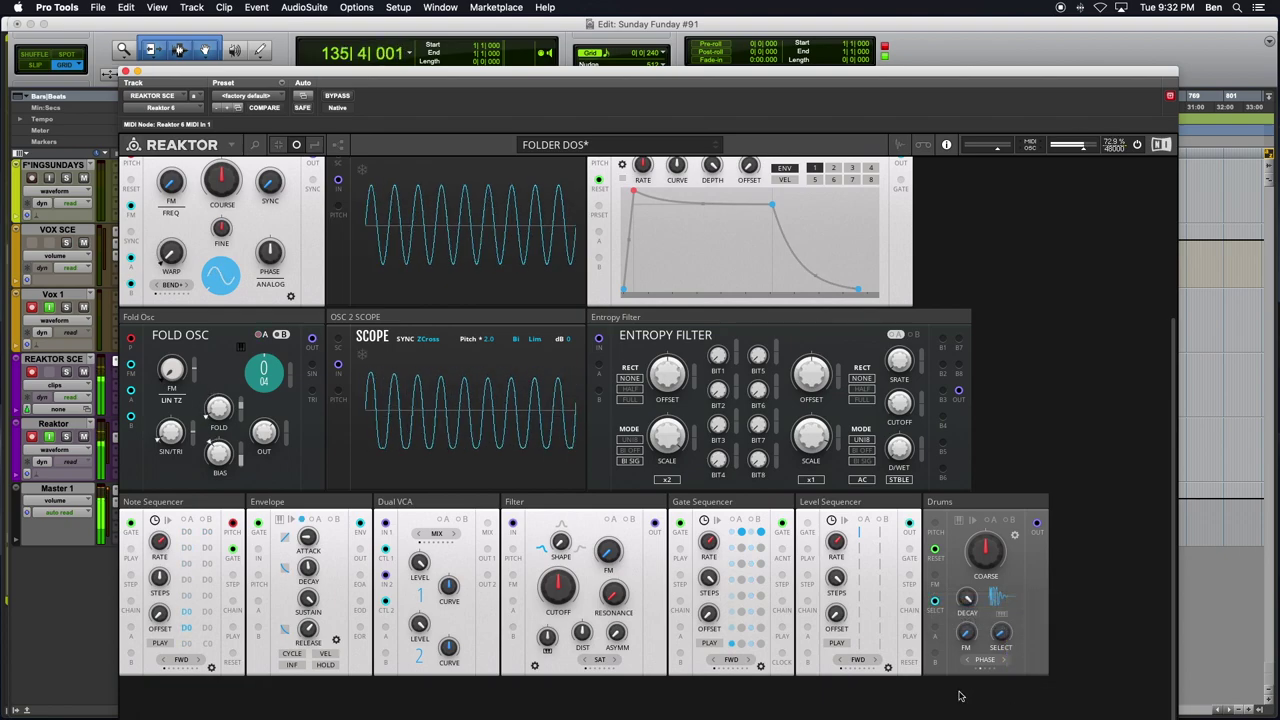
click(862, 532)
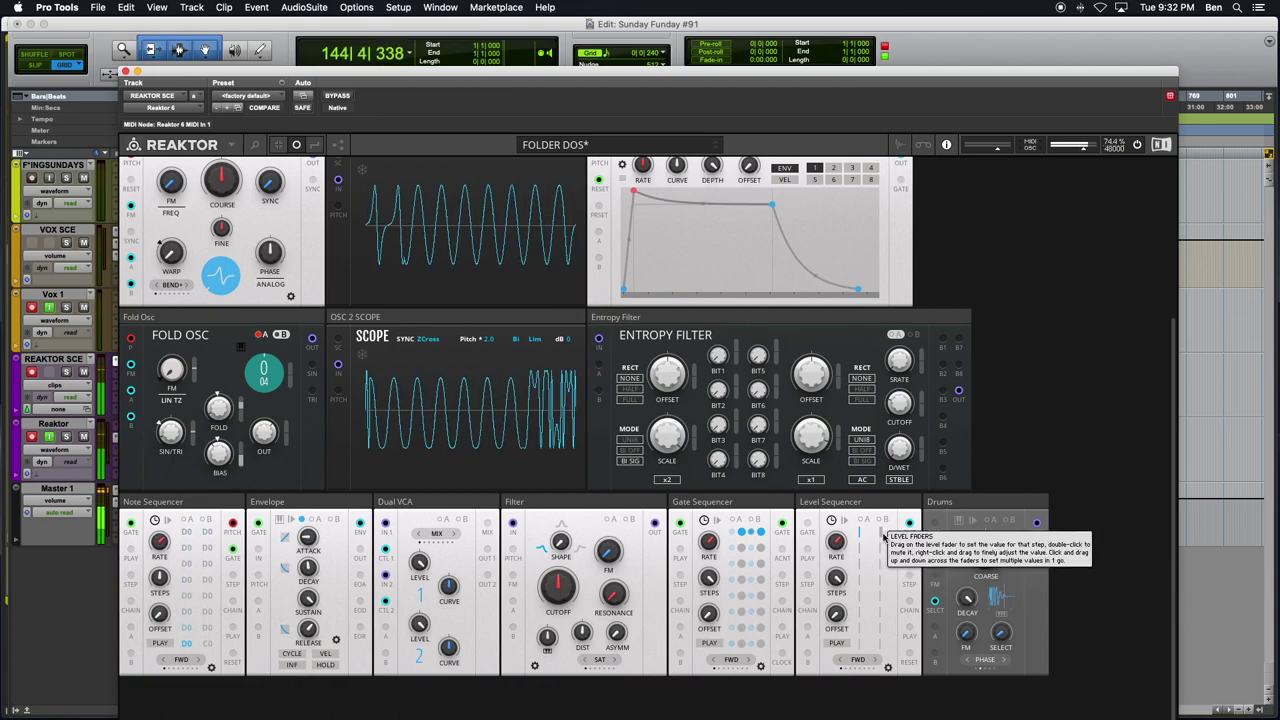
Add a Toy Box Value Sequencer in place of the Level Sequencer and wire its output to the Drums Select input
double_click(1008, 452)
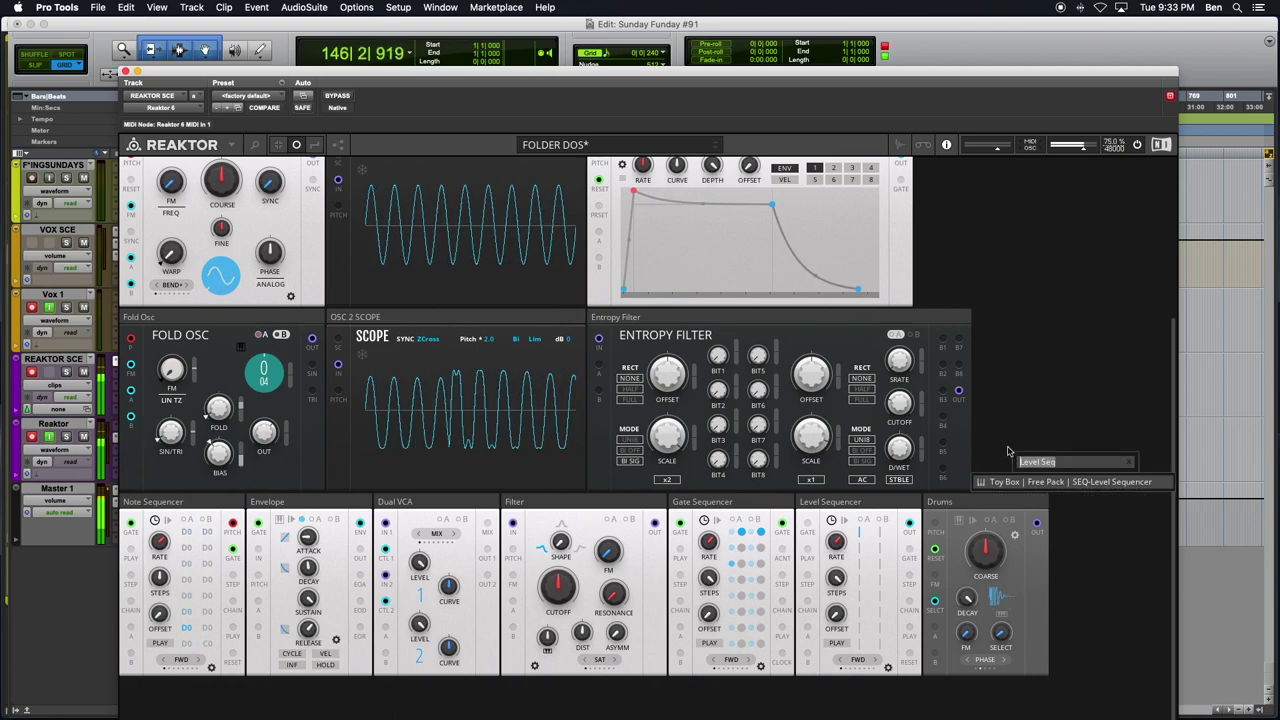
text(Value)
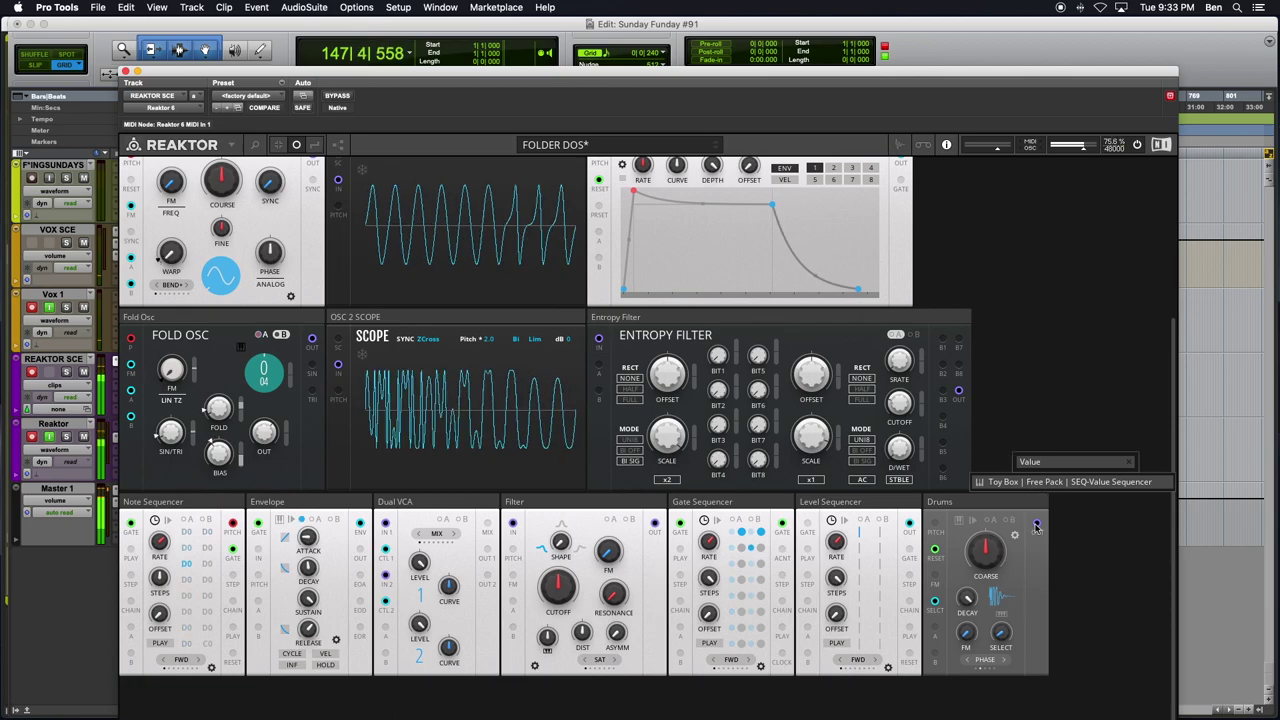
key(Return)
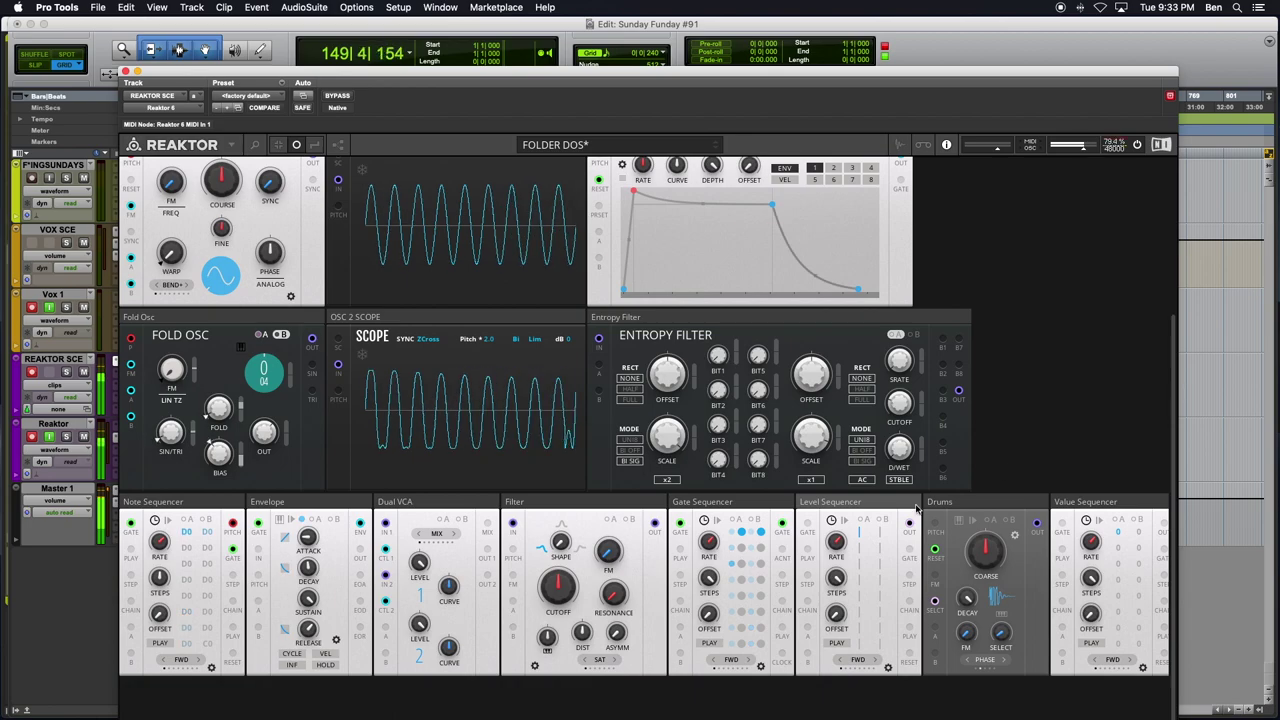
drag(1128, 502, 830, 498)
mouse_move(930, 610)
mouse_down()
mouse_move(946, 621)
mouse_move(935, 601)
mouse_up()
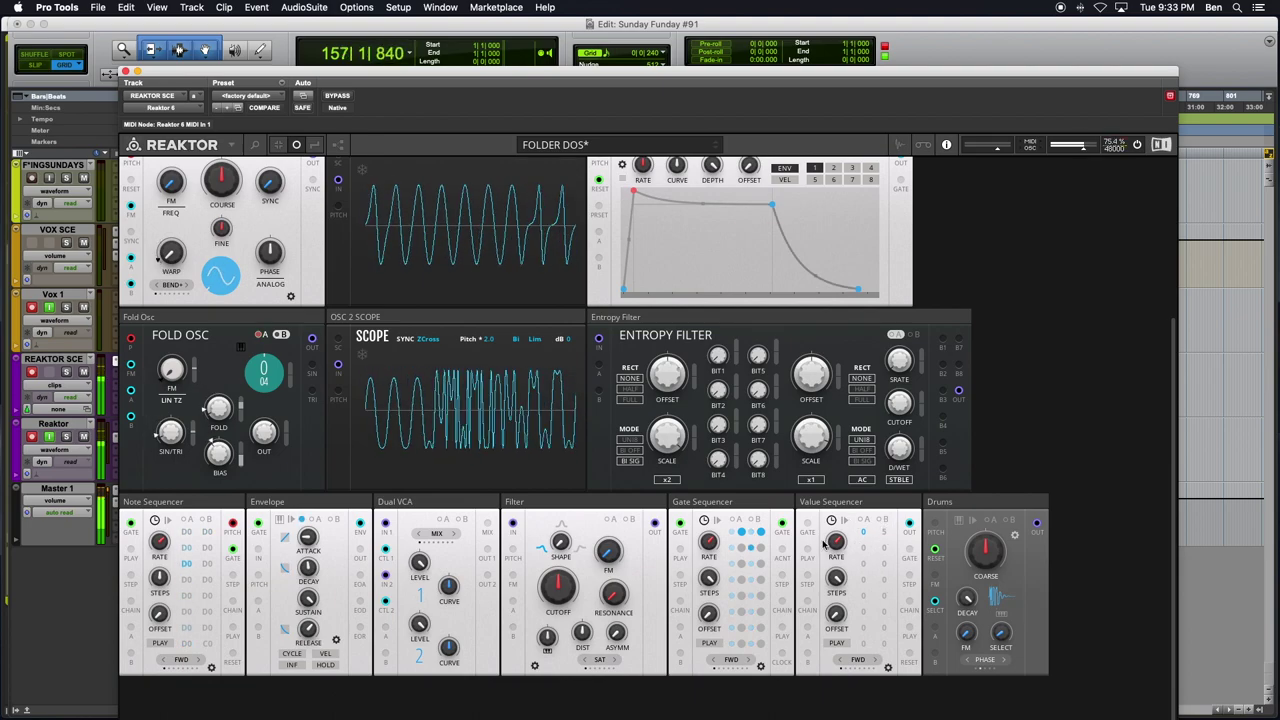
Wire the Clock Divider's first gate output to the Value Sequencer's gate input and color the wire teal
scroll(823, 543, up, 5)
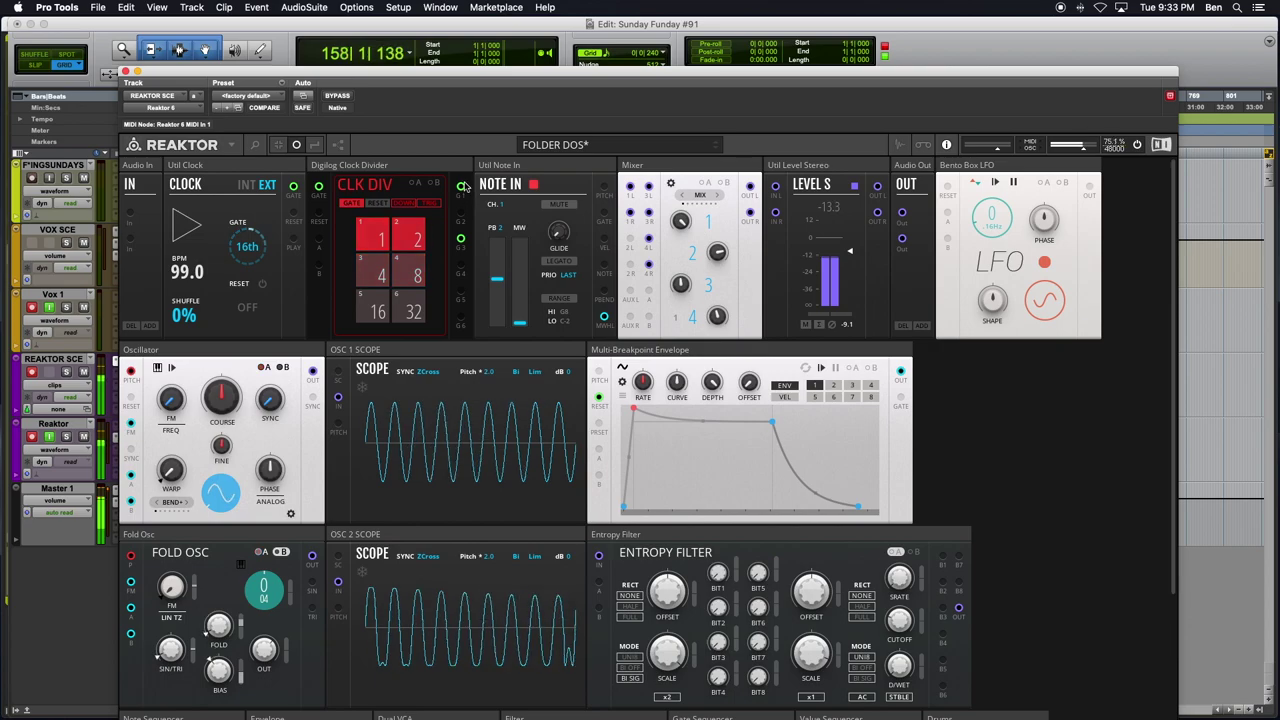
drag(463, 187, 672, 448)
scroll(600, 400, down, 5)
right_click(806, 520)
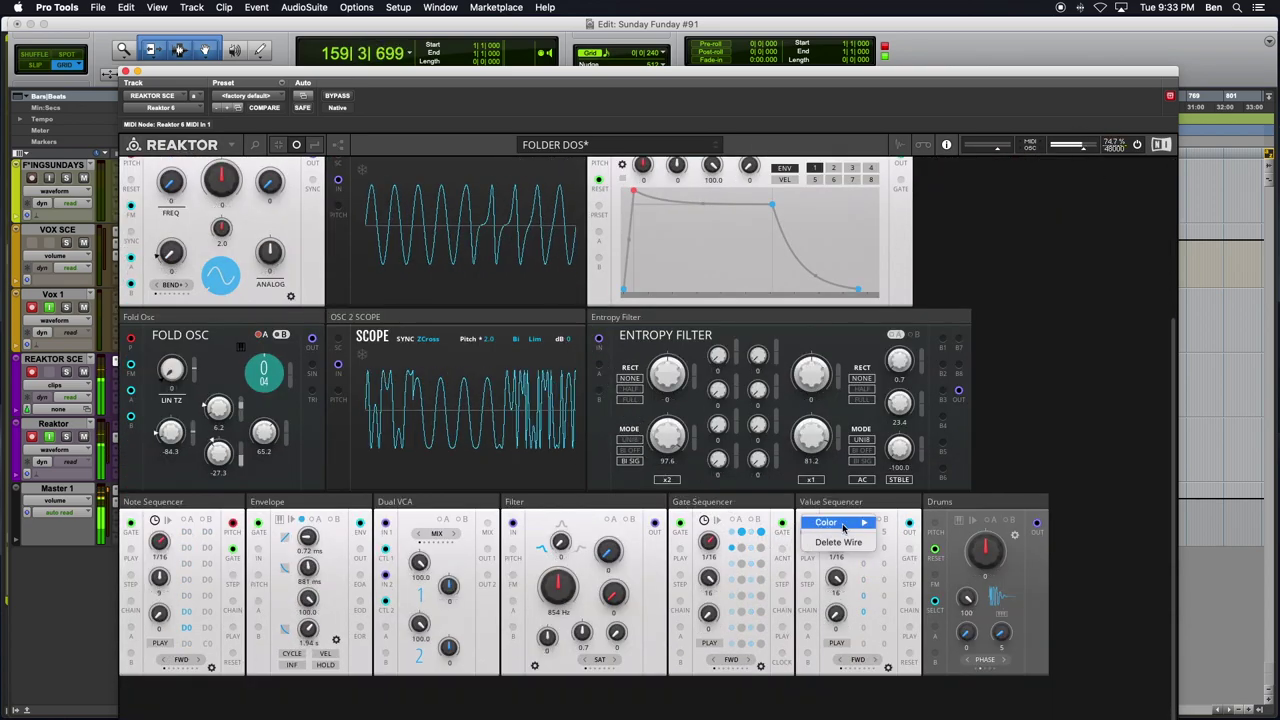
mouse_move(840, 526)
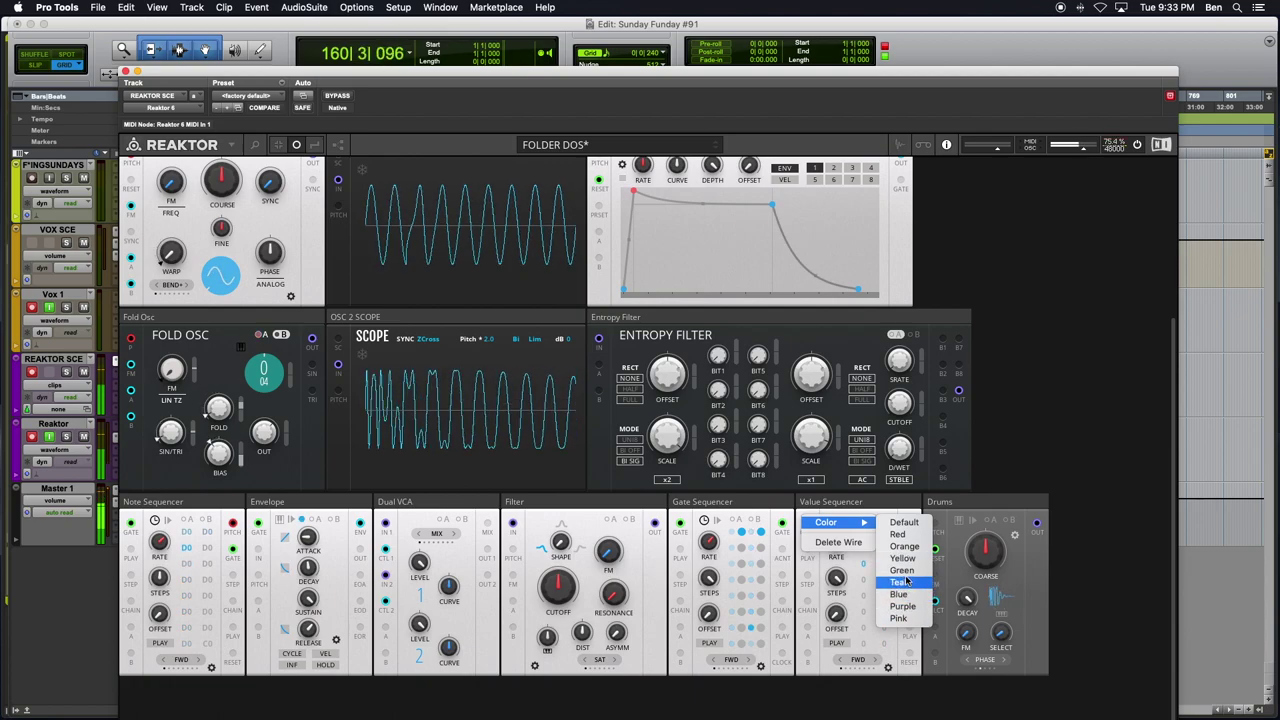
click(902, 582)
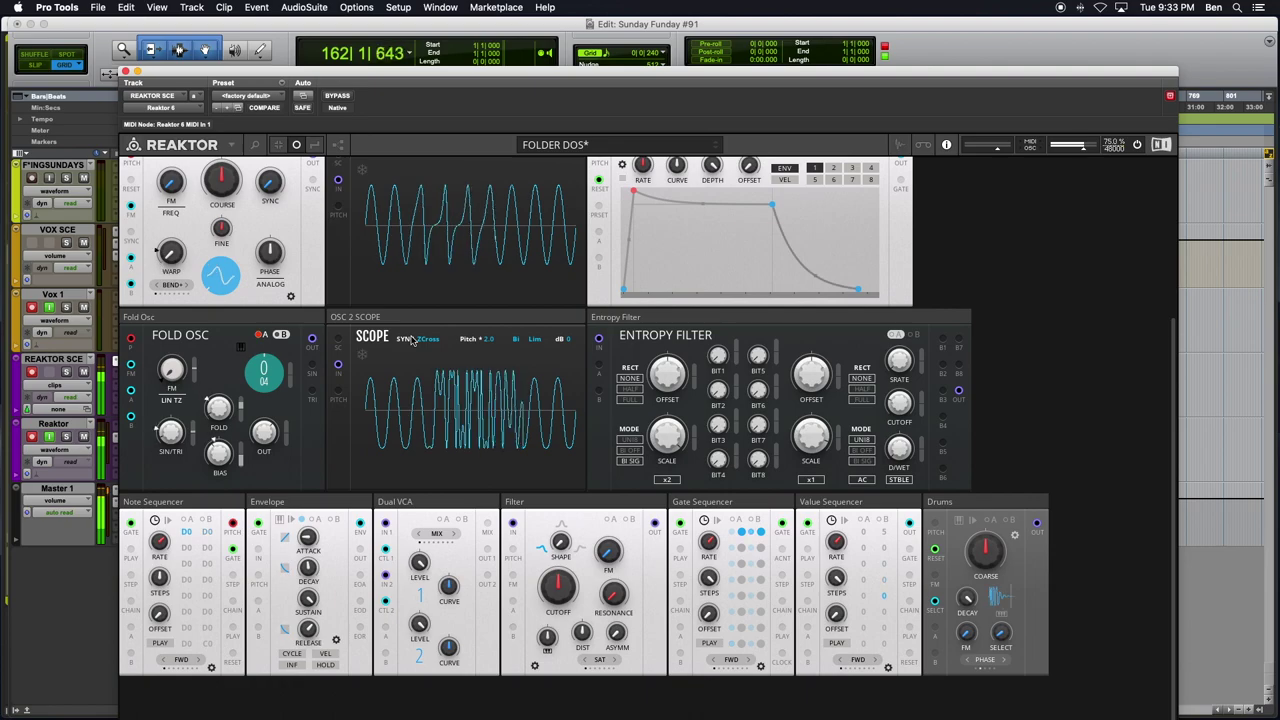
Switch the Clock block to its internal clock, start it and set the tempo to 126 BPM
scroll(411, 340, up, 5)
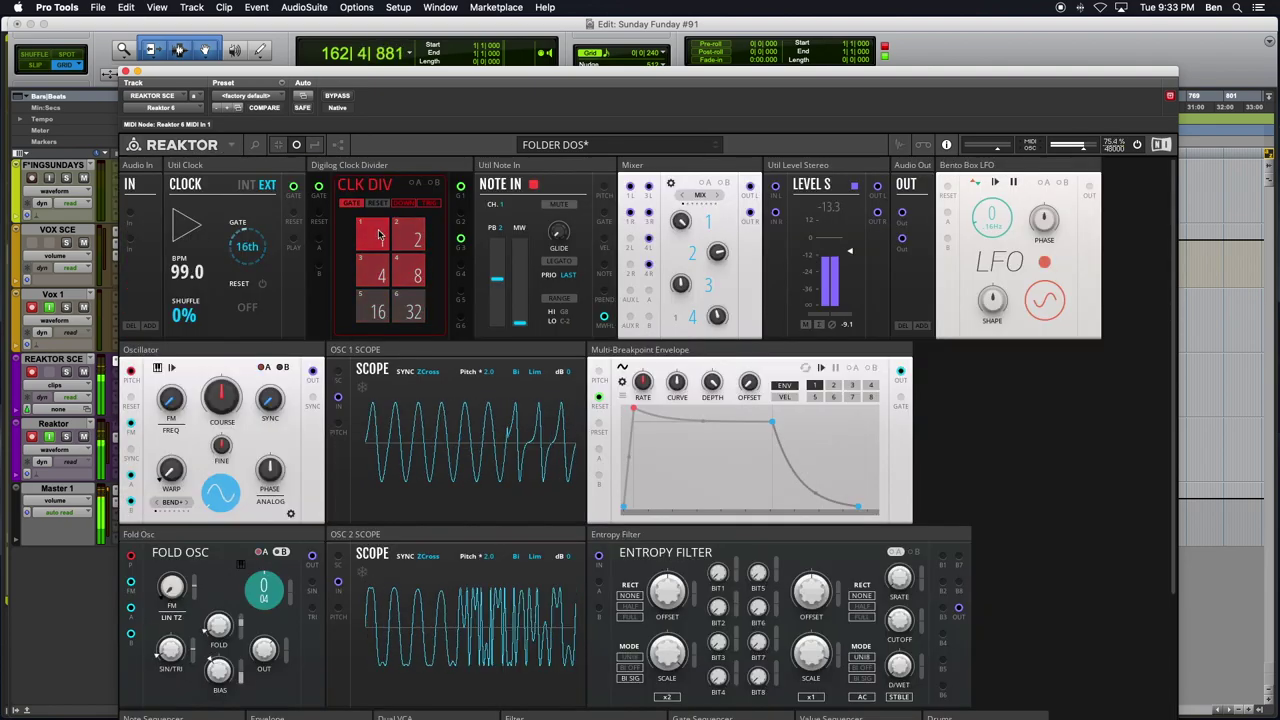
click(246, 185)
click(185, 224)
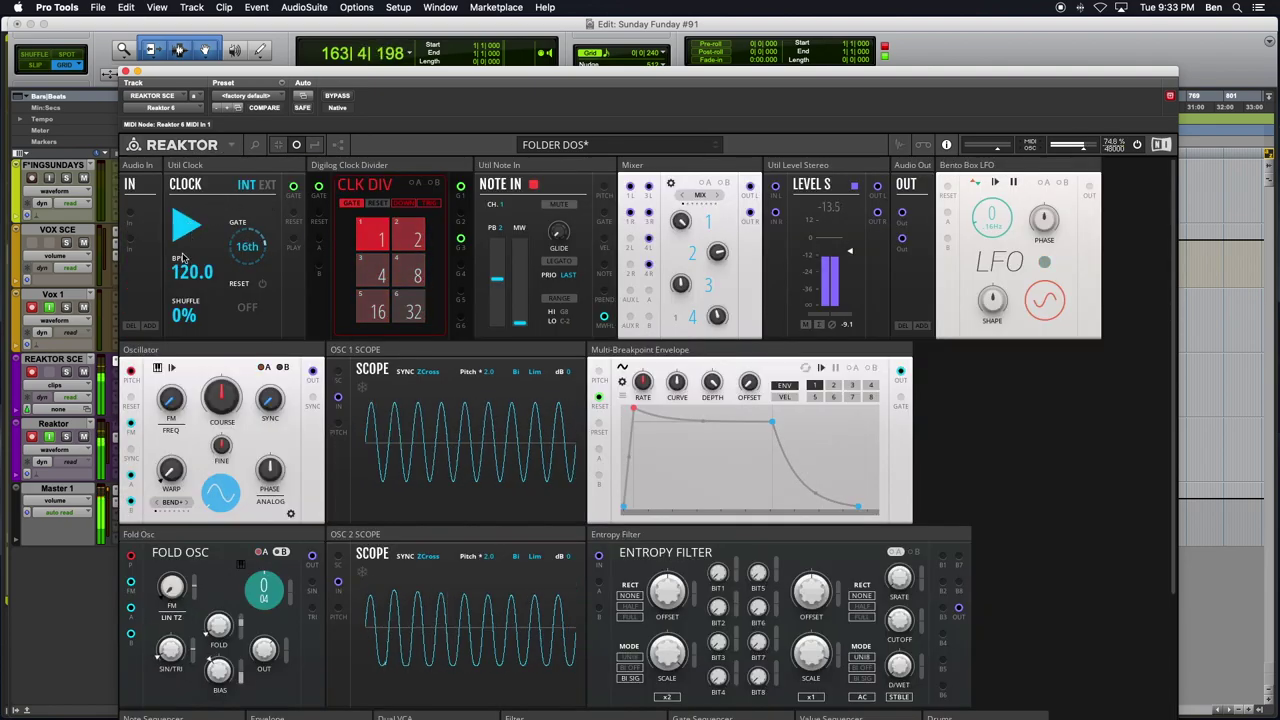
drag(186, 262, 189, 257)
Activate gates in both columns of the Gate Sequencer's fifth row
scroll(636, 526, down, 5)
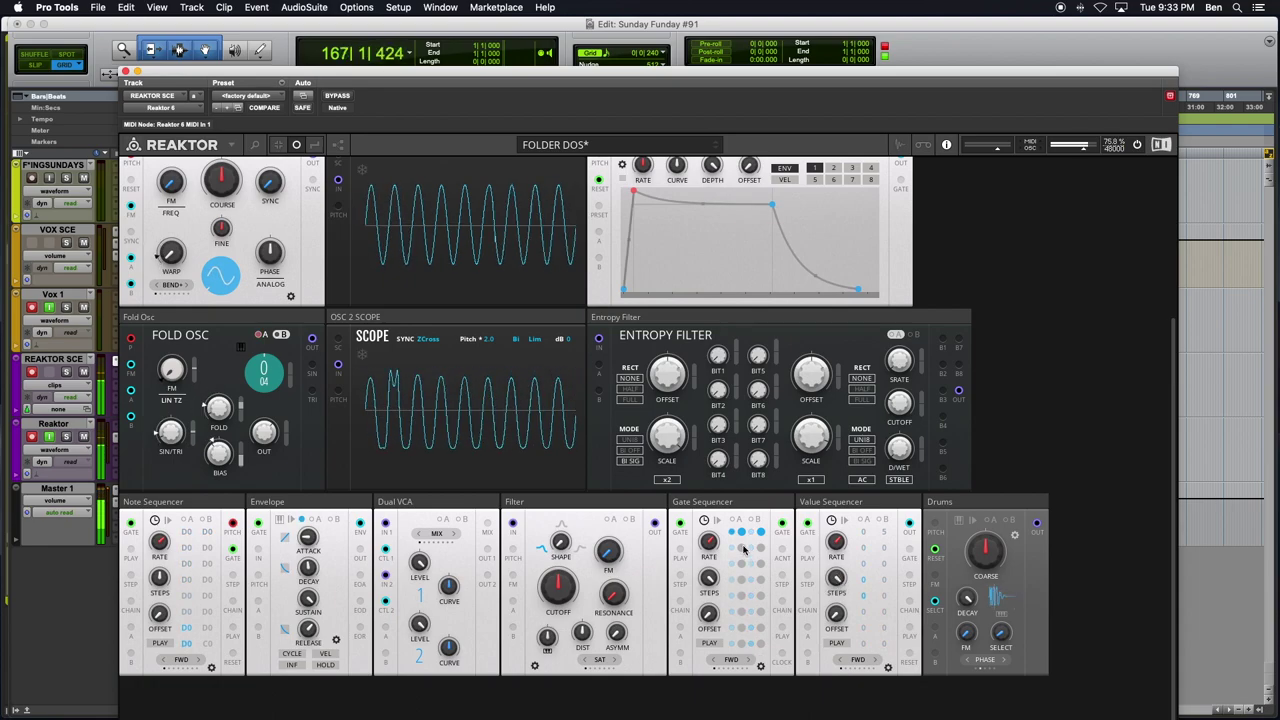
click(751, 595)
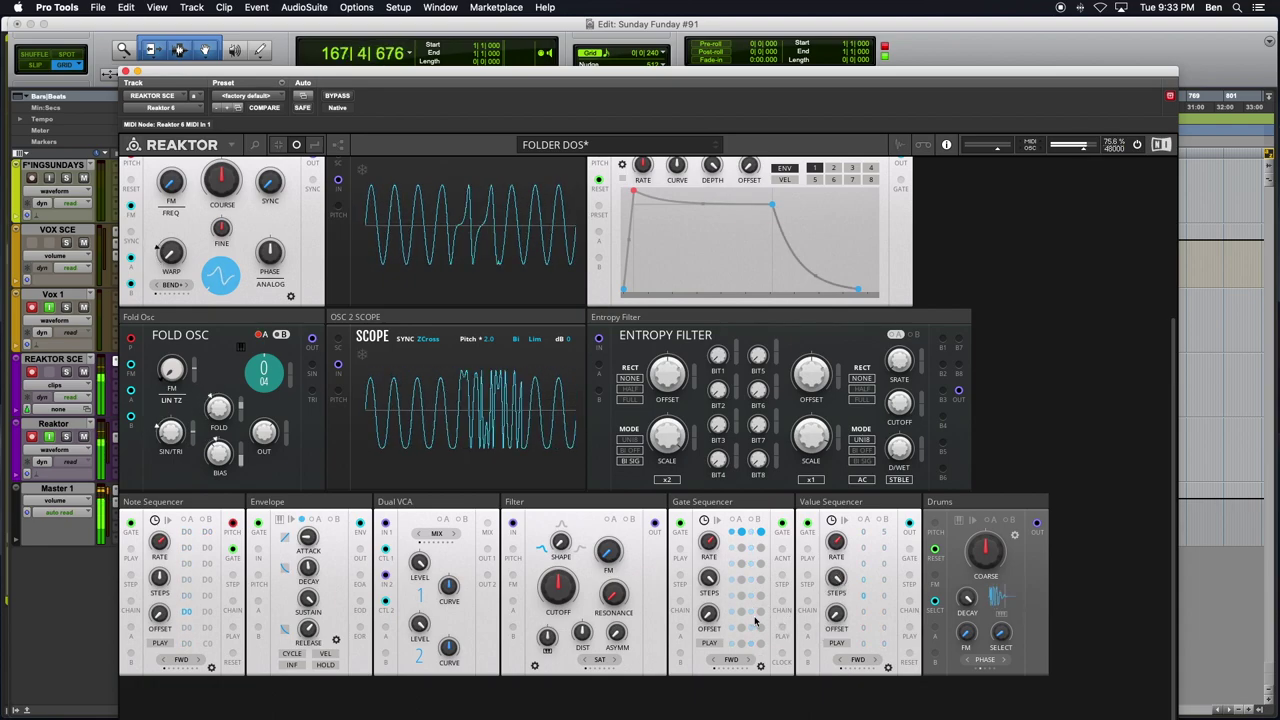
click(750, 627)
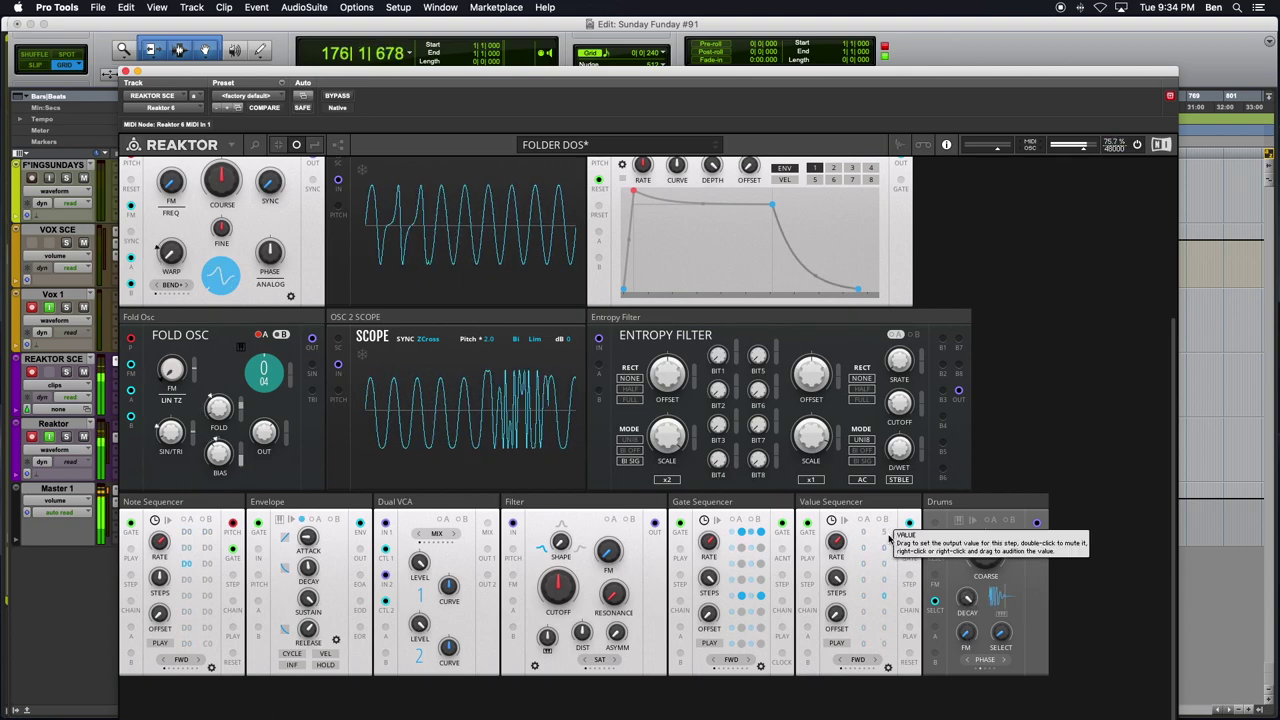
scroll(355, 330, up, 5)
scroll(390, 390, down, 5)
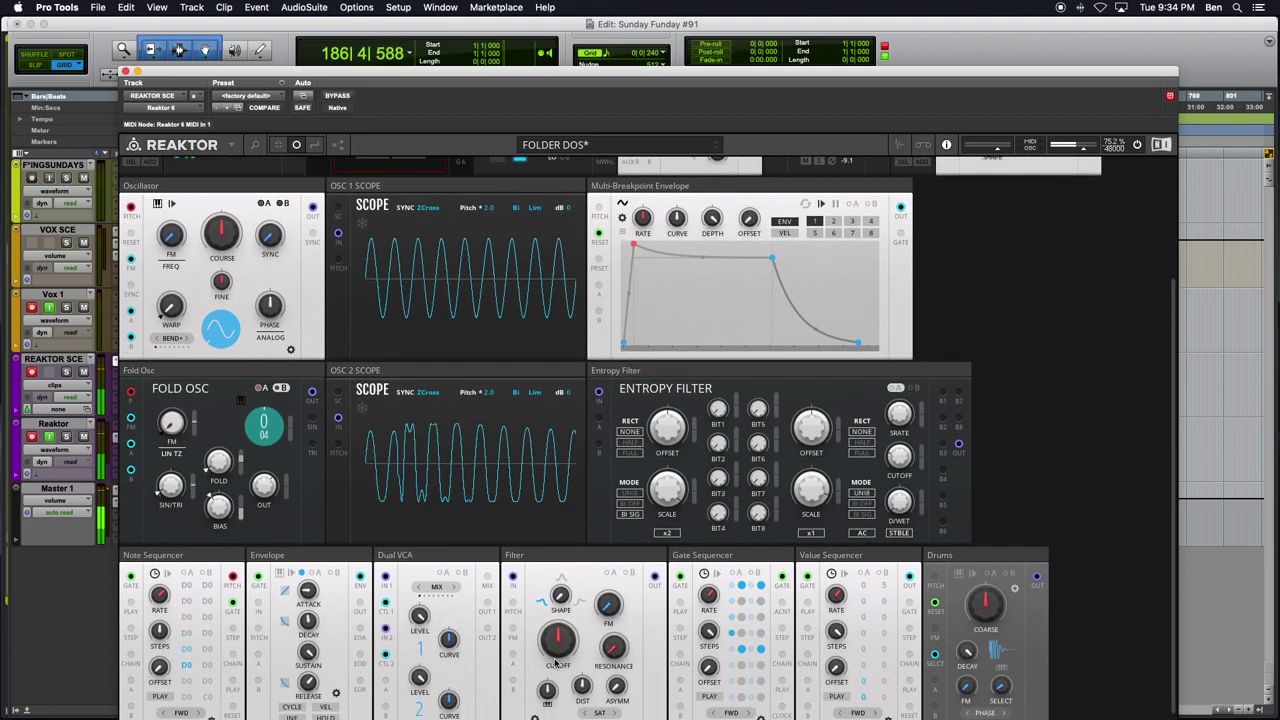
scroll(576, 686, up, 5)
scroll(577, 686, down, 4)
scroll(578, 686, down, 1)
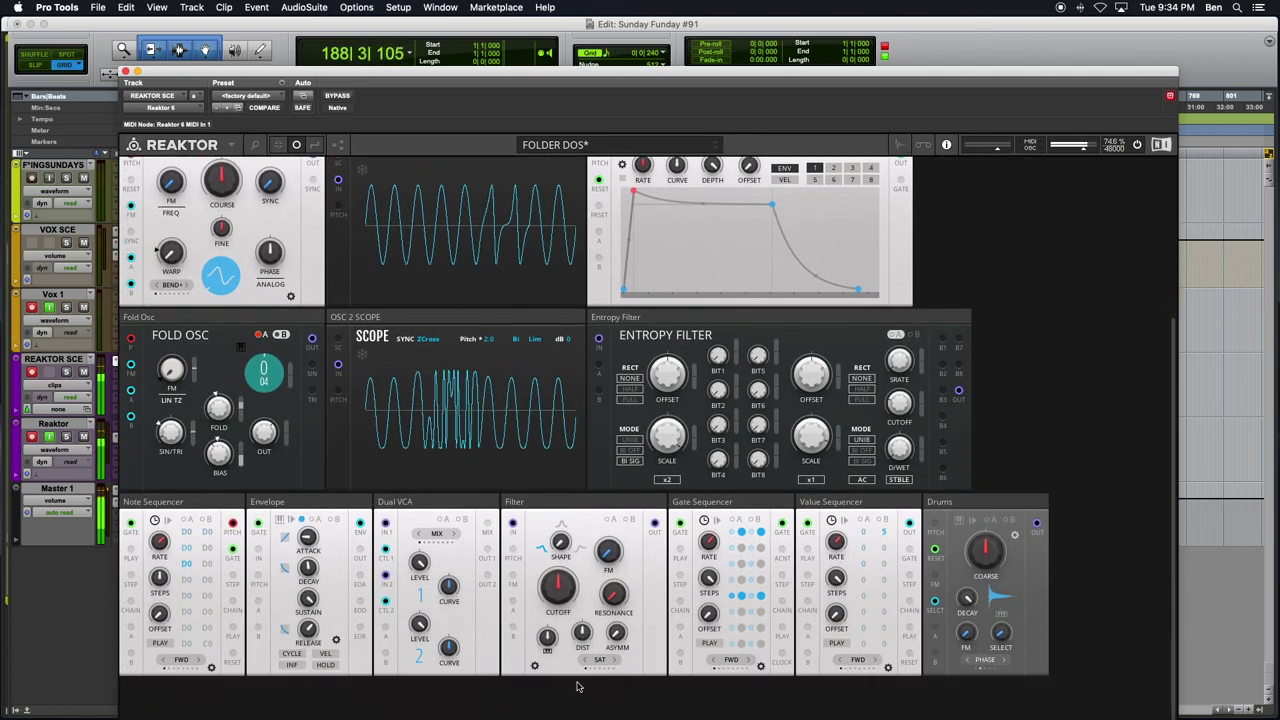
scroll(578, 686, up, 1)
scroll(580, 686, down, 1)
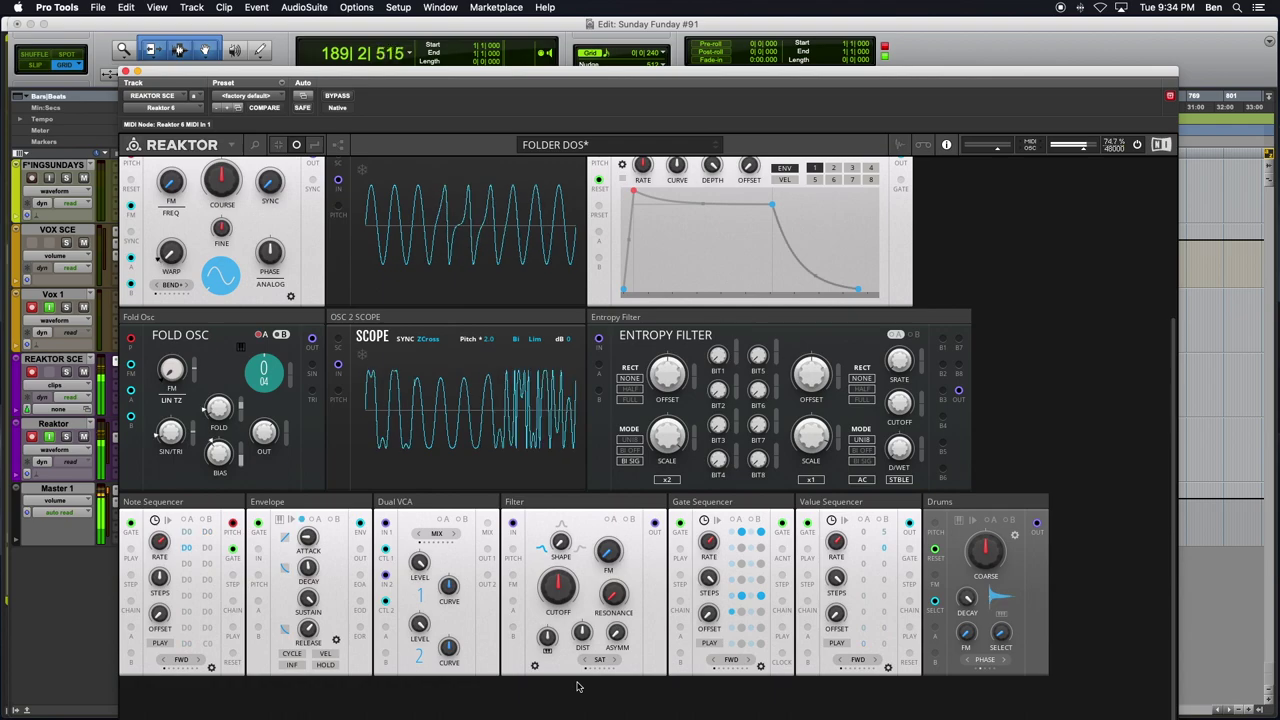
Wire a Clock Divider gate output to the Gate Sequencer's Play input
scroll(578, 686, up, 2)
scroll(577, 686, up, 3)
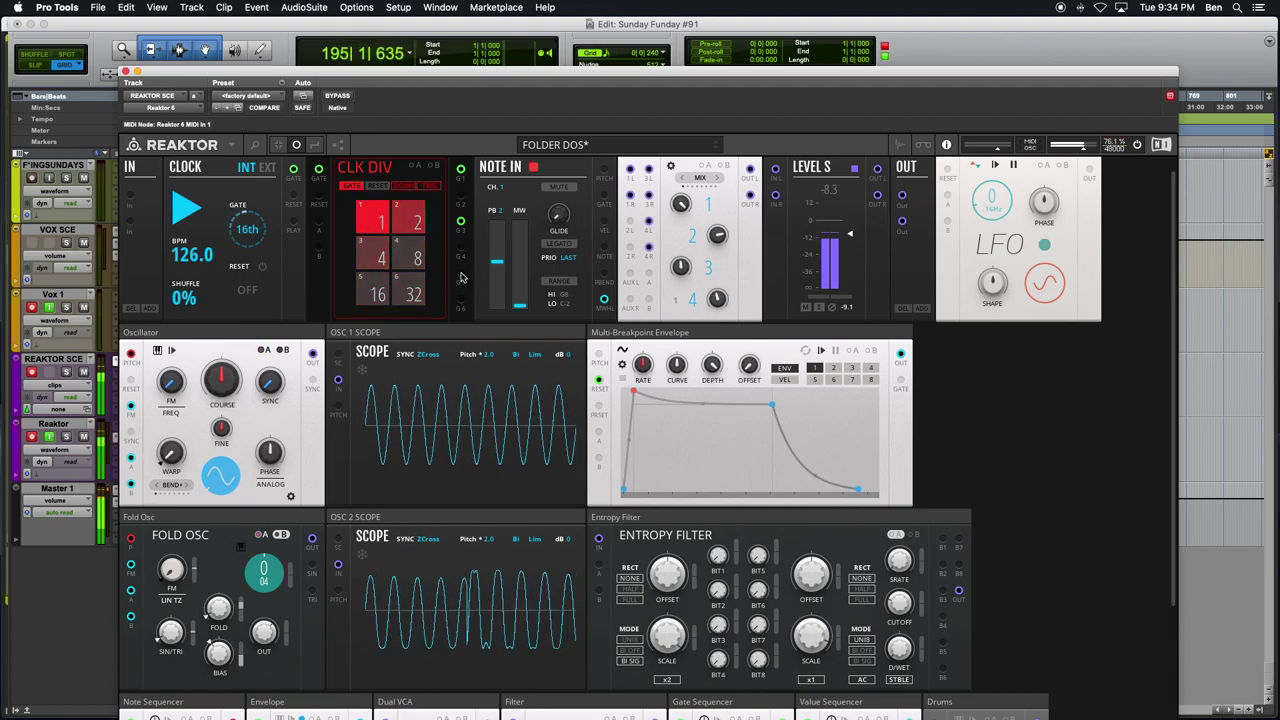
drag(508, 341, 680, 552)
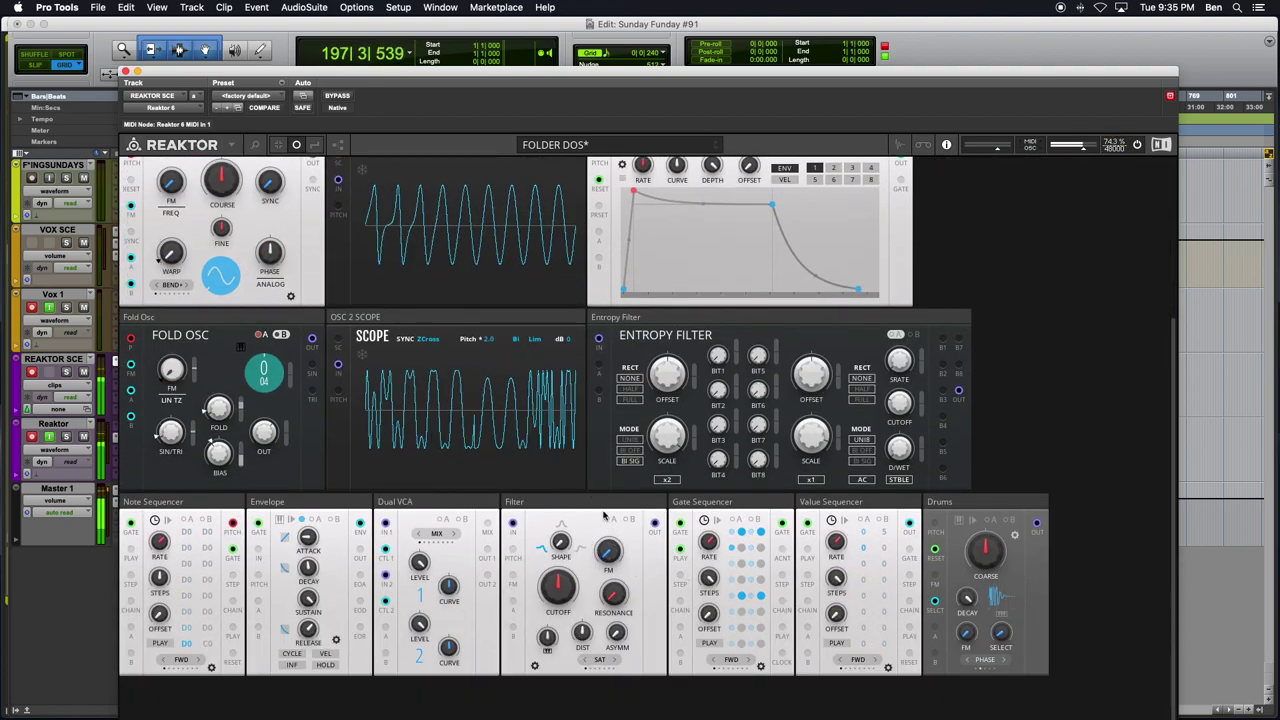
Wire the Clock Divider's fifth gate output to the Value Sequencer's Play input
scroll(575, 497, up, 3)
scroll(575, 497, up, 3)
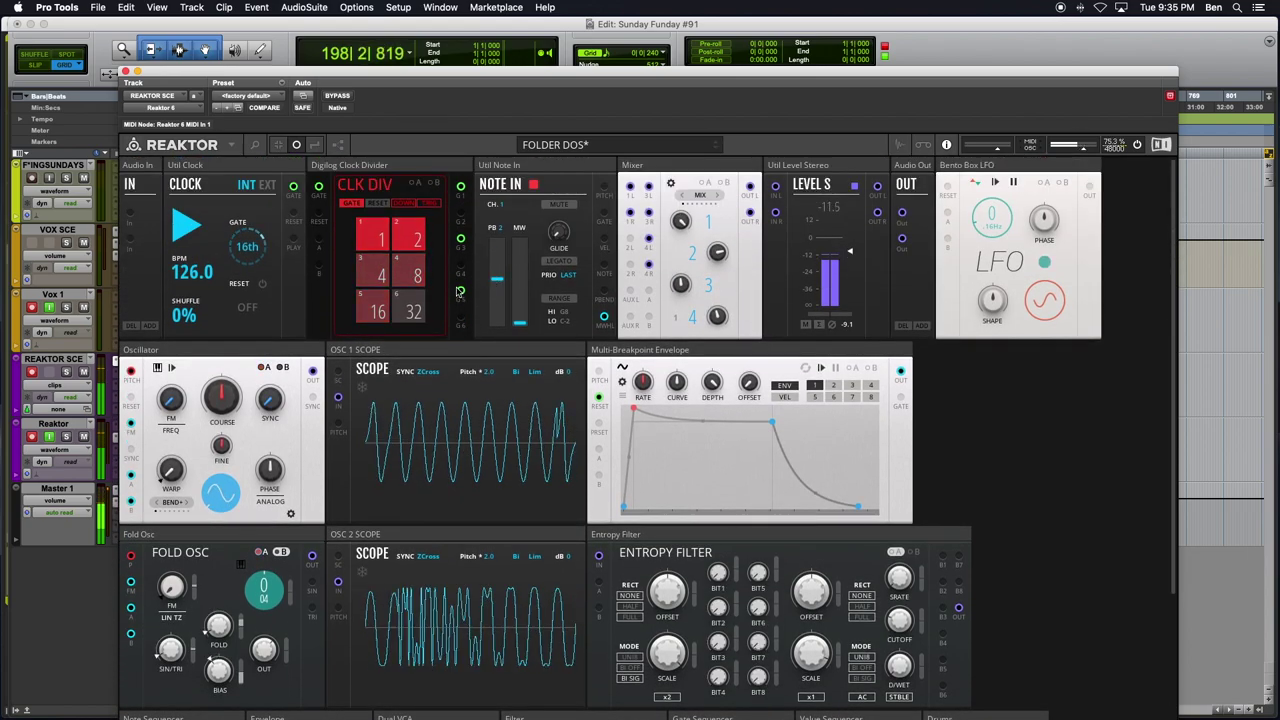
drag(461, 323, 670, 511)
scroll(574, 449, down, 5)
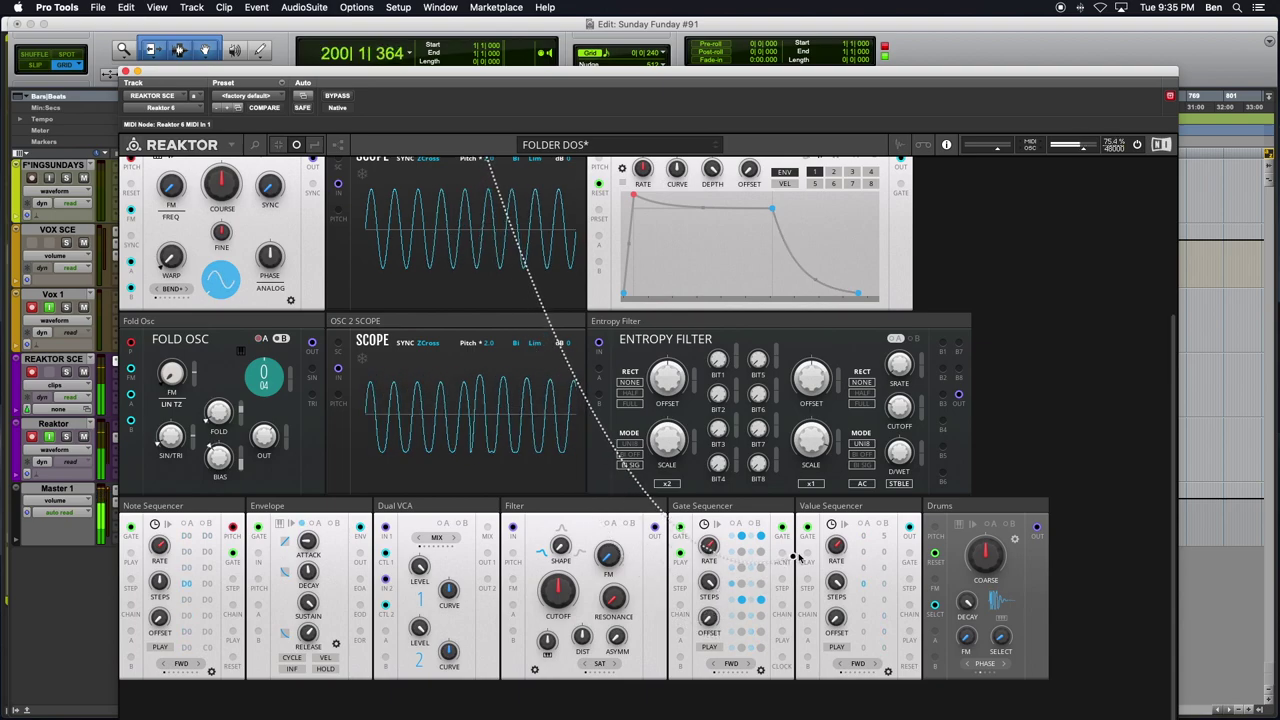
scroll(176, 225, up, 4)
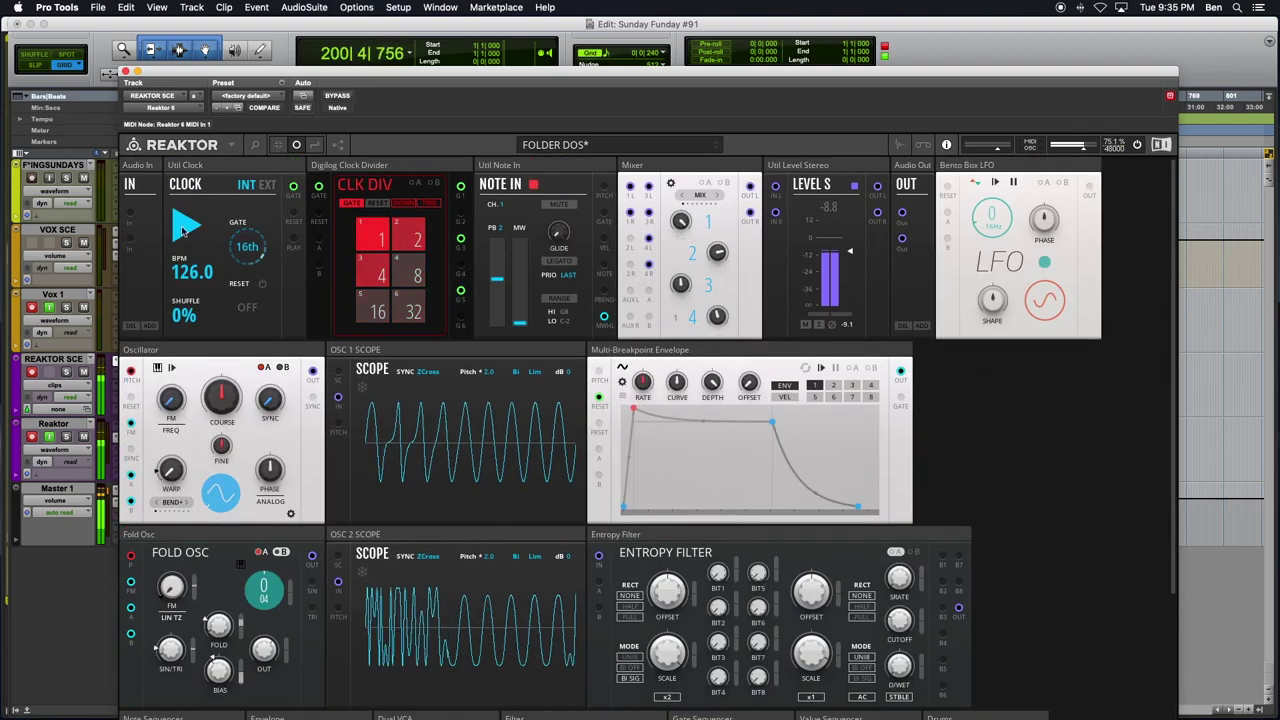
scroll(614, 602, down, 4)
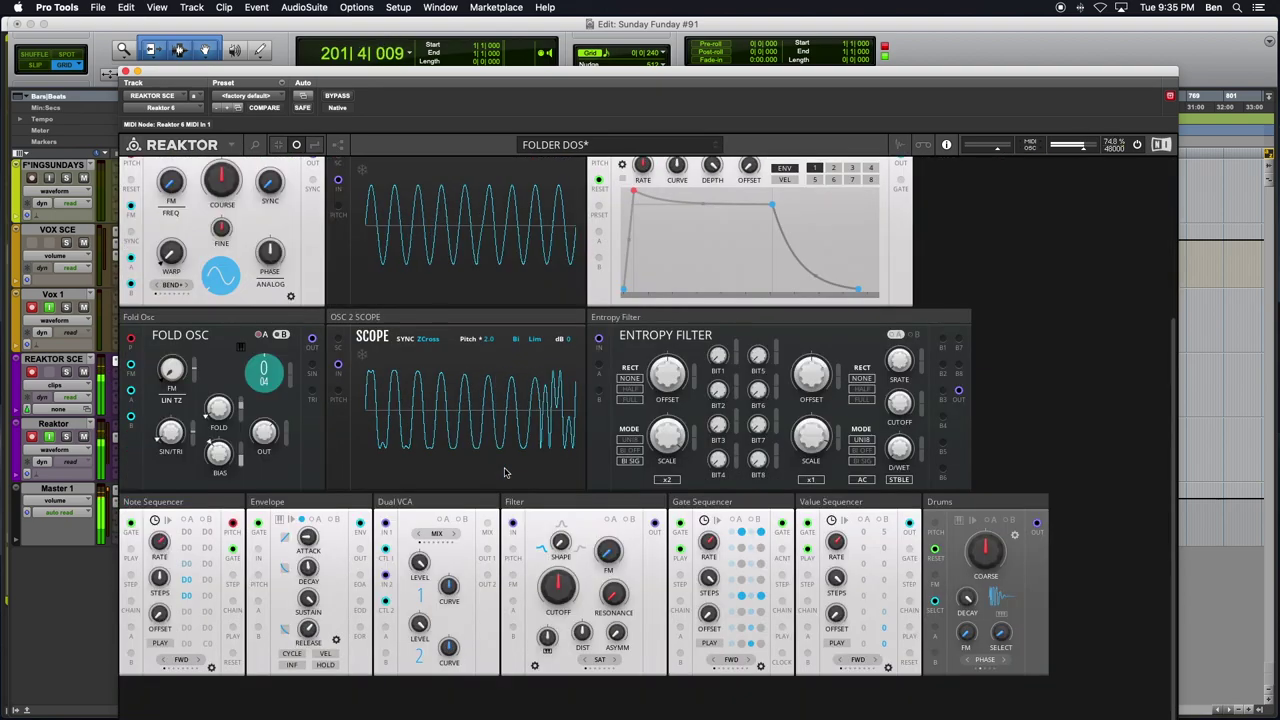
Reconnect the Clock Divider's first gate output to the Value Sequencer's Gate input and restart the Clock block
mouse_move(614, 600)
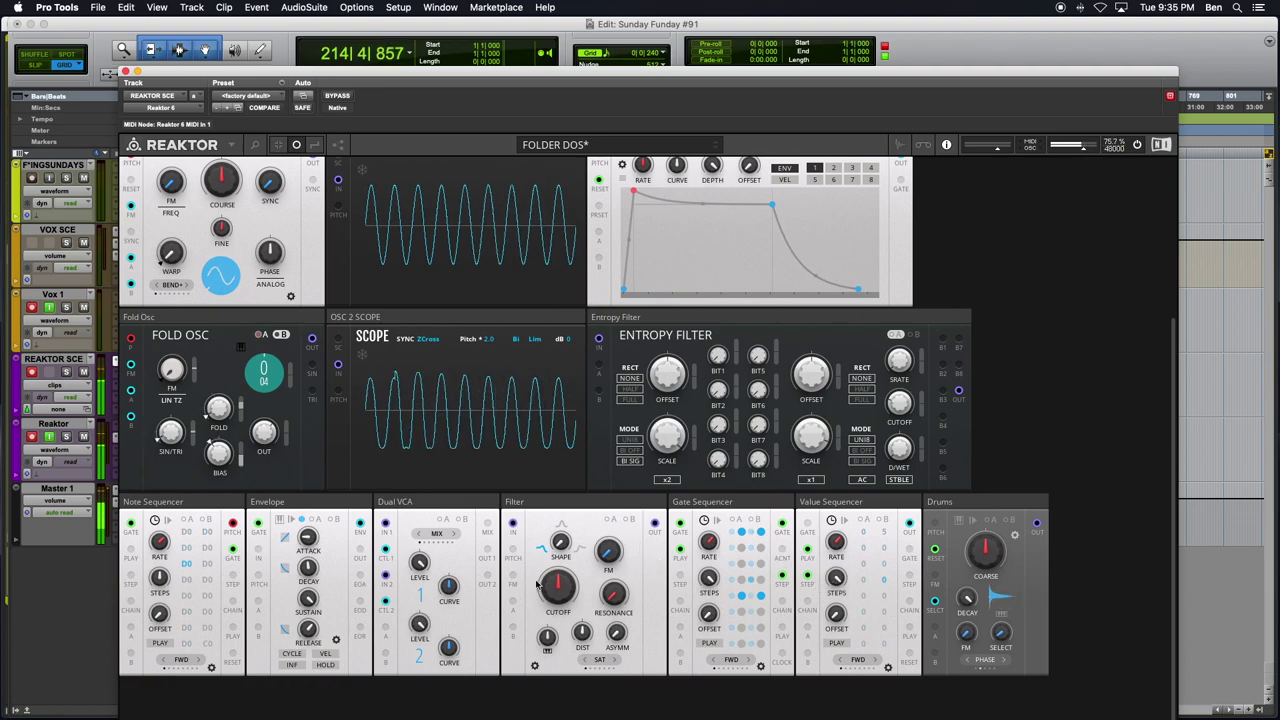
scroll(435, 365, up, 5)
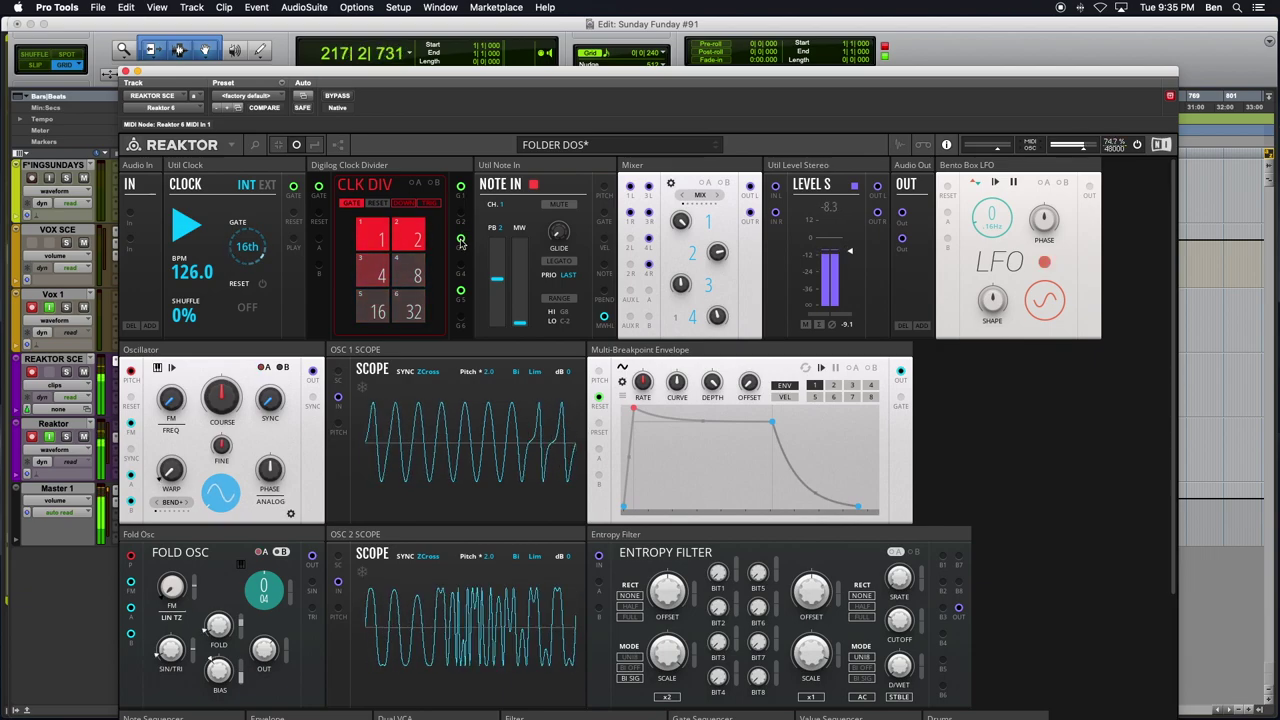
scroll(460, 242, down, 5)
scroll(557, 563, up, 5)
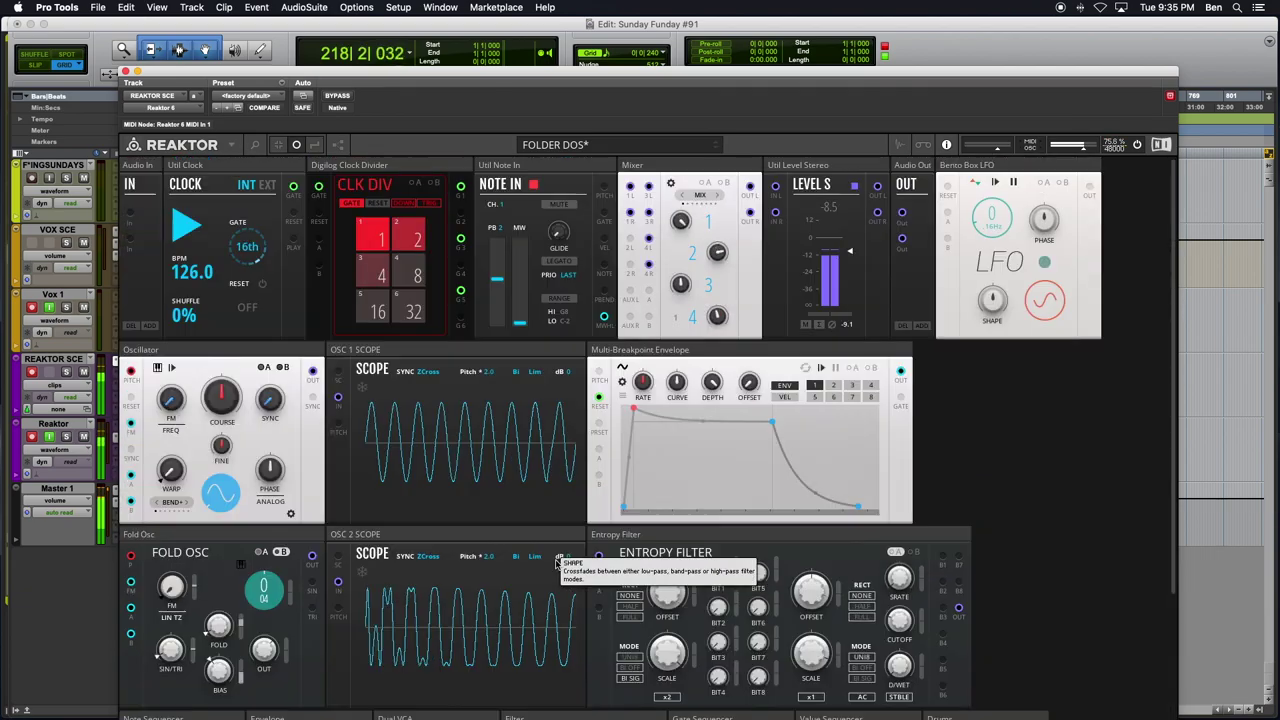
drag(460, 186, 596, 403)
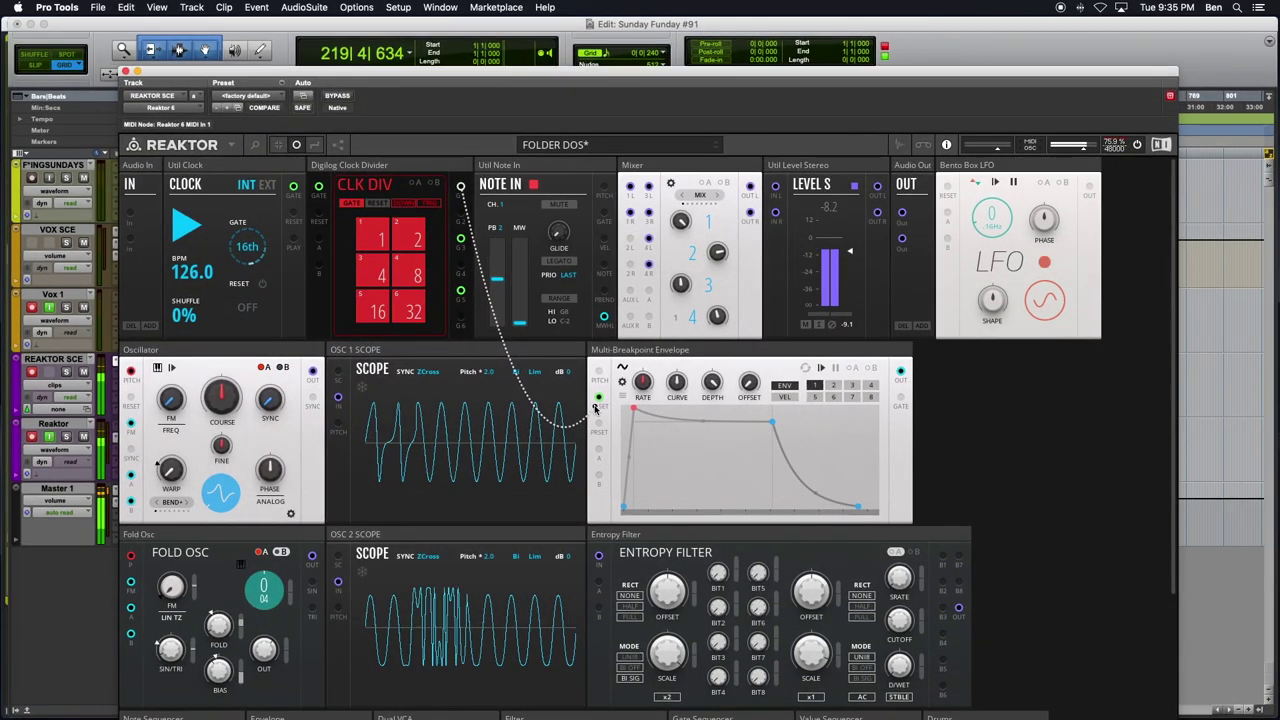
drag(595, 406, 596, 405)
drag(461, 188, 808, 533)
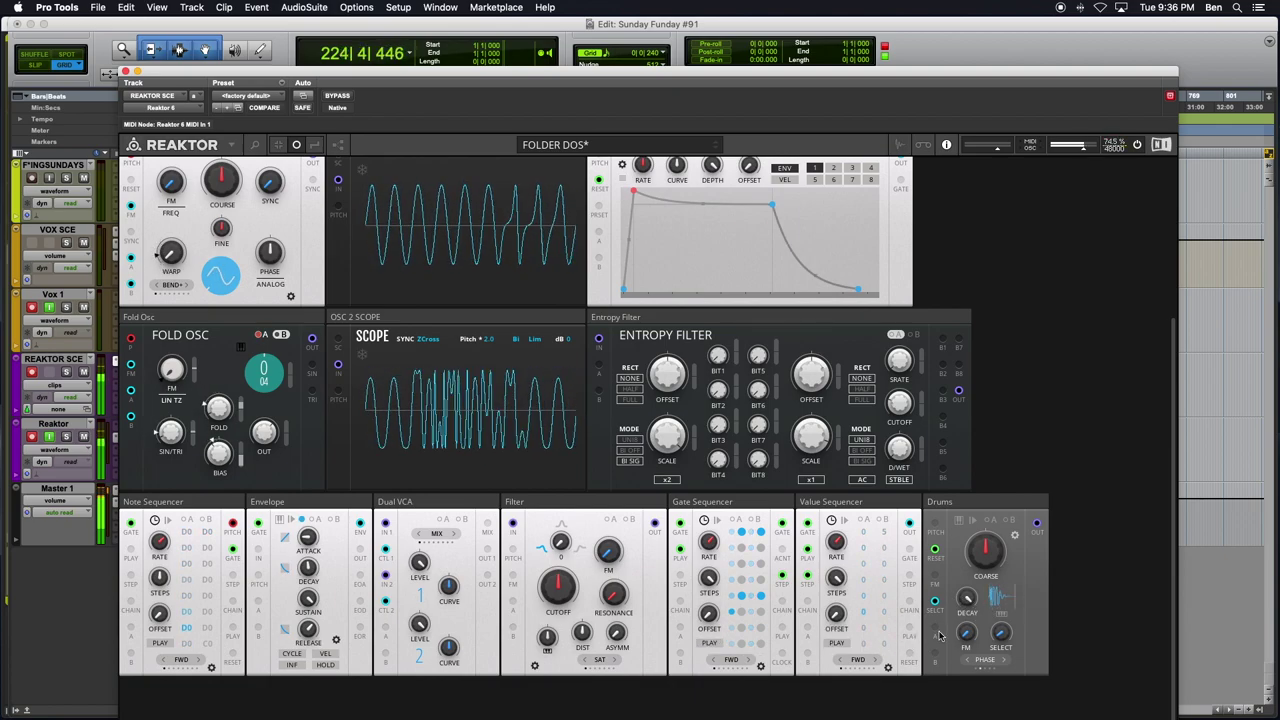
scroll(600, 450, up, 3)
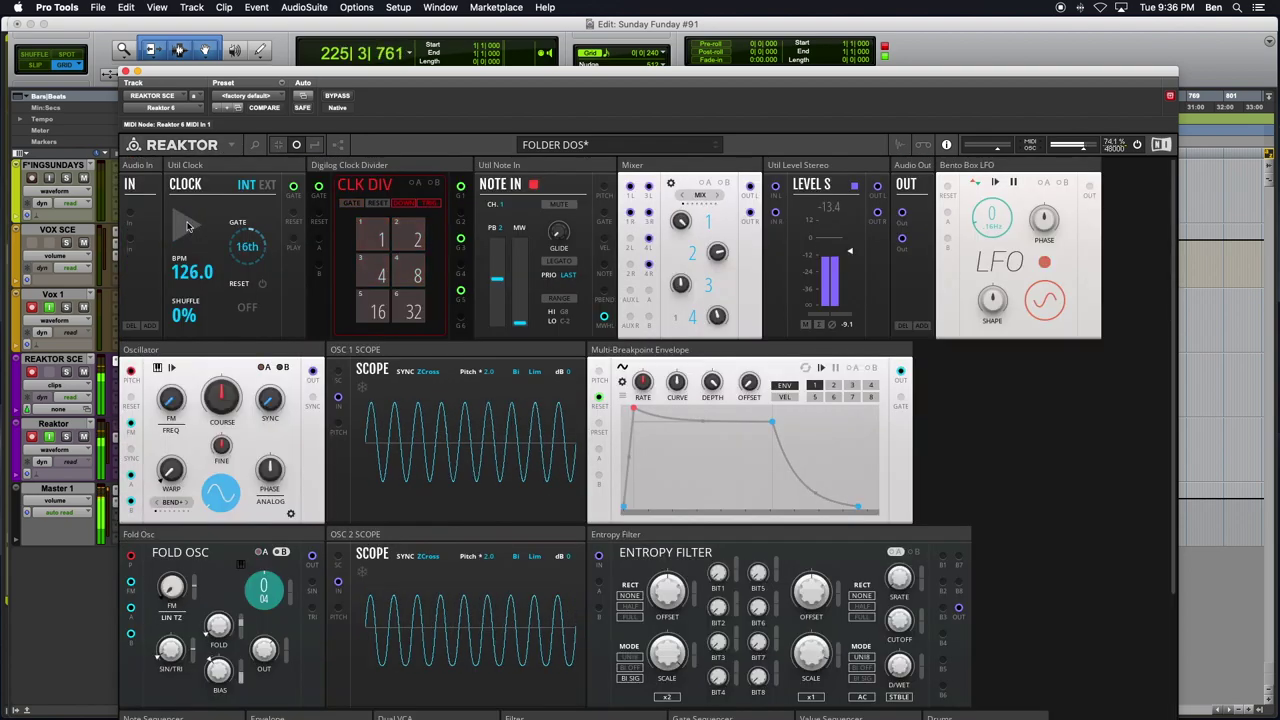
scroll(491, 443, down, 3)
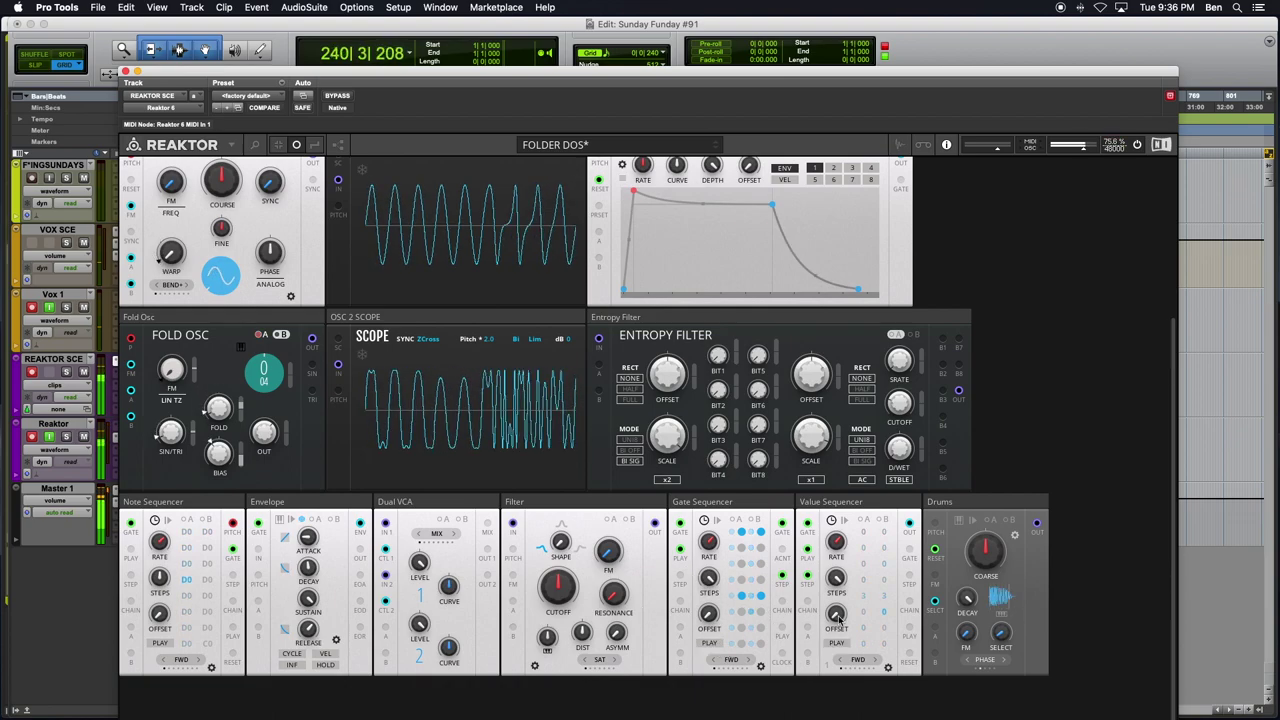
double_click(1001, 485)
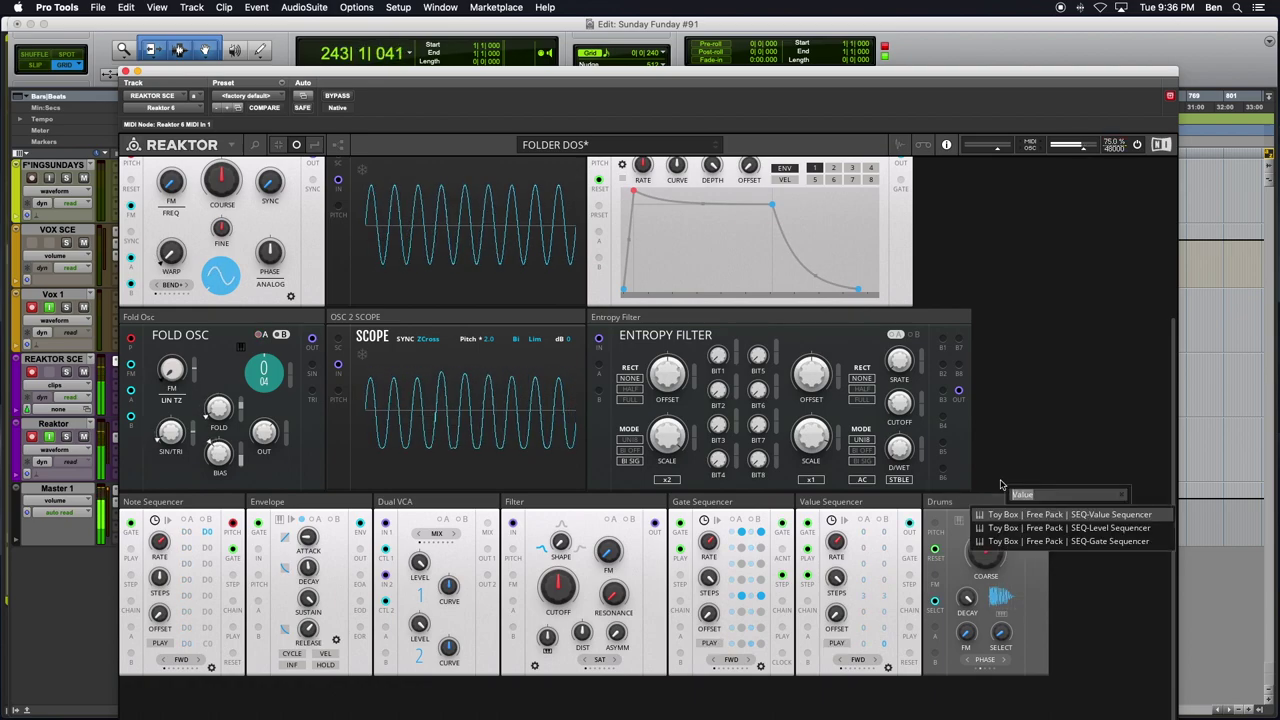
key(BackSpace)
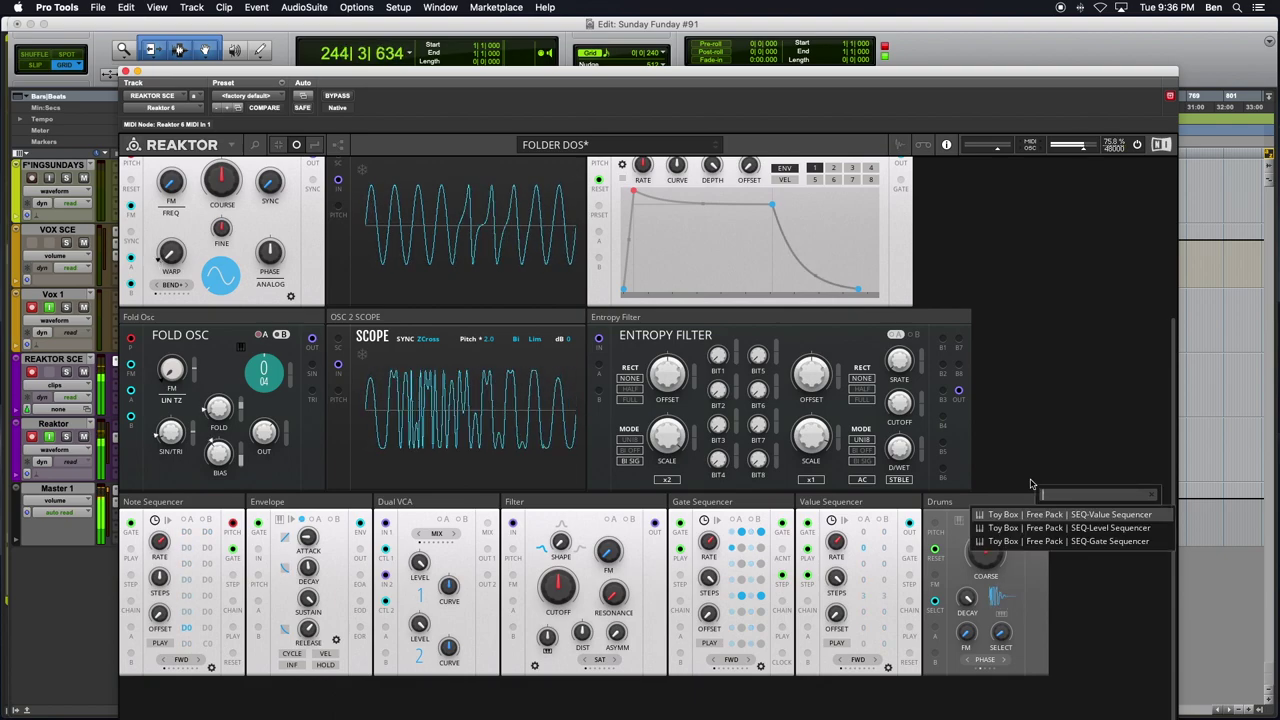
click(1070, 514)
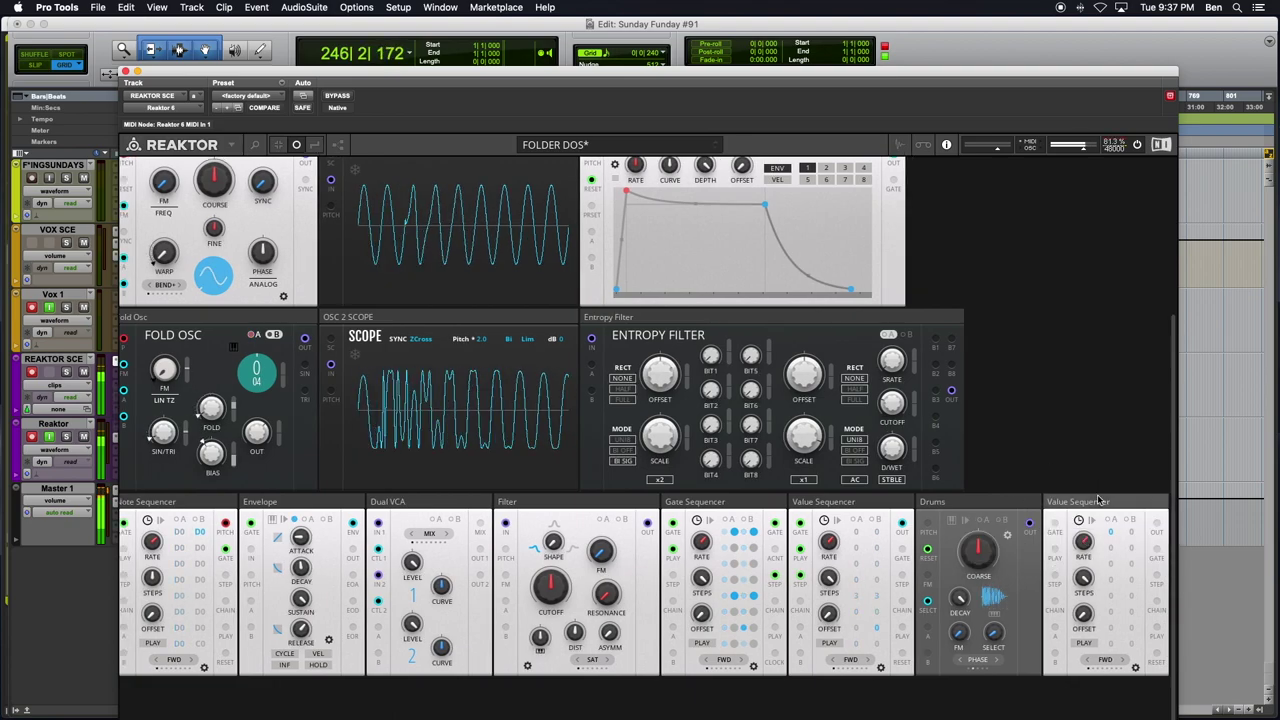
key(Delete)
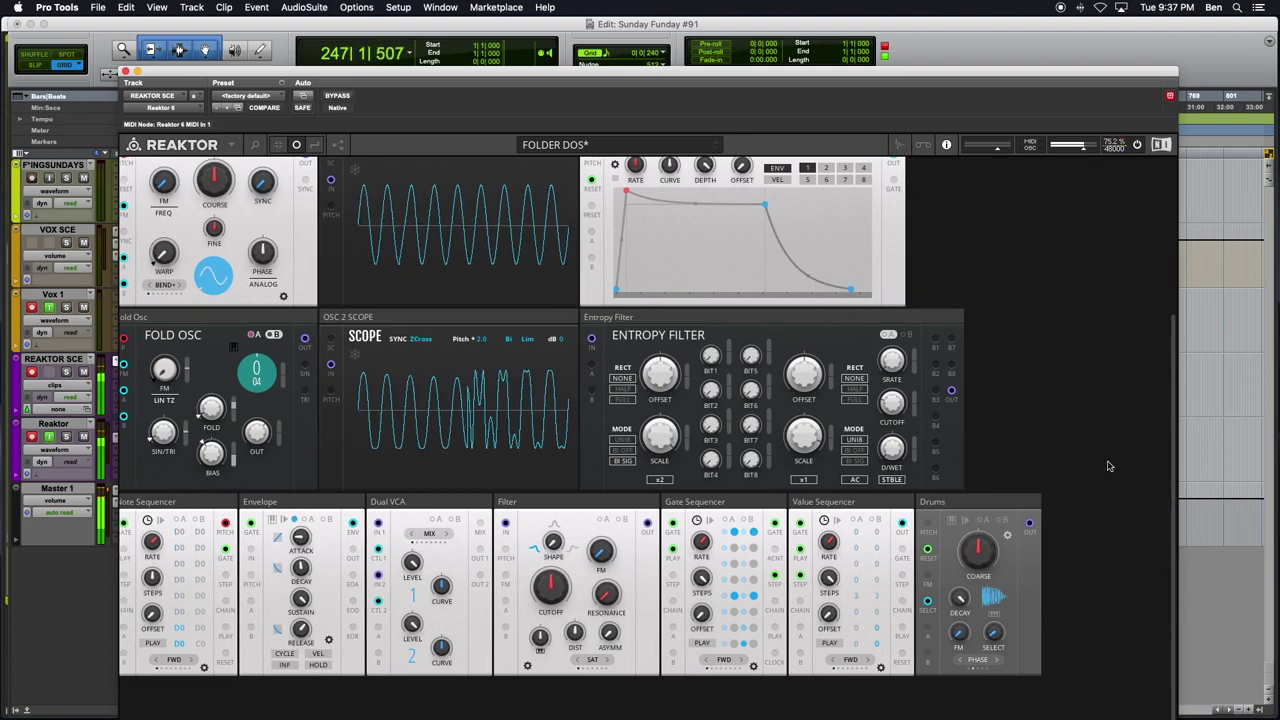
Add a second Toy Box Free Pack OSC-Drums block beside the existing one and move the plug-in window up
double_click(1108, 466)
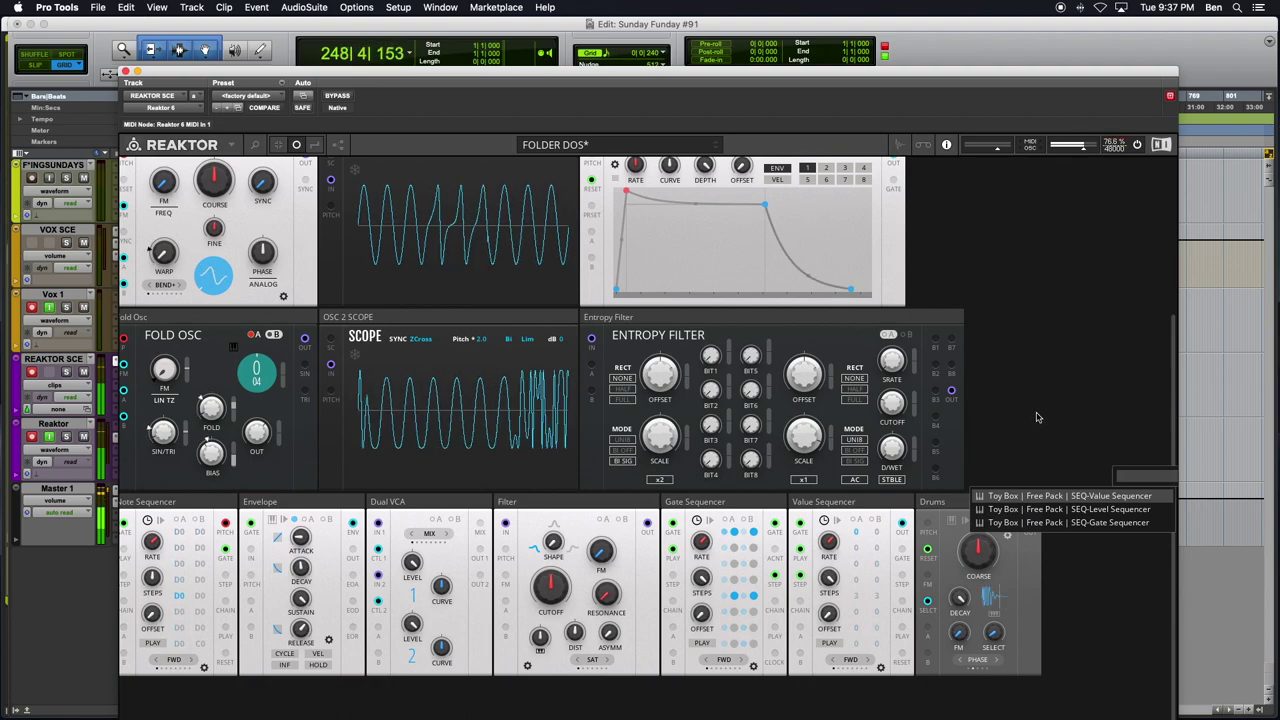
key(Escape)
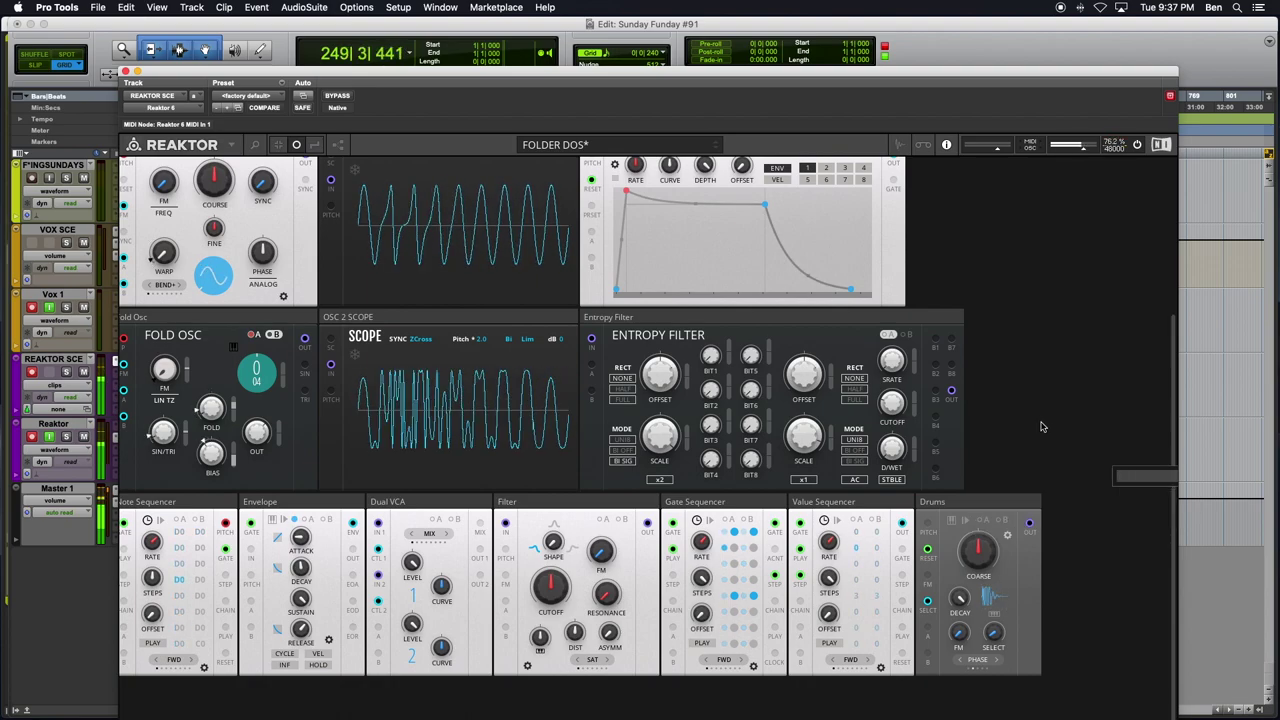
text(toy box drum)
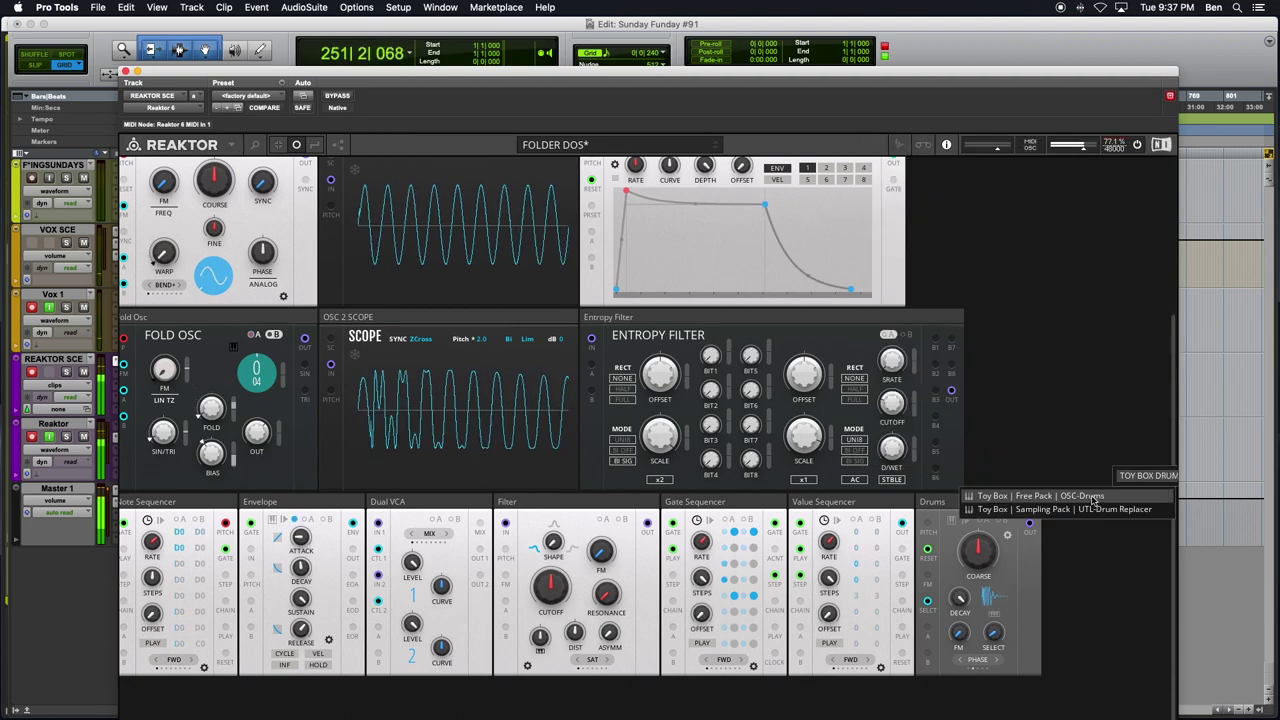
click(1093, 497)
drag(814, 71, 829, 224)
drag(820, 95, 815, 5)
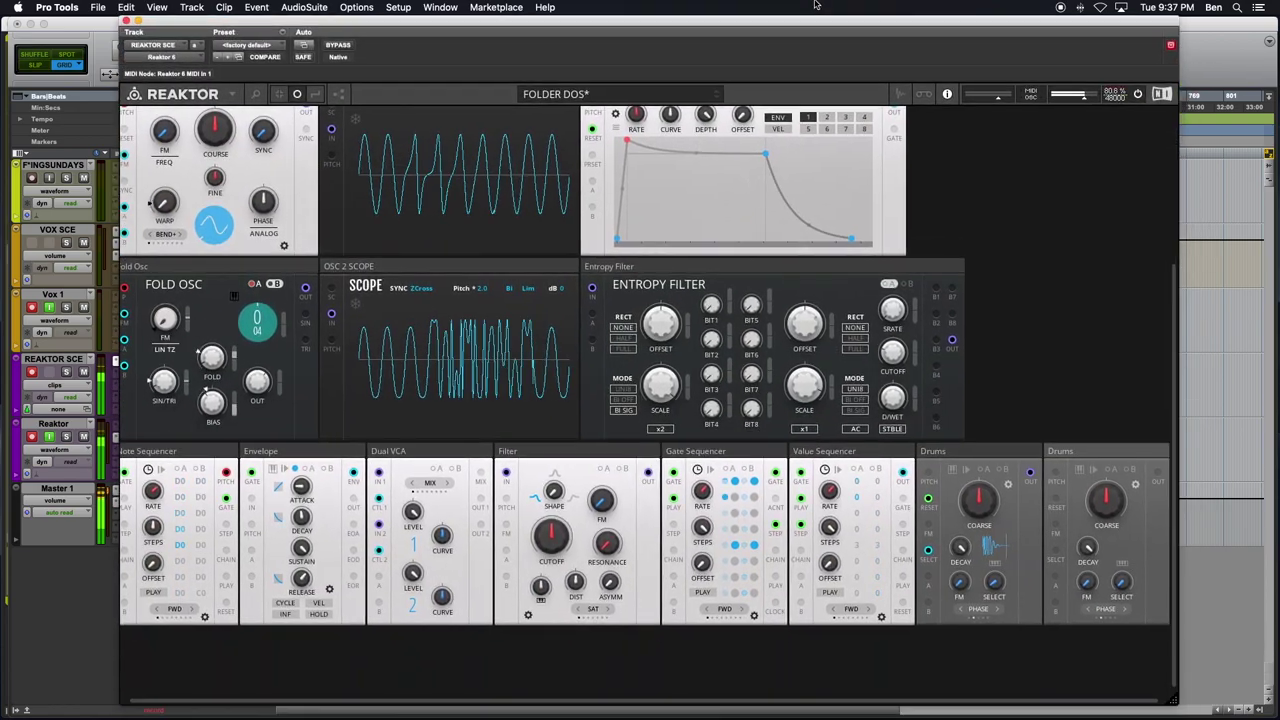
Add a Toy Box Free Pack SEQ-Gate Sequencer block and place it directly after the Entropy Filter
scroll(1037, 519, right, 1)
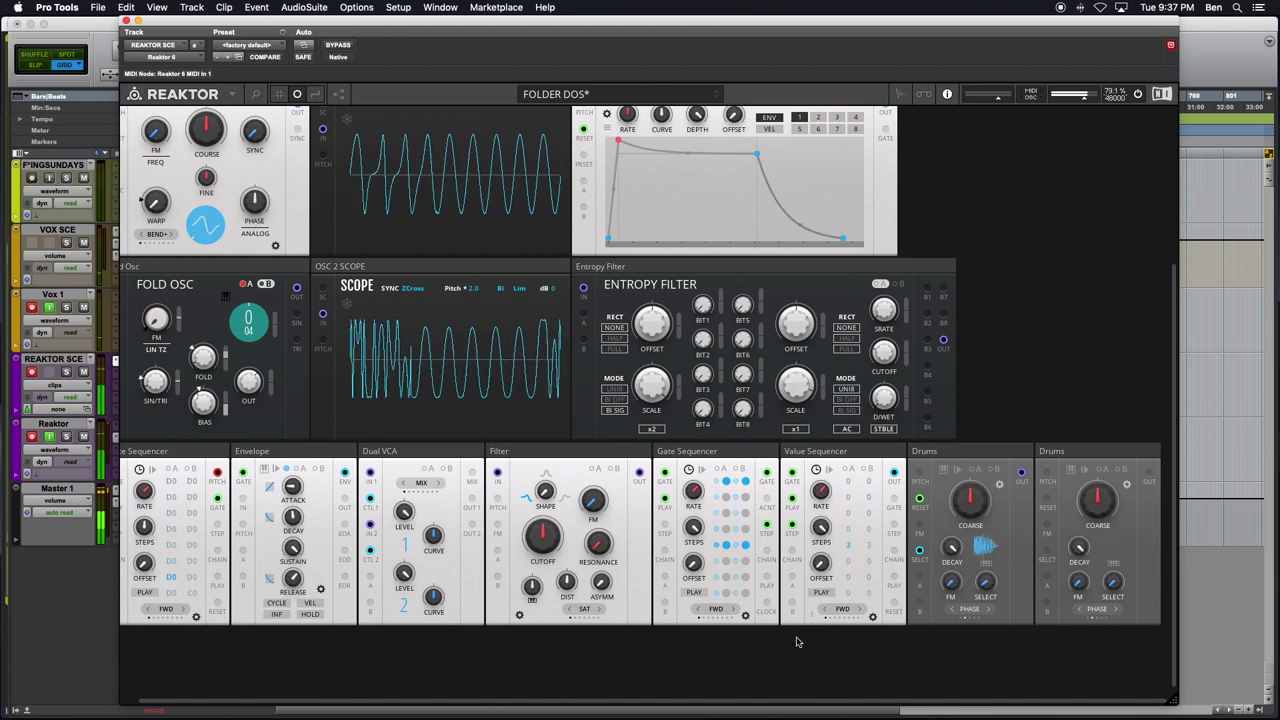
double_click(727, 655)
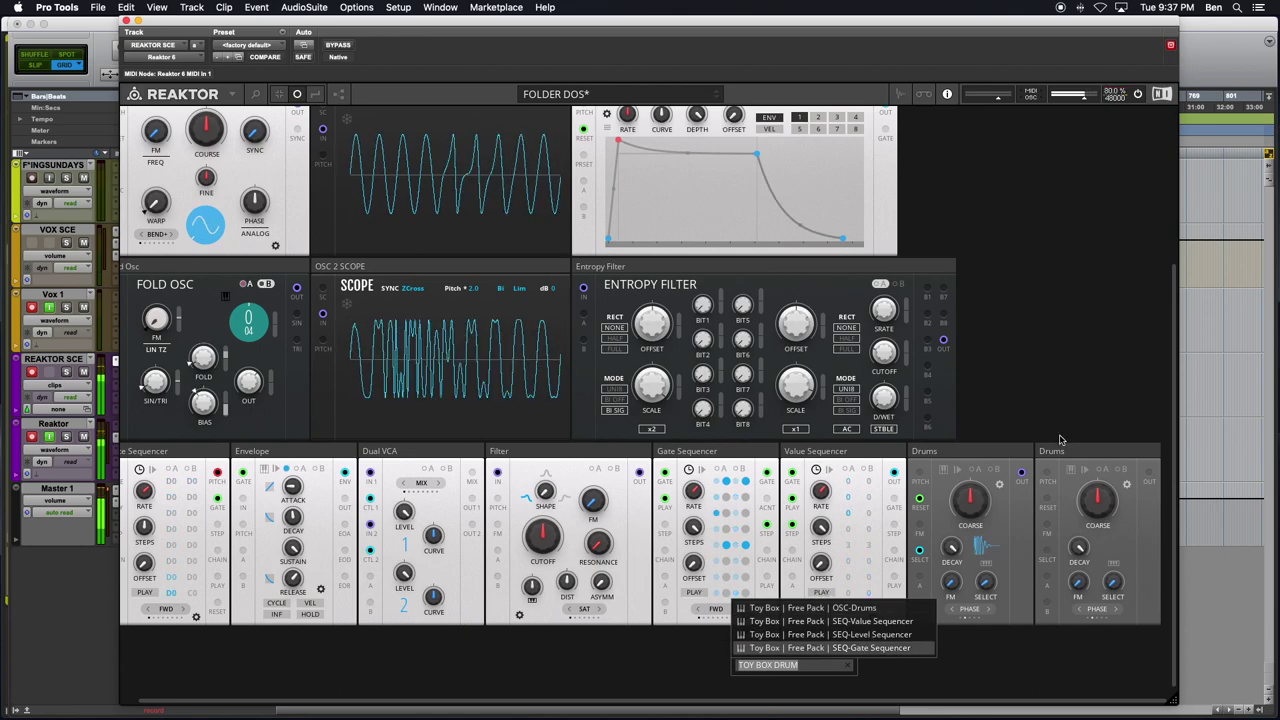
key(Return)
drag(166, 649, 1076, 346)
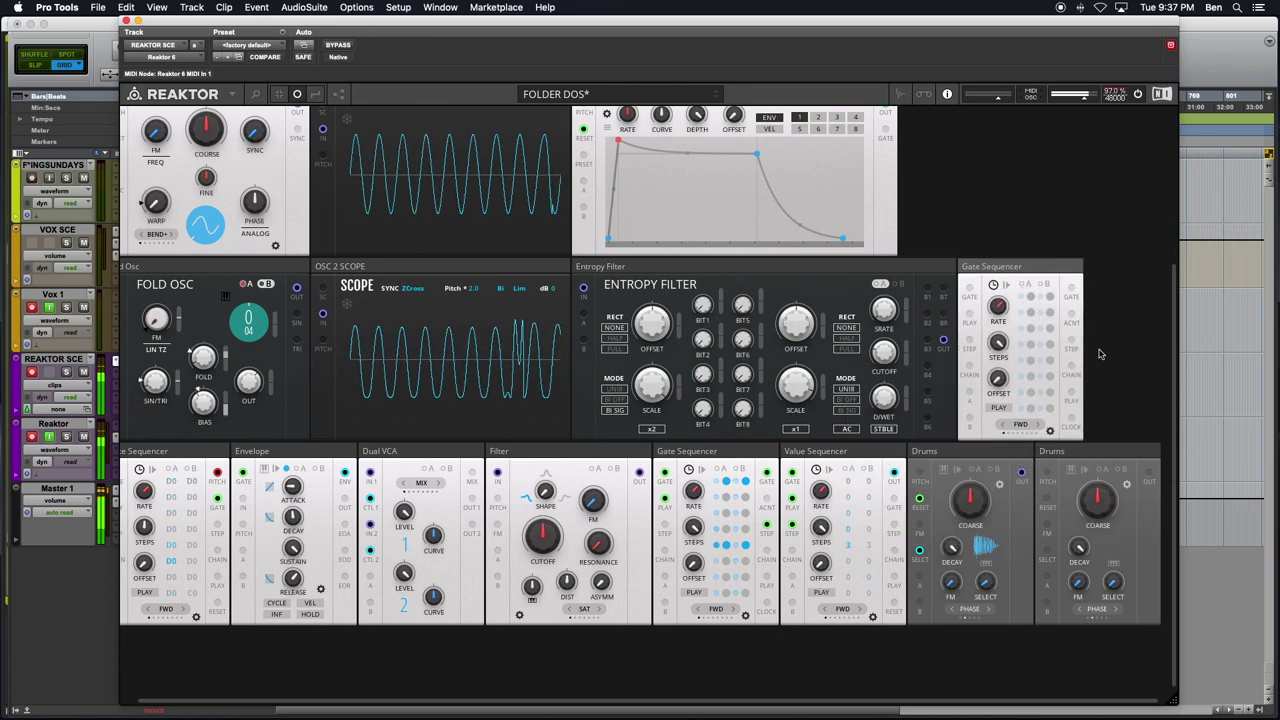
Add a second Value Sequencer after the Entropy Filter and move the new Gate Sequencer next to the Multi-Breakpoint Envelope
double_click(1133, 352)
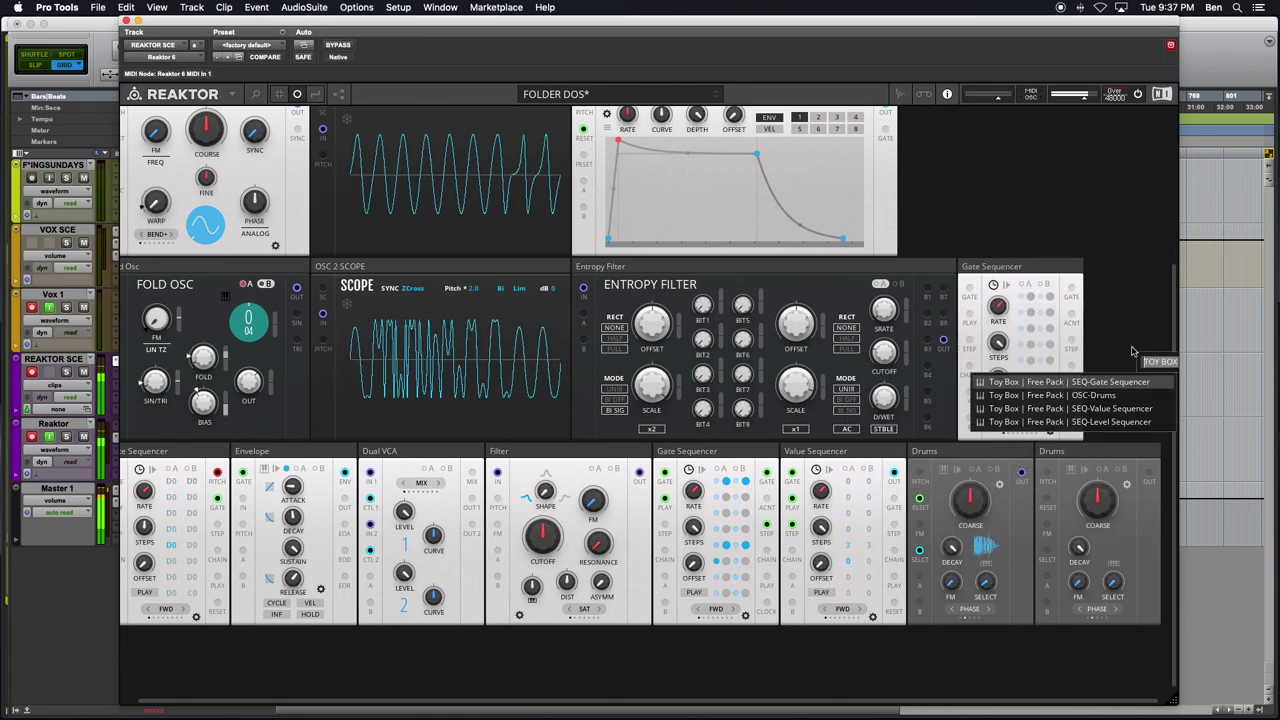
key(Return)
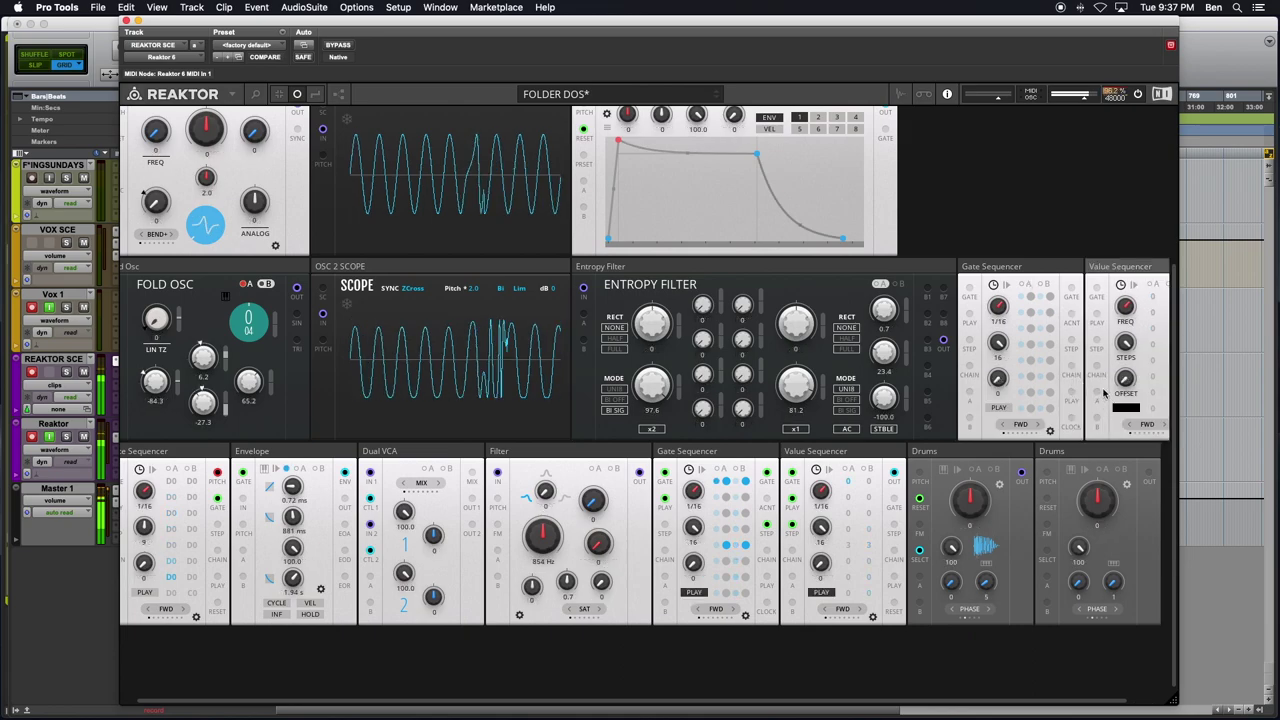
drag(1038, 266, 978, 76)
drag(1152, 260, 1025, 260)
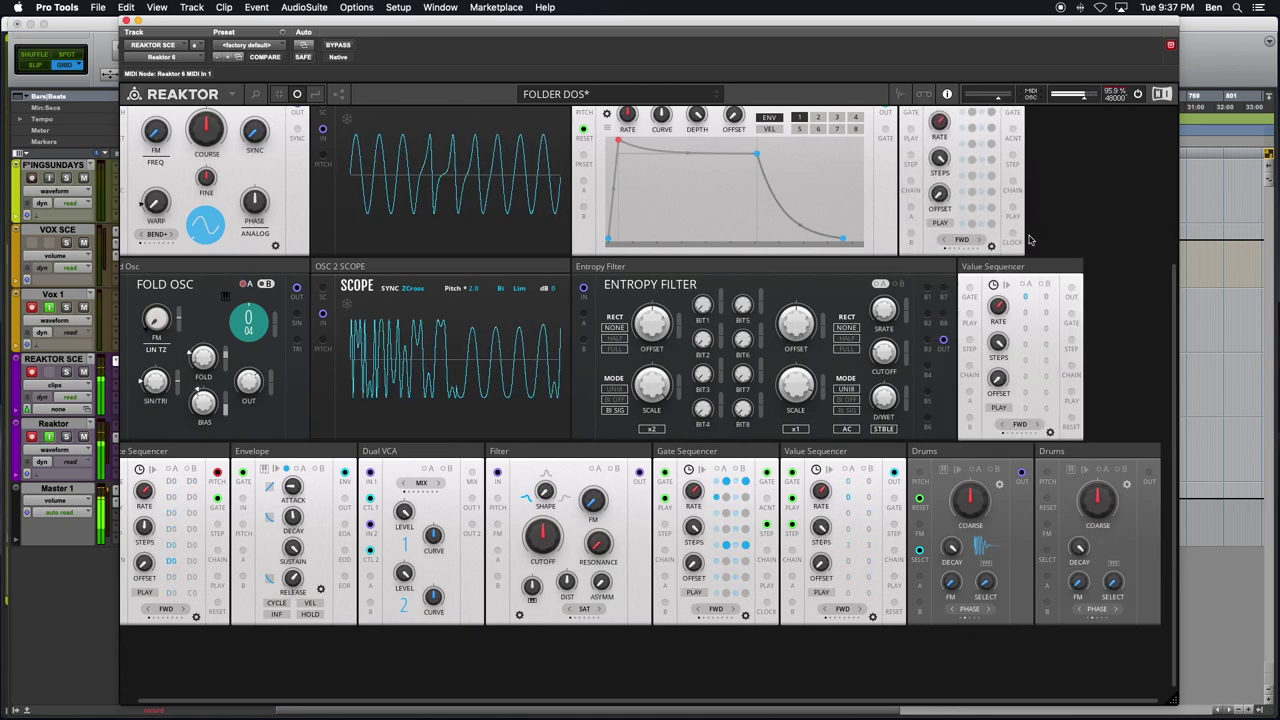
Delete the Bento Box LFO block from the rack
scroll(1060, 362, up, 3)
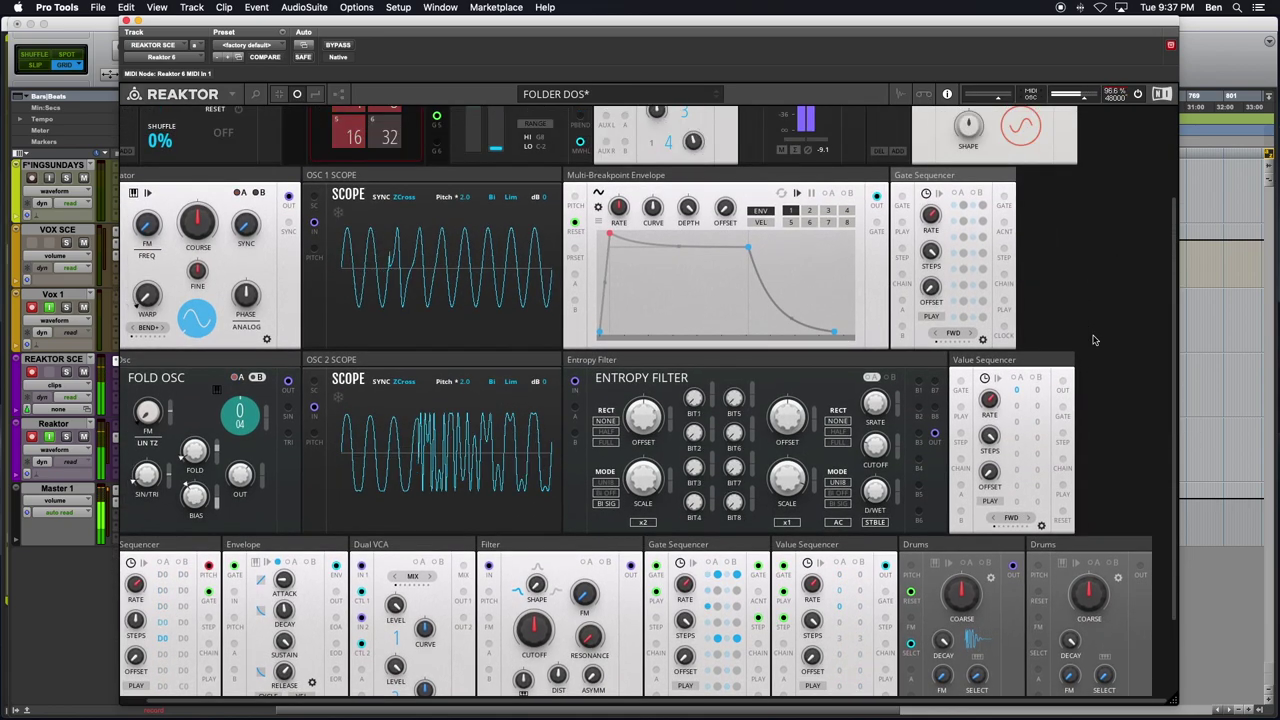
scroll(1060, 362, up, 4)
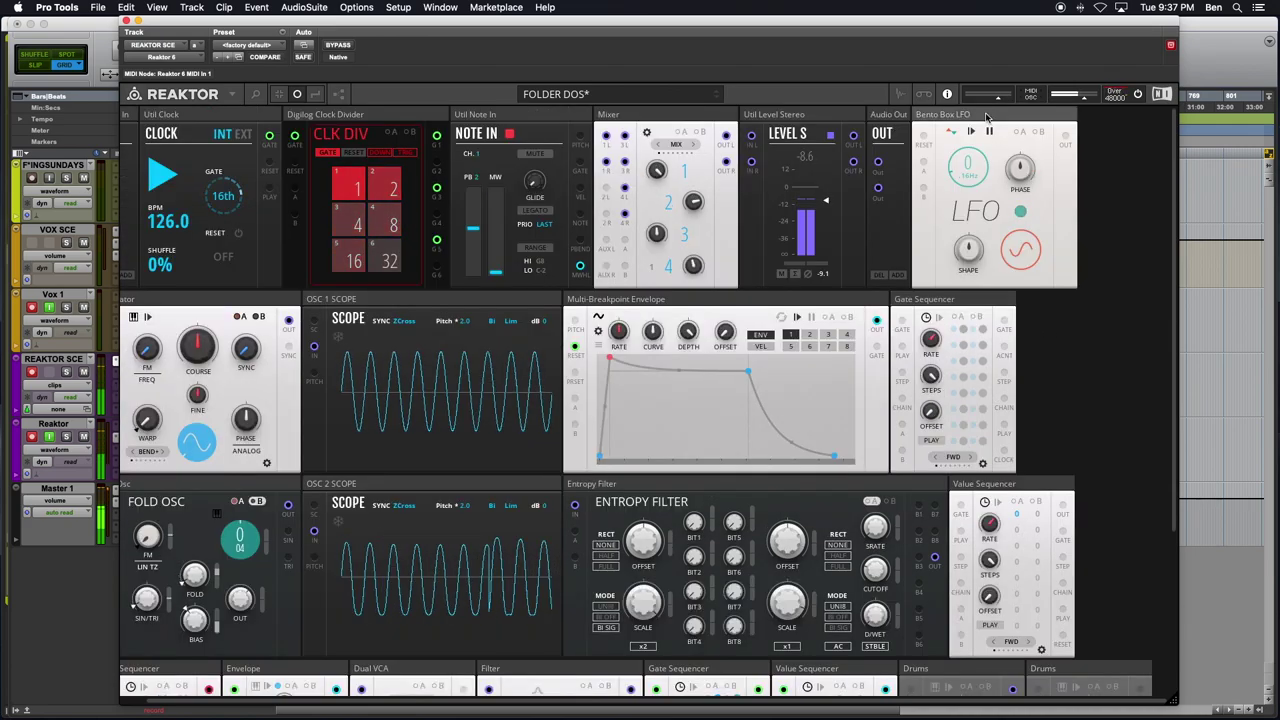
click(986, 117)
key(Delete)
Delete the OSC 2 Scope and OSC 1 Scope blocks
scroll(700, 270, down, 5)
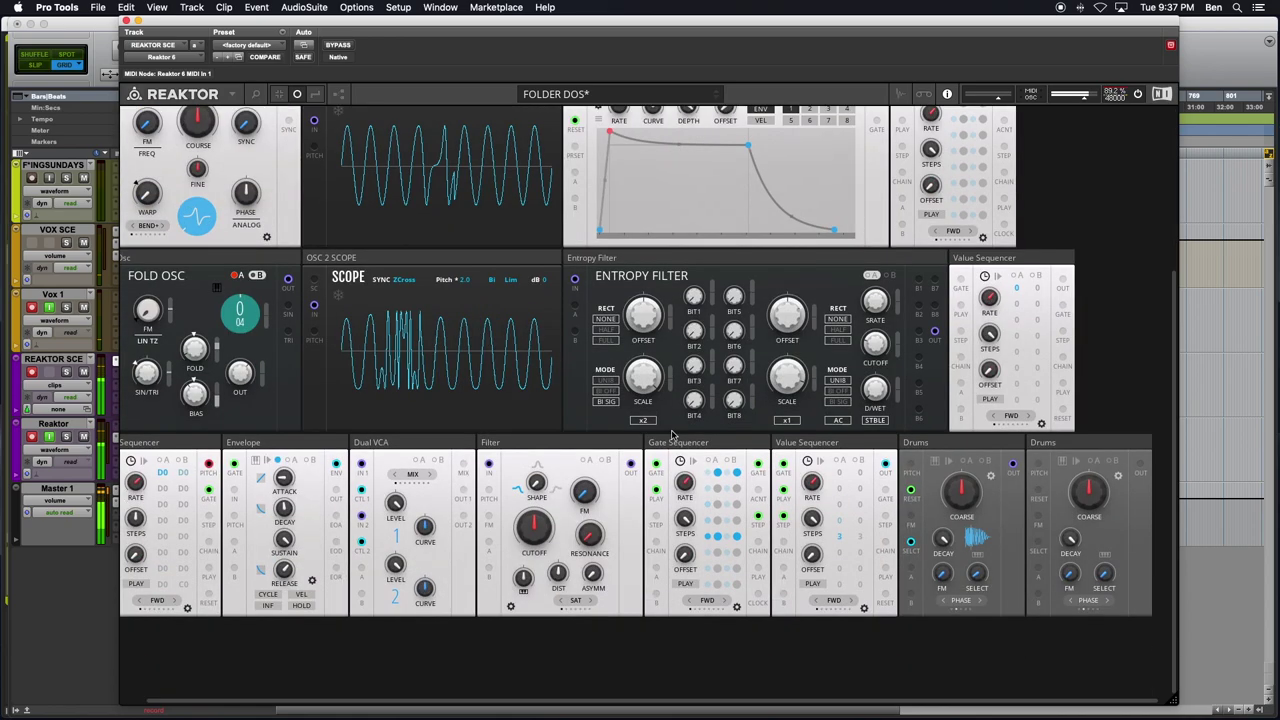
click(477, 290)
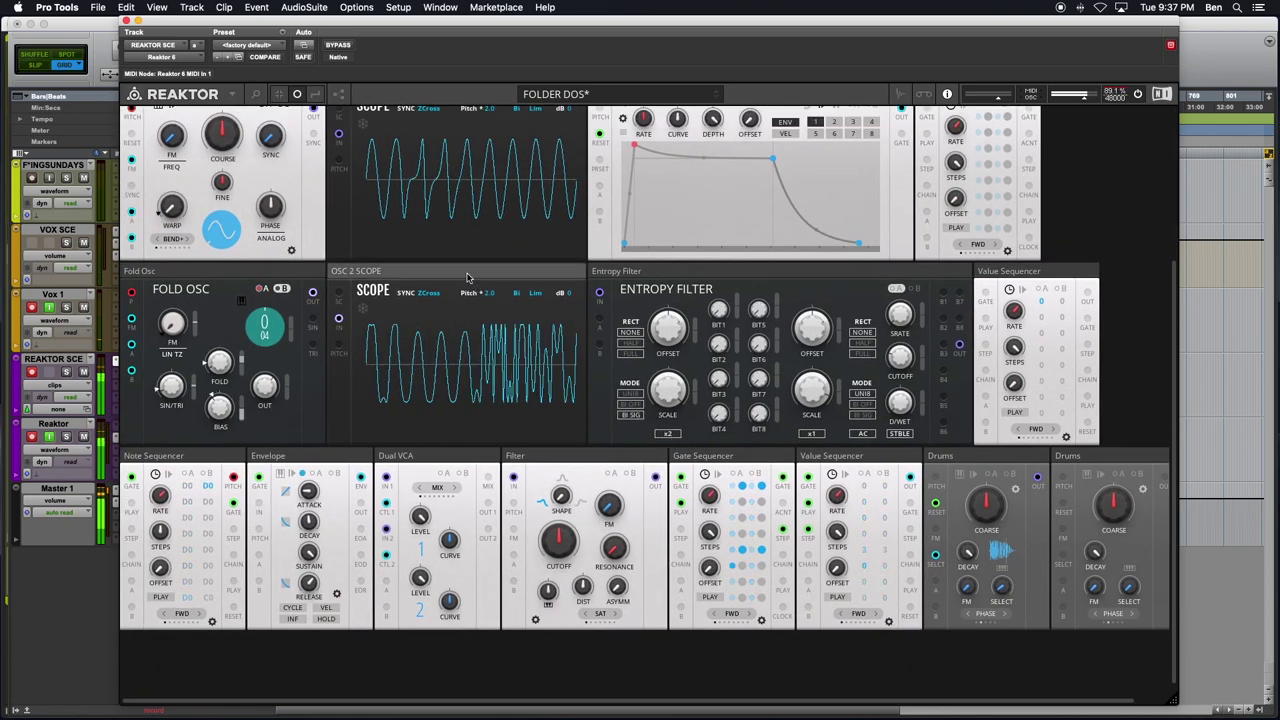
key(Delete)
scroll(477, 380, up, 5)
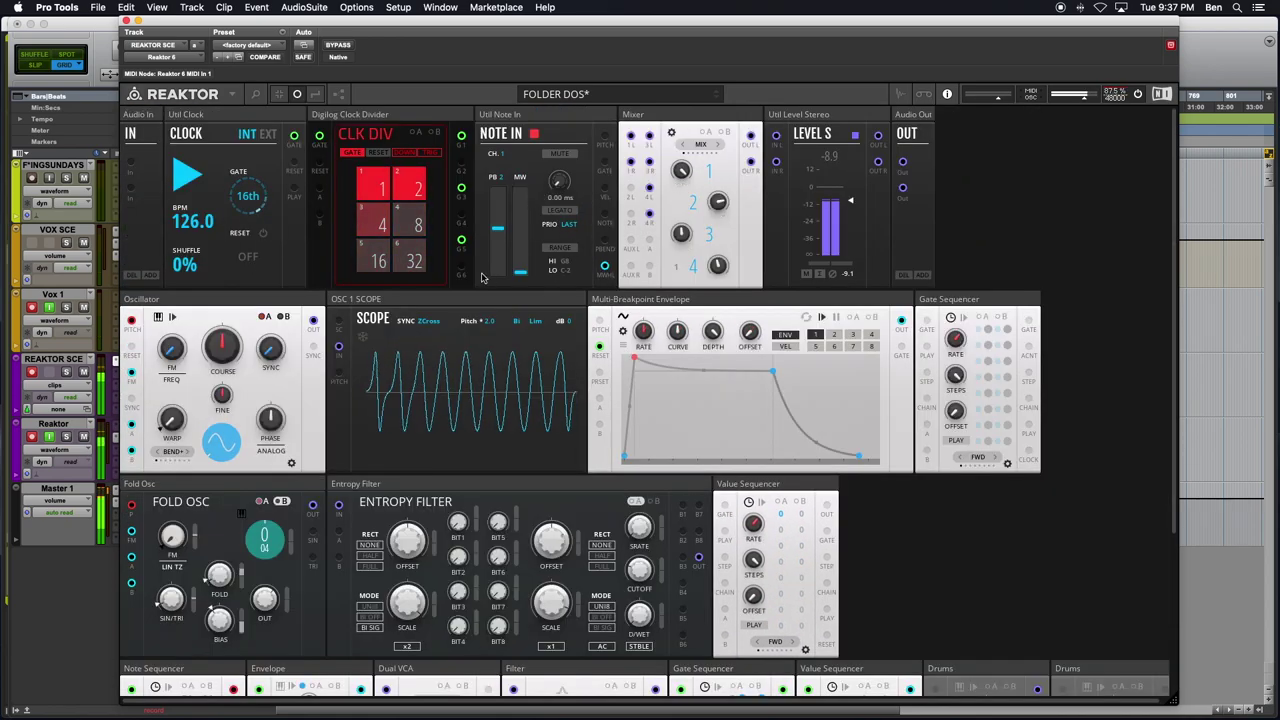
click(457, 305)
key(Delete)
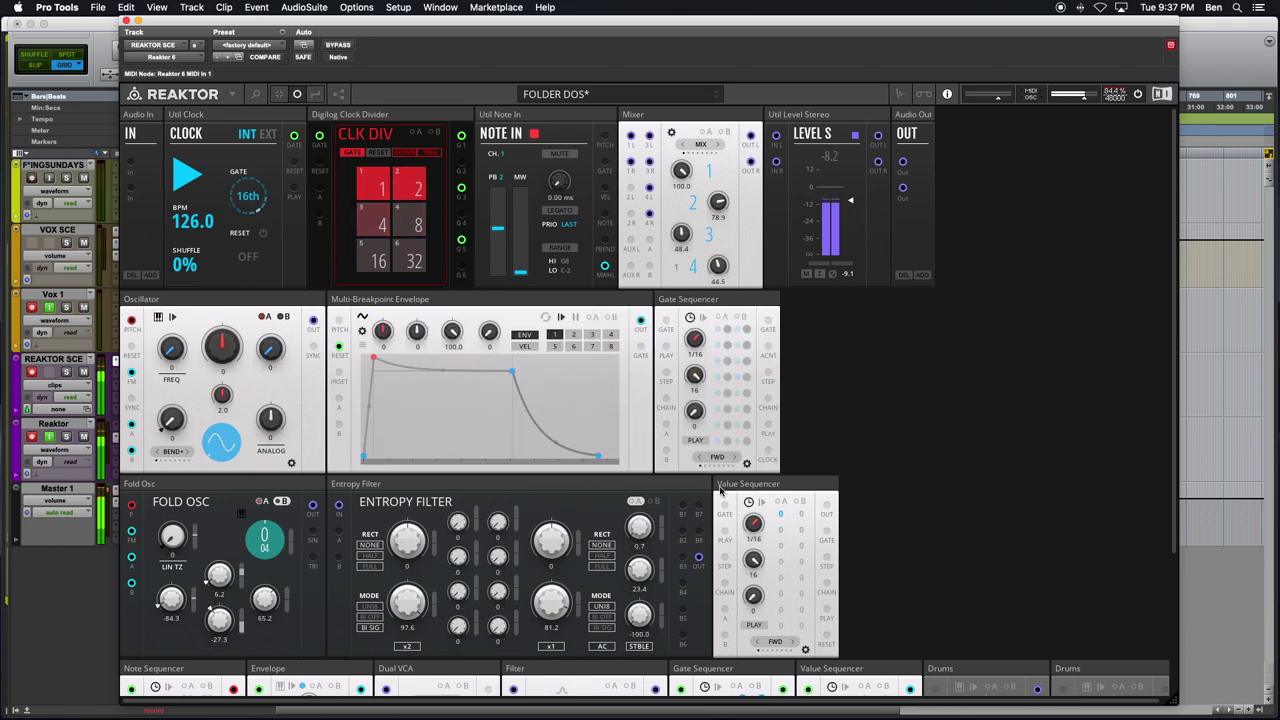
Move the wired Drums block next to the new Gate Sequencer and the unwired Drums block next to the new Value Sequencer
scroll(885, 663, down, 4)
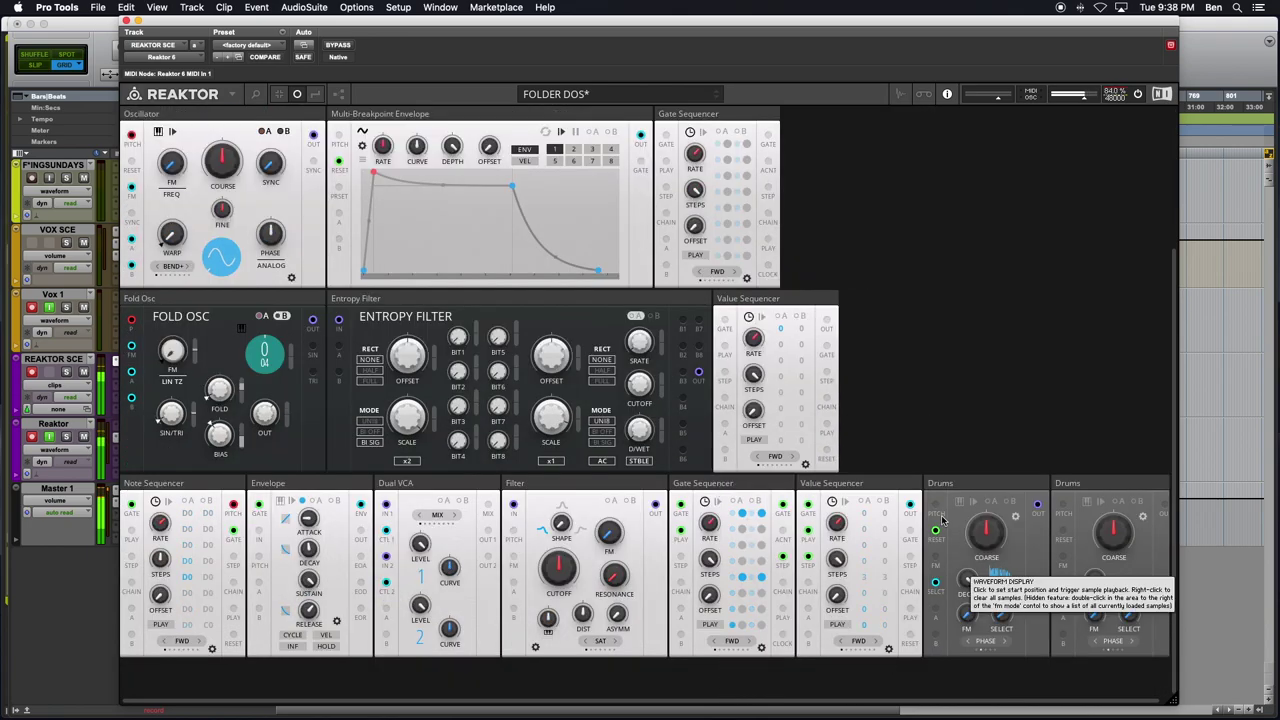
drag(960, 484, 845, 140)
drag(966, 484, 886, 298)
Move the wired Drums block back to the Note Sequencer's row, after the original Value Sequencer
scroll(832, 440, up, 5)
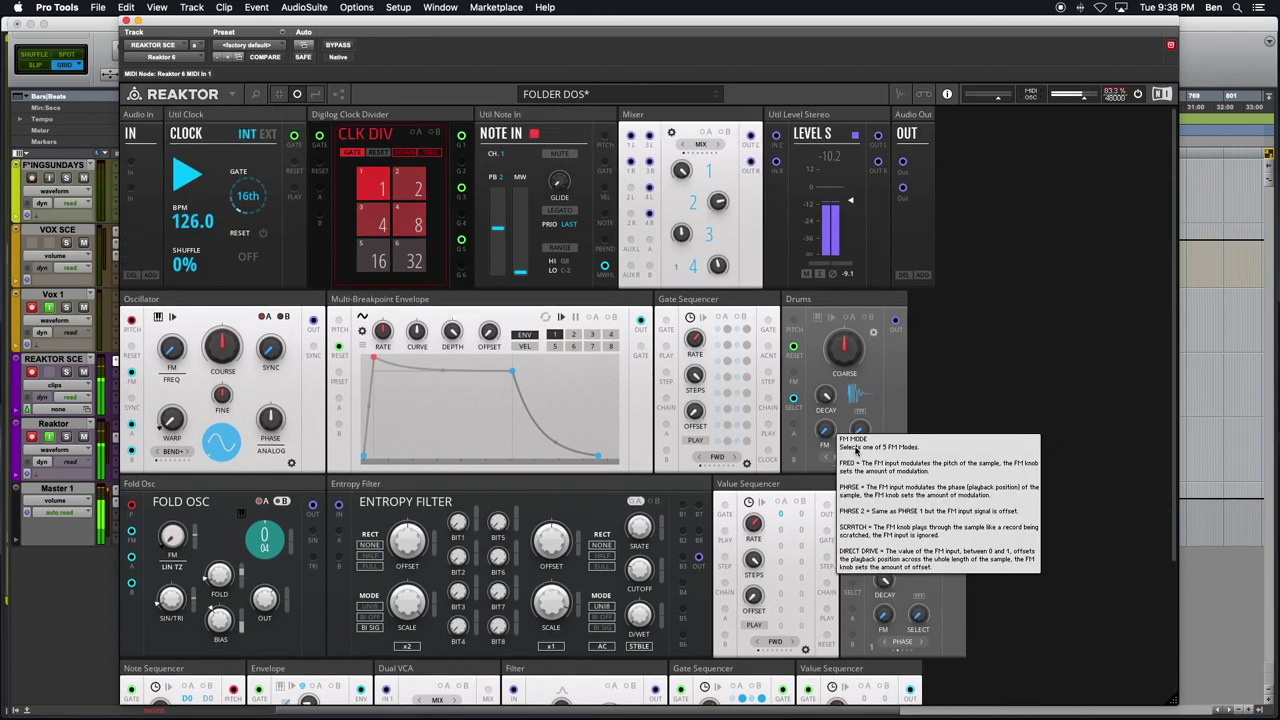
scroll(840, 545, down, 4)
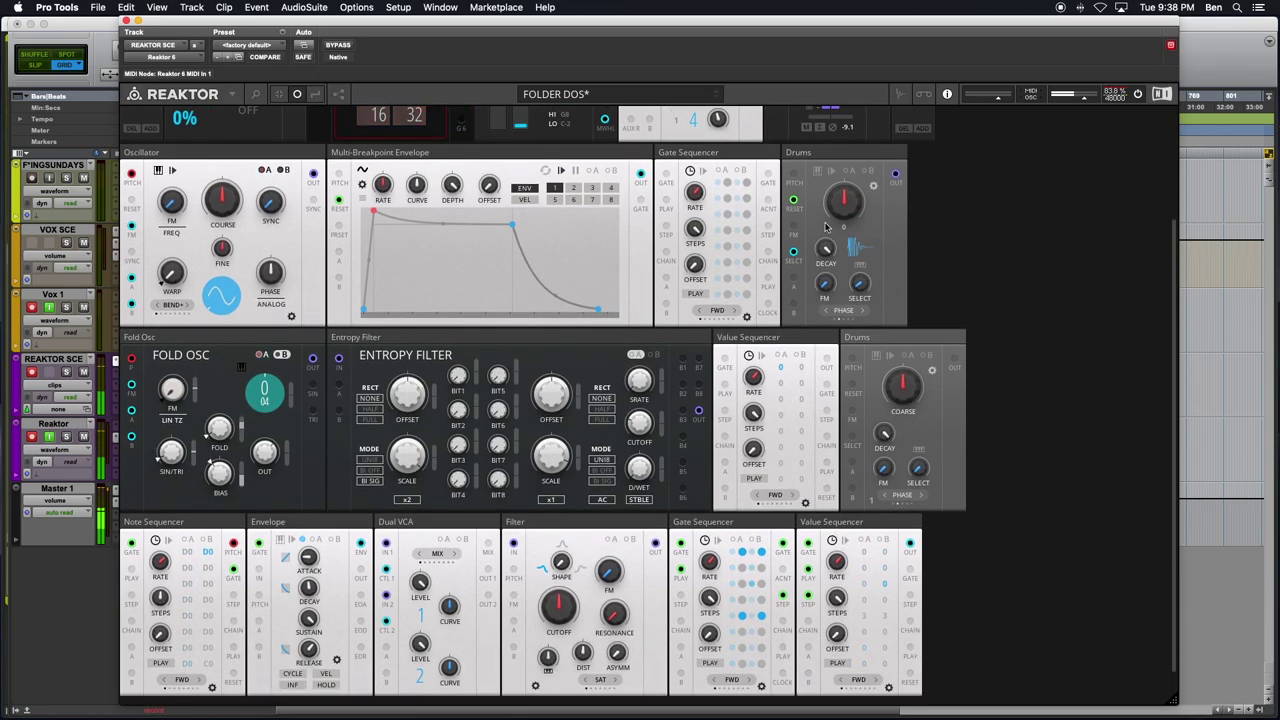
drag(829, 152, 965, 525)
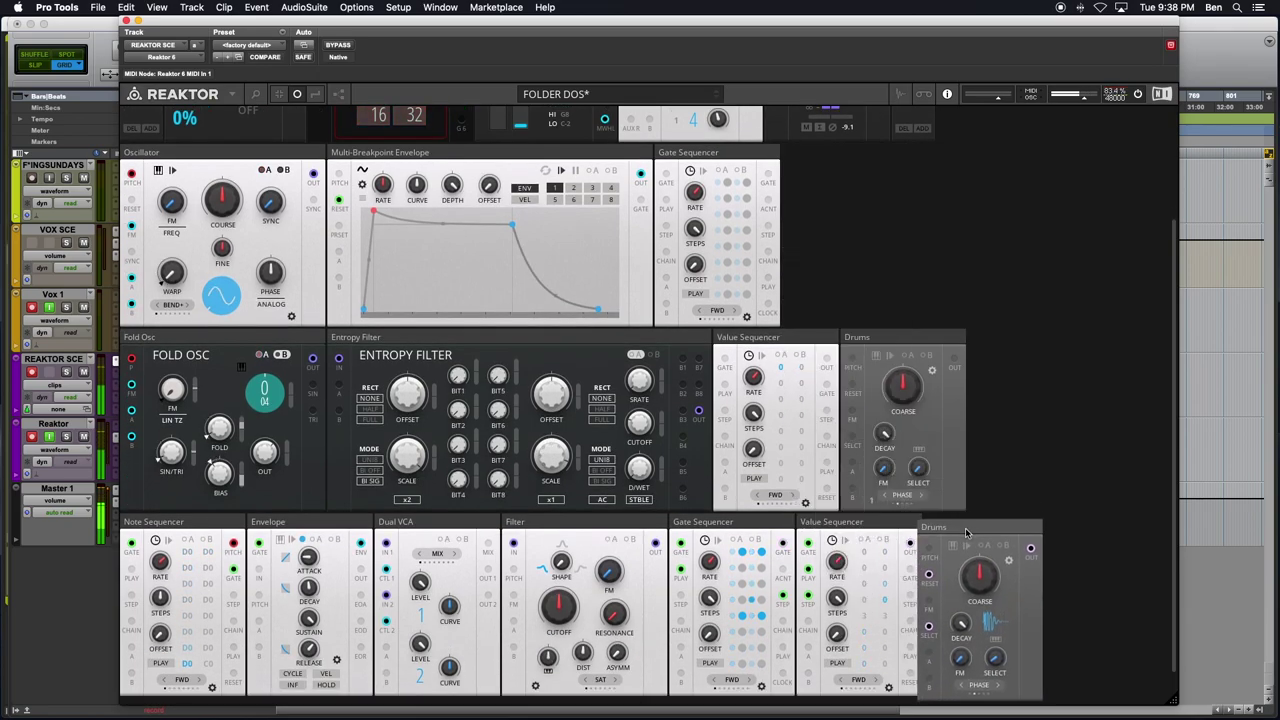
Place the unwired Drums block beside the new Gate Sequencer and the wired Drums block beside the new Value Sequencer
drag(877, 340, 819, 153)
drag(955, 537, 871, 357)
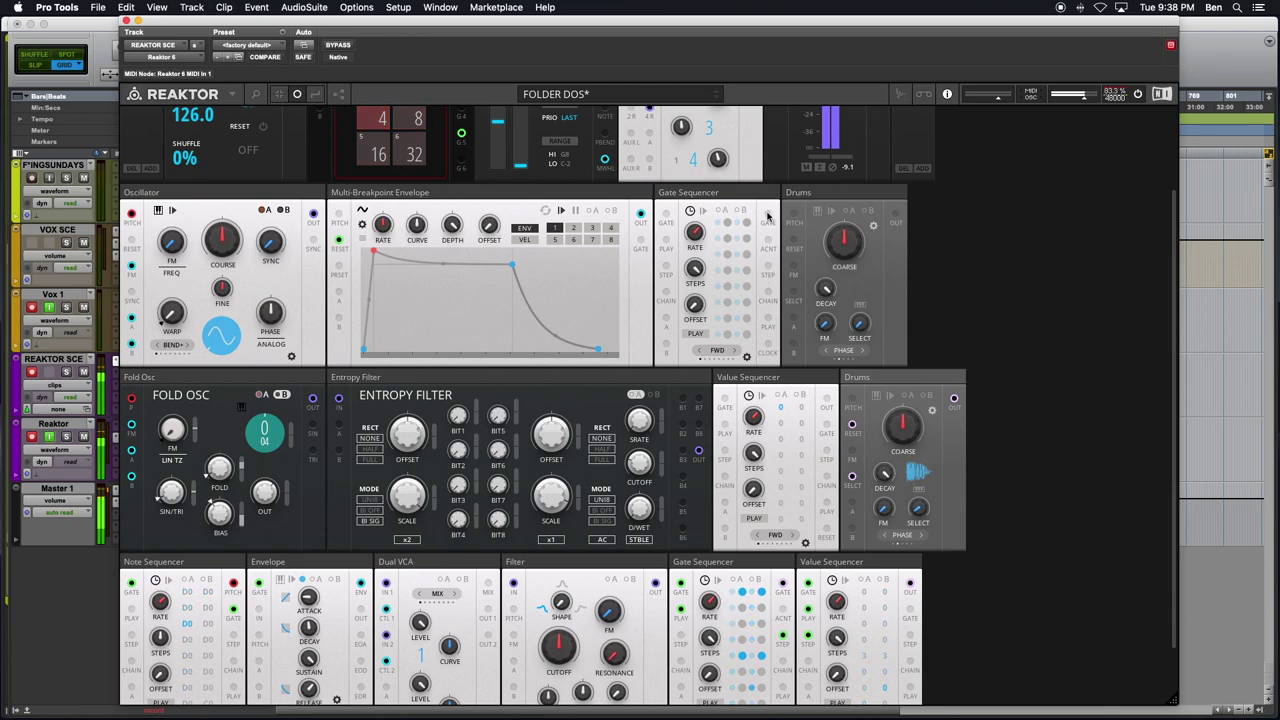
Connect the new Gate Sequencer's gate output to the adjacent Drums block's reset input and enable the fifth-row gates
drag(768, 215, 793, 245)
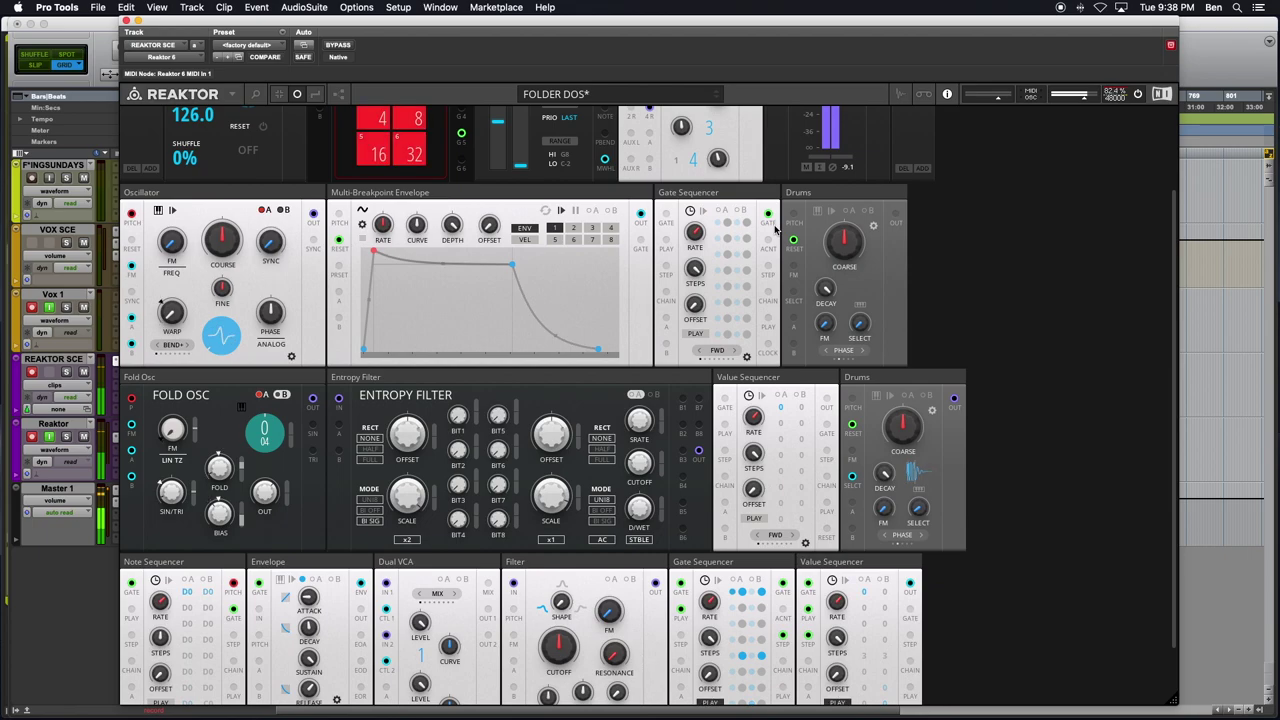
click(727, 287)
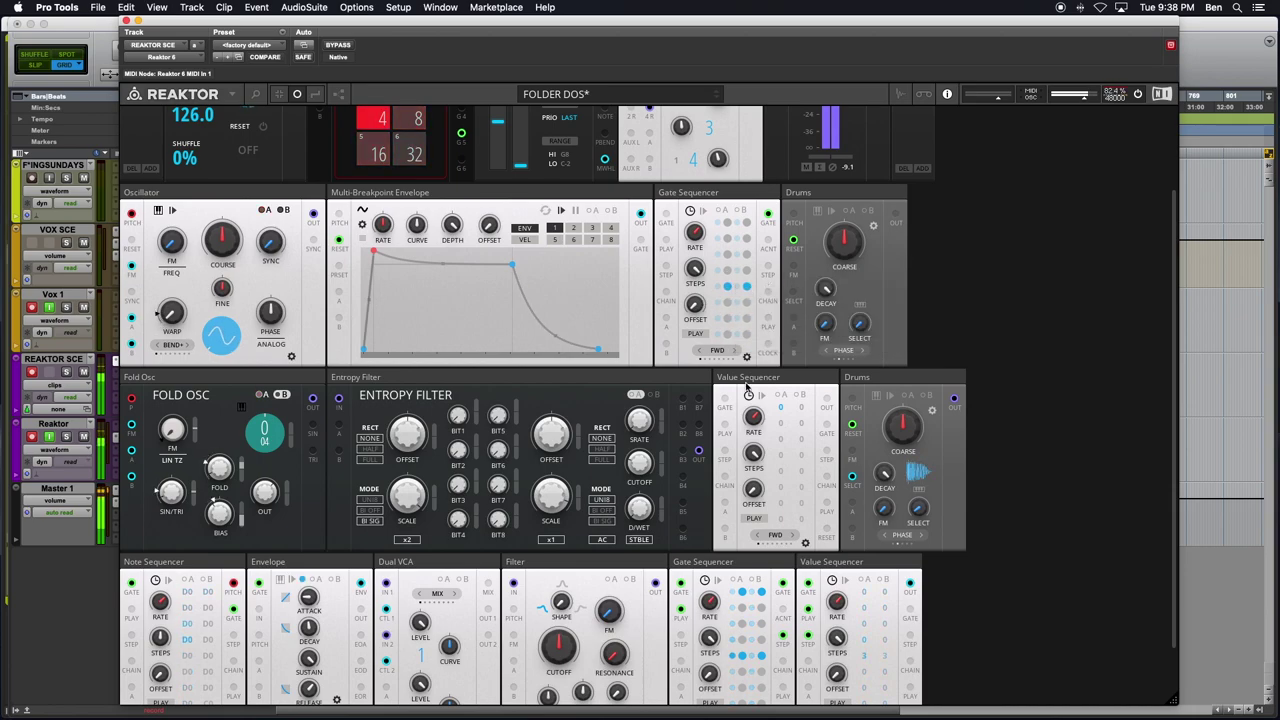
Connect the original Gate Sequencer's step output to the step inputs of the new Gate Sequencer and new Value Sequencer
scroll(746, 388, down, 2)
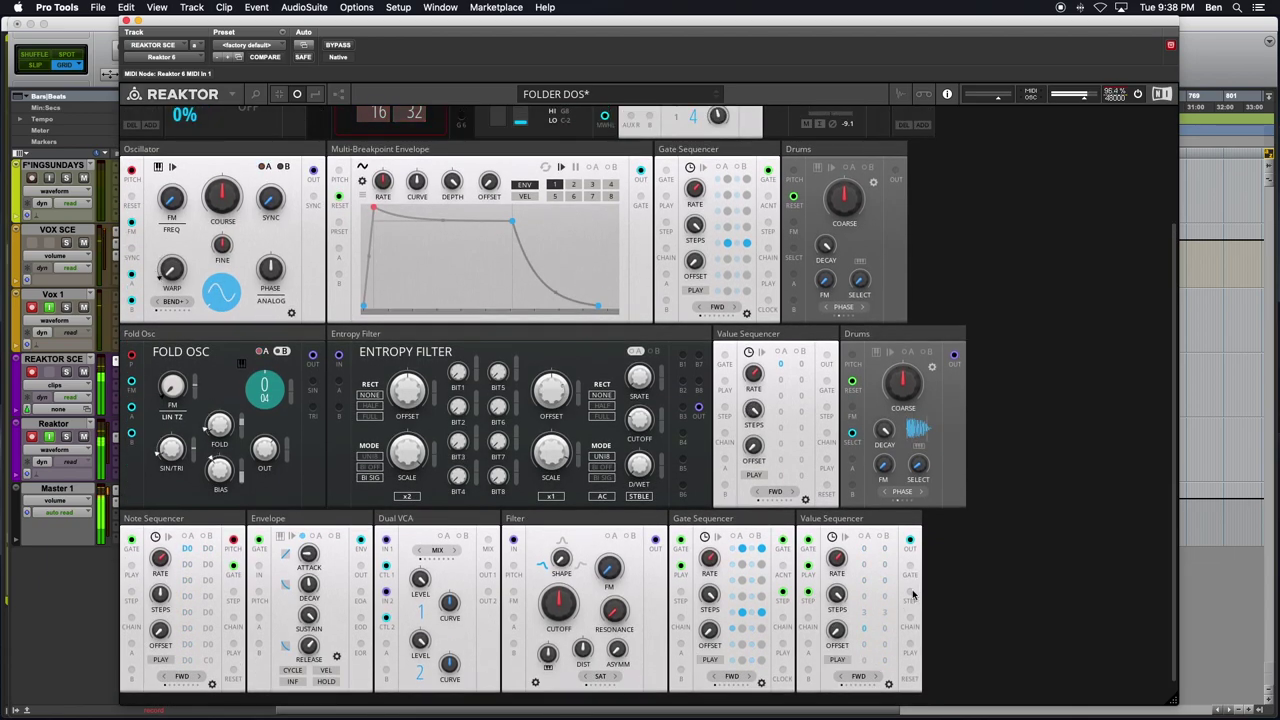
mouse_move(910, 591)
mouse_down()
mouse_move(825, 450)
mouse_move(900, 568)
mouse_up()
drag(783, 594, 666, 226)
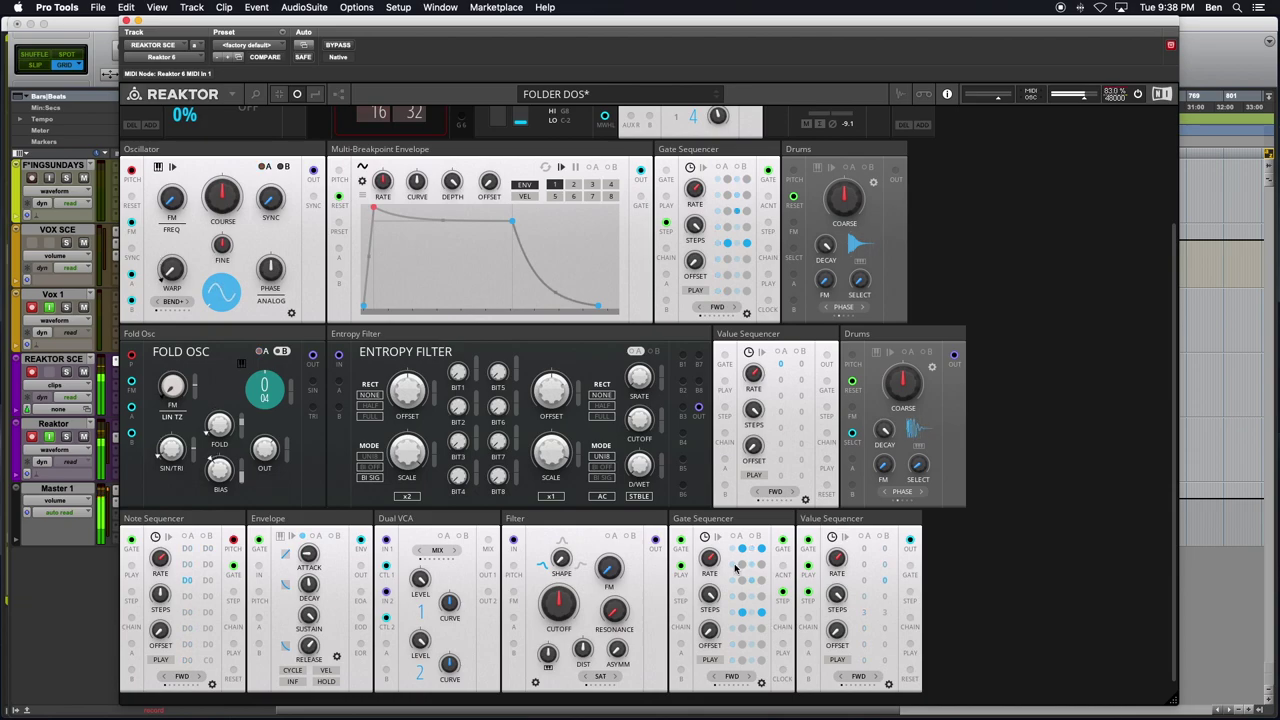
drag(792, 593, 725, 408)
Wire the new Value Sequencer's output to the upper Drums block's select input and set its fifth-row values to 18
drag(828, 357, 793, 248)
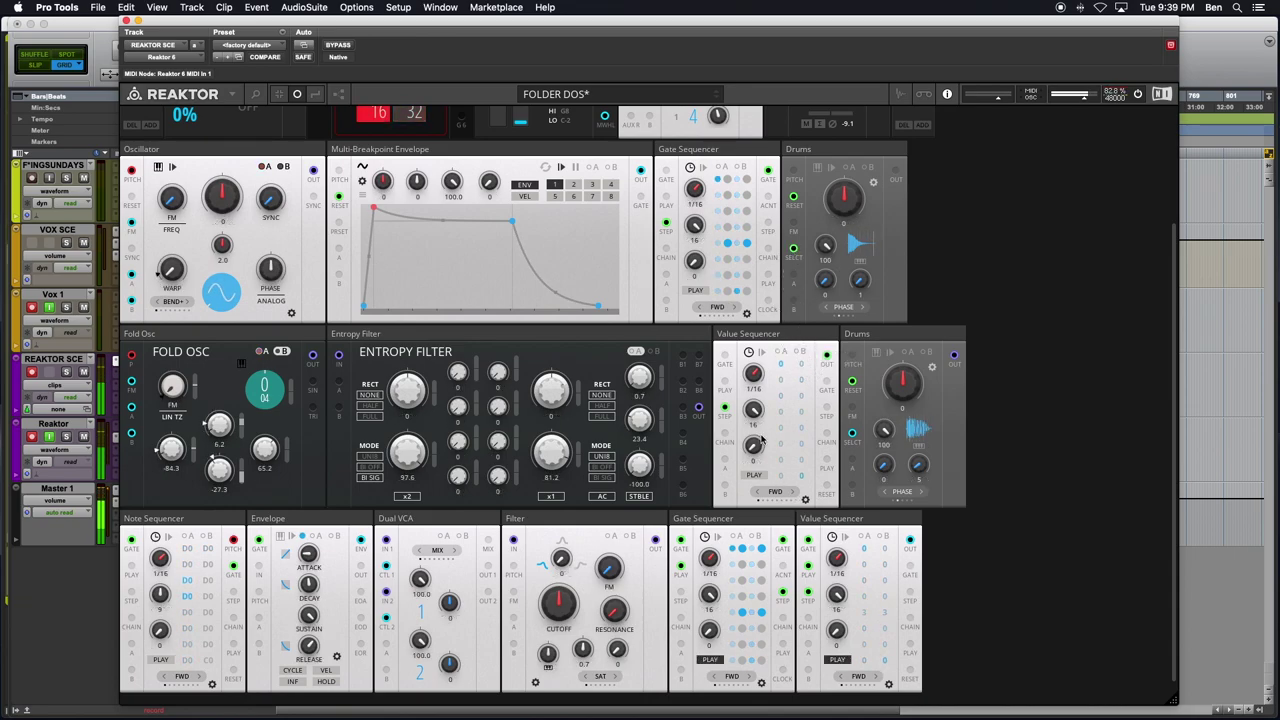
drag(782, 415, 784, 388)
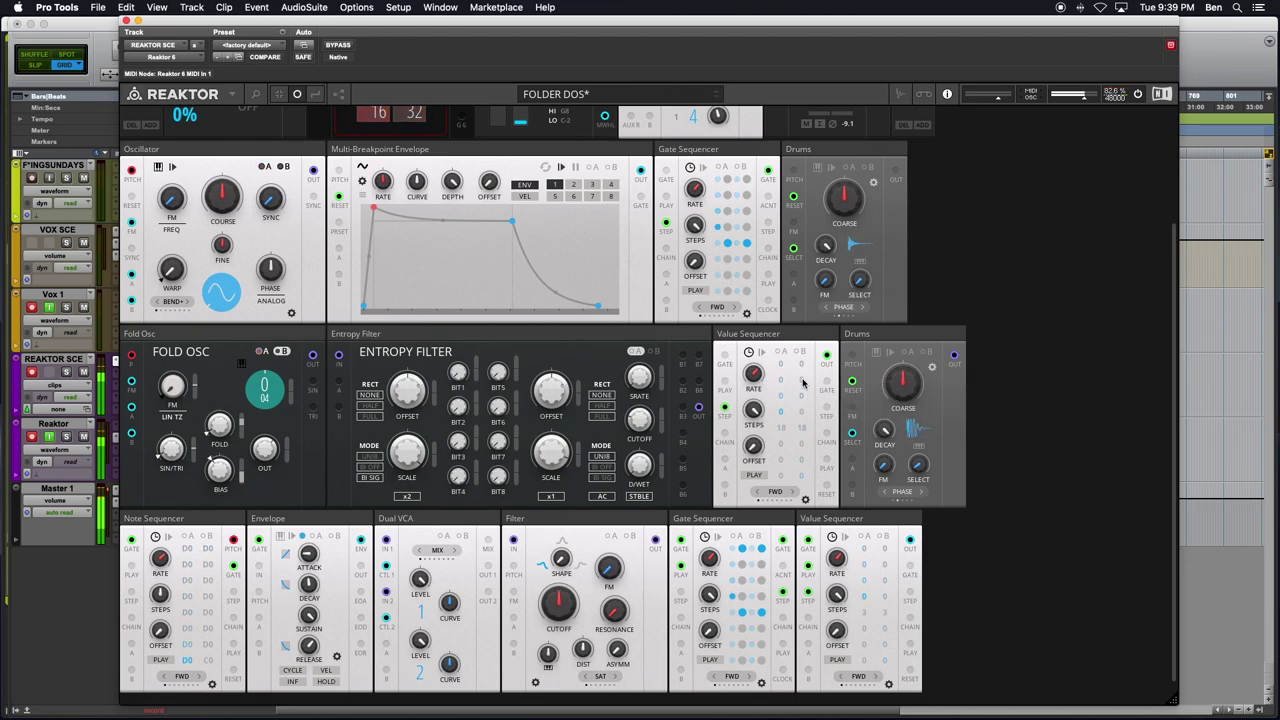
Connect the upper Drums block's output to the left and right inputs of Mixer channel 2, coloring the wiring purple
scroll(857, 240, up, 3)
scroll(857, 240, up, 3)
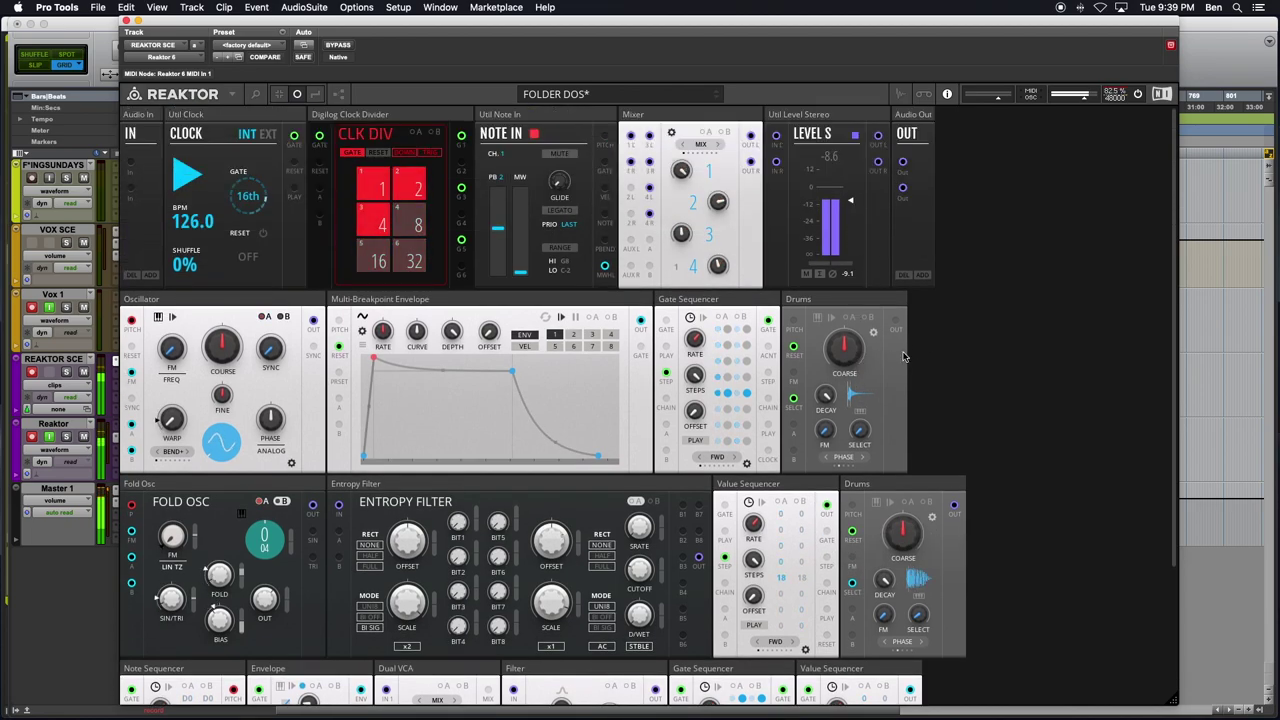
drag(895, 321, 896, 322)
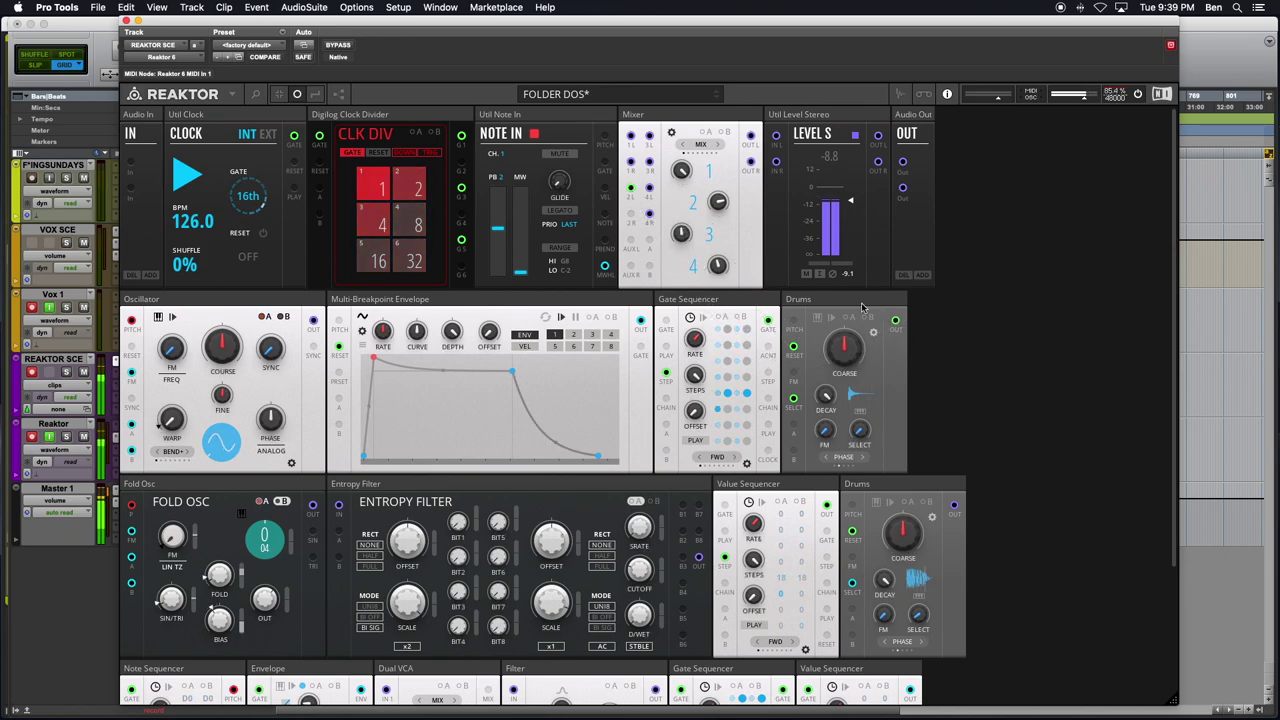
click(632, 215)
right_click(632, 215)
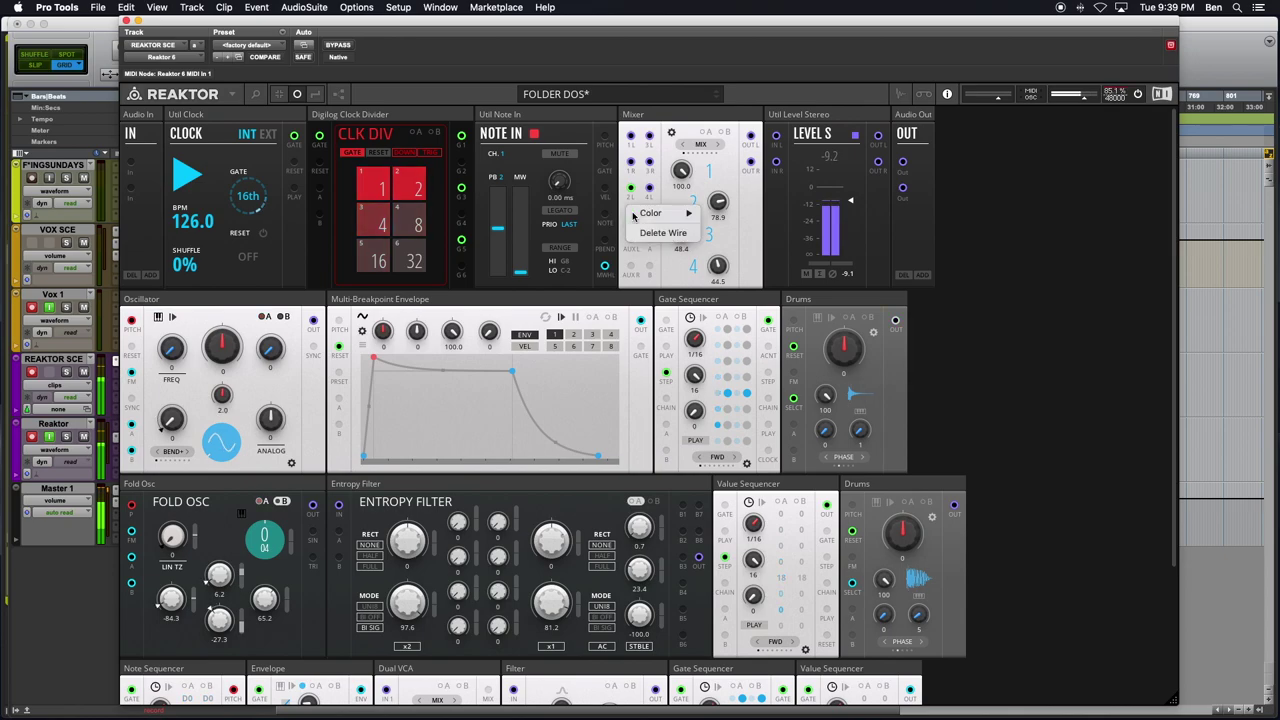
mouse_move(688, 213)
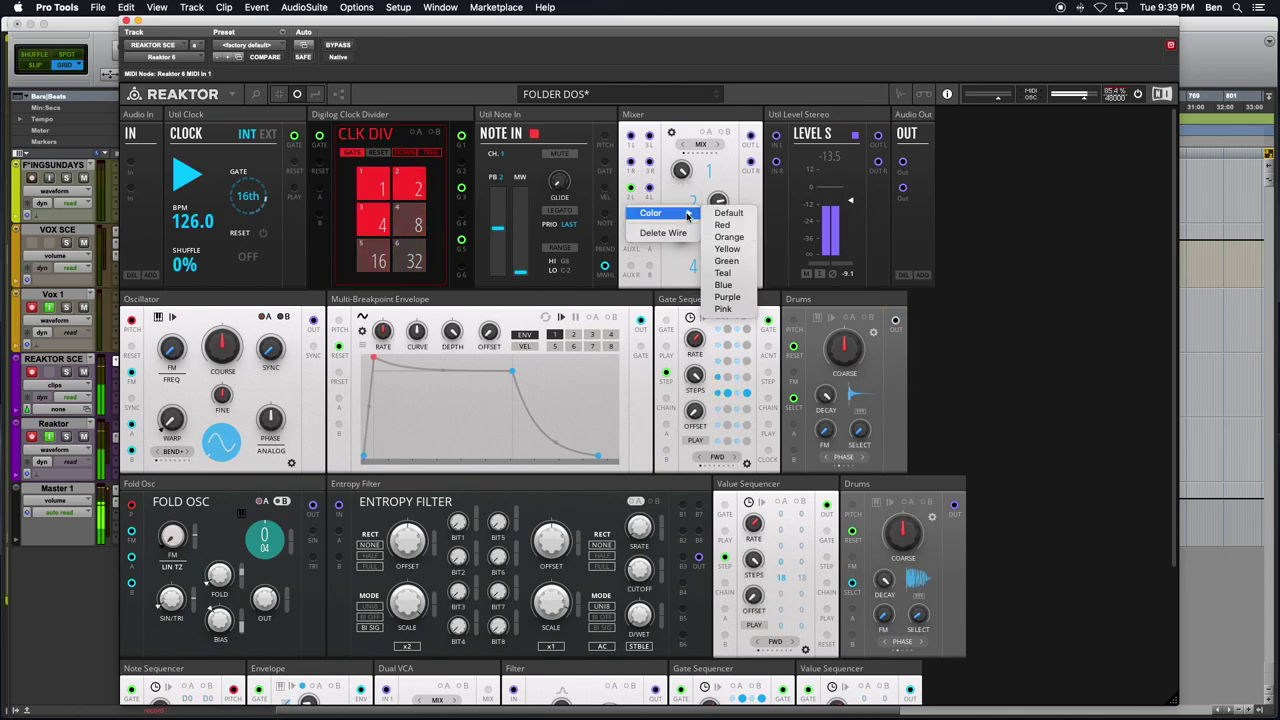
click(742, 296)
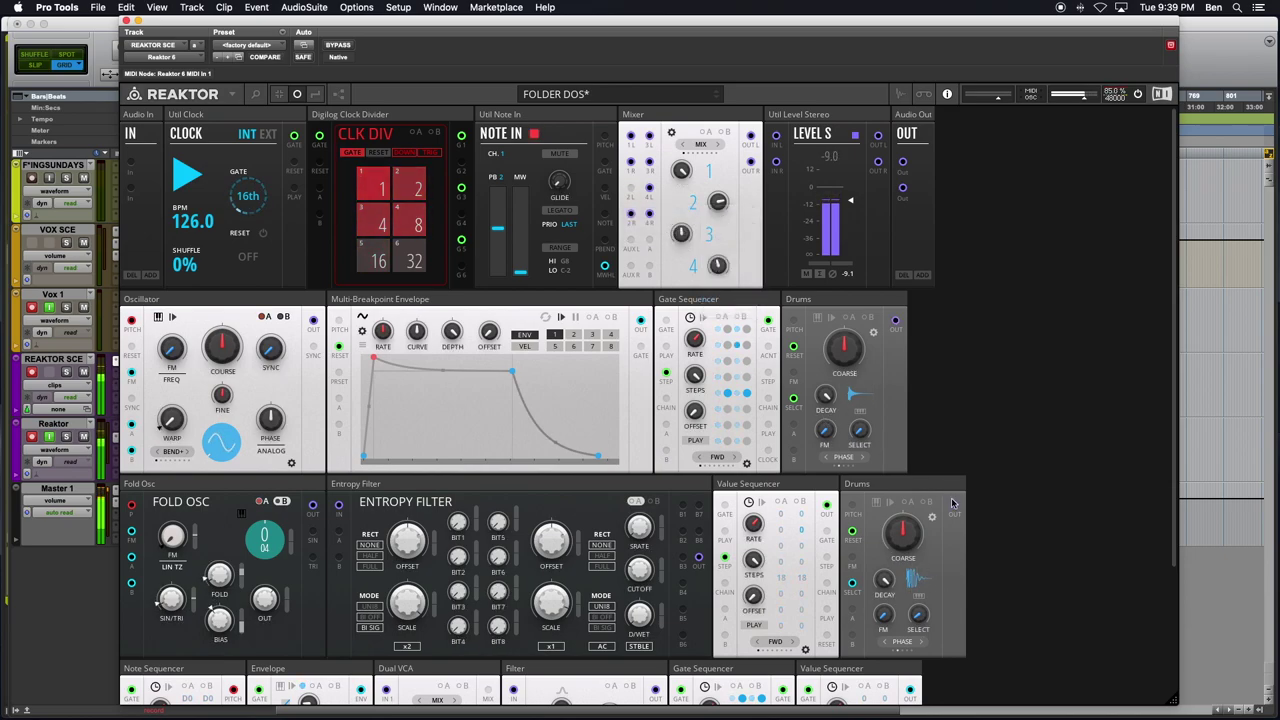
mouse_move(648, 210)
scroll(975, 530, down, 5)
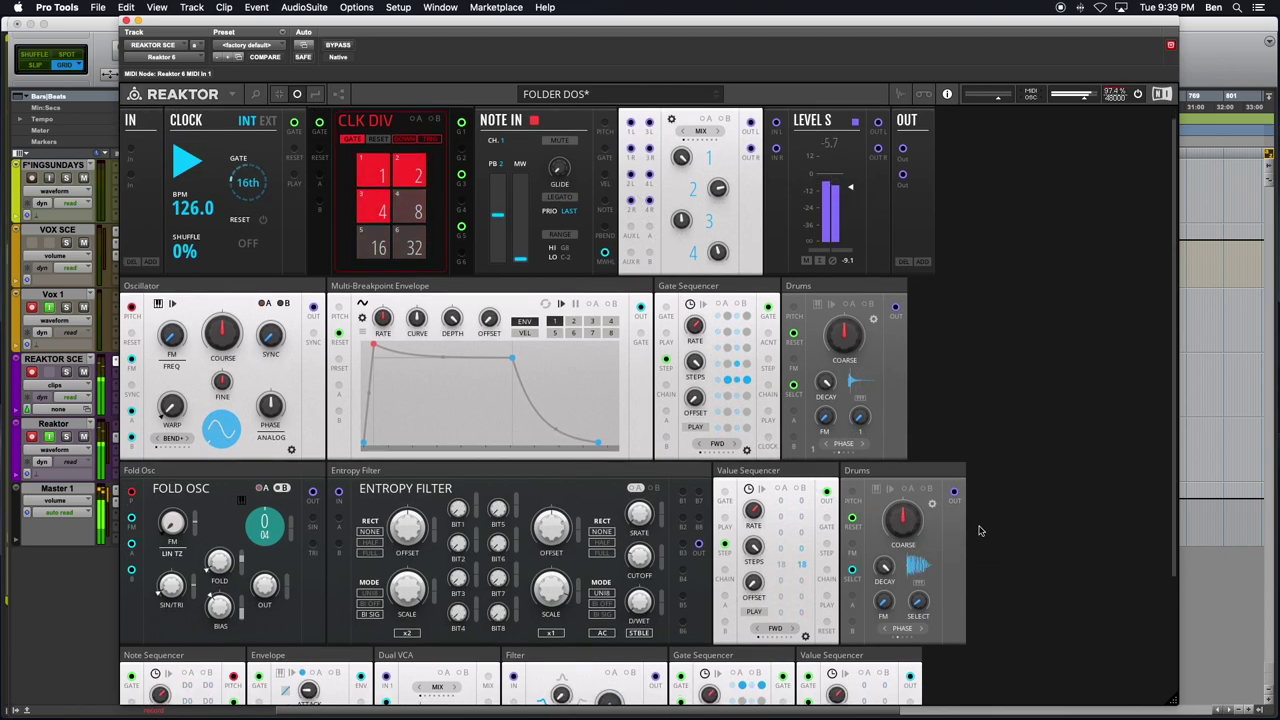
scroll(958, 591, up, 5)
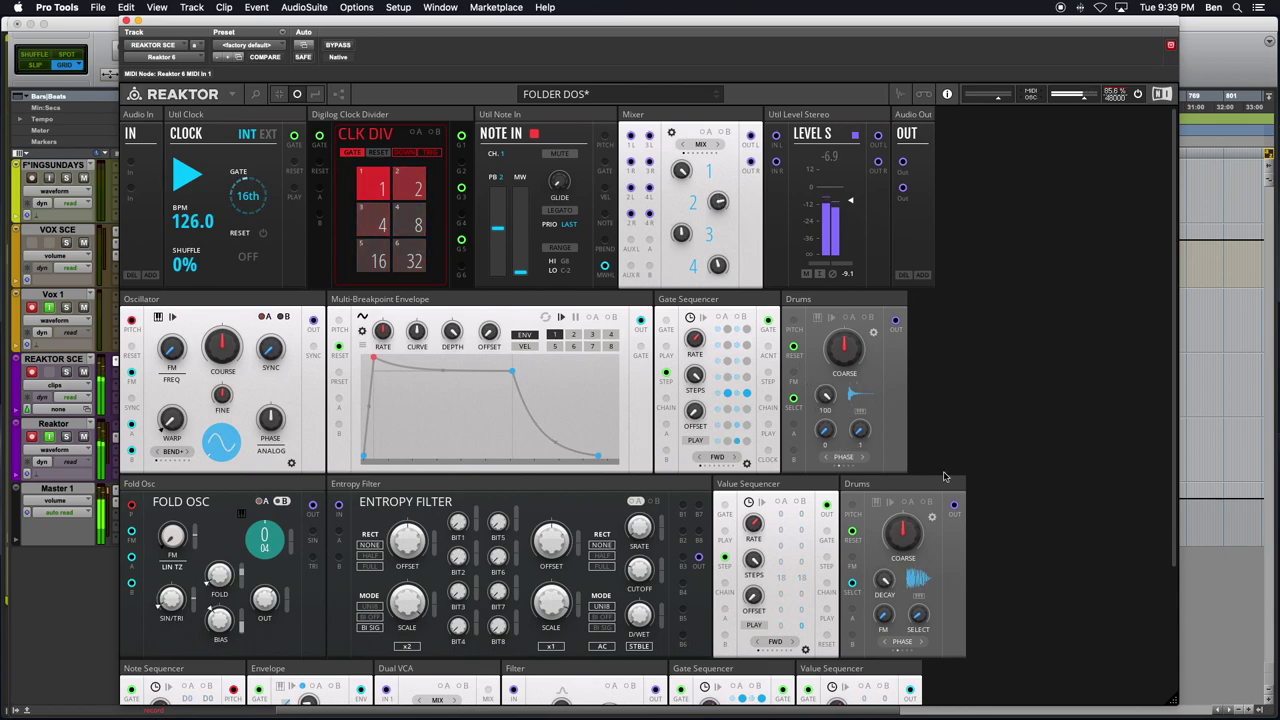
drag(894, 322, 631, 189)
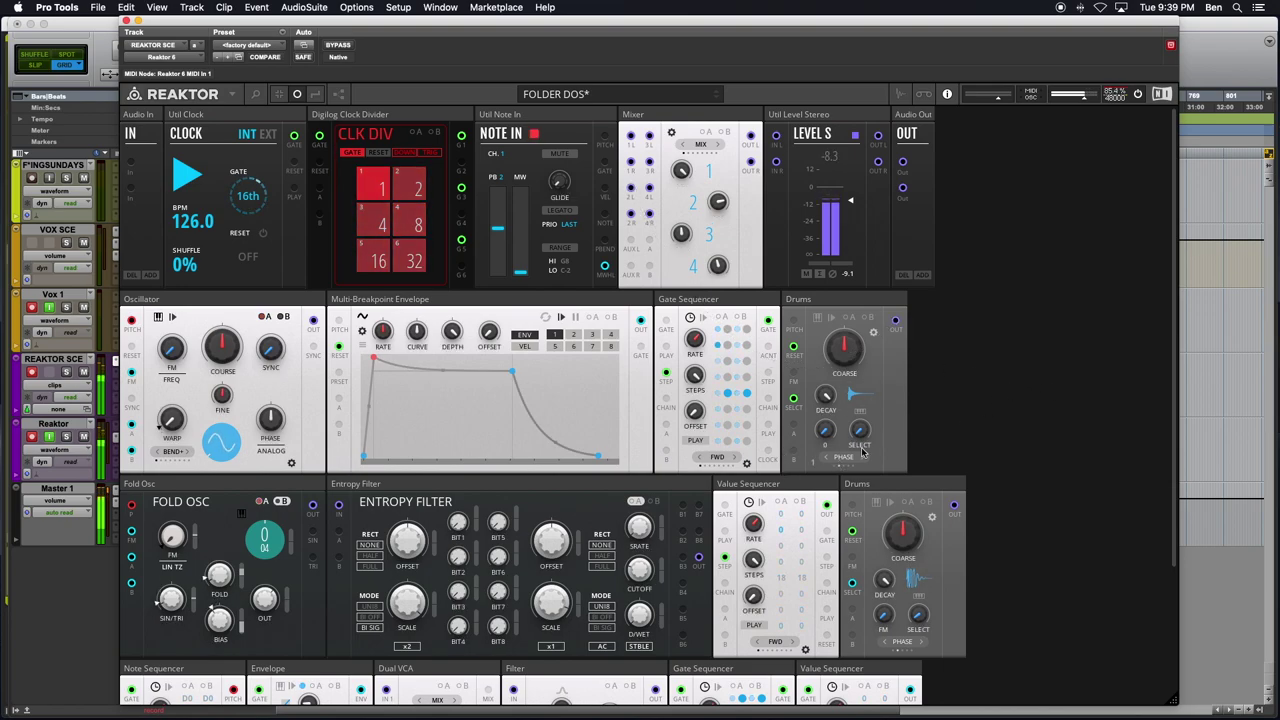
Try the REV playback mode in the upper Drums block's settings, ending back on ONE
click(873, 333)
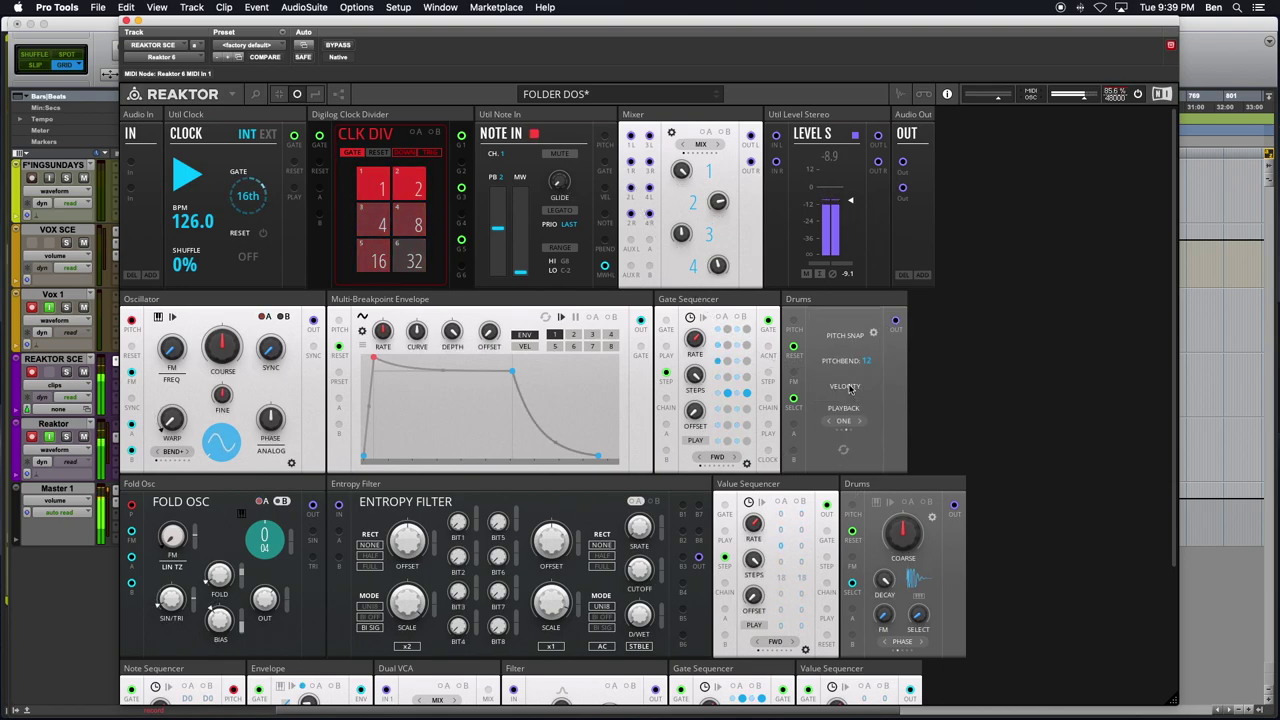
click(831, 422)
click(831, 422)
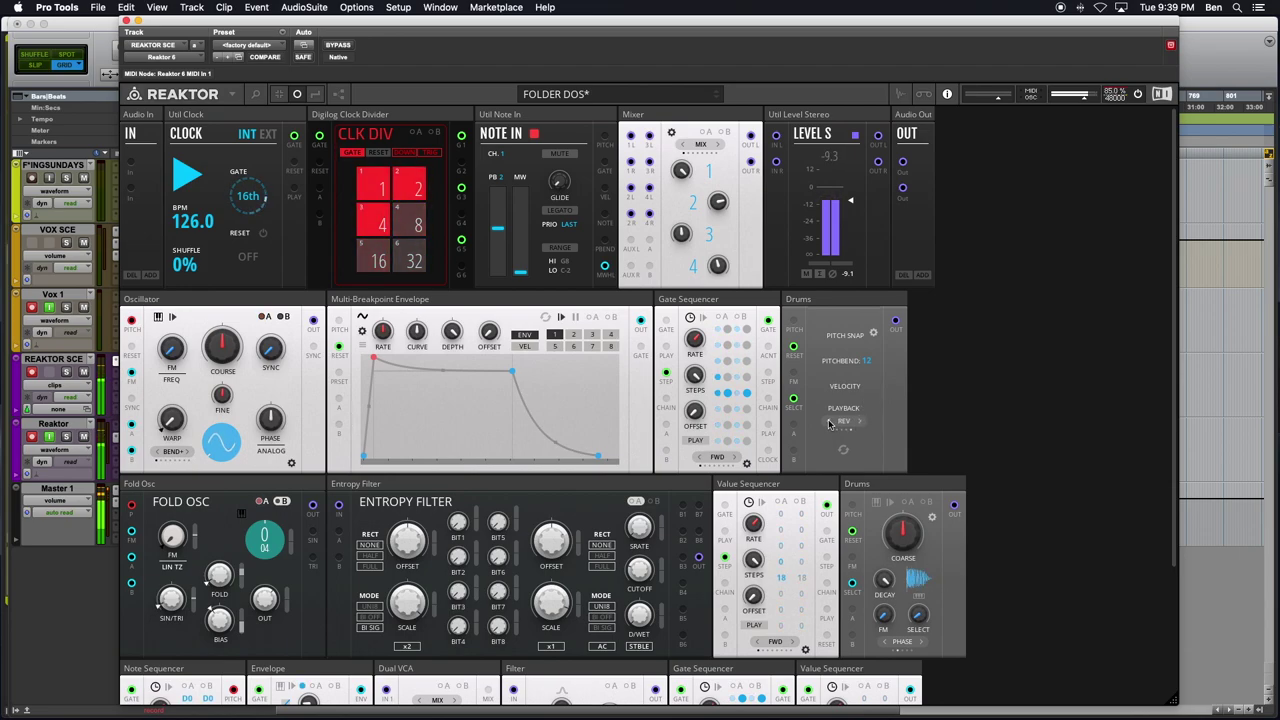
click(831, 421)
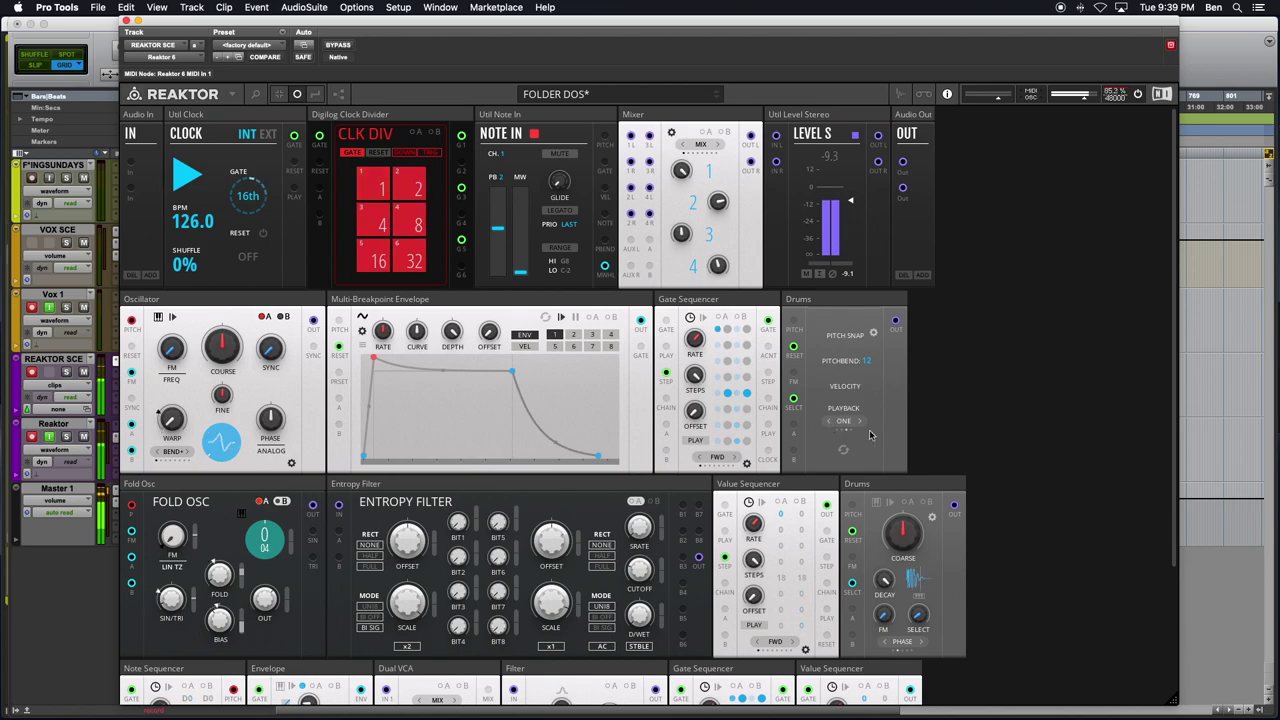
click(871, 334)
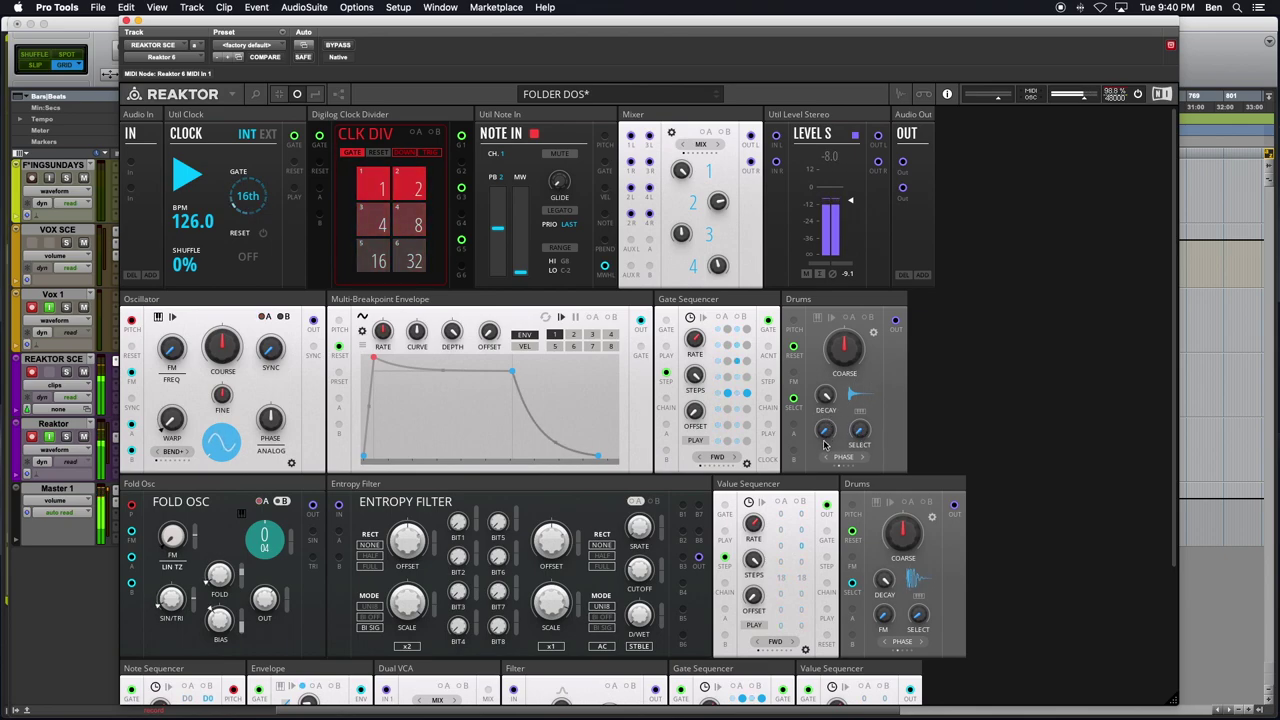
In the new Gate Sequencer's settings, set length to 55.8, length jitter to 10.9, jitter to 7.4 and delay to 0.7, and adjust the swing
click(745, 465)
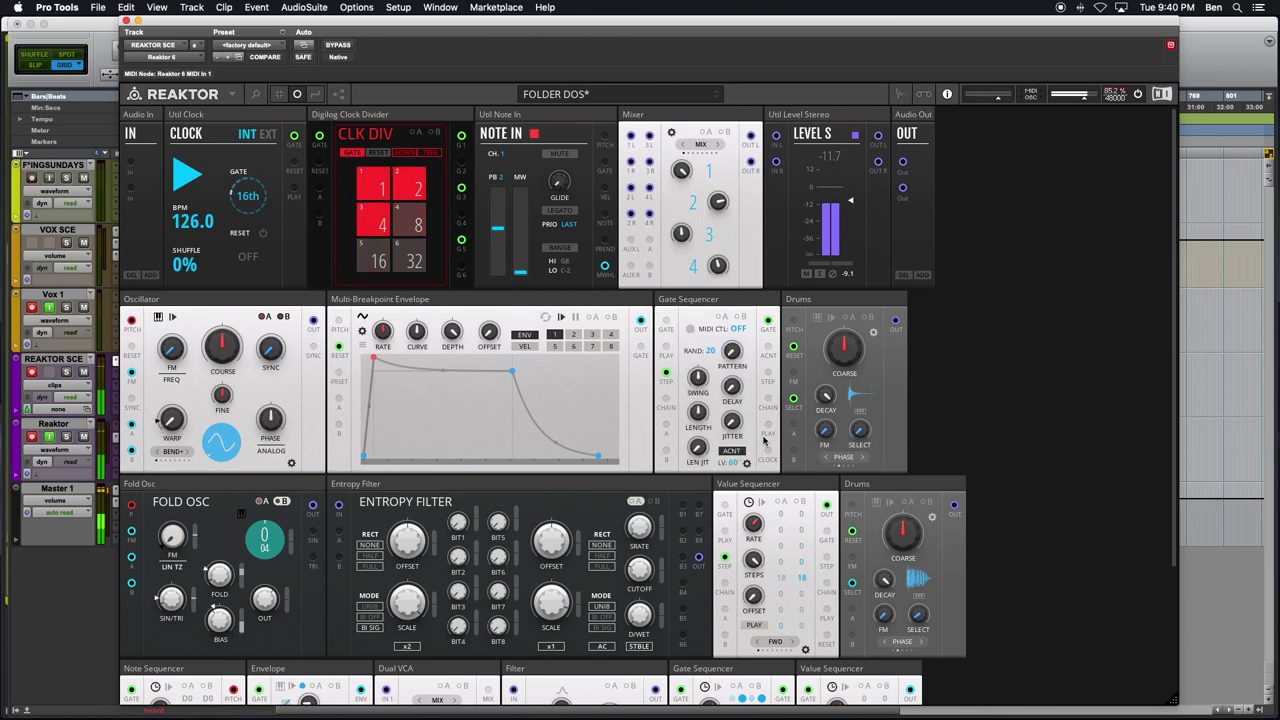
mouse_move(698, 372)
drag(700, 364, 697, 331)
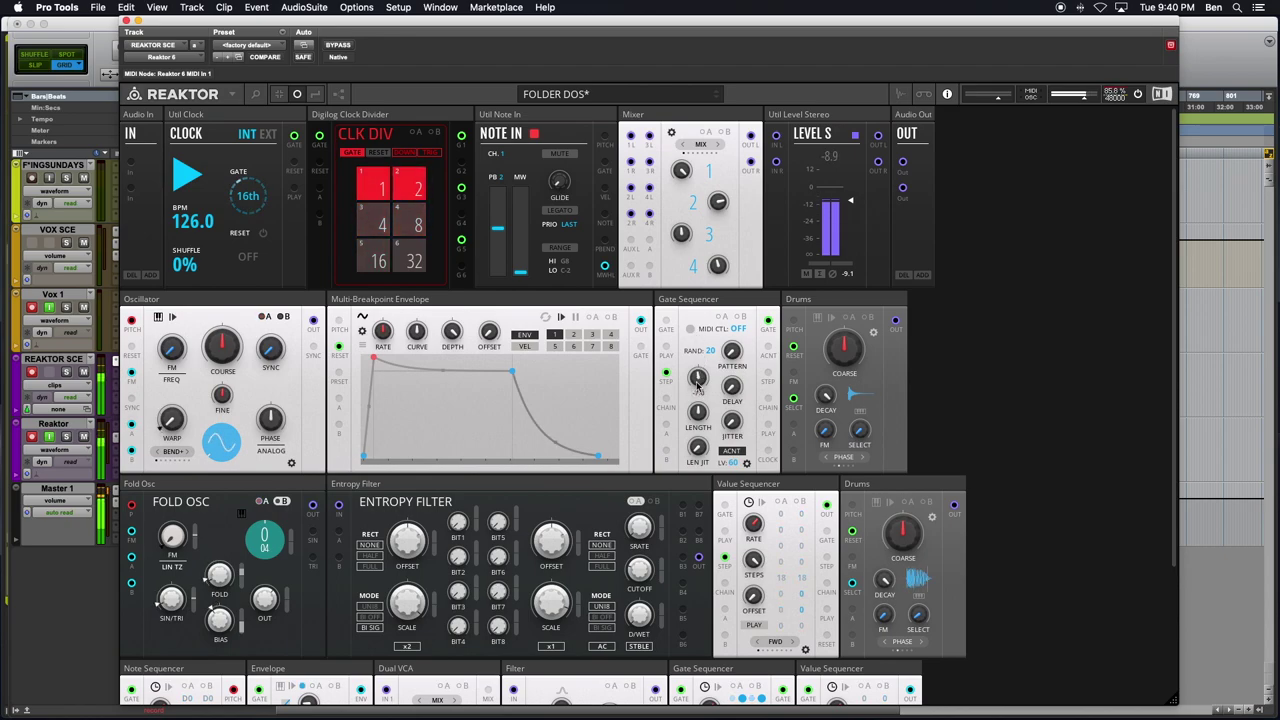
drag(730, 385, 730, 383)
drag(728, 362, 731, 350)
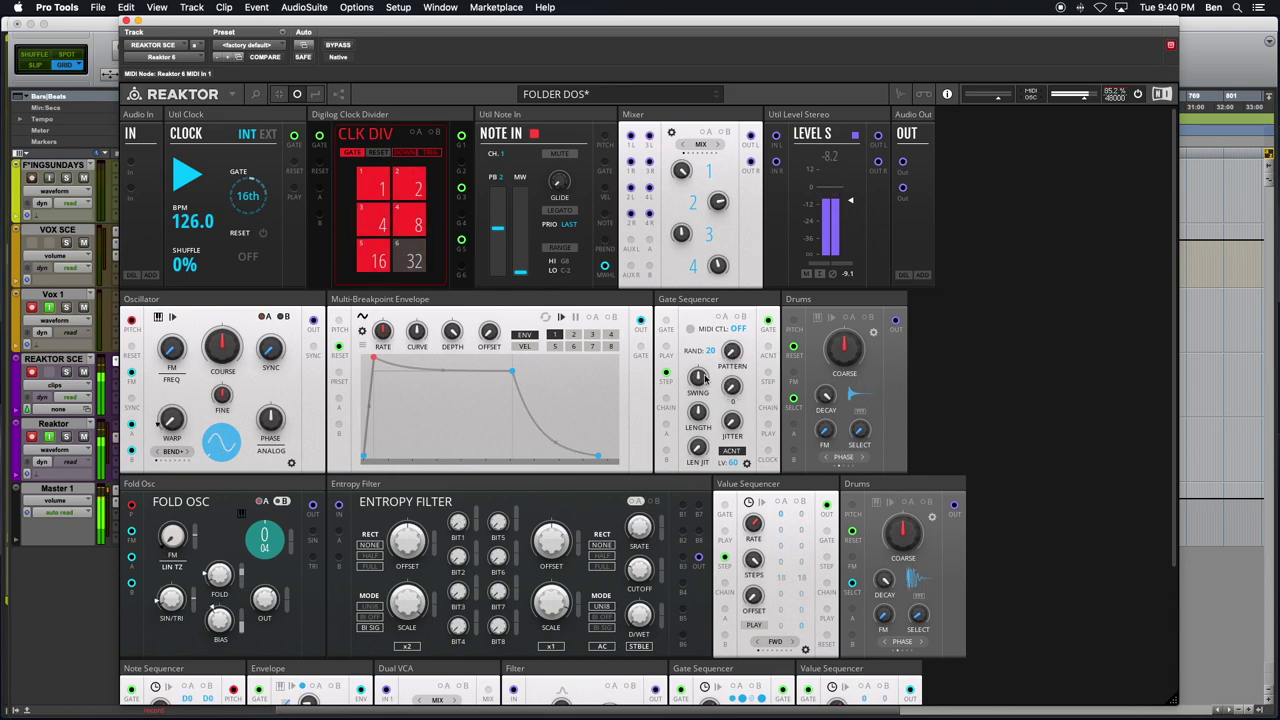
mouse_move(700, 393)
drag(700, 388, 700, 344)
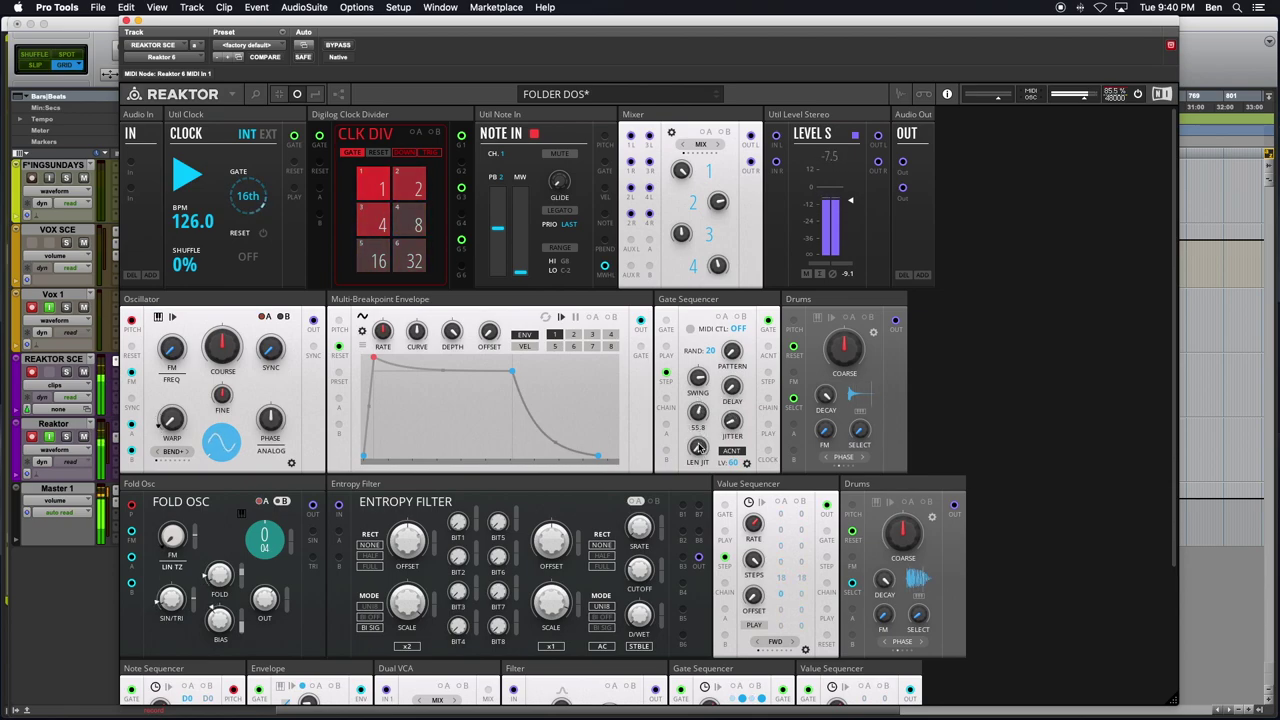
drag(700, 421, 724, 465)
drag(698, 375, 700, 352)
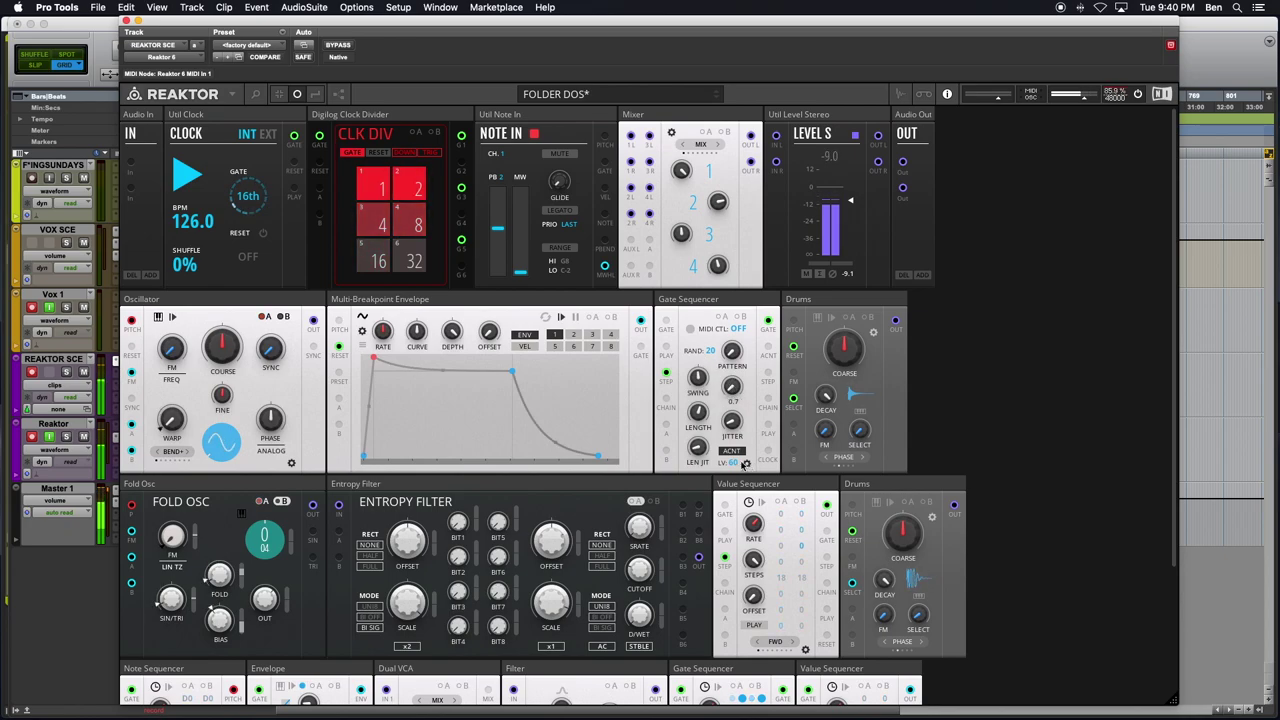
click(746, 464)
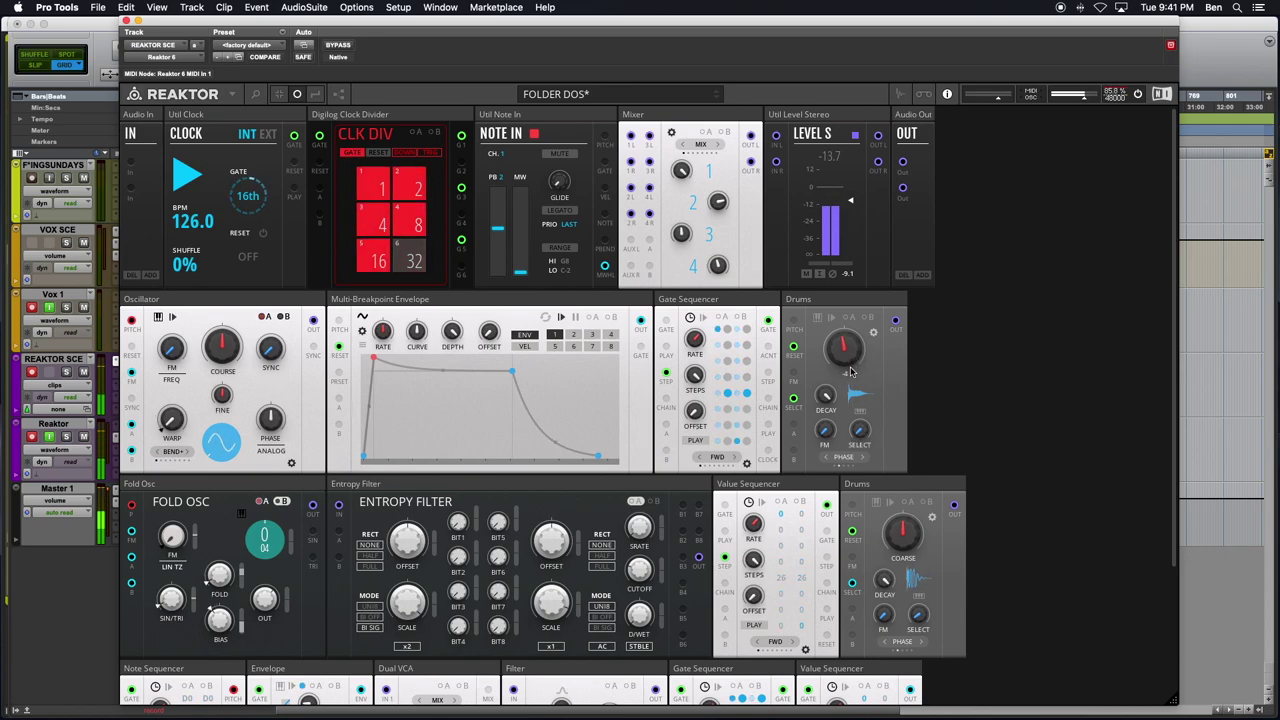
Set the new Gate Sequencer's delay to 4.6 and lower the upper Drums block's decay to 25.7
drag(835, 398, 824, 443)
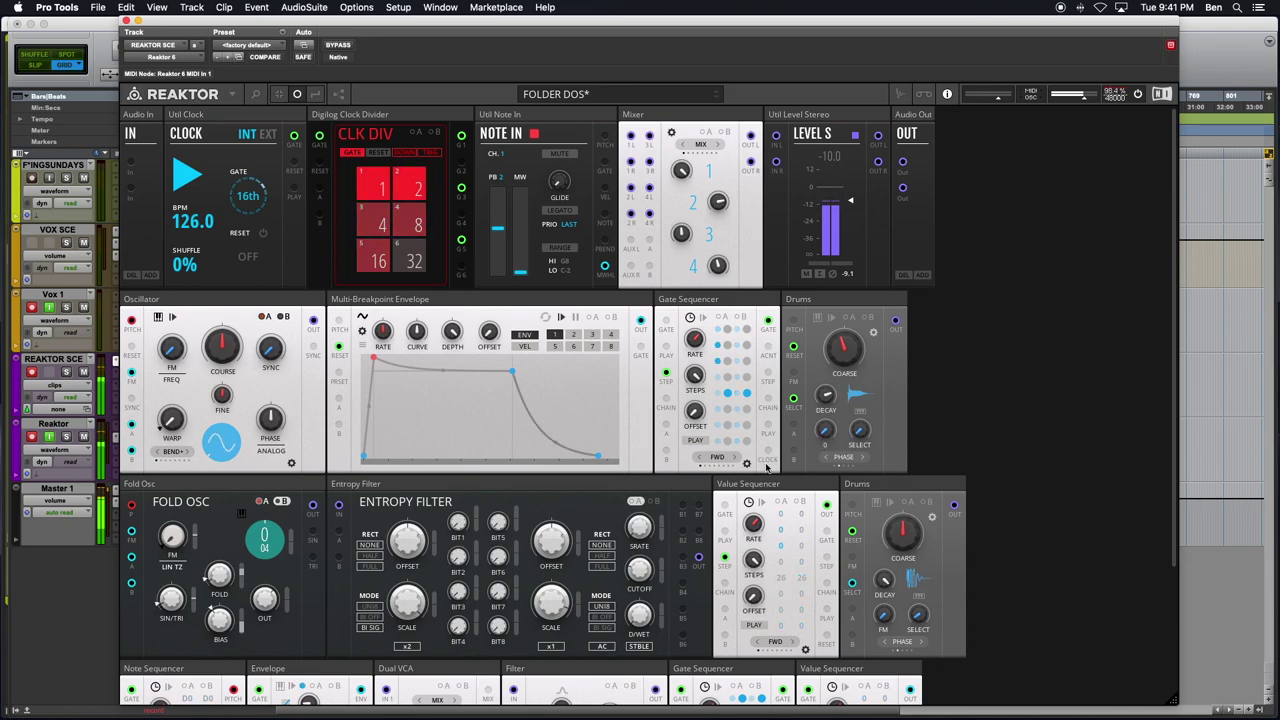
click(744, 462)
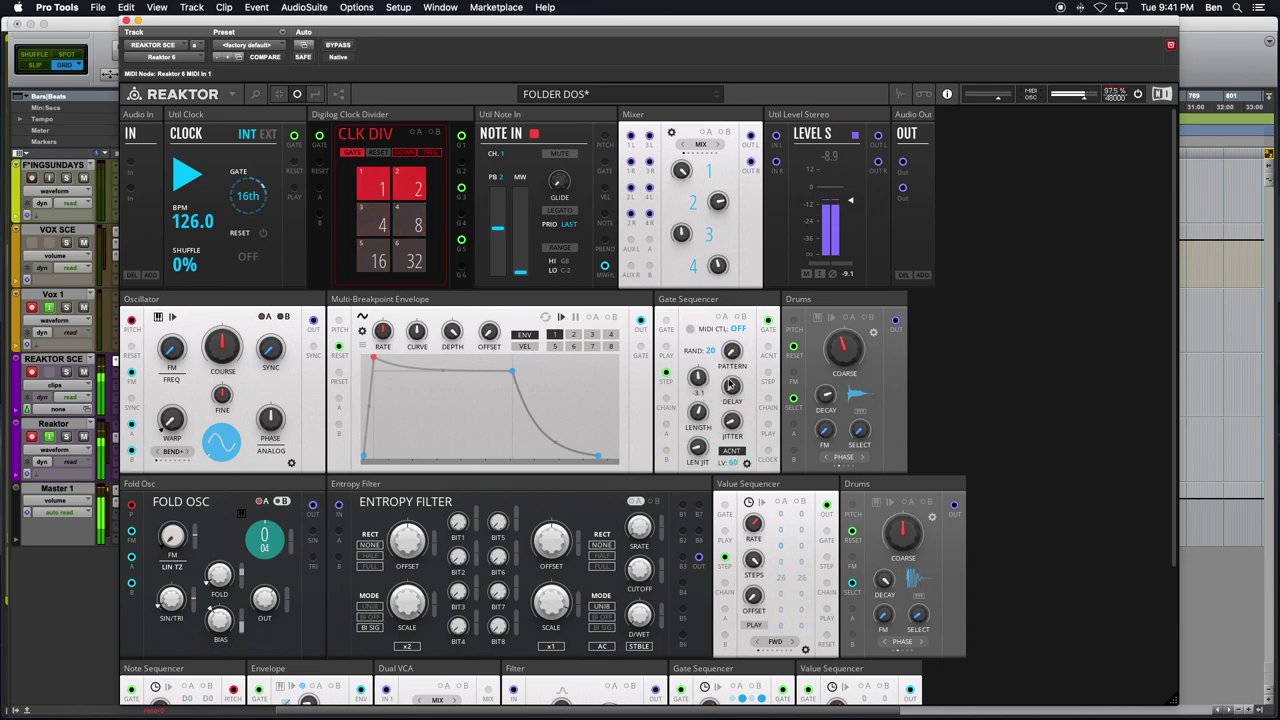
drag(731, 383, 731, 387)
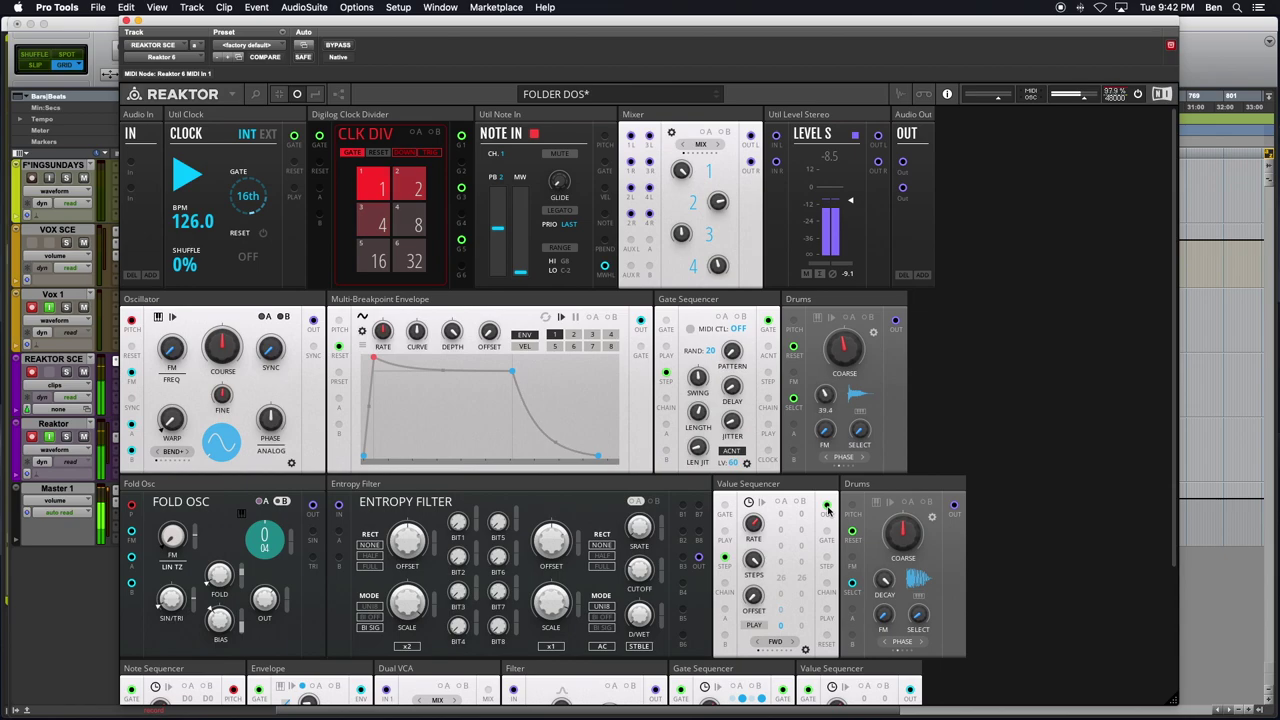
drag(829, 414, 827, 430)
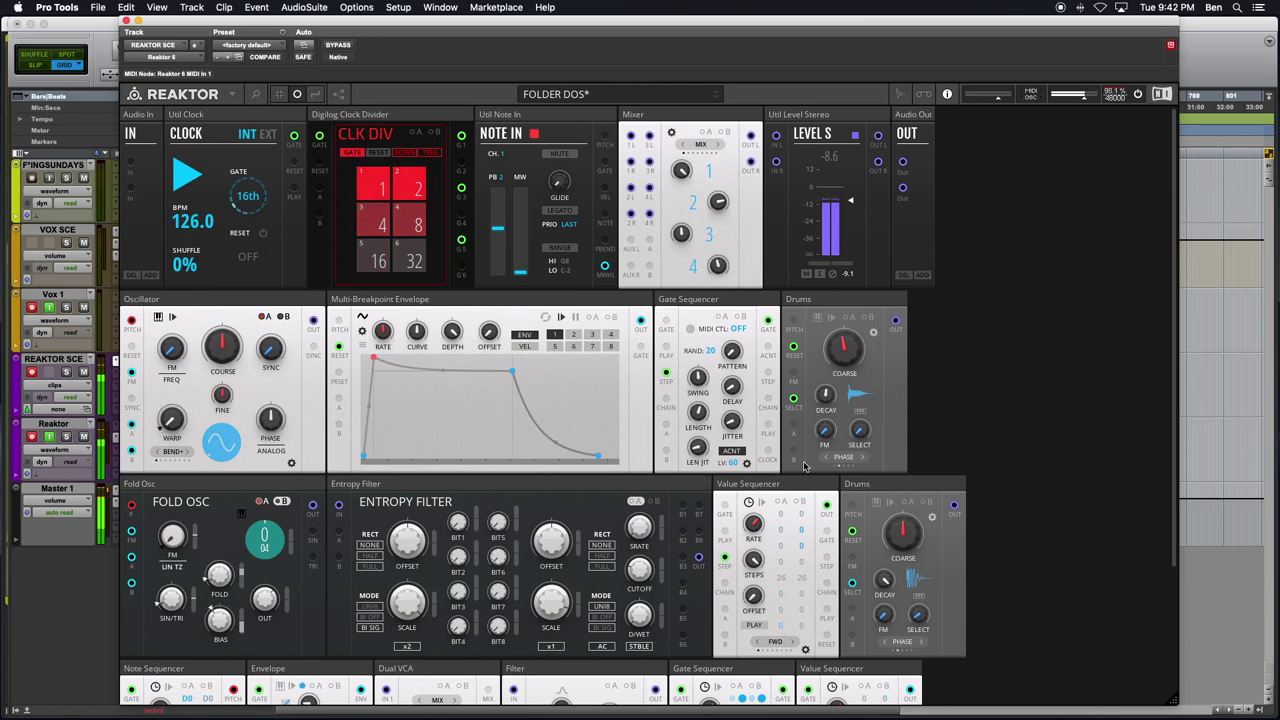
drag(823, 400, 824, 446)
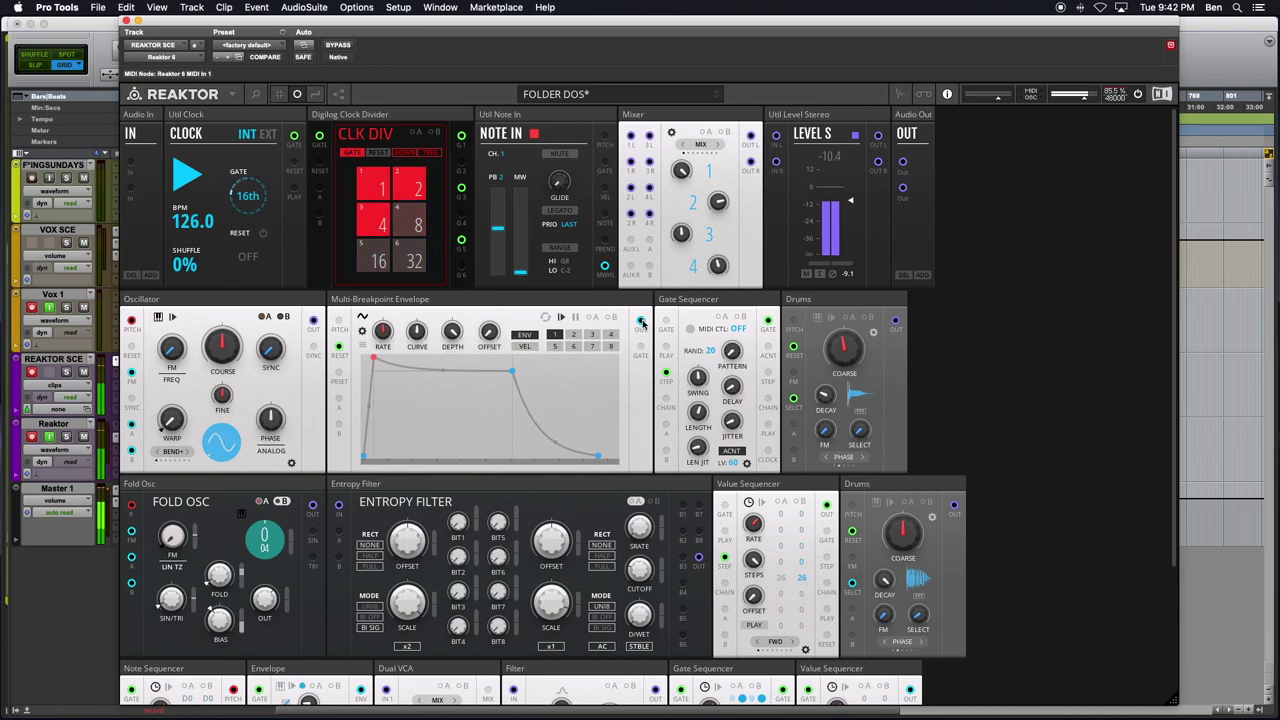
Wire the Multi-Breakpoint Envelope's output to the upper Drums block's modulation input A and recolor the wire to match the envelope's other wires
right_click(792, 418)
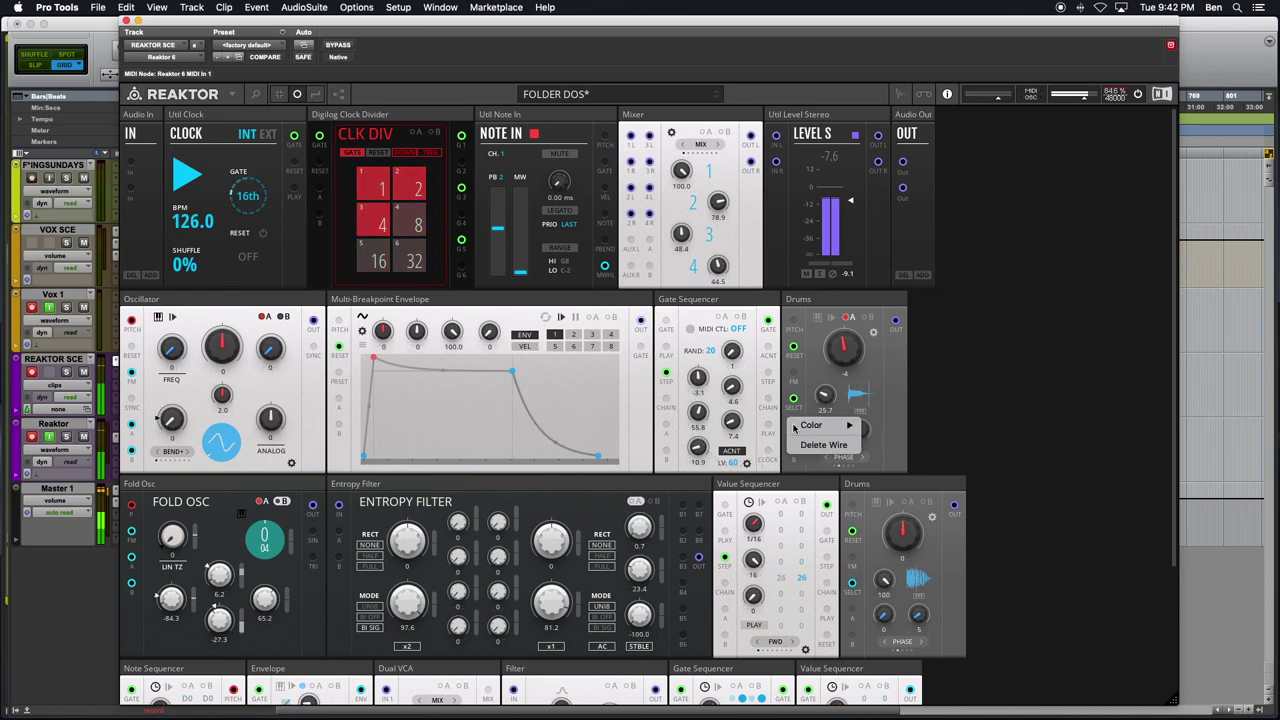
mouse_move(862, 430)
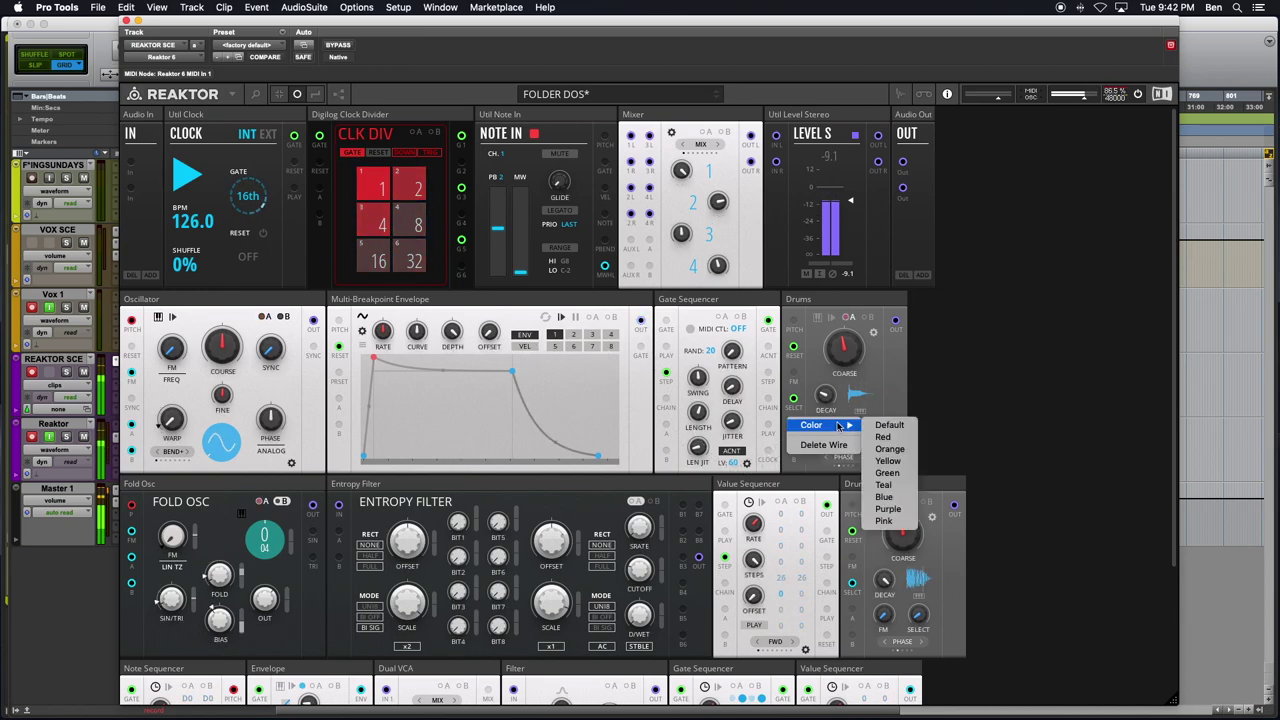
click(880, 505)
Modulate the upper Drums block's decay from source A and set its Select value to 1
click(849, 317)
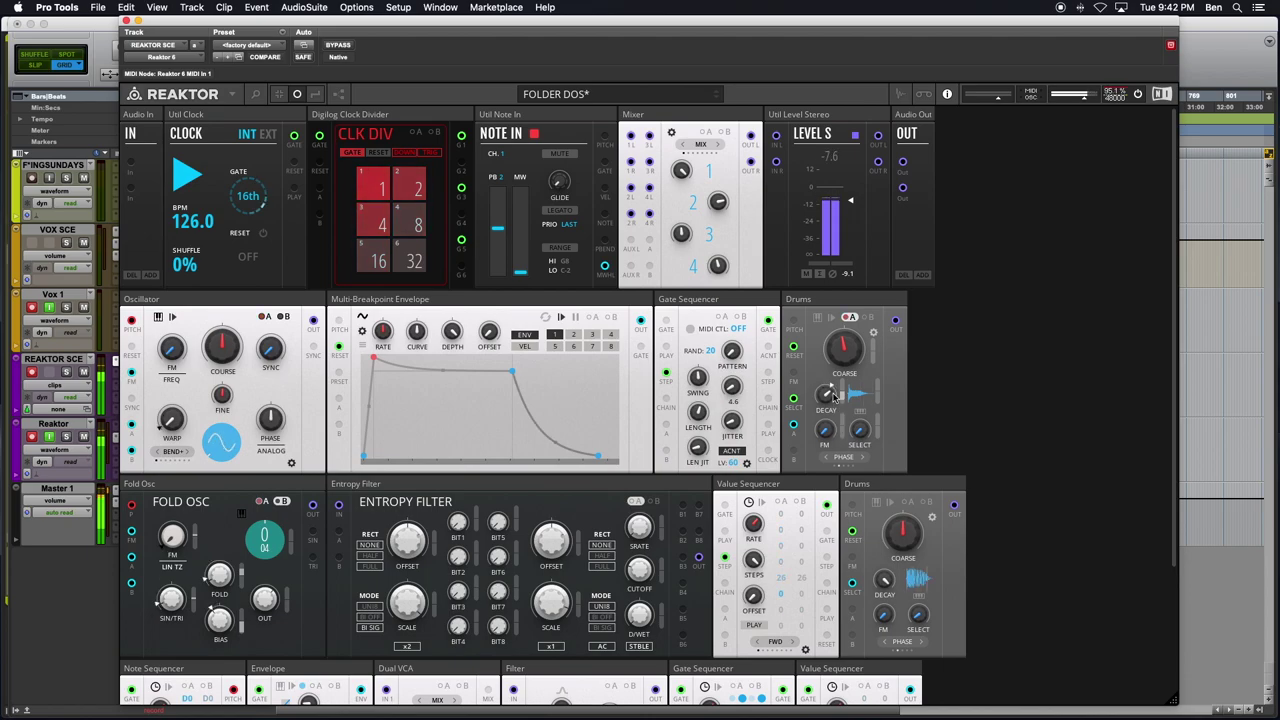
mouse_move(828, 395)
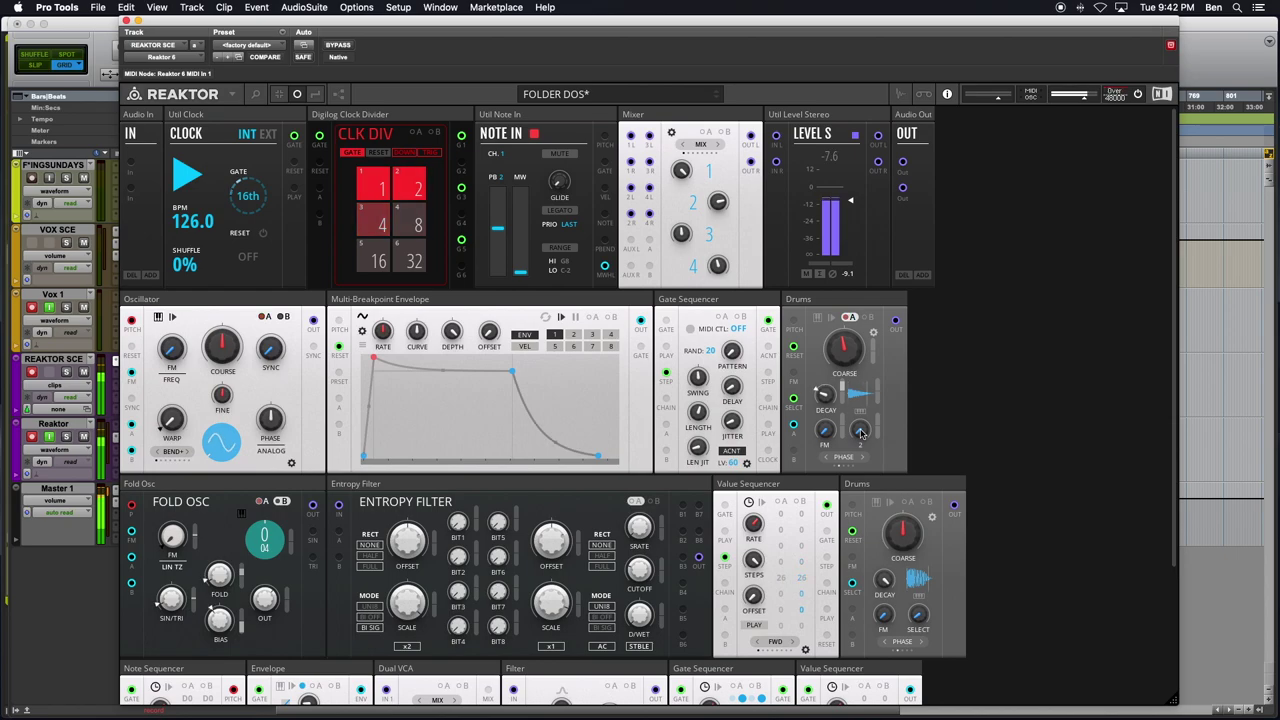
drag(861, 430, 856, 410)
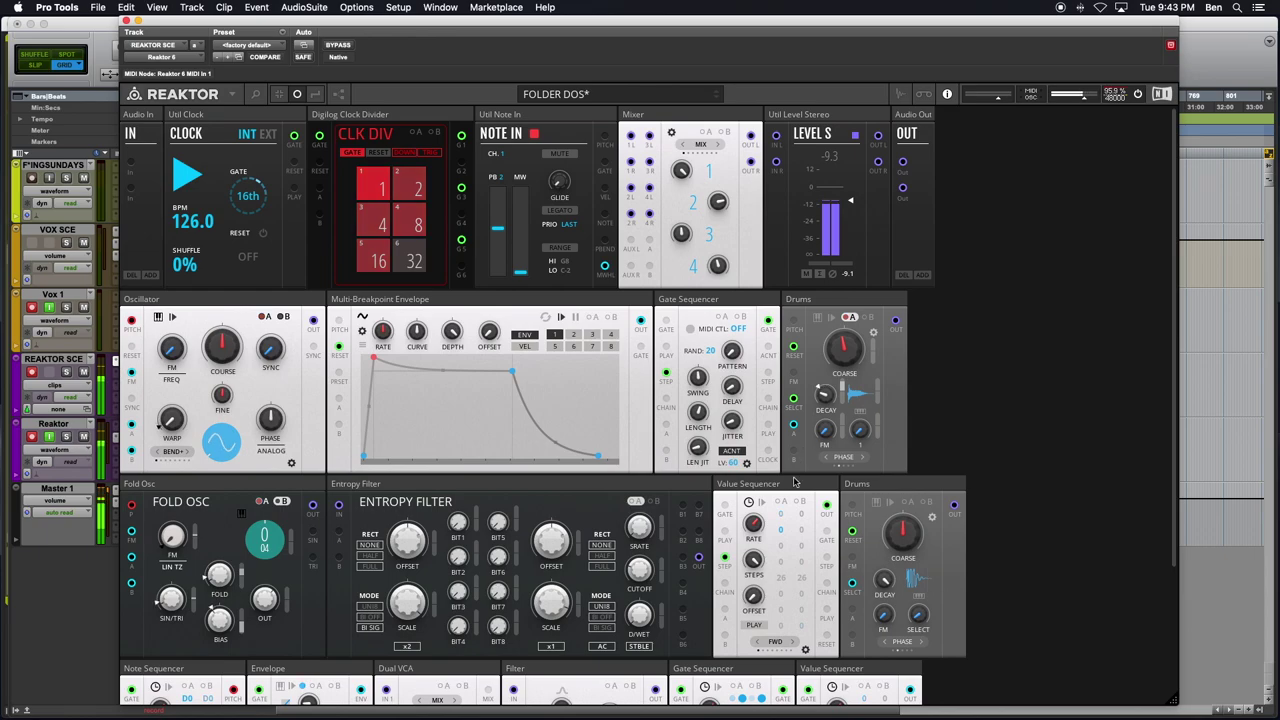
Switch the upper Gate Sequencer from its settings back to the step view
scroll(895, 503, down, 5)
scroll(771, 551, up, 5)
click(746, 464)
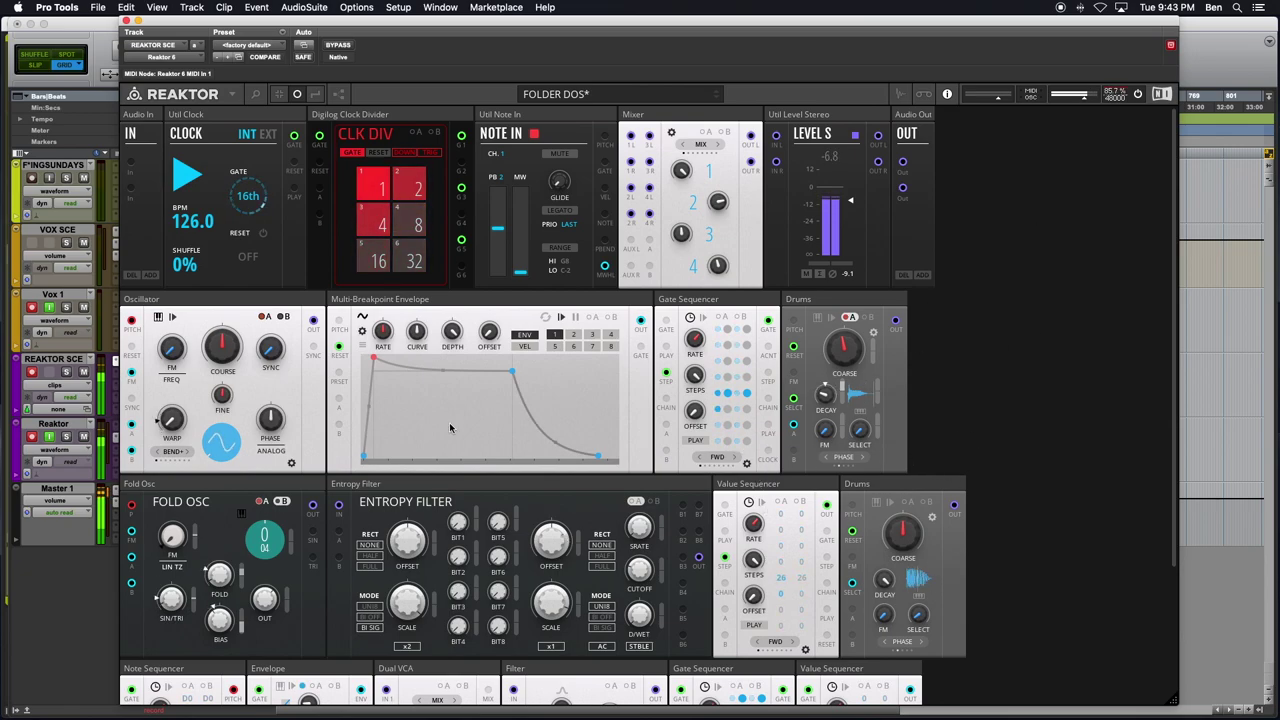
Rebalance the Mixer by setting channel 1 to 89.0 and adjusting the levels of channels 2 and 3
scroll(481, 535, down, 4)
scroll(481, 535, up, 4)
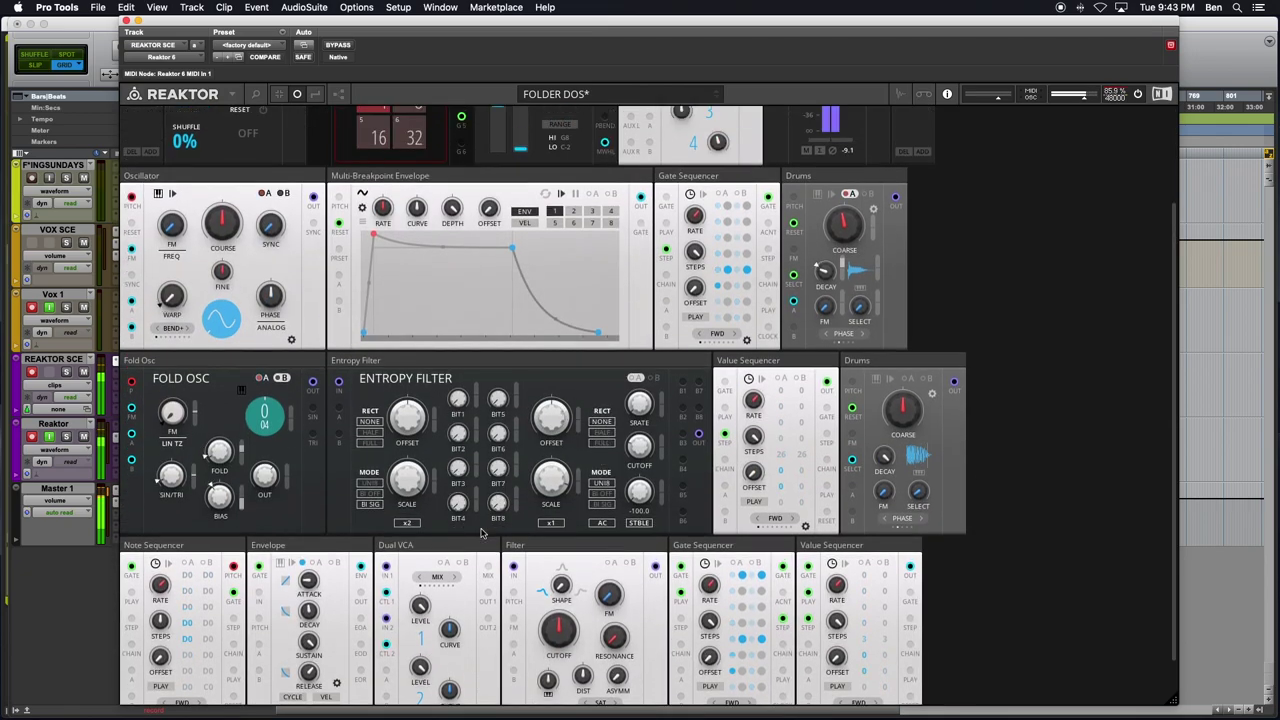
drag(683, 172, 719, 222)
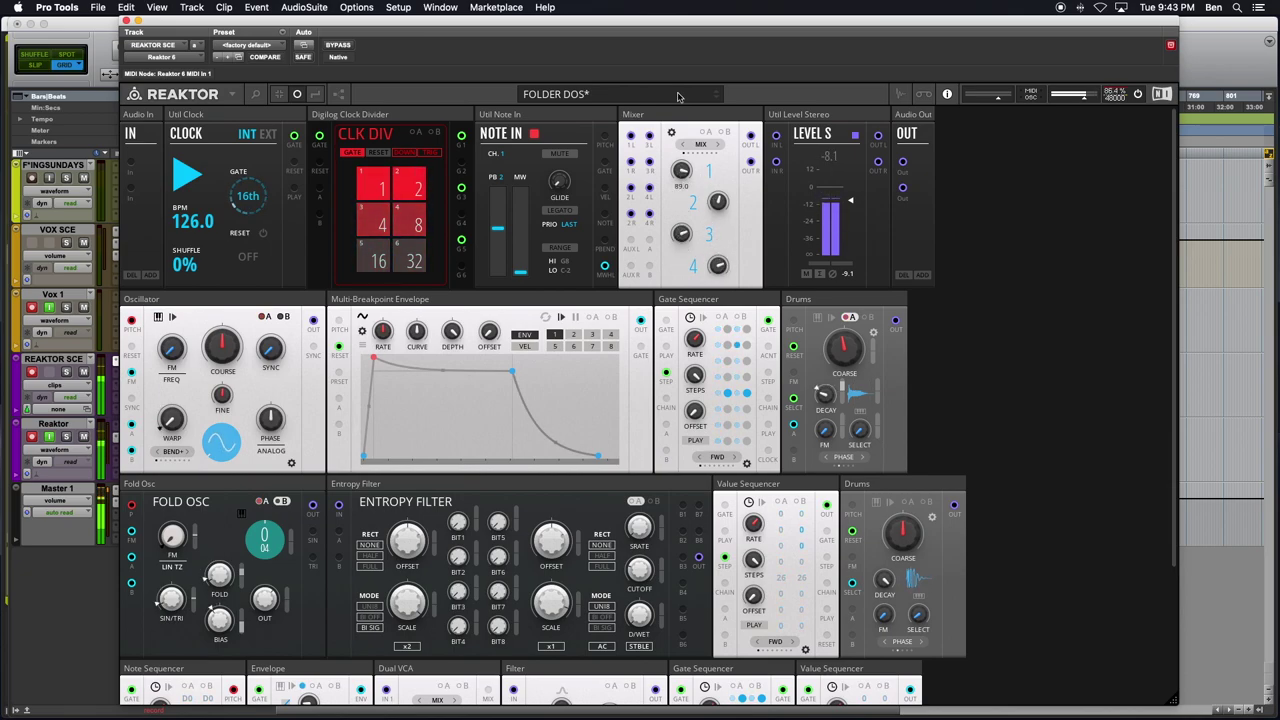
scroll(555, 359, down, 4)
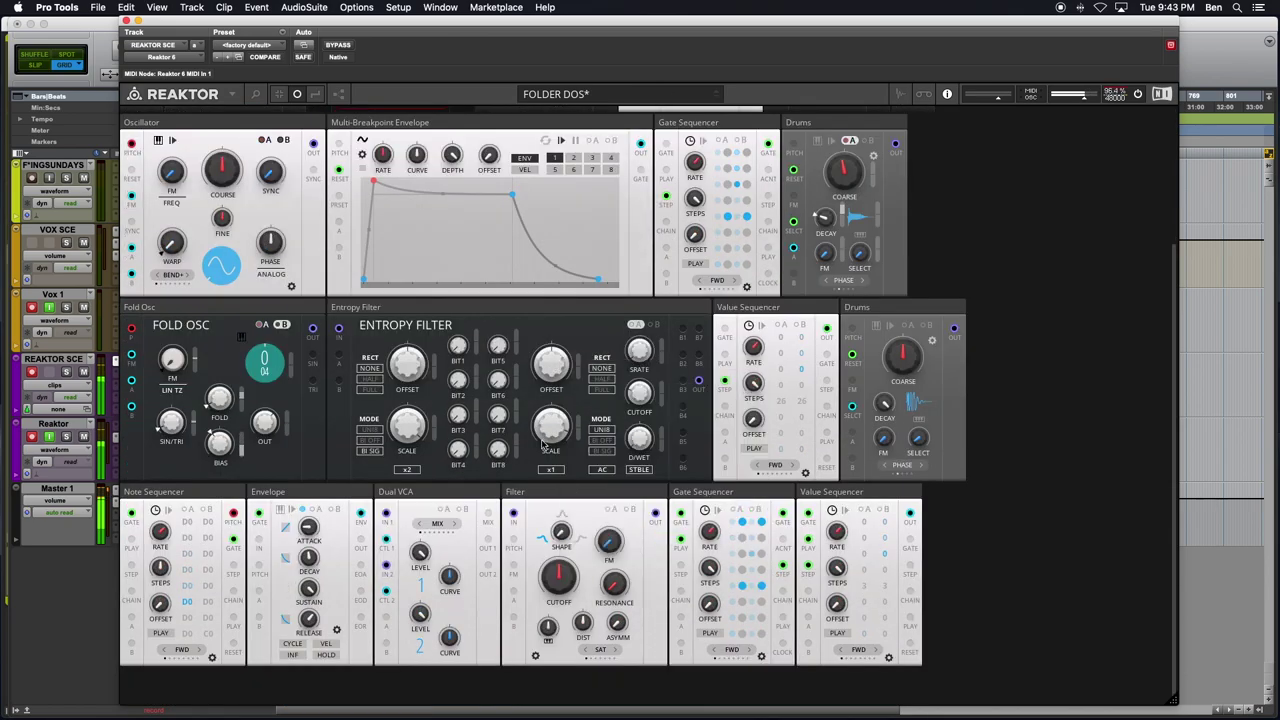
scroll(545, 443, up, 4)
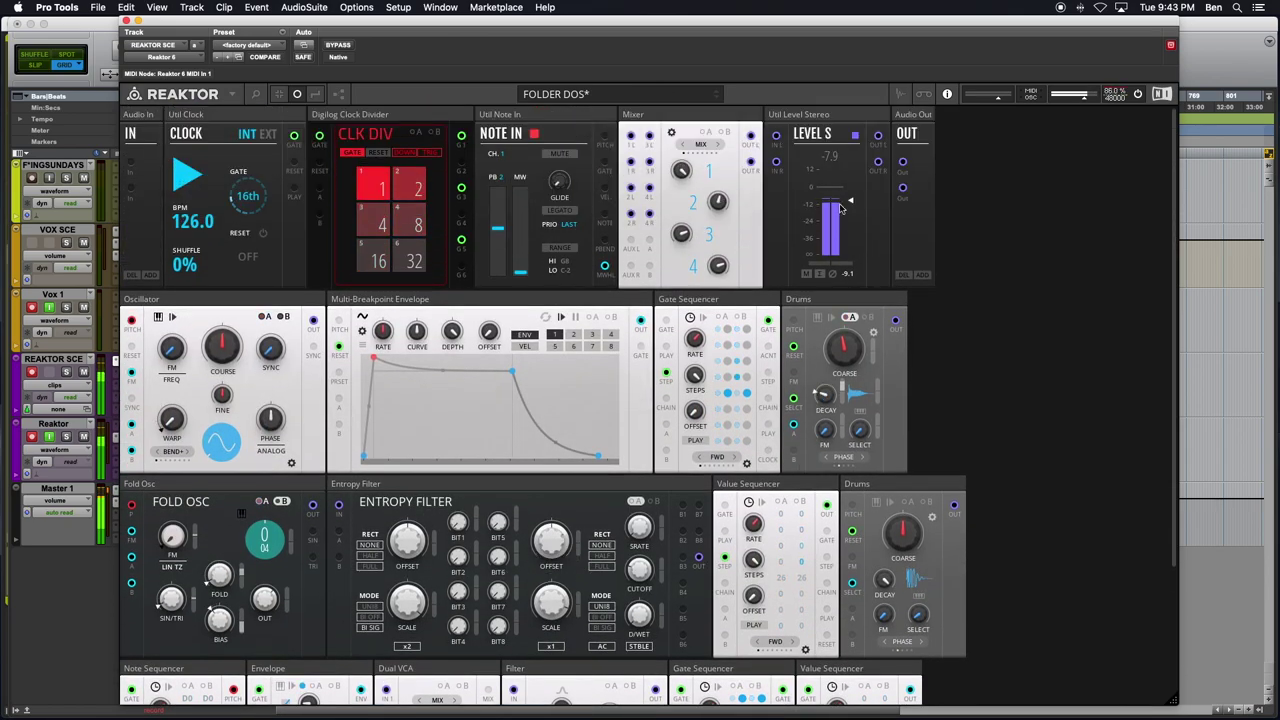
Raise the stereo Level block's gain to -4.8 and mute channels 1 and 2 in the Mixer
scroll(497, 383, down, 4)
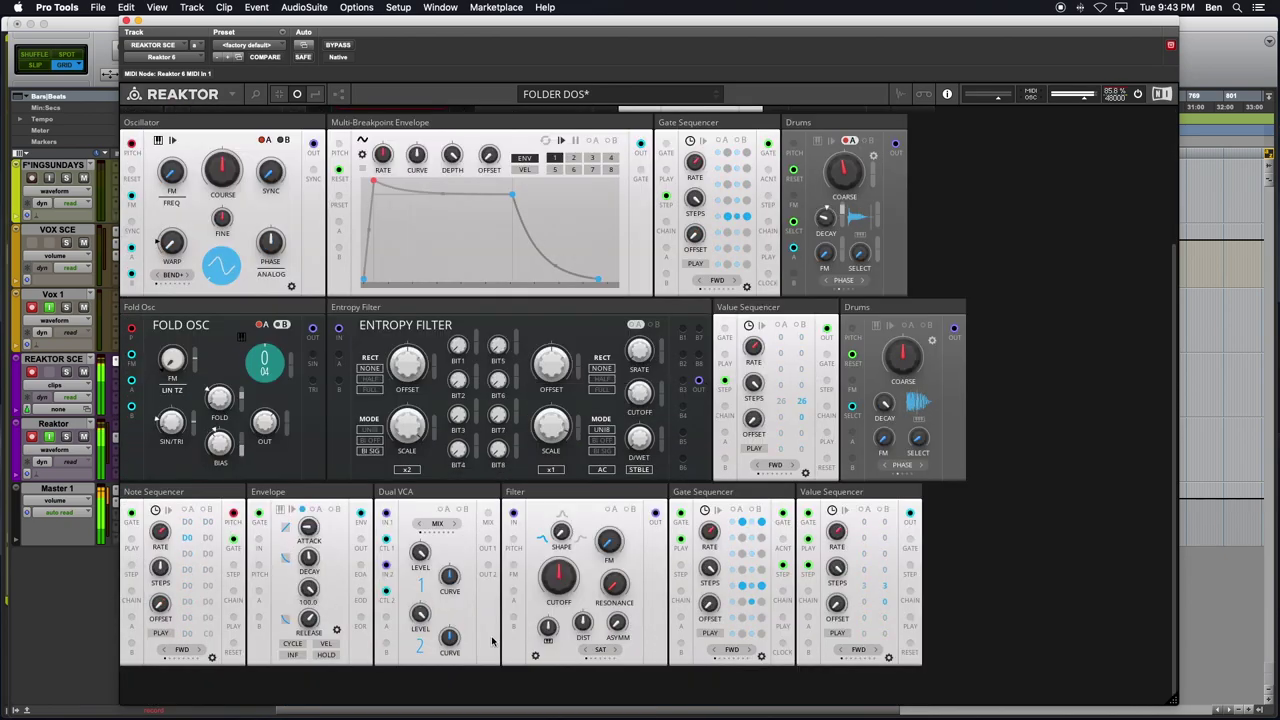
scroll(560, 585, up, 1)
scroll(605, 570, up, 4)
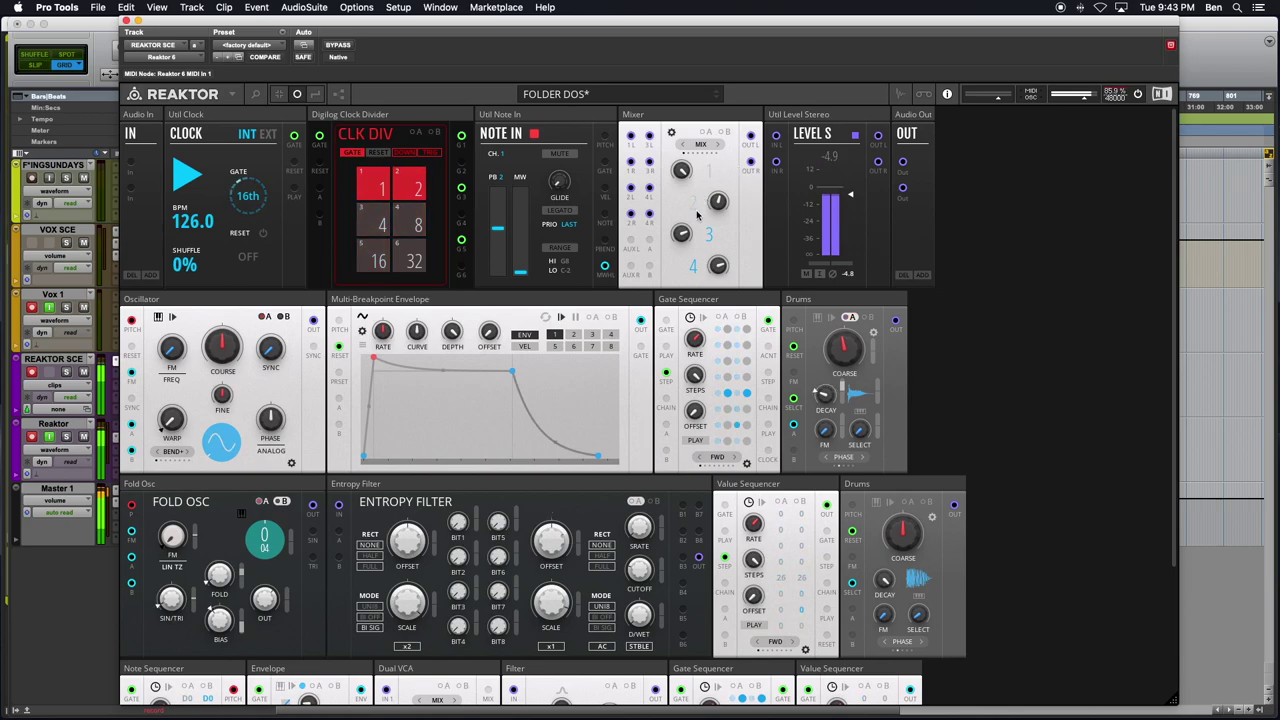
scroll(505, 647, down, 4)
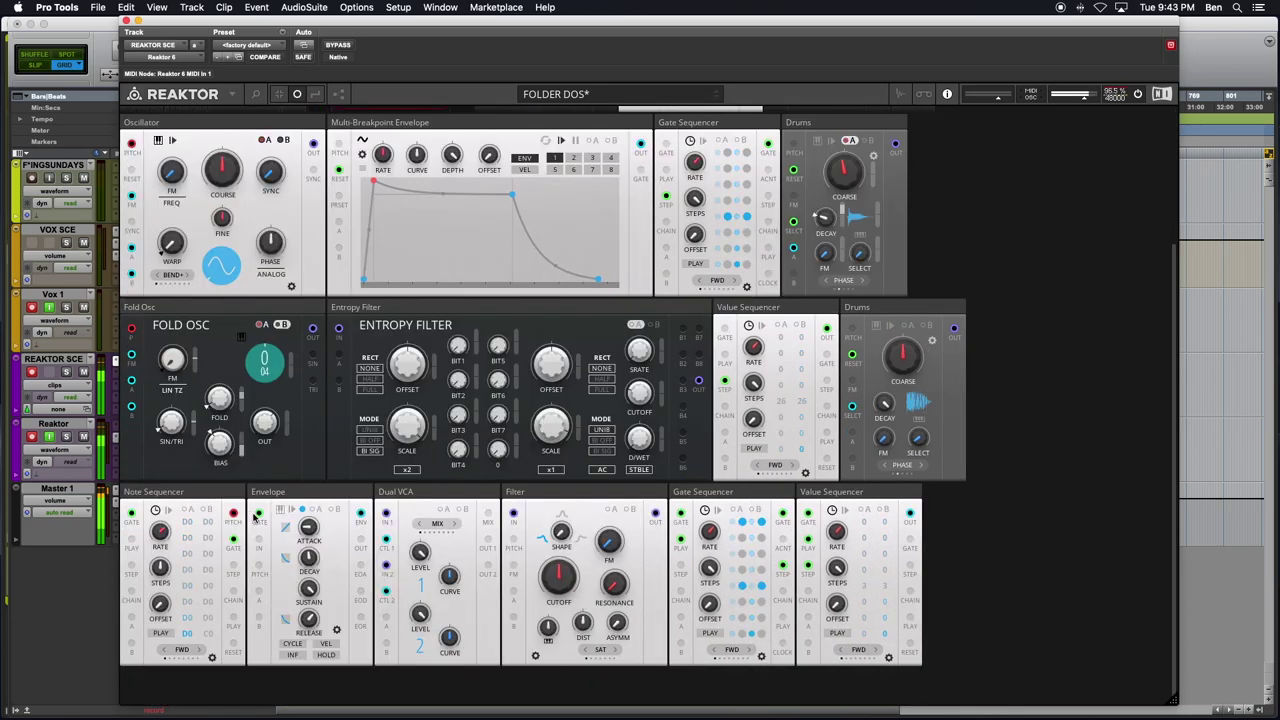
scroll(268, 608, up, 1)
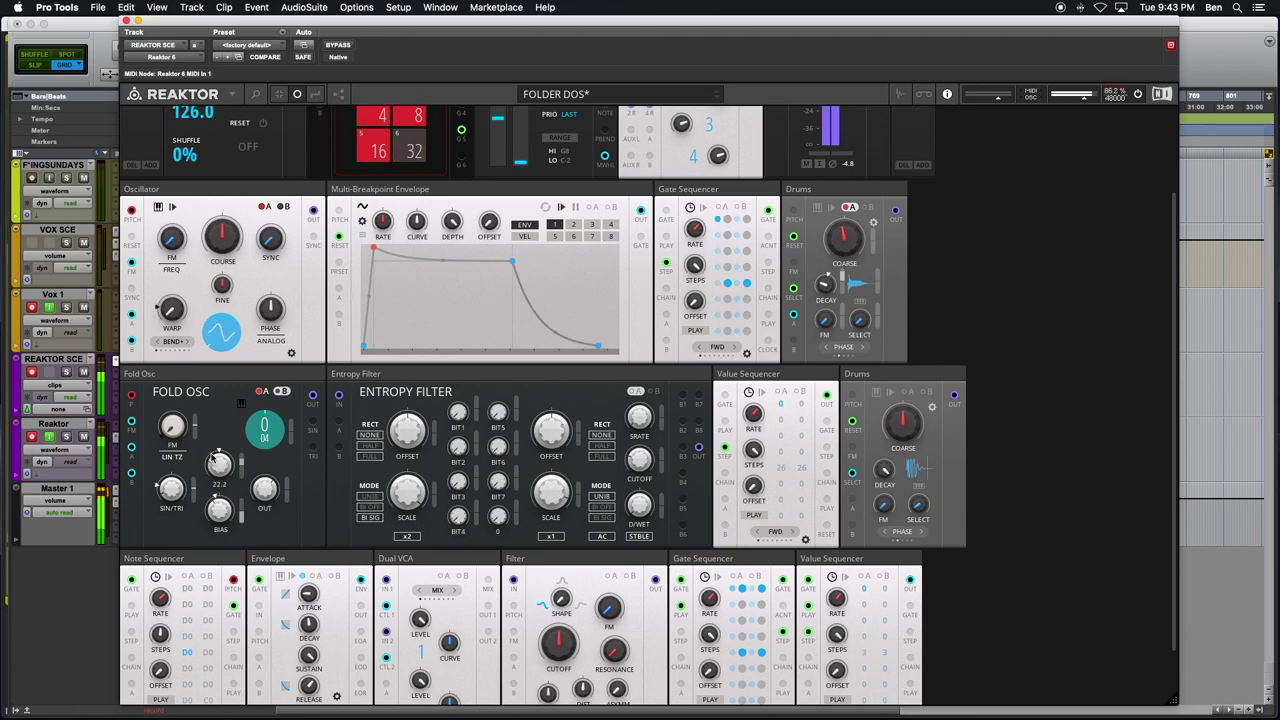
Set the Fold Osc's fold to 24.2 and increase the Oscillator's warp
drag(213, 453, 712, 465)
scroll(287, 428, up, 3)
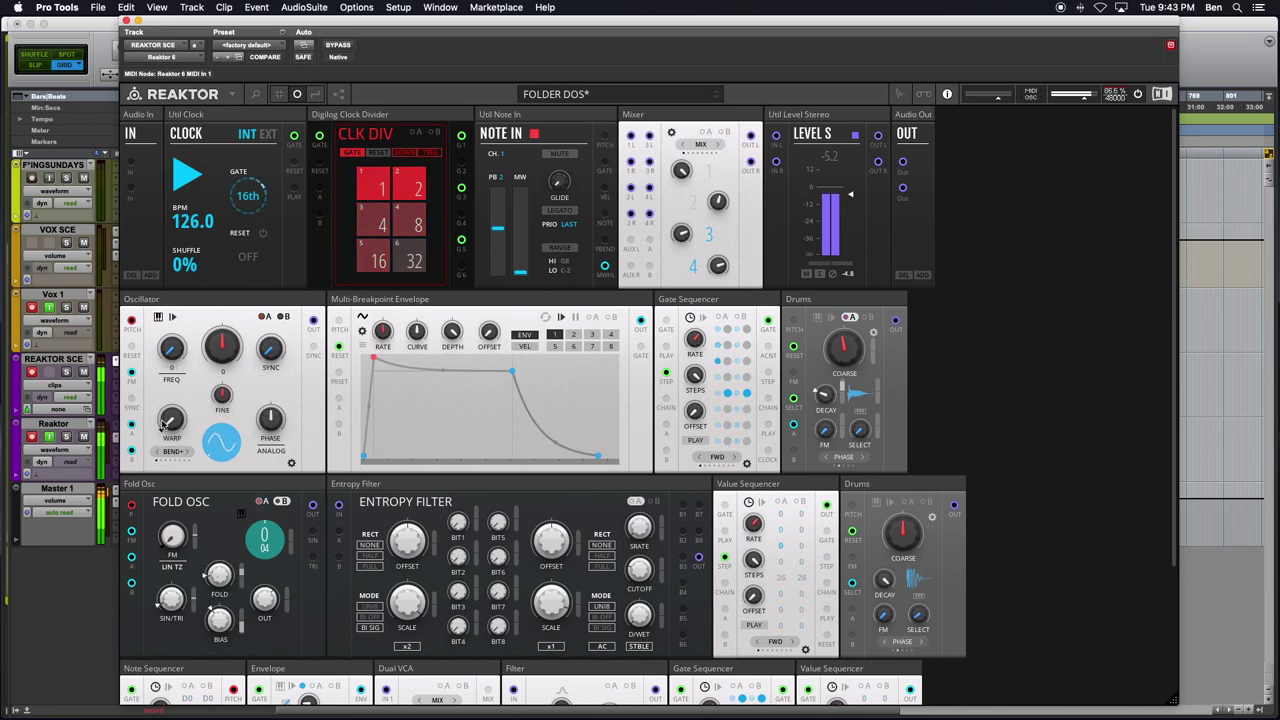
drag(171, 418, 156, 390)
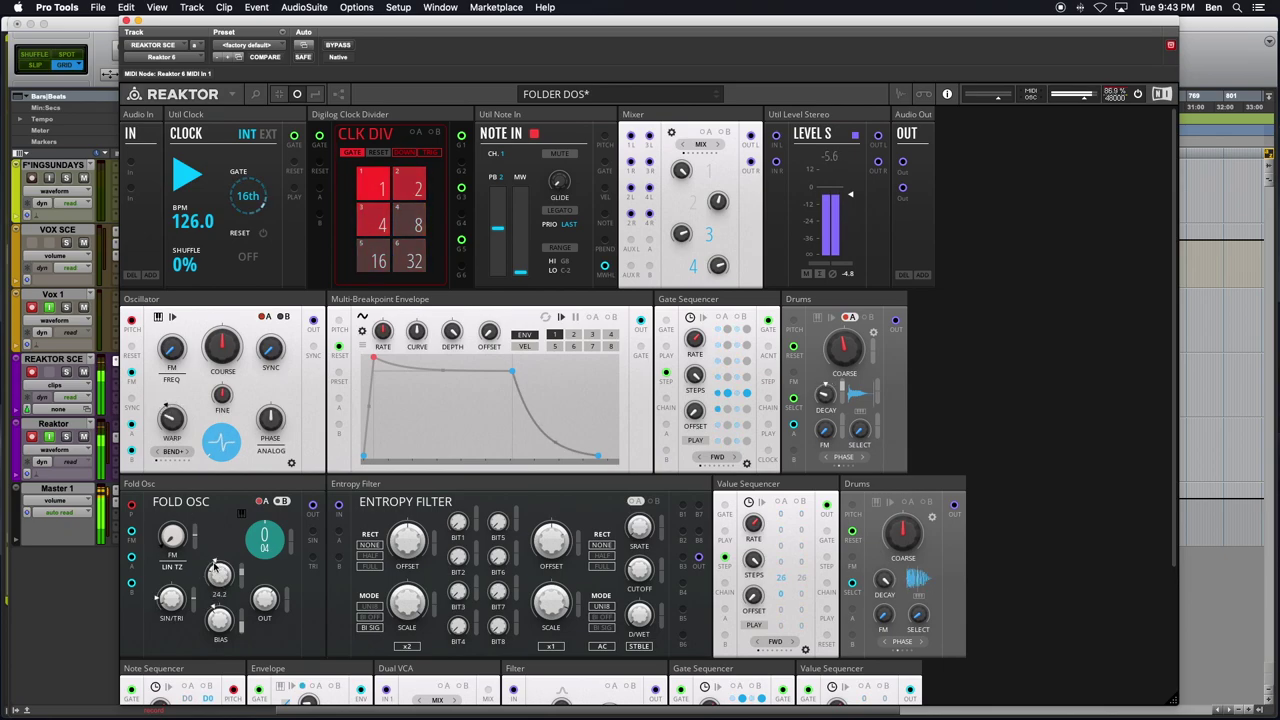
Unmute Mixer channels 1 and 2 and set the Clock's tempo to 116.0 BPM
click(693, 203)
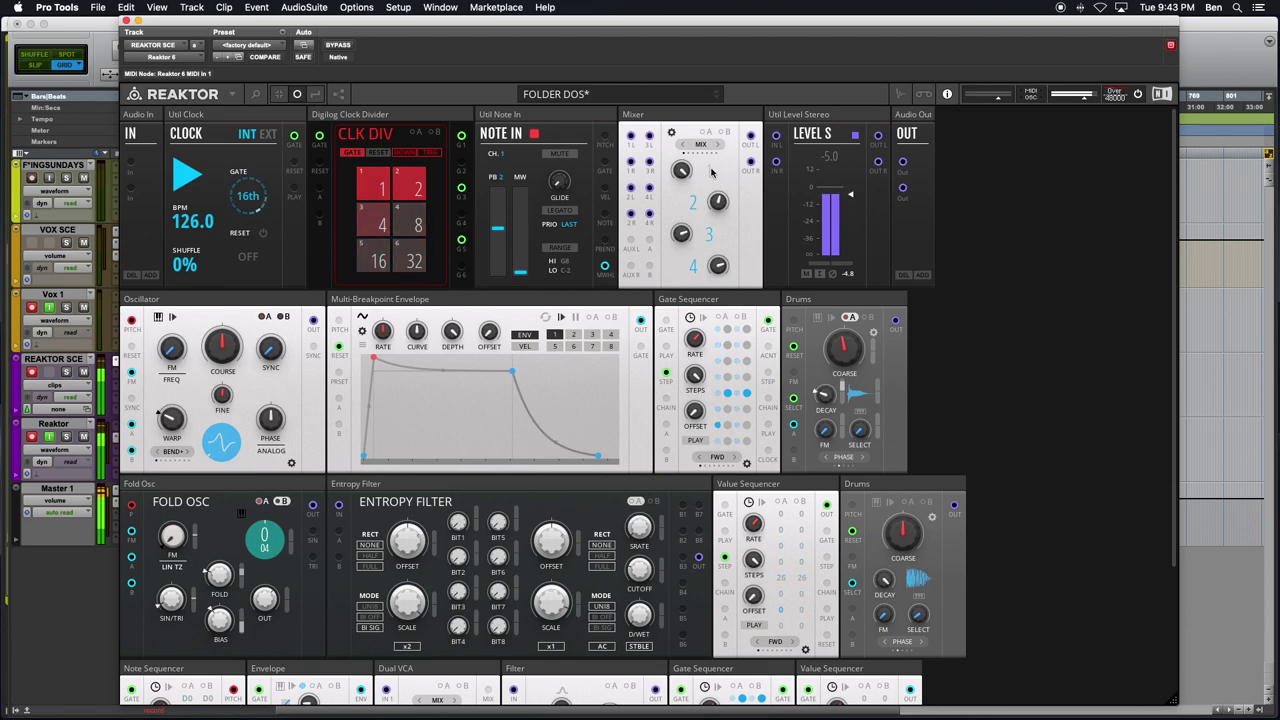
scroll(727, 242, down, 3)
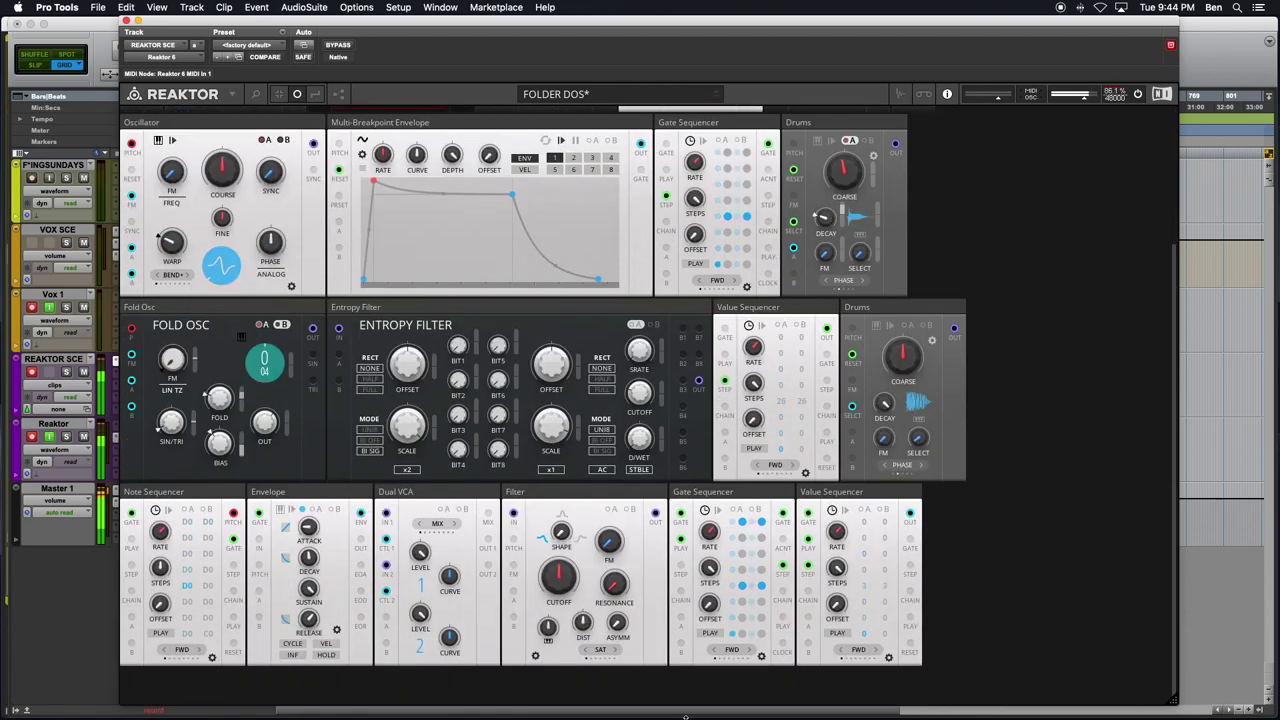
scroll(588, 543, up, 3)
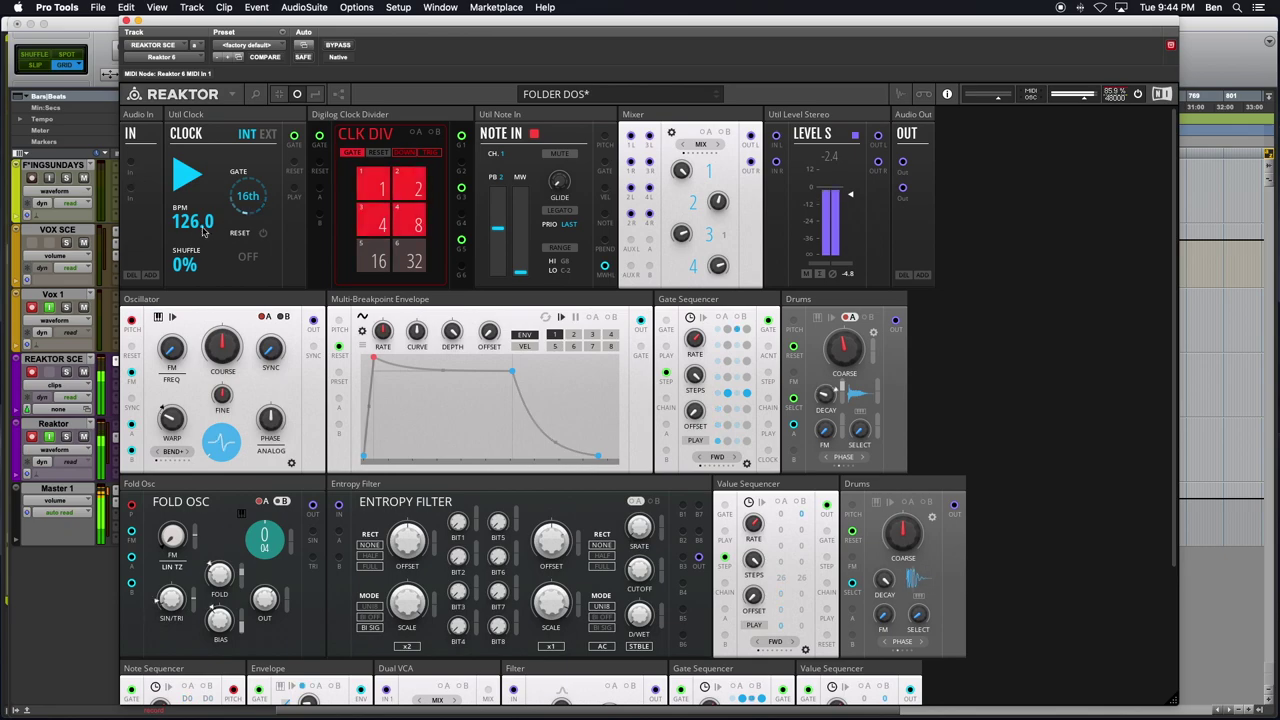
mouse_move(182, 221)
mouse_down()
mouse_move(180, 203)
mouse_move(181, 230)
mouse_move(183, 218)
mouse_up()
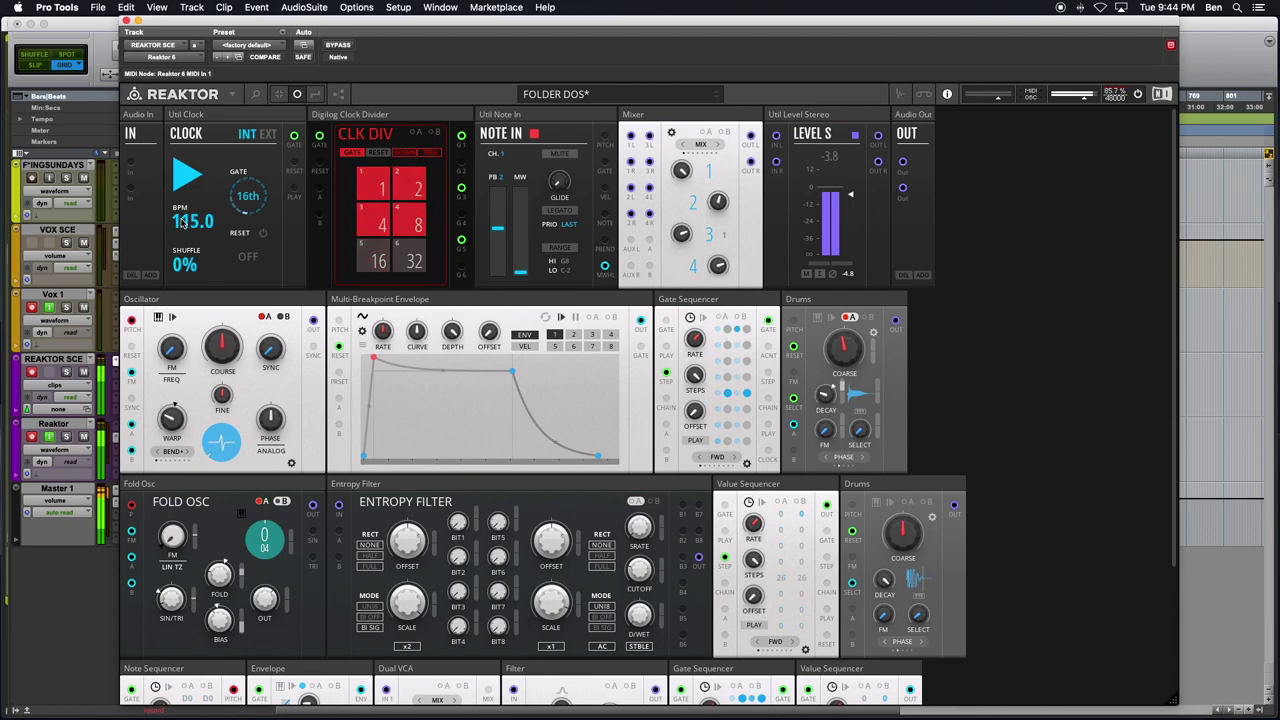
drag(182, 222, 181, 221)
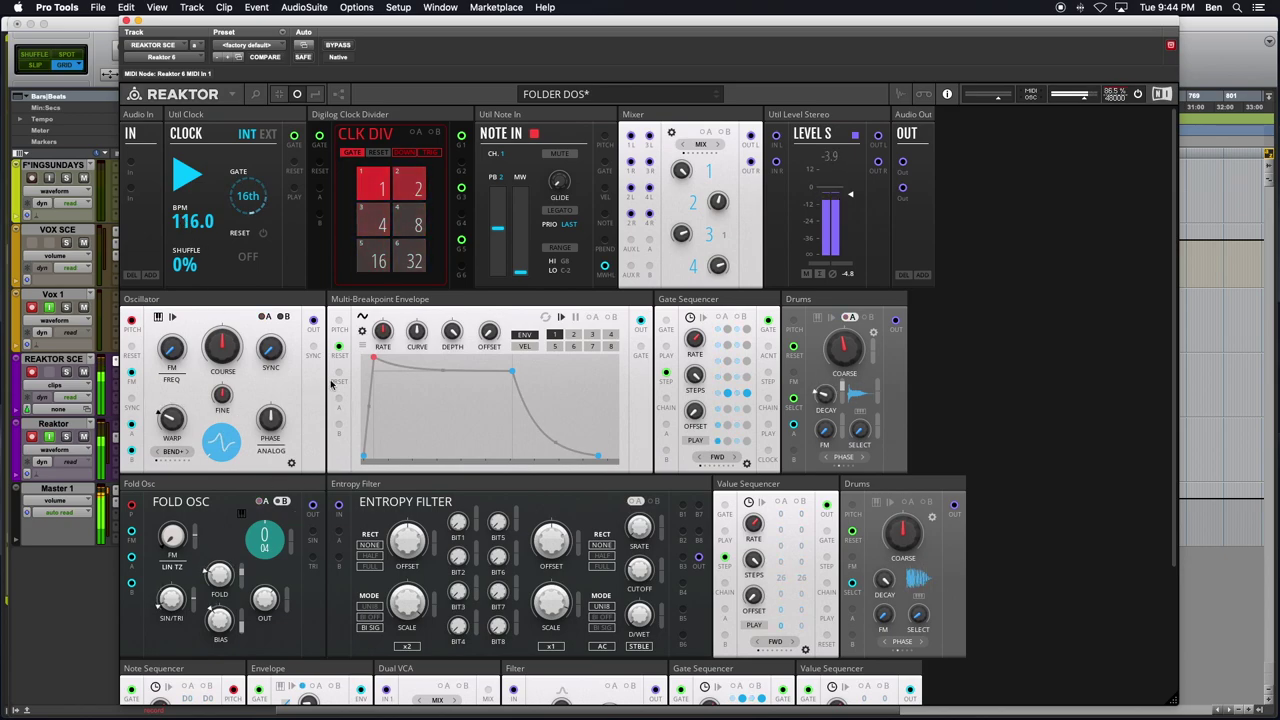
Invert the Multi-Breakpoint Envelope with a fully negative depth and set the Fold Osc's fold to 23
drag(454, 338, 433, 416)
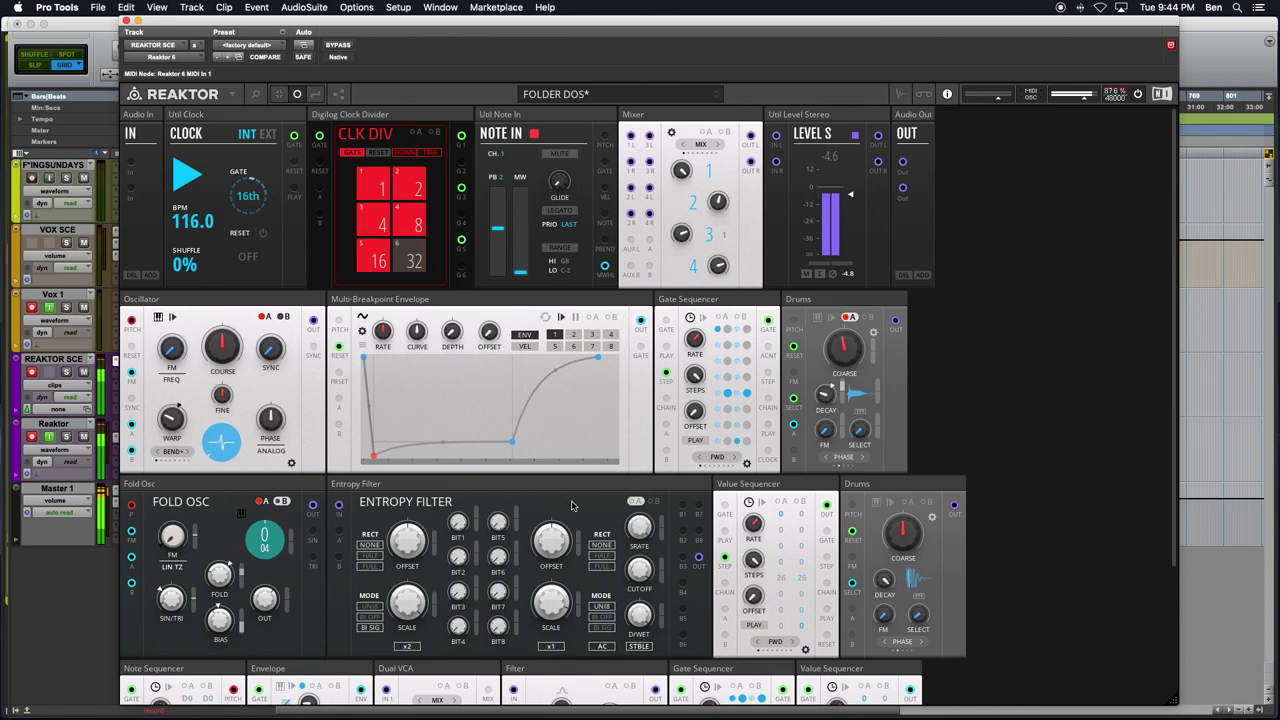
scroll(590, 530, down, 3)
scroll(573, 505, up, 3)
scroll(573, 505, down, 3)
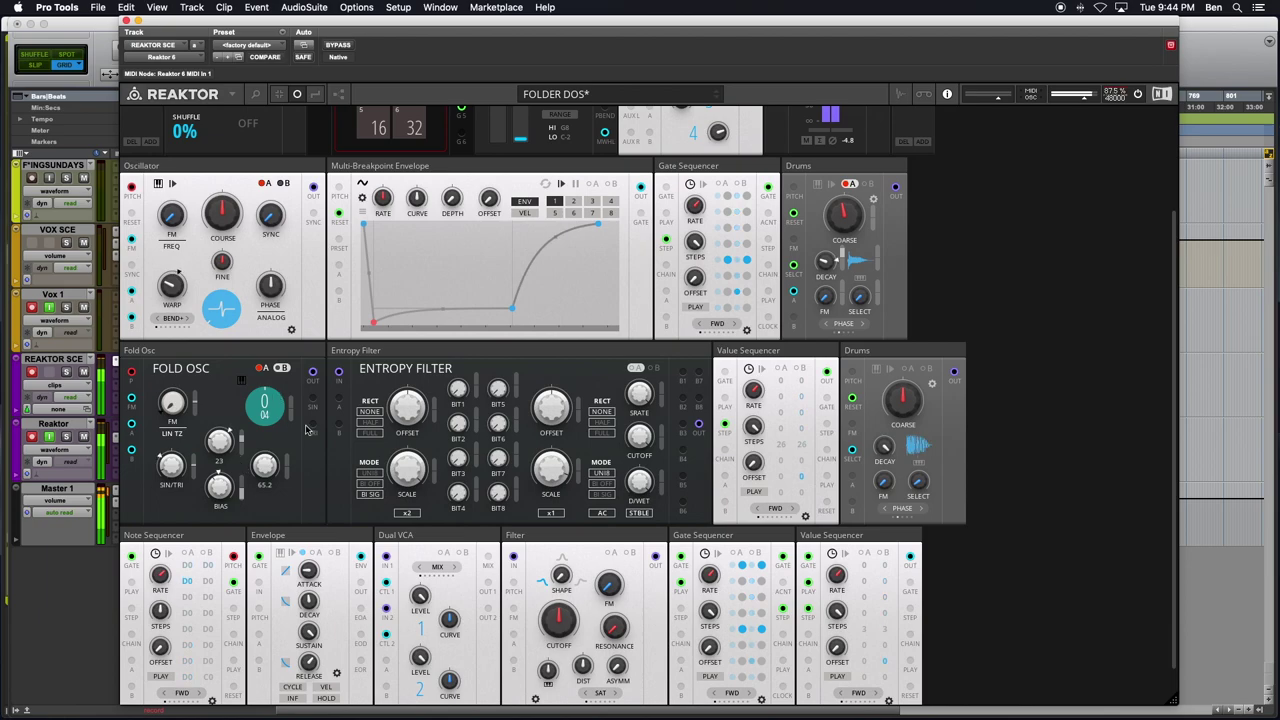
scroll(380, 400, up, 3)
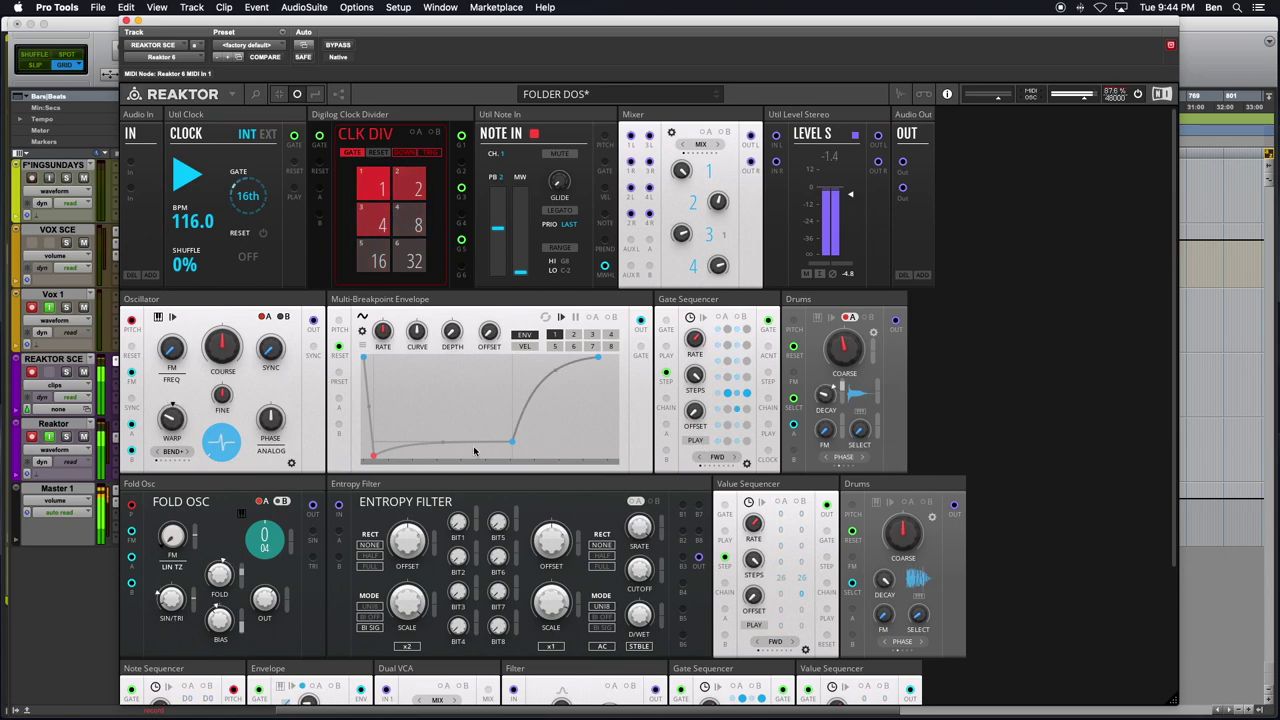
Reduce the Multi-Breakpoint Envelope's negative depth to about half, keeping the shape inverted
mouse_move(170, 532)
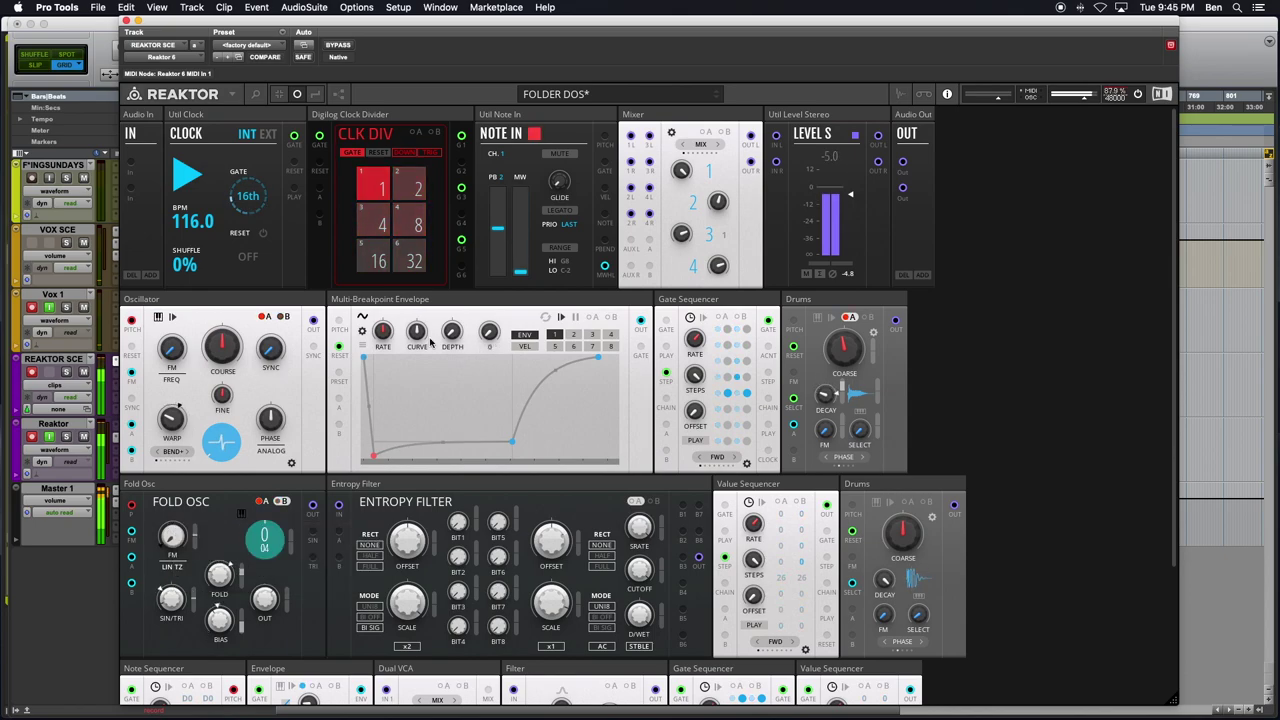
mouse_move(451, 335)
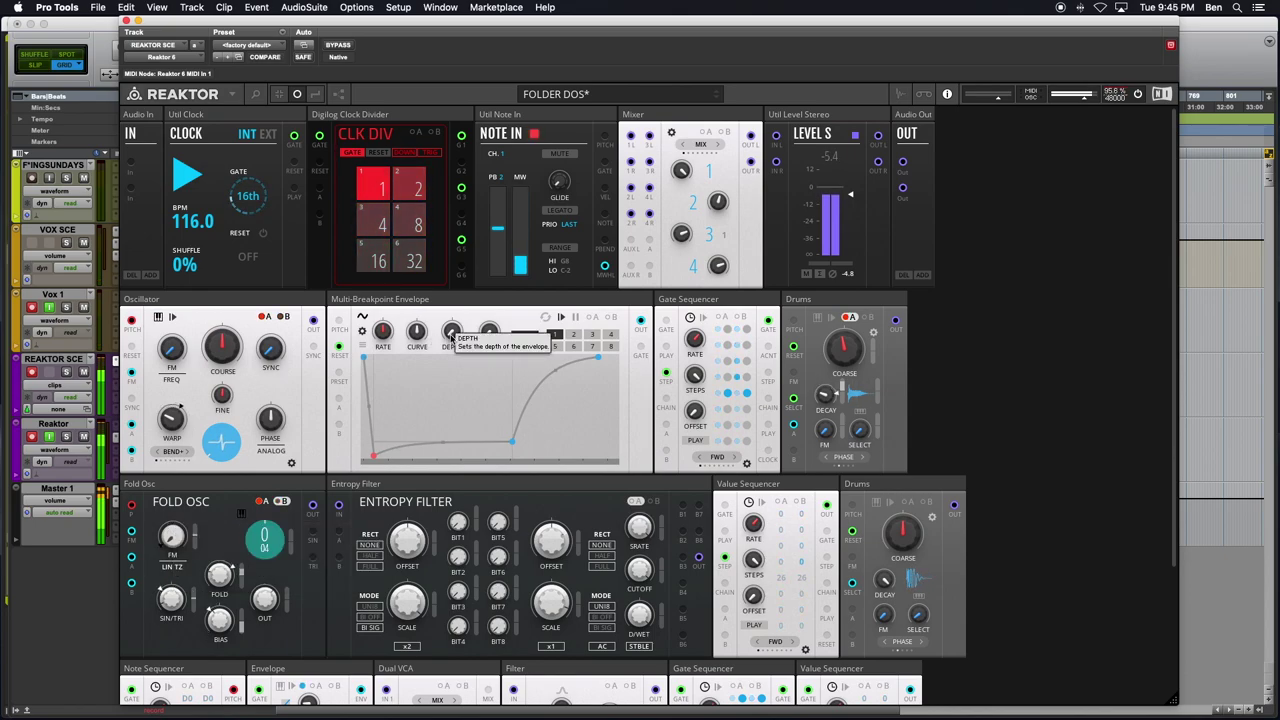
drag(451, 337, 452, 340)
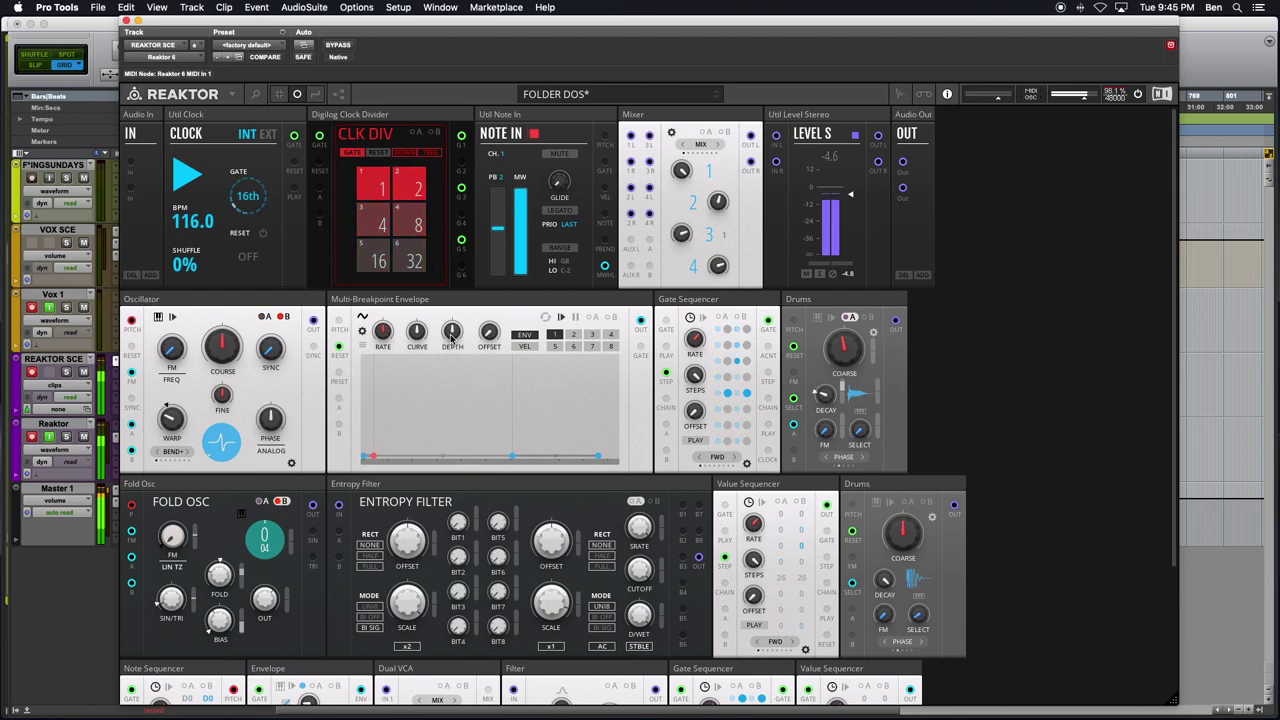
drag(448, 350, 458, 330)
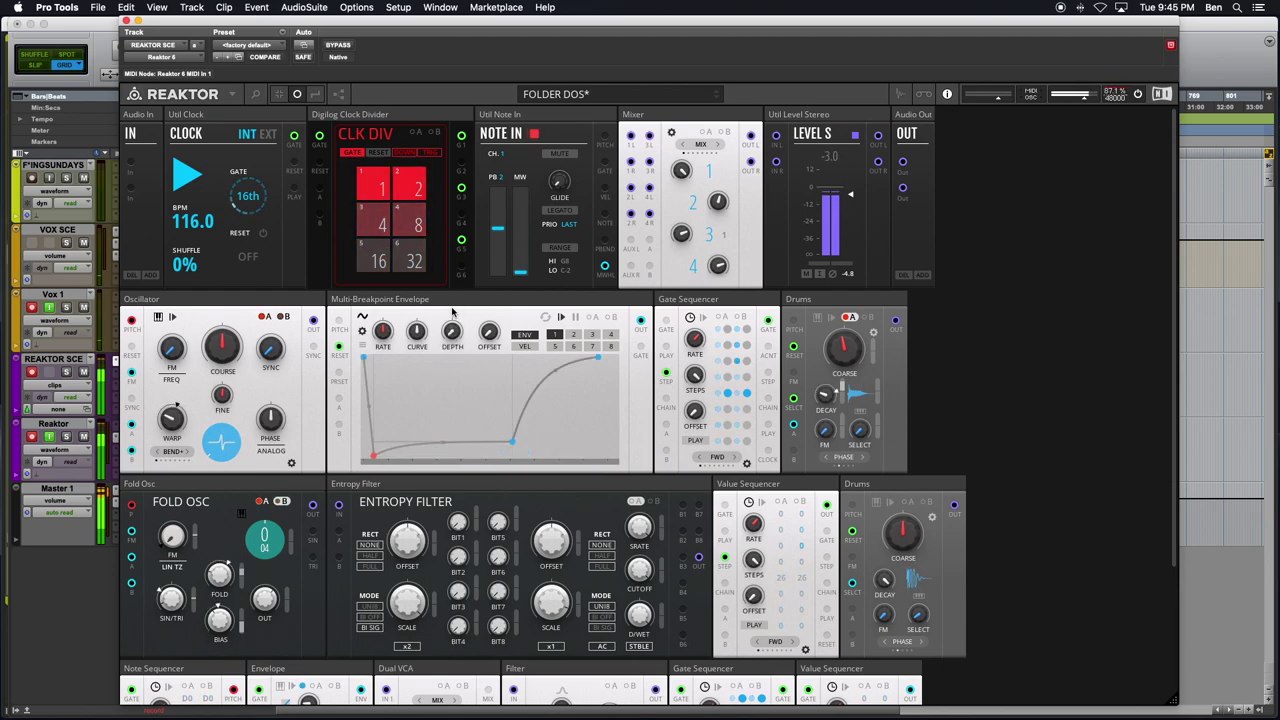
drag(458, 330, 458, 299)
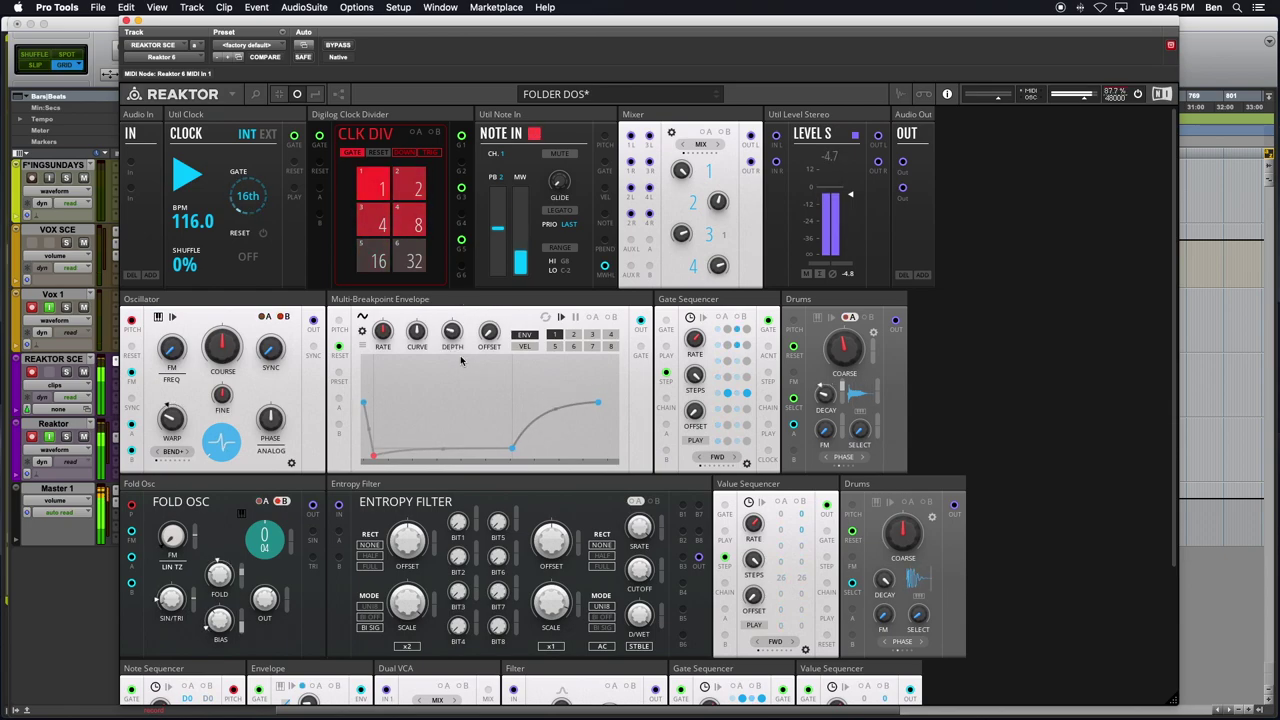
mouse_move(452, 334)
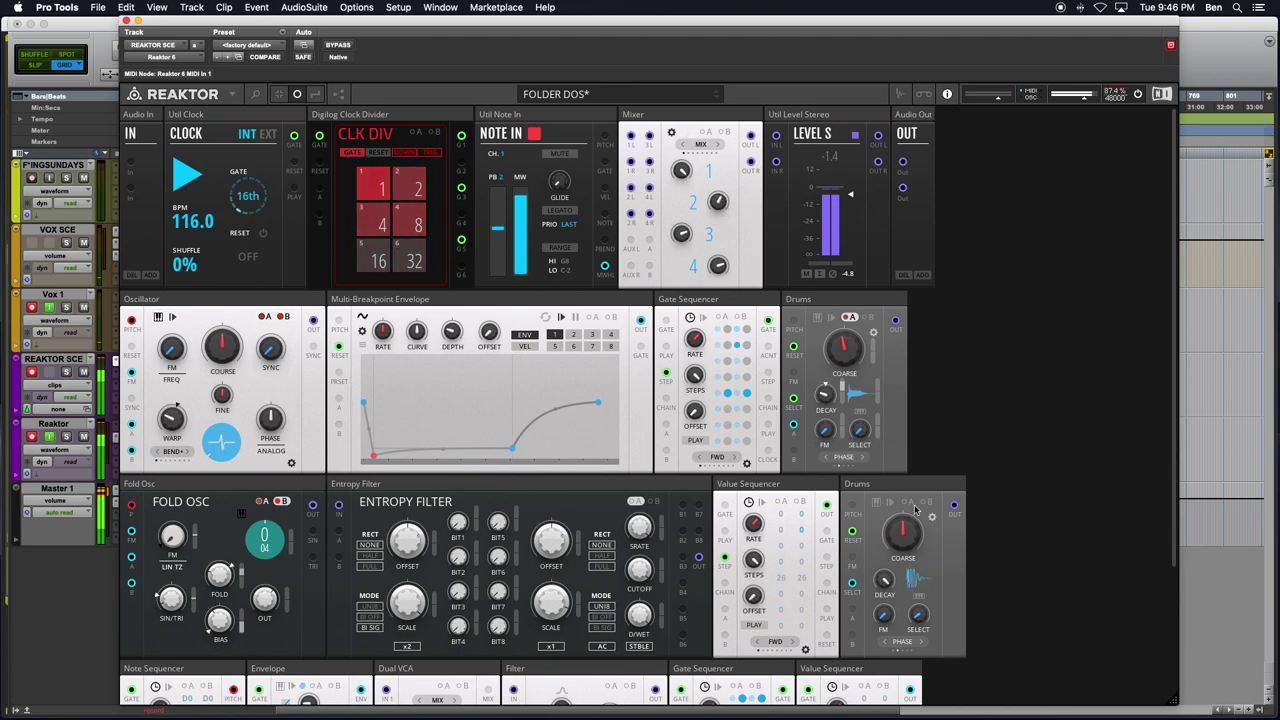
Try the Multi-Breakpoint Envelope's rate at 100.0 and return it to its middle setting
scroll(921, 428, down, 5)
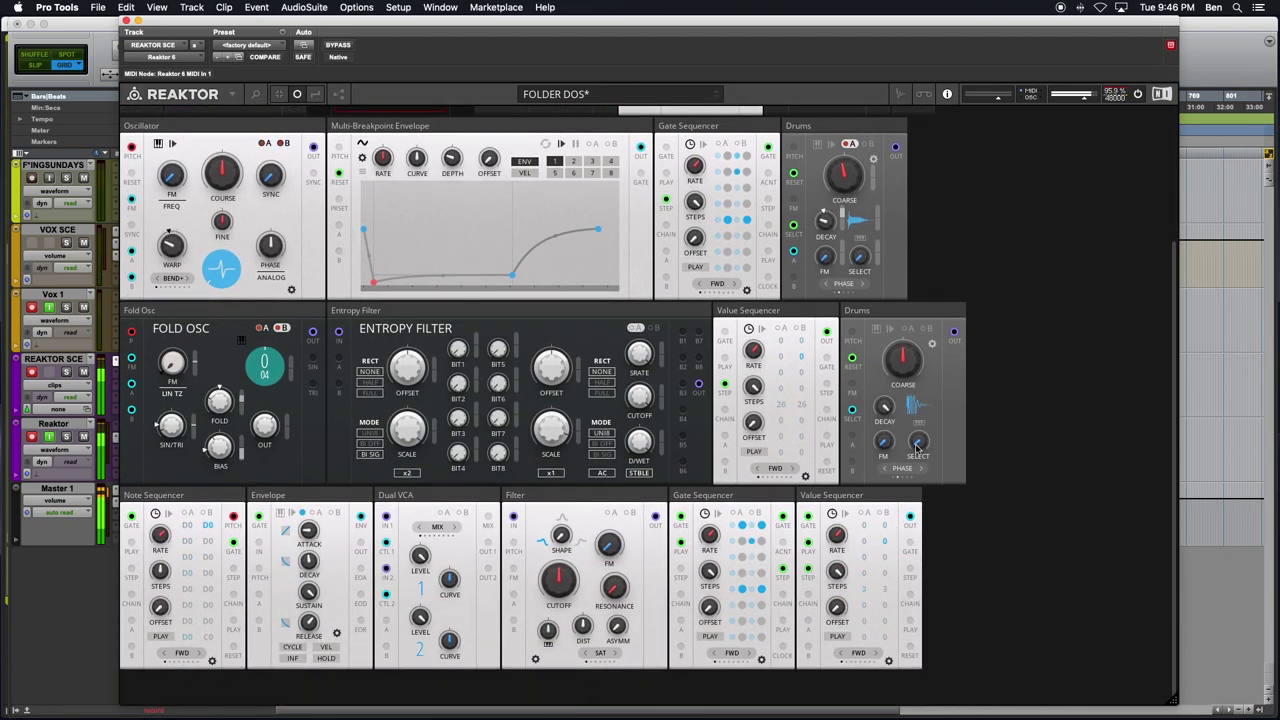
mouse_move(453, 178)
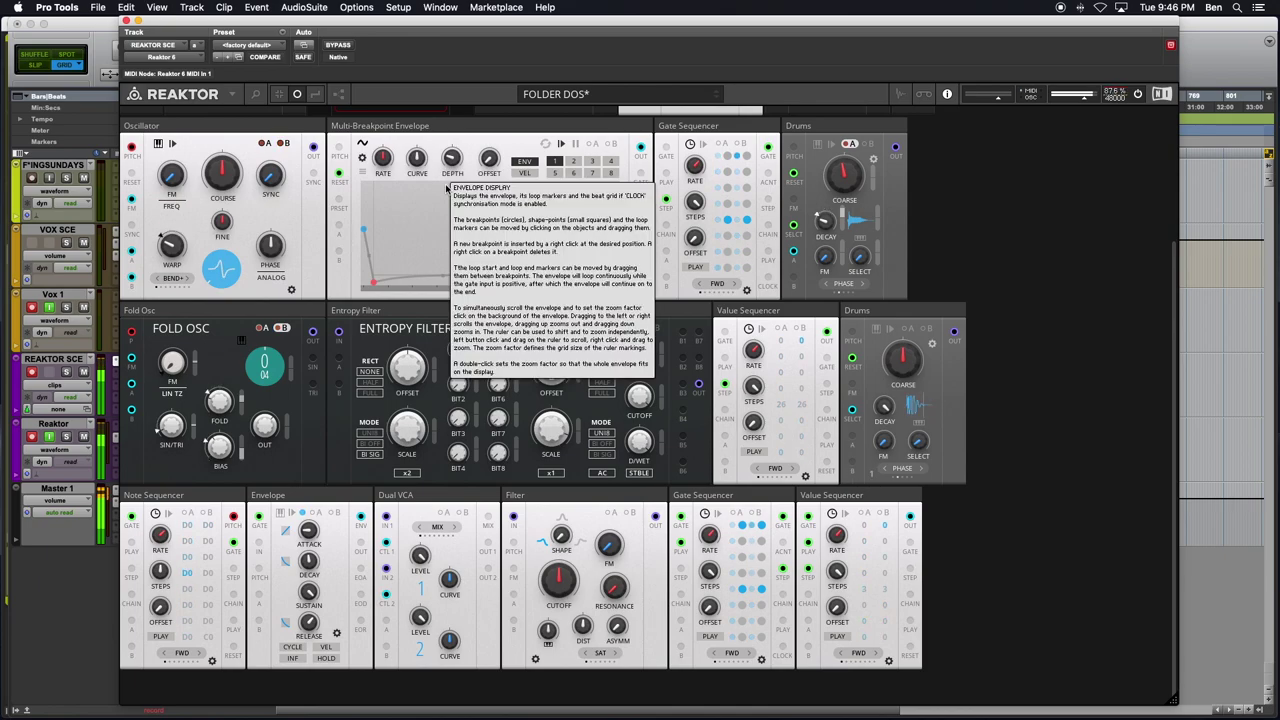
mouse_move(385, 165)
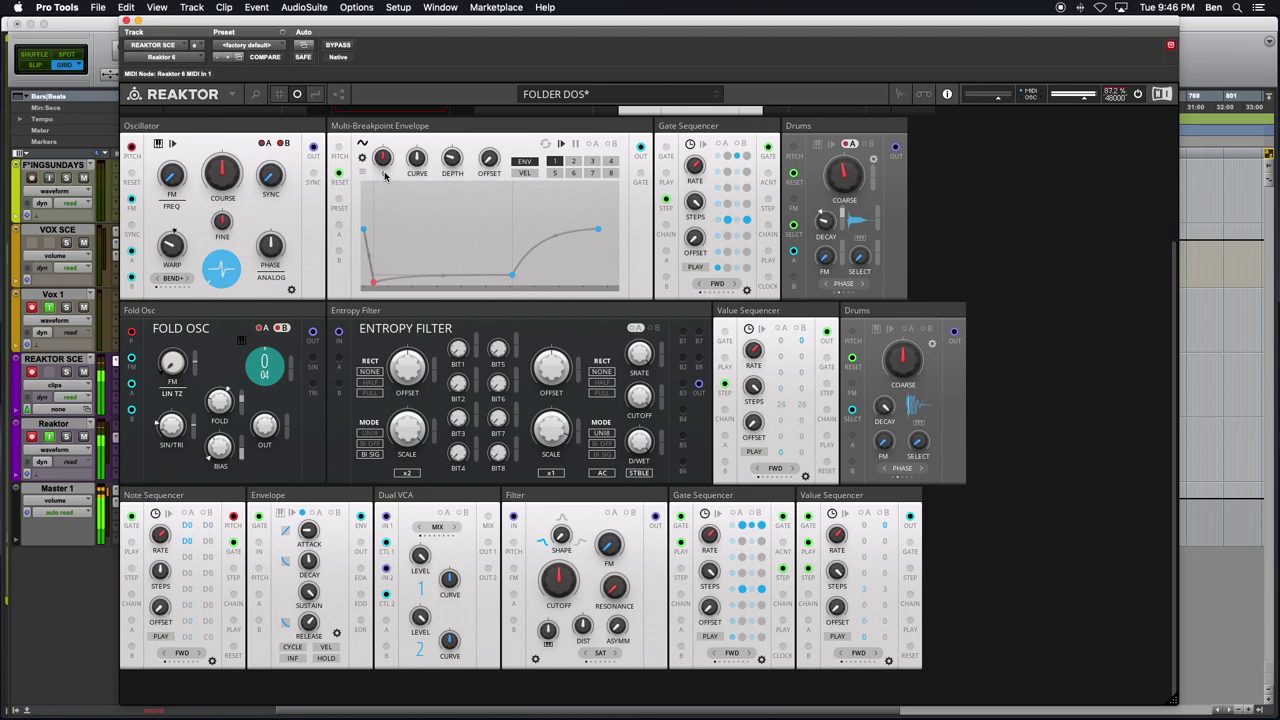
drag(382, 160, 385, 110)
drag(381, 188, 380, 131)
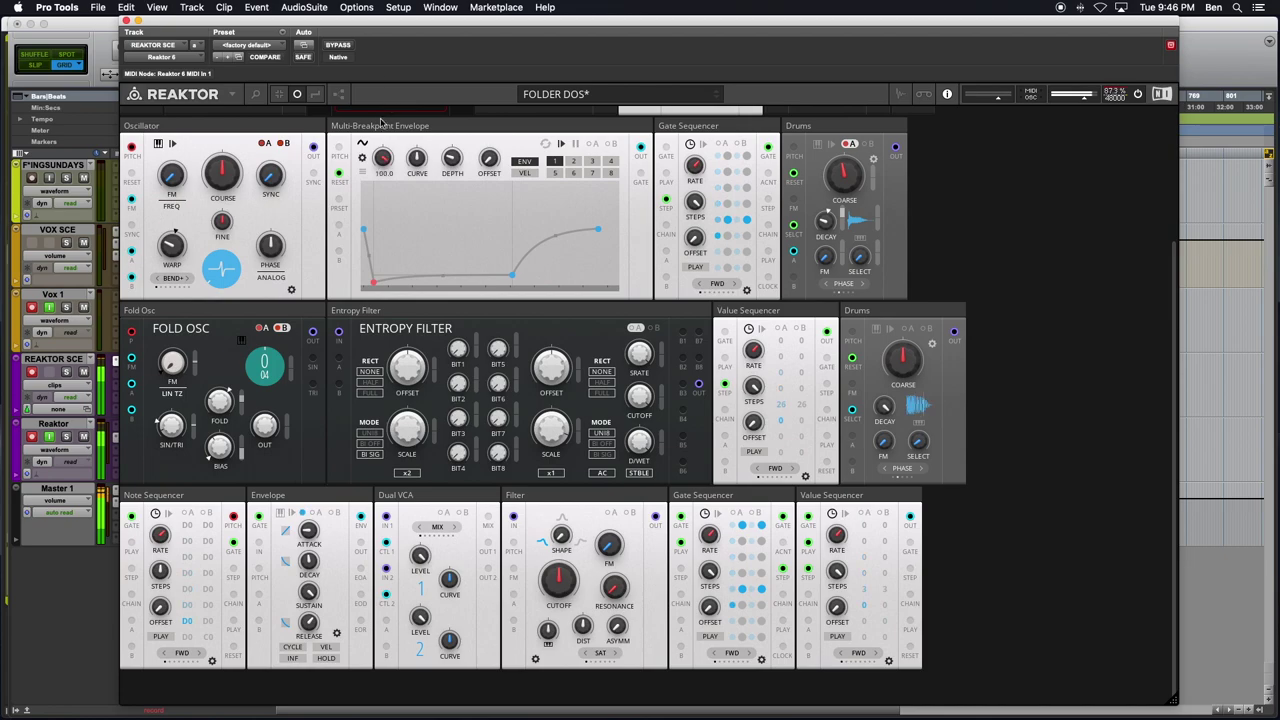
drag(383, 157, 385, 216)
Try a start offset of 1 on the Multi-Breakpoint Envelope, reset it, and make the negative depth slightly stronger
drag(489, 160, 493, 108)
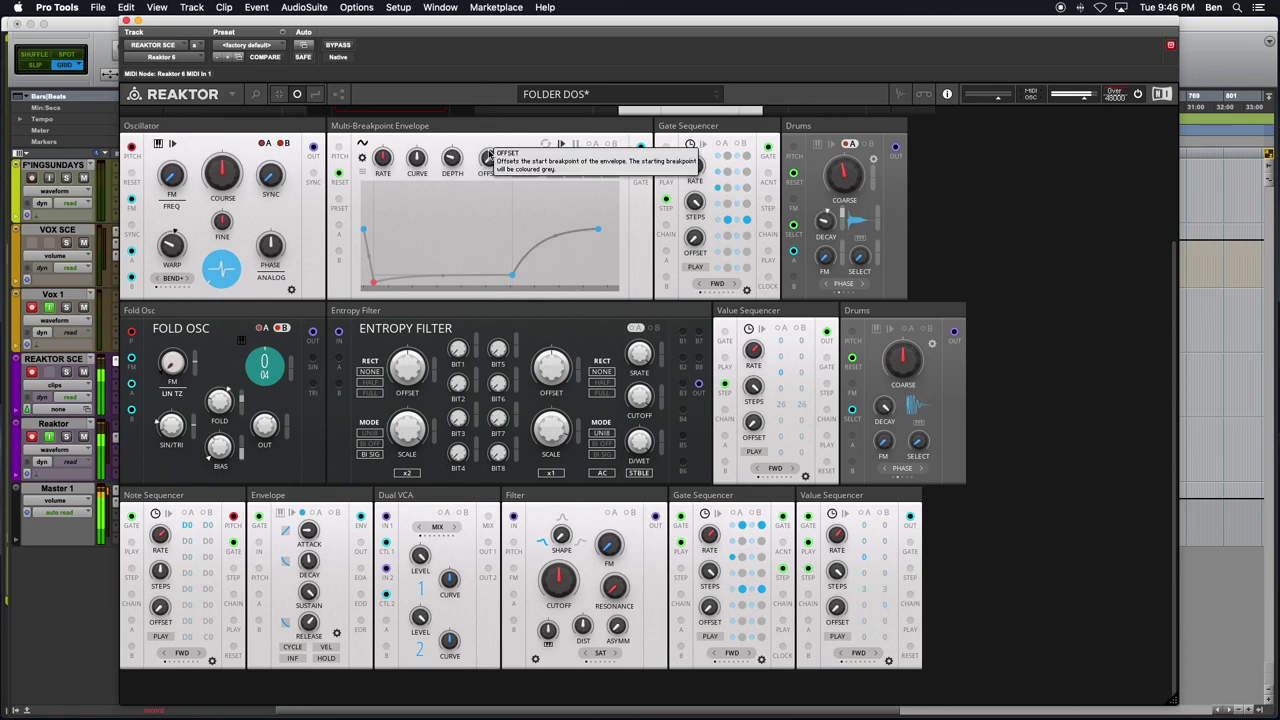
drag(490, 158, 491, 128)
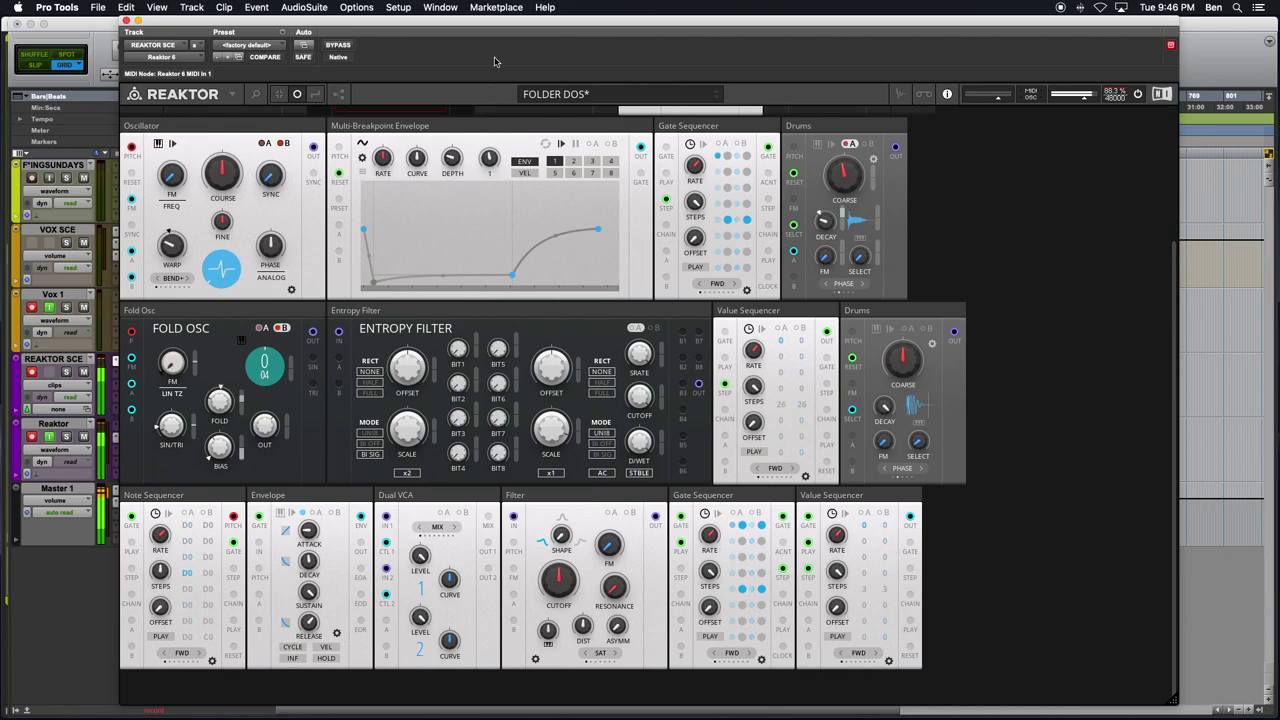
mouse_move(452, 158)
mouse_down()
mouse_move(445, 186)
mouse_move(457, 176)
mouse_up()
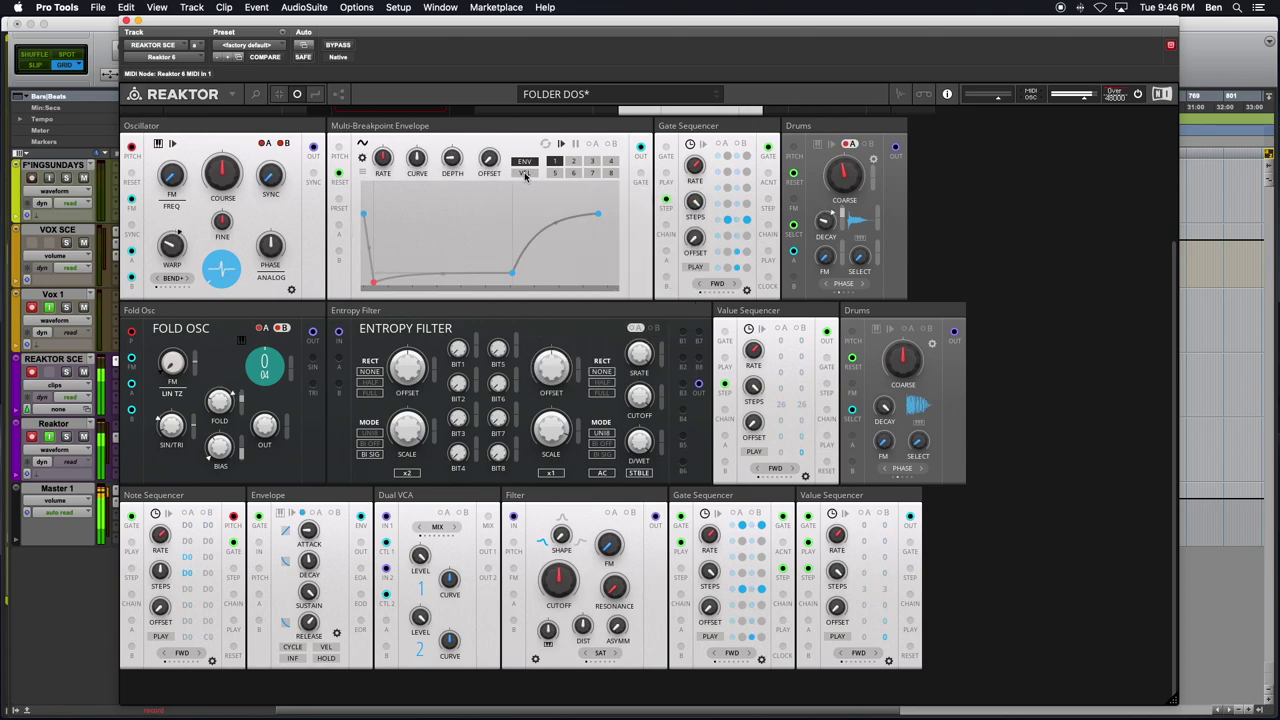
Audition the Multi-Breakpoint Envelope's stored shapes 5, 2, 6 and 3, and return to shape 1
click(554, 173)
click(573, 161)
click(573, 173)
click(590, 163)
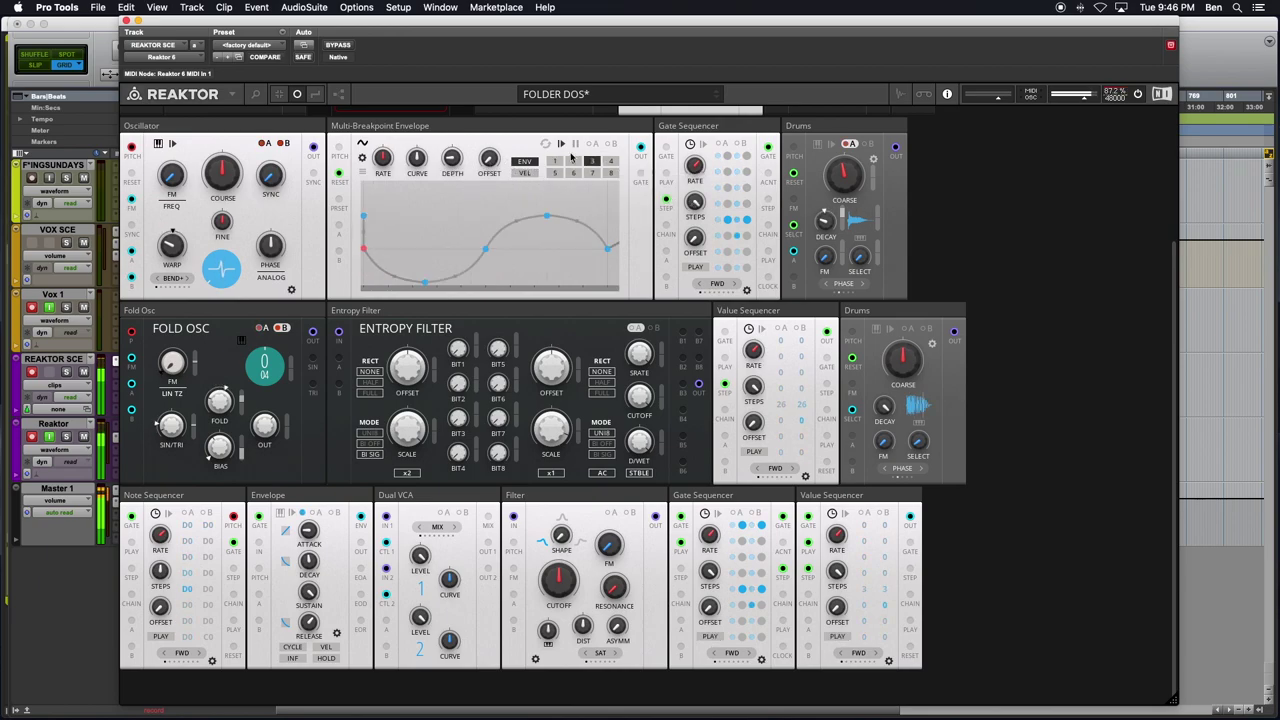
click(571, 161)
click(559, 164)
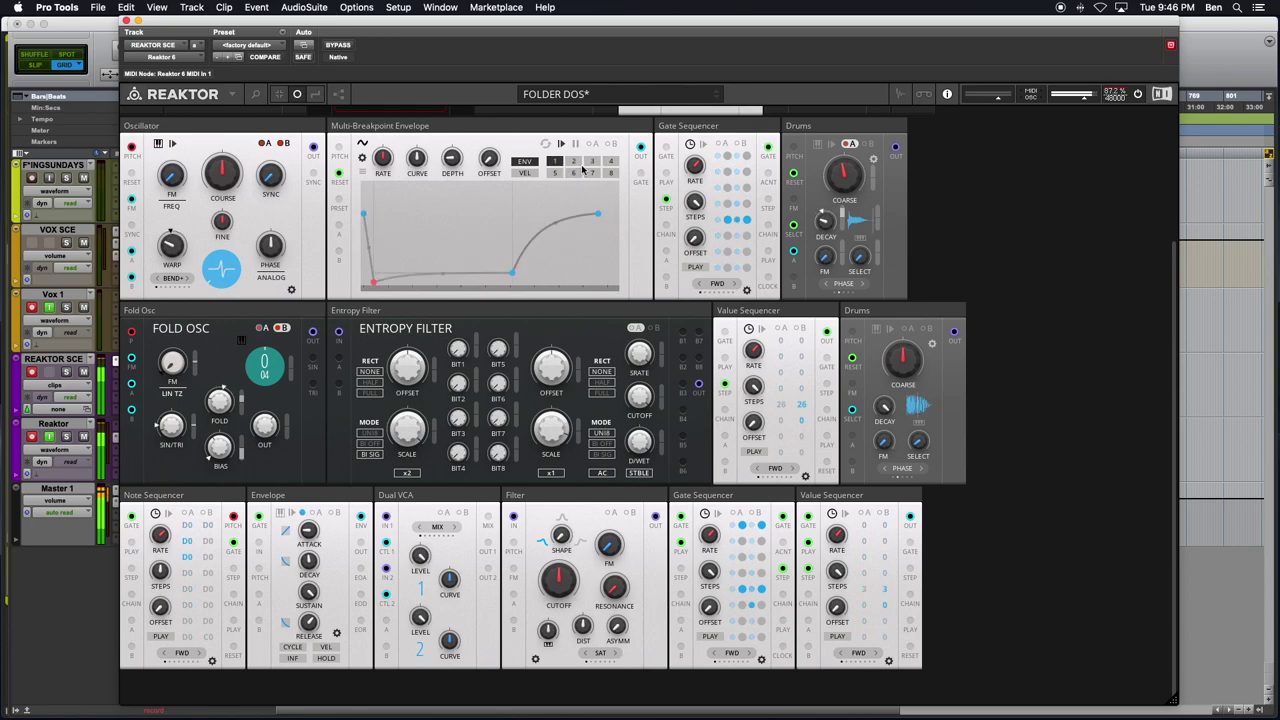
Audition the Multi-Breakpoint Envelope's shapes 6 and 2 and select shape 5
click(573, 173)
click(576, 163)
click(576, 165)
click(556, 173)
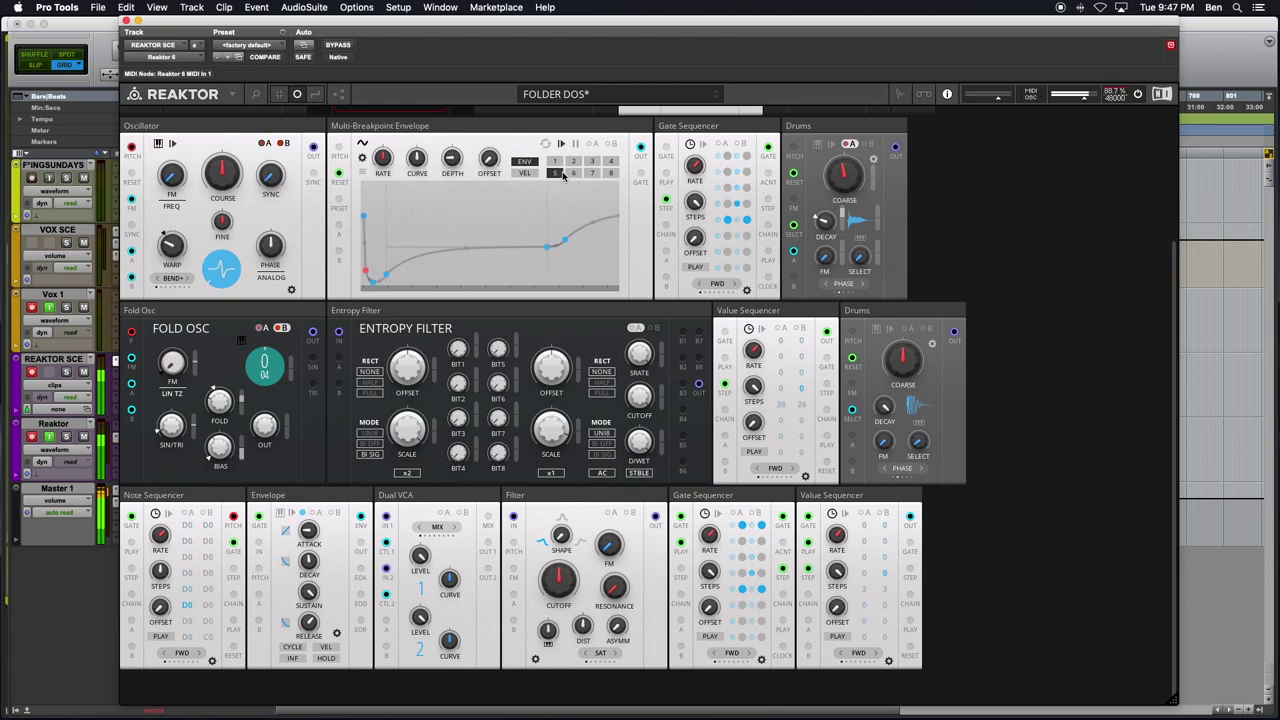
Audition the Multi-Breakpoint Envelope's shape 4 and return to shape 5
click(608, 164)
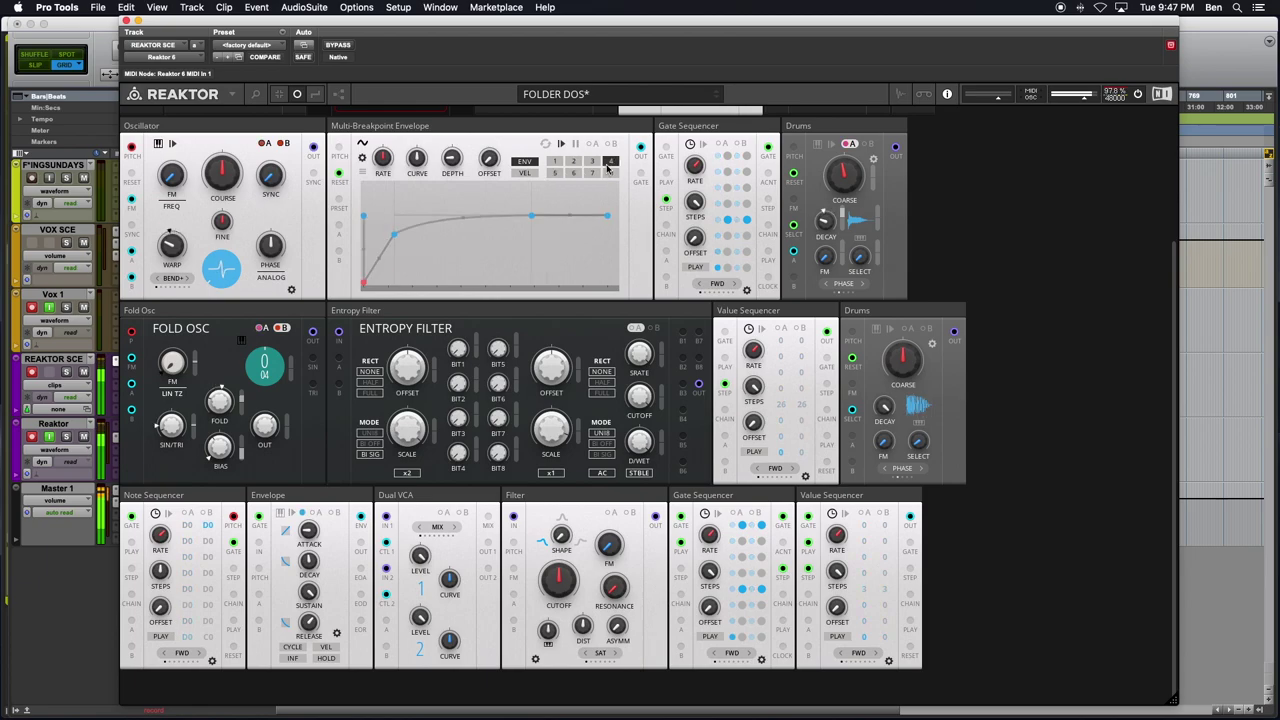
click(555, 173)
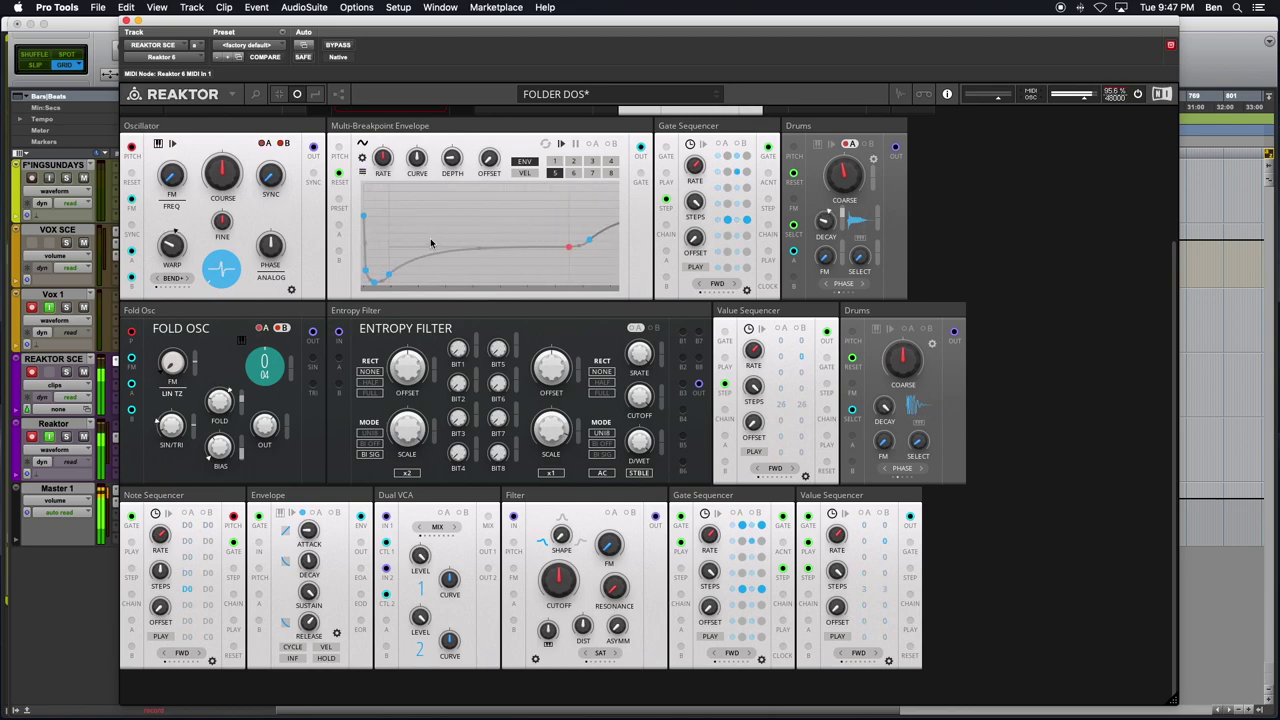
Enable MIDI control in the Multi-Breakpoint Envelope's settings with the red colour, set it to D-1, and return to the envelope display
click(363, 158)
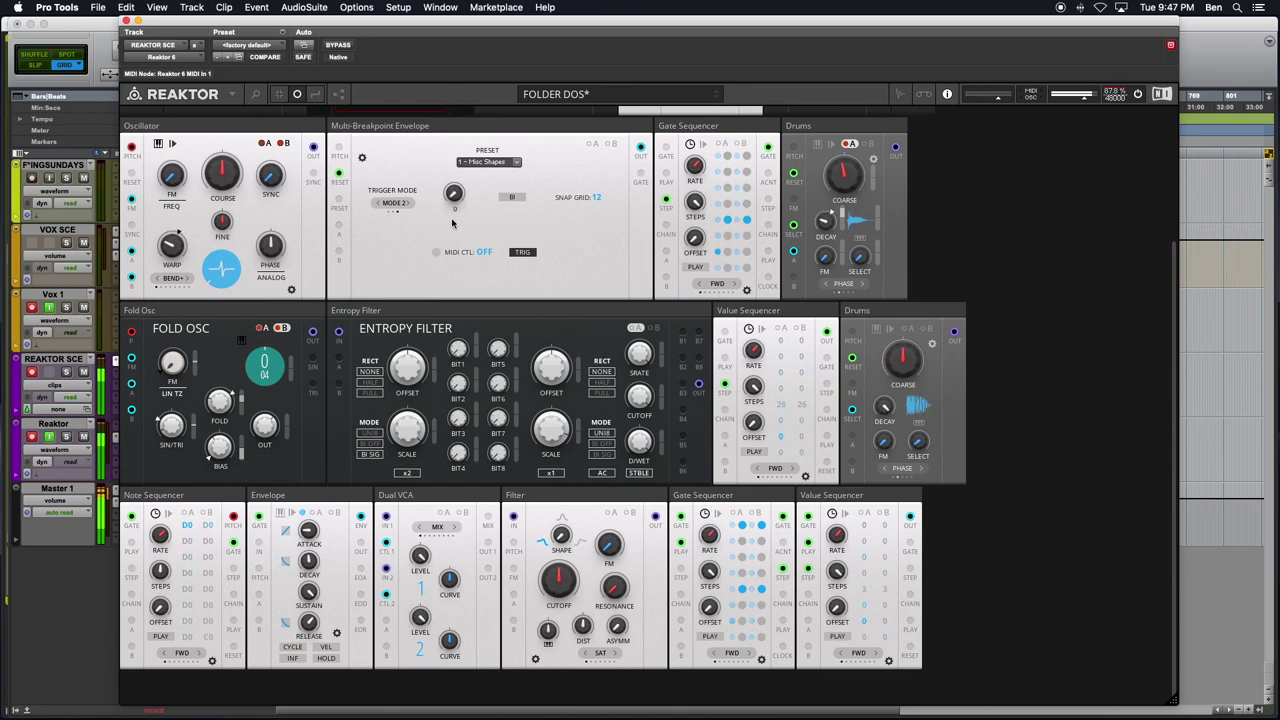
click(437, 254)
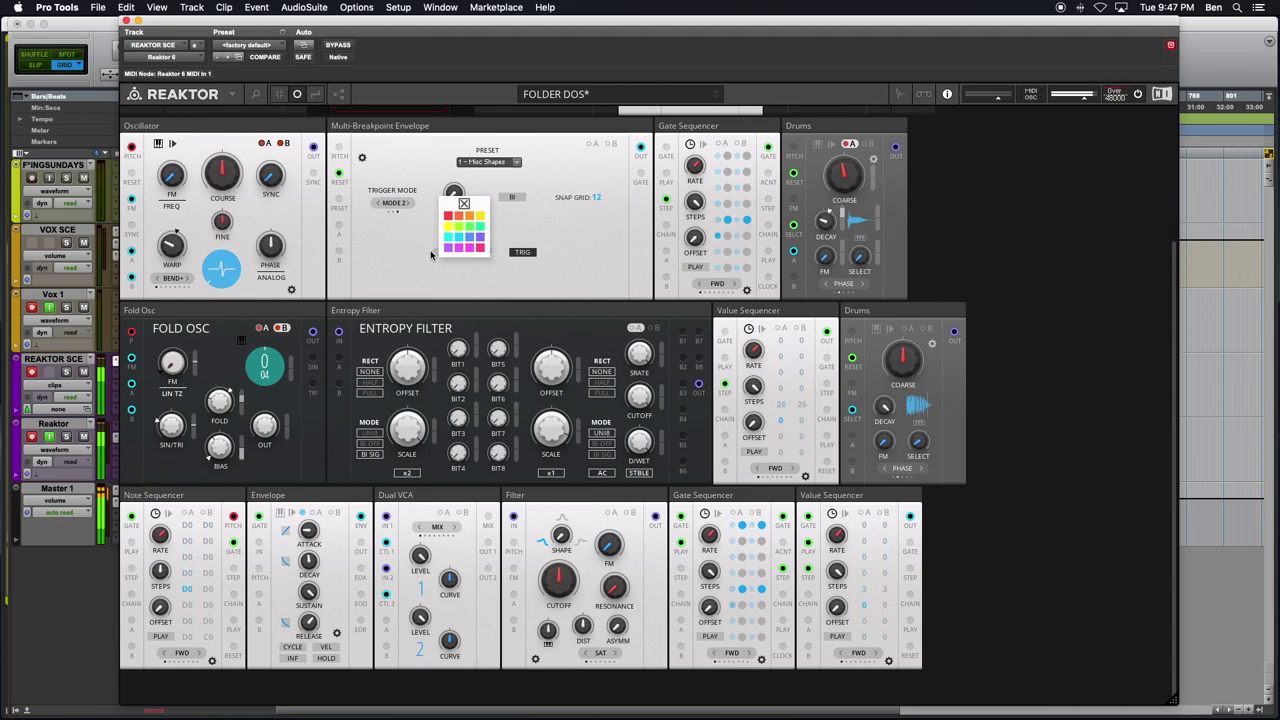
click(463, 219)
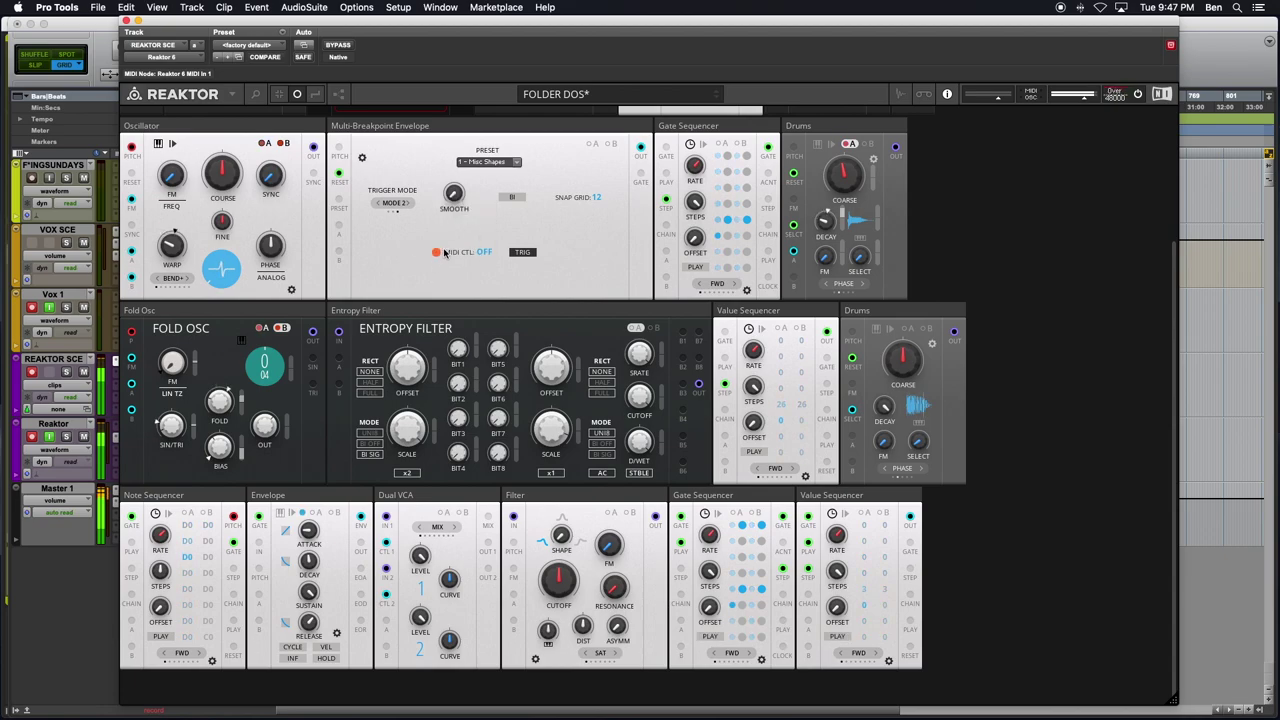
click(437, 254)
click(447, 216)
key(alt)
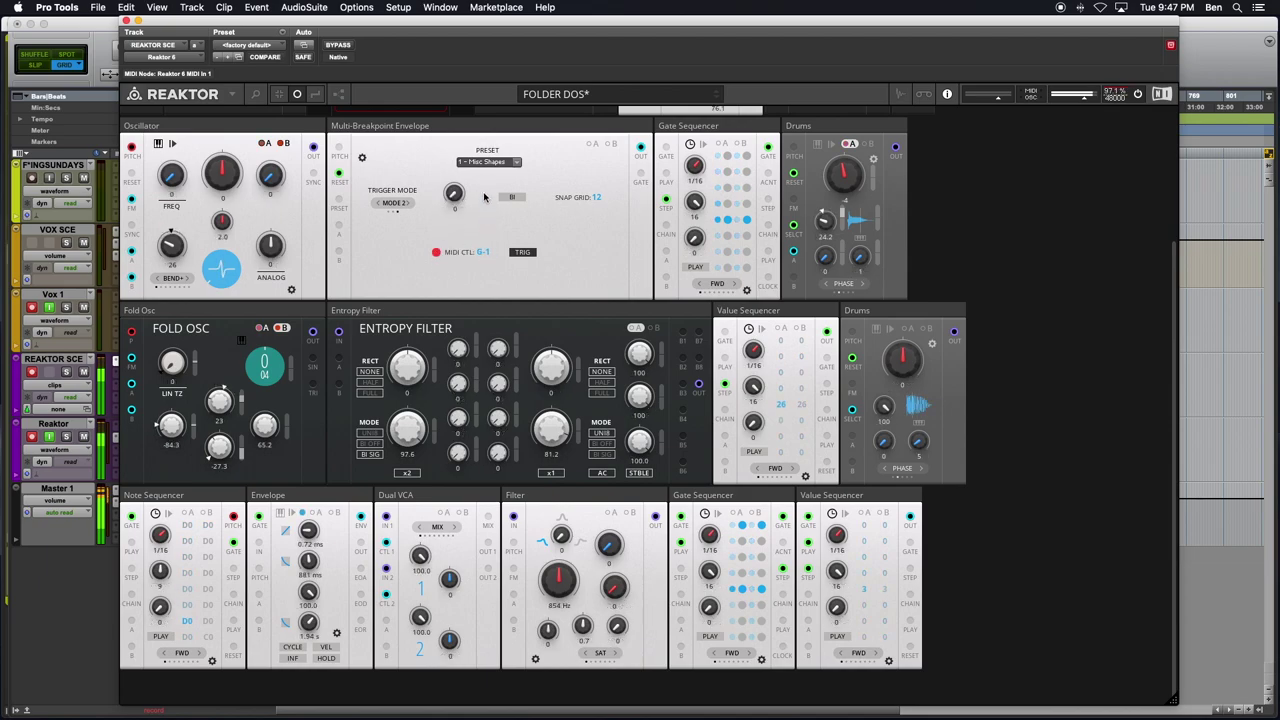
key(alt)
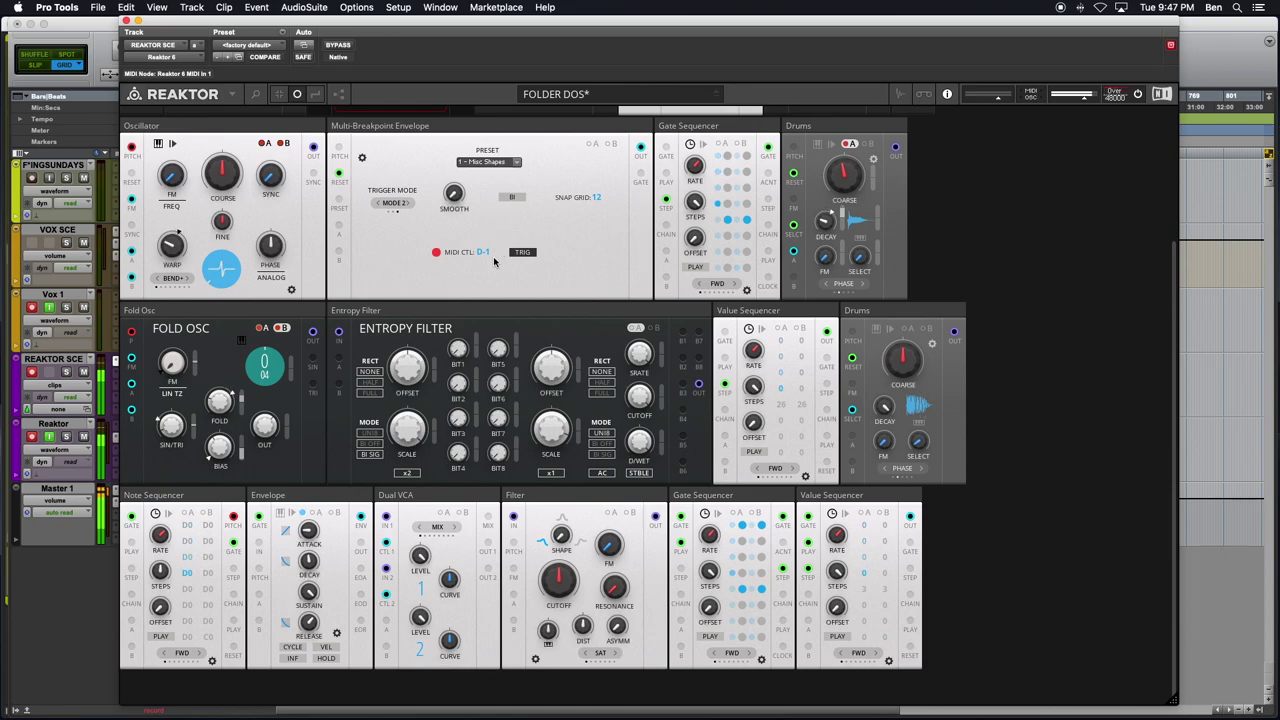
right_click(495, 264)
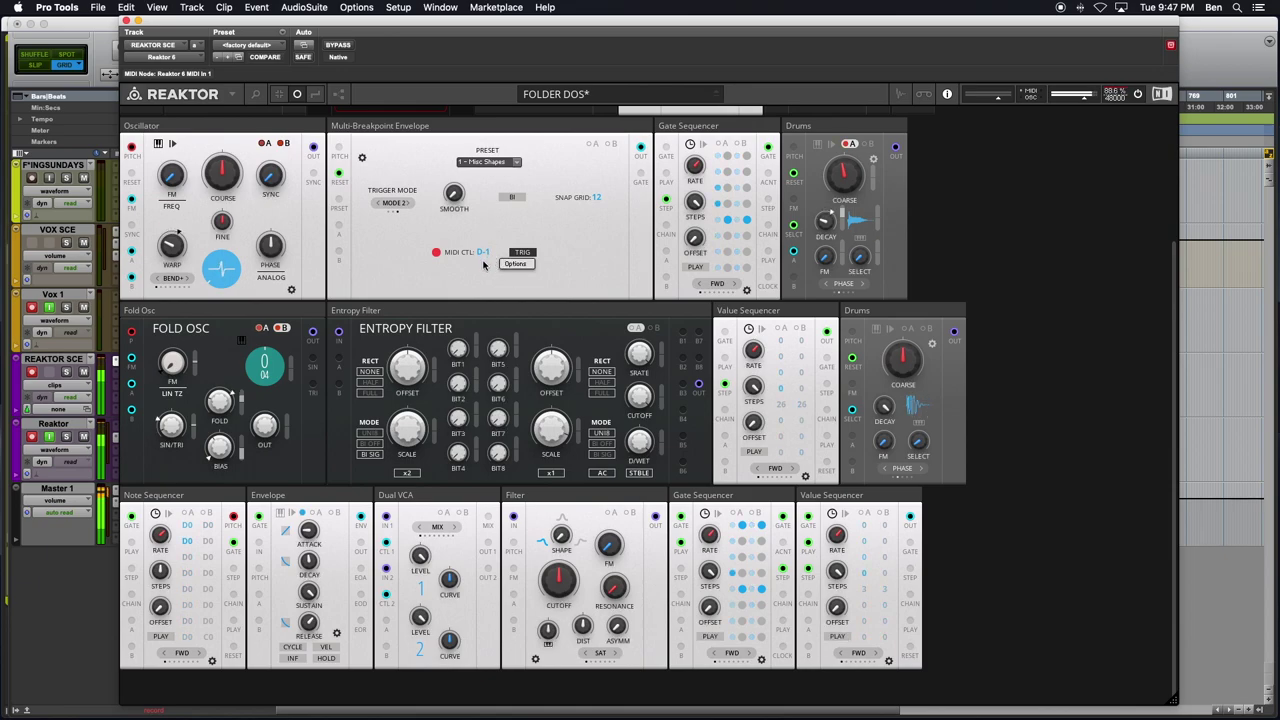
click(481, 252)
click(360, 158)
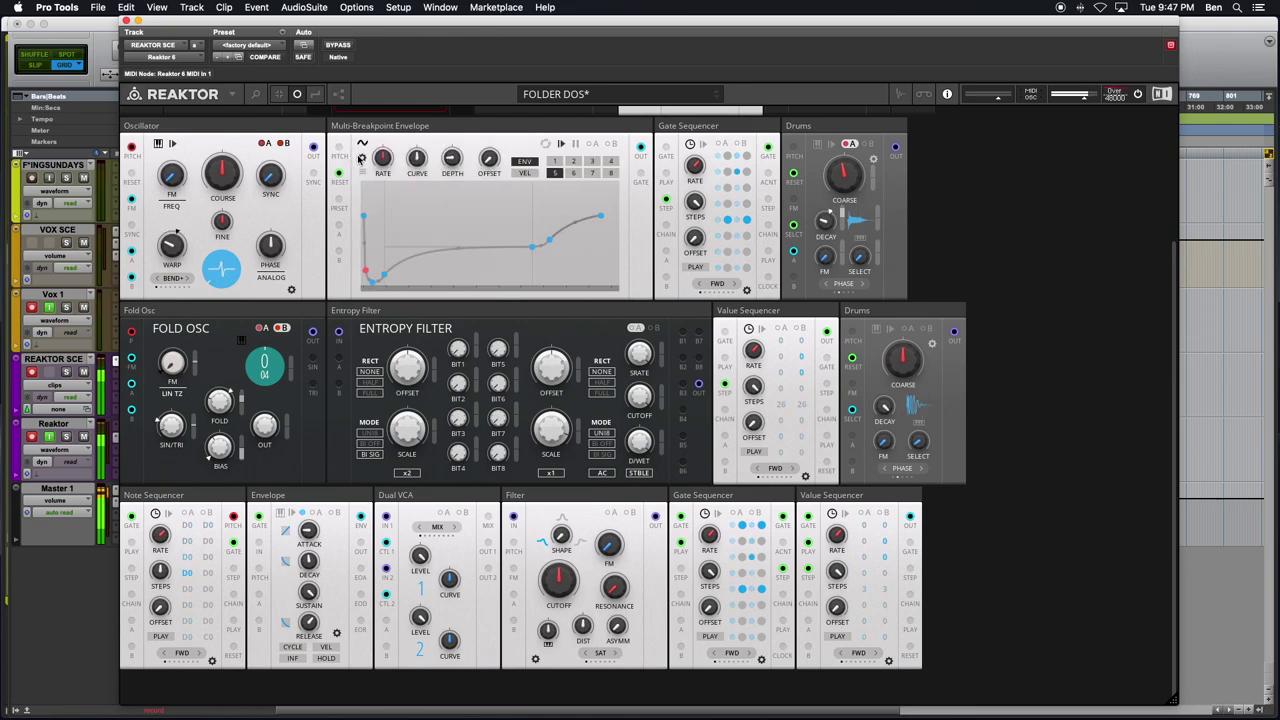
Reduce the Multi-Breakpoint Envelope's negative depth to -48.0
click(568, 171)
mouse_move(452, 158)
mouse_down()
mouse_move(462, 50)
mouse_move(449, 155)
mouse_up()
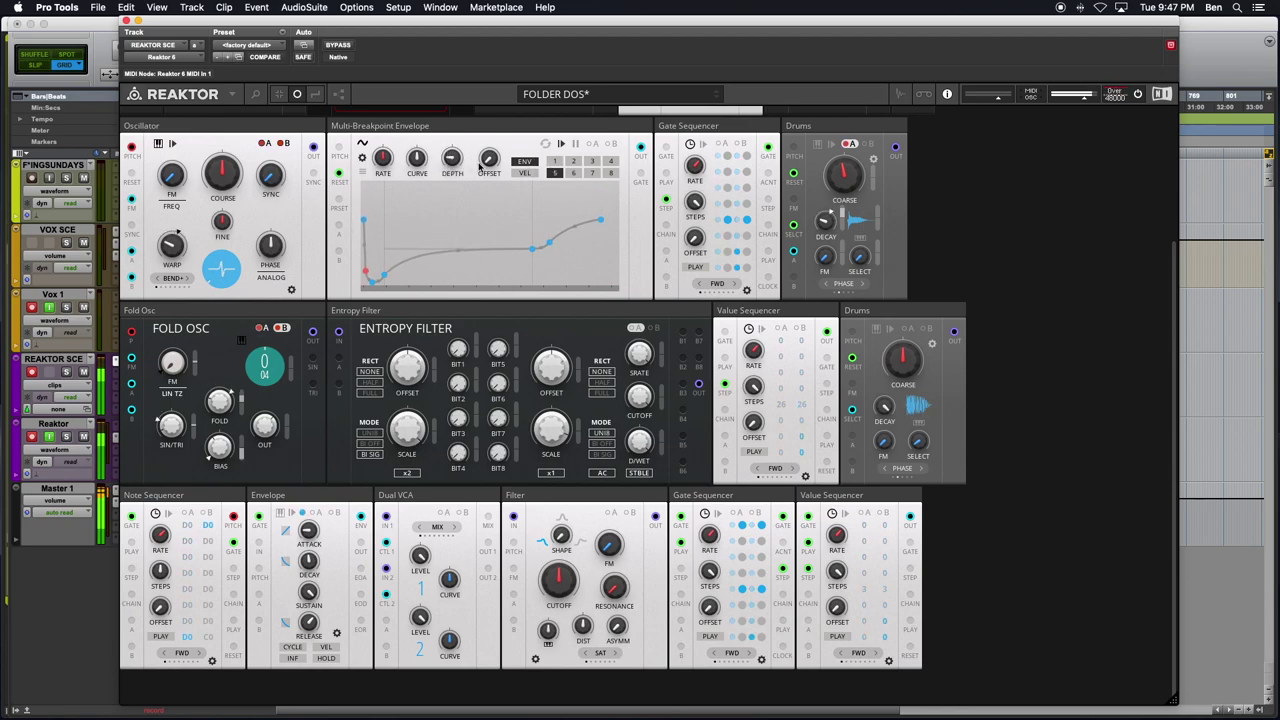
mouse_move(452, 157)
mouse_down()
mouse_move(456, 100)
mouse_move(463, 206)
mouse_move(432, 138)
mouse_move(436, 150)
mouse_up()
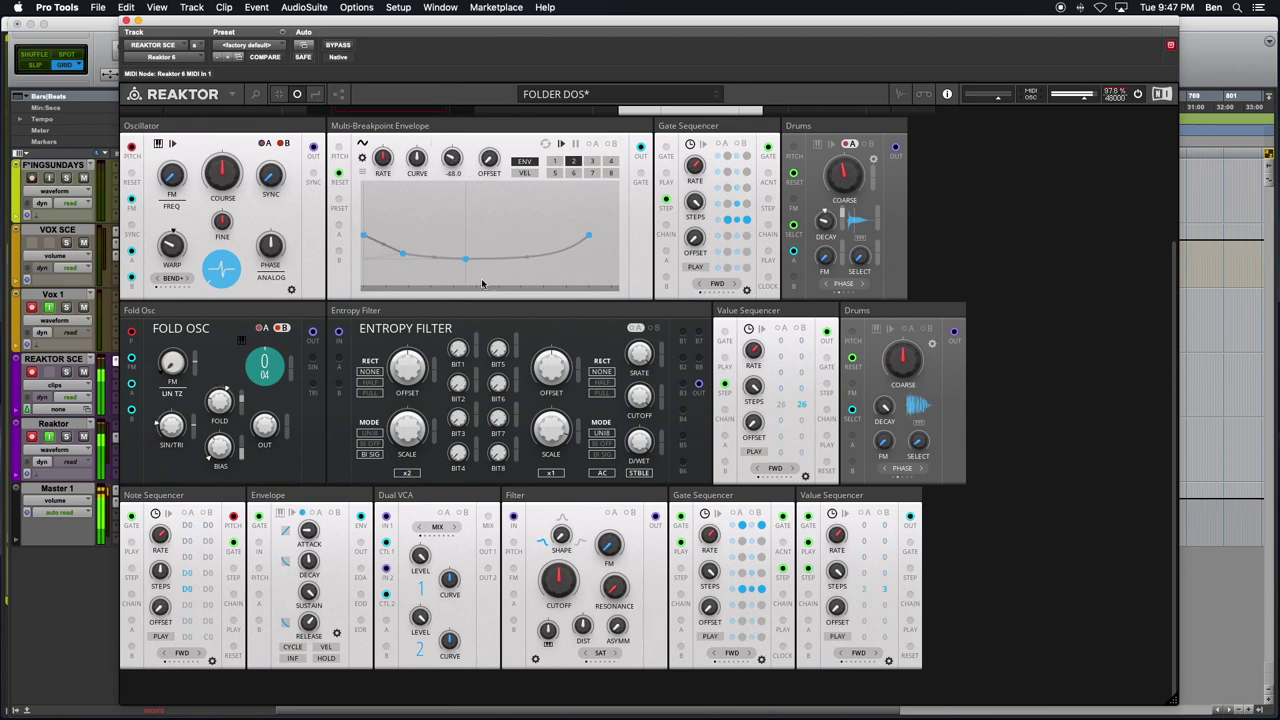
Reshape the Multi-Breakpoint Envelope's shape 2 into a flat line at the maximum level, with an instant rise from the start point
drag(402, 252, 402, 185)
drag(364, 236, 364, 170)
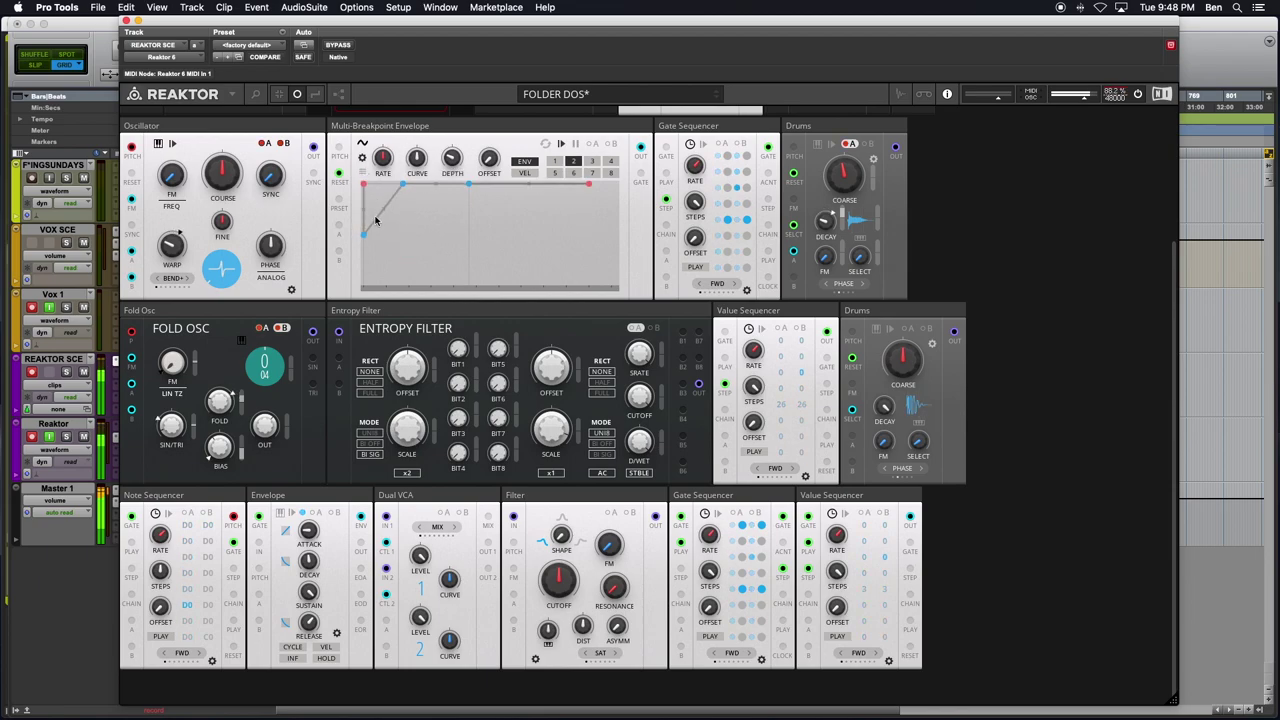
drag(363, 238, 363, 230)
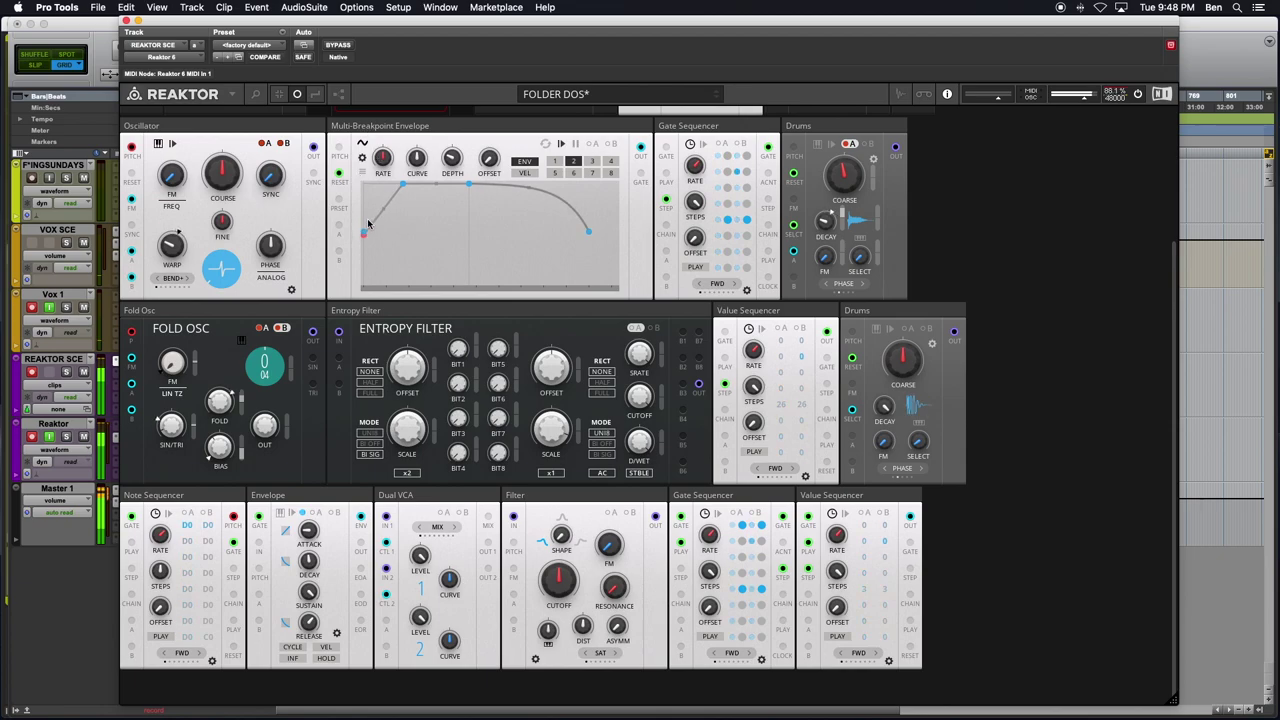
drag(364, 233, 364, 184)
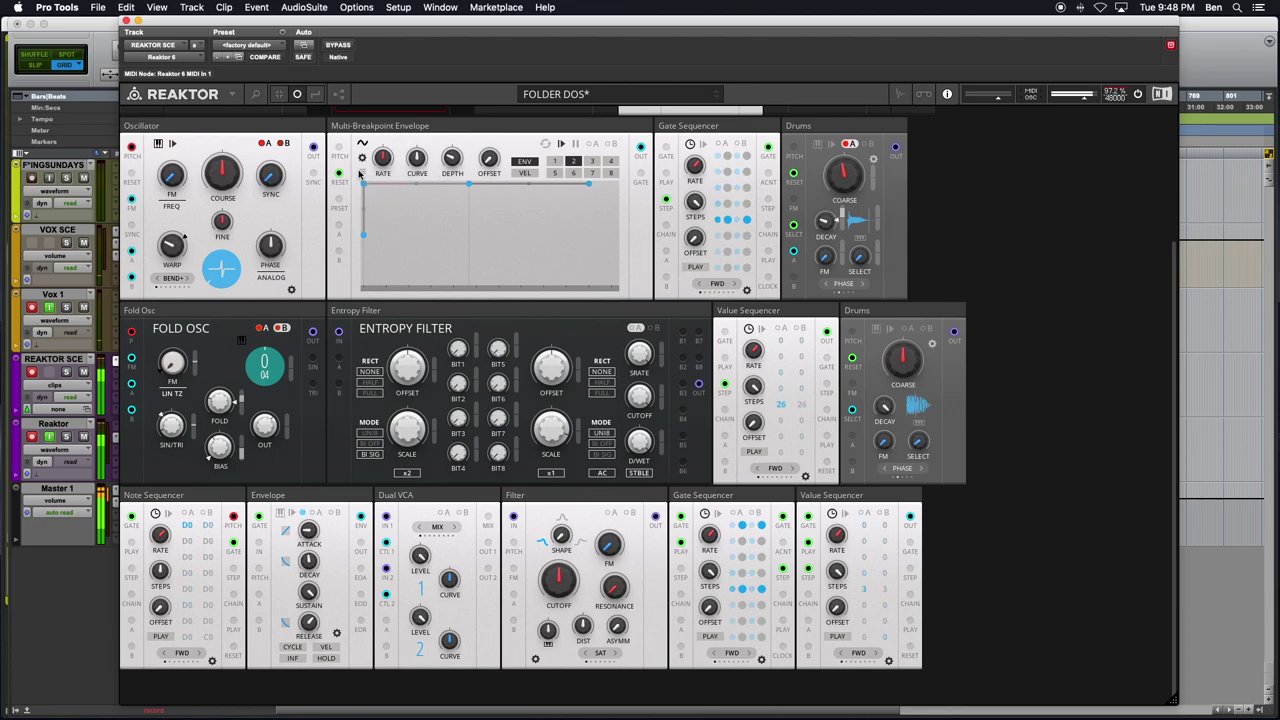
Compare the flattened shape 2 with shape 5 on the Multi-Breakpoint Envelope and return to shape 5
click(574, 173)
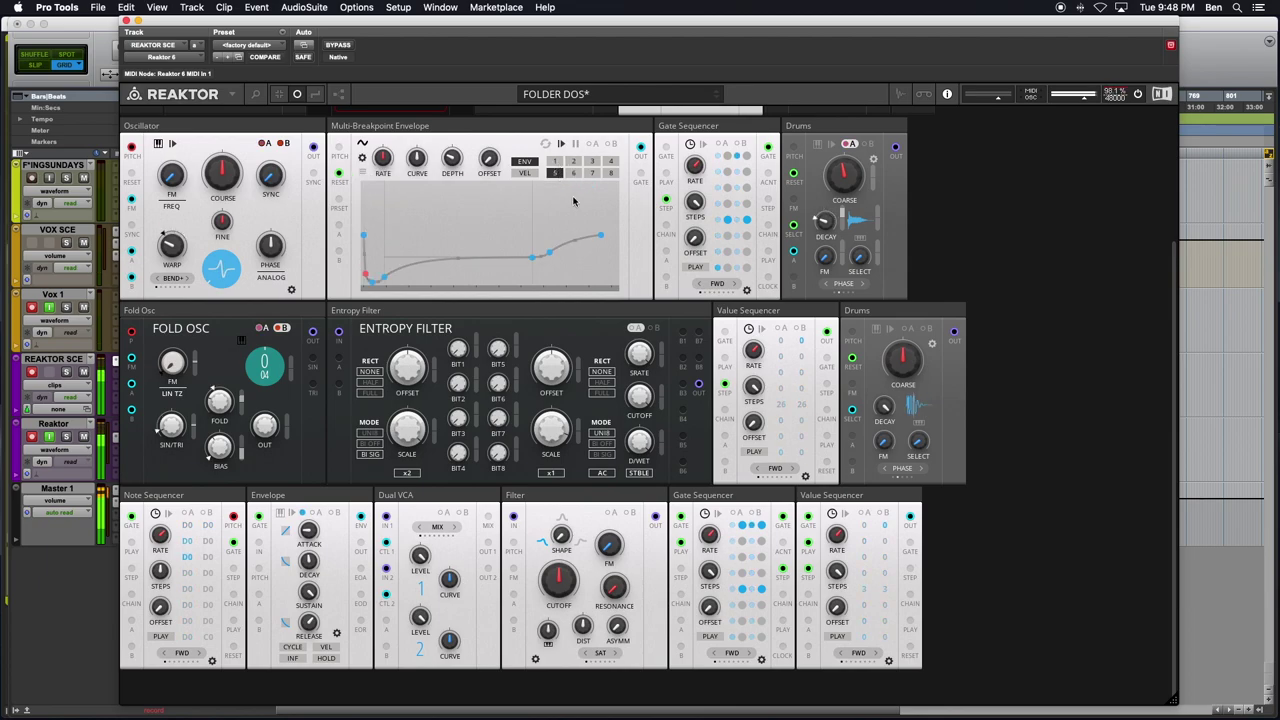
click(574, 161)
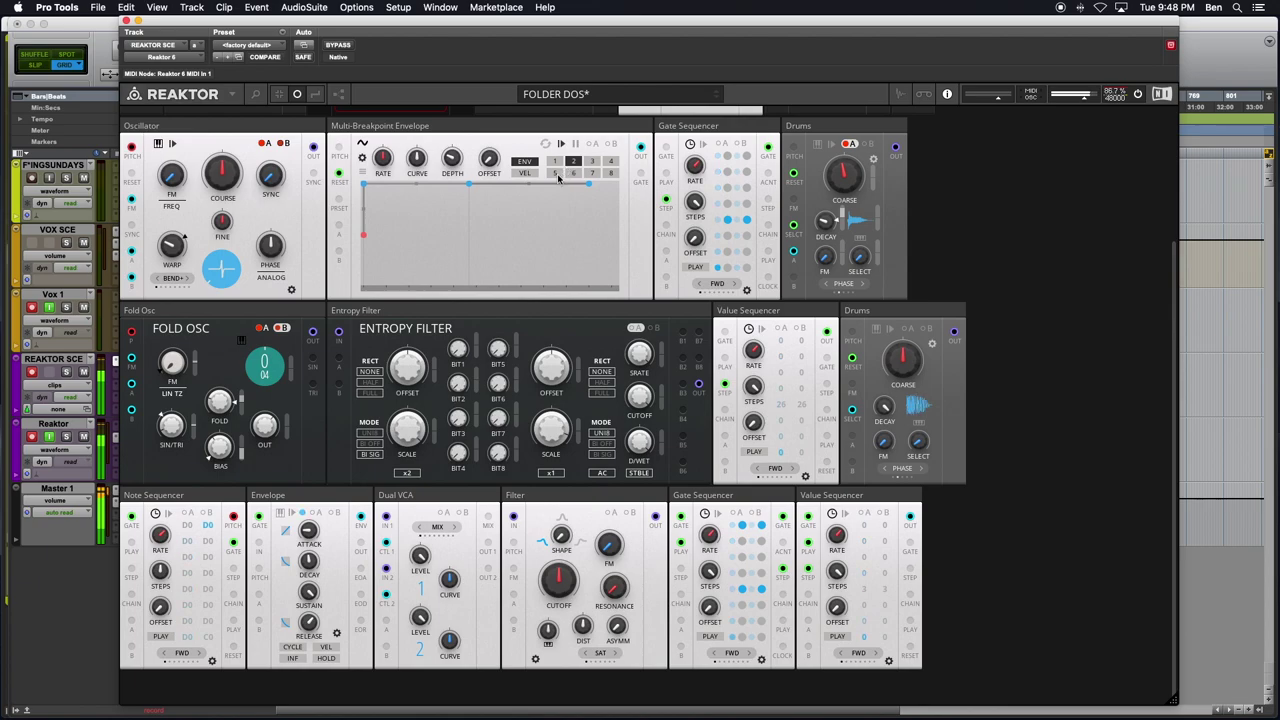
click(556, 174)
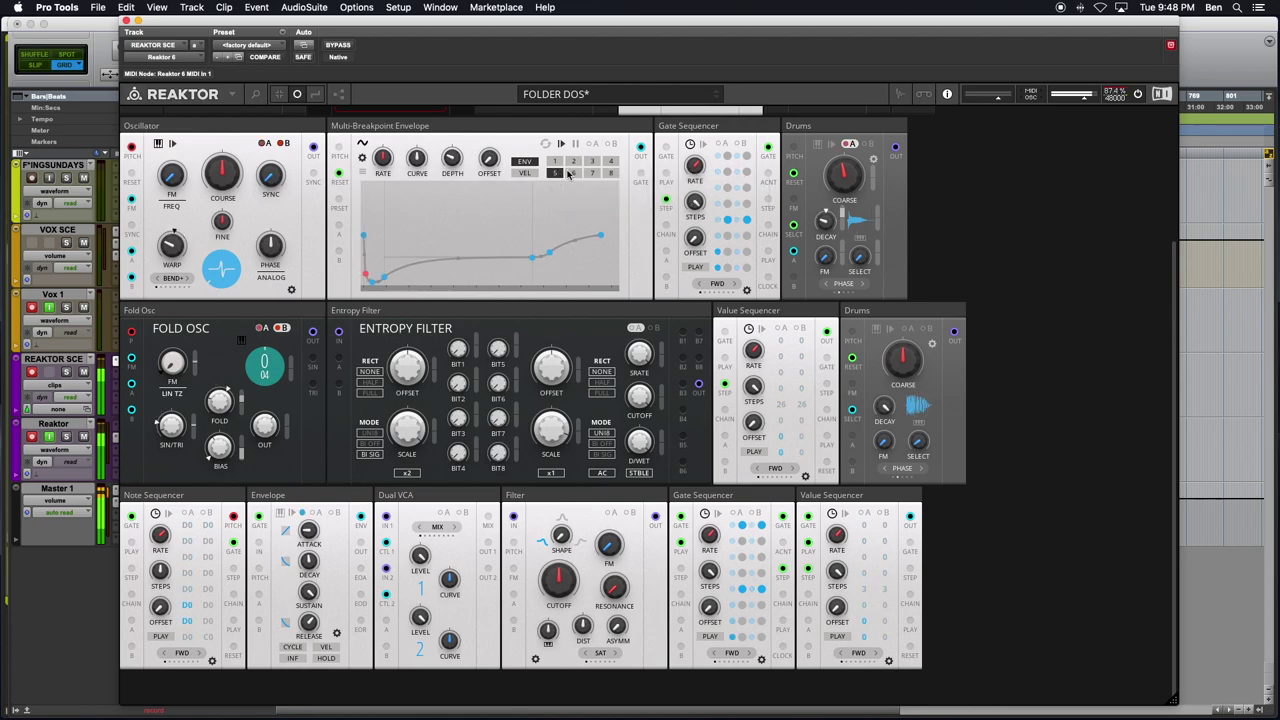
Try a Multi-Breakpoint Envelope depth of -78.0 while switching from shape 5 to shape 2 and back
mouse_move(503, 239)
mouse_move(460, 175)
mouse_move(454, 163)
mouse_down()
mouse_move(451, 177)
mouse_move(453, 152)
mouse_up()
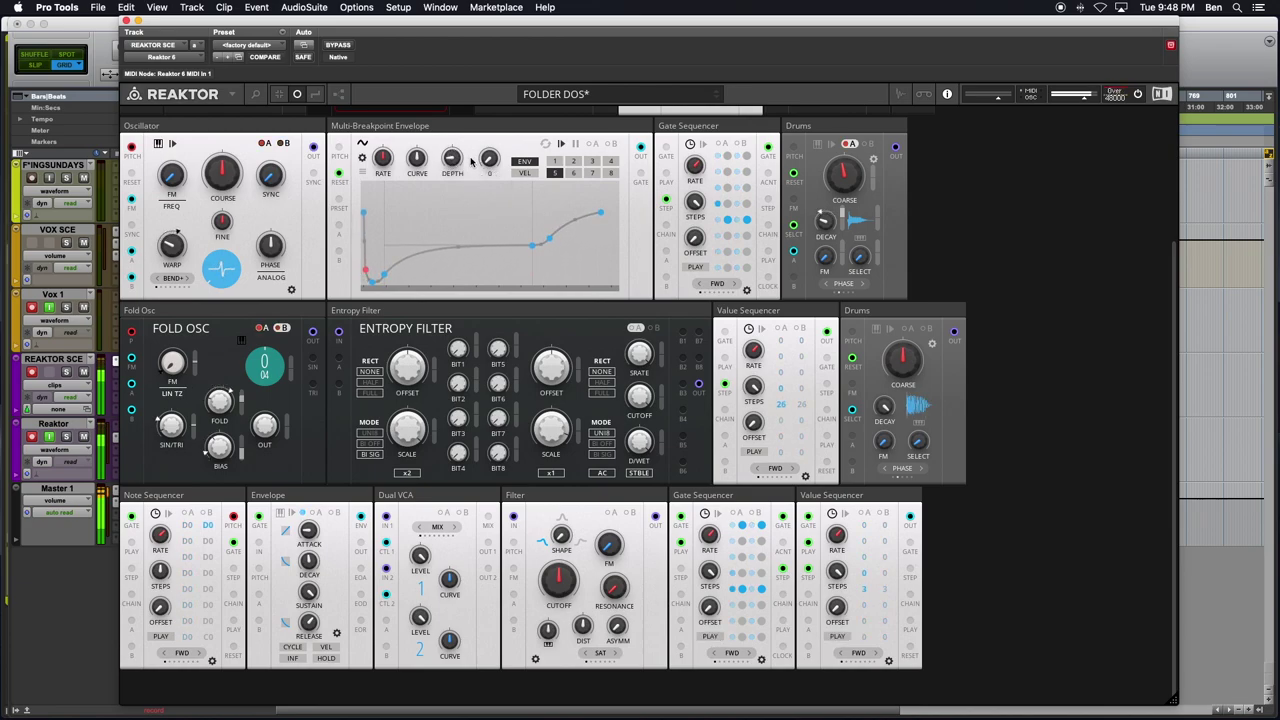
click(572, 162)
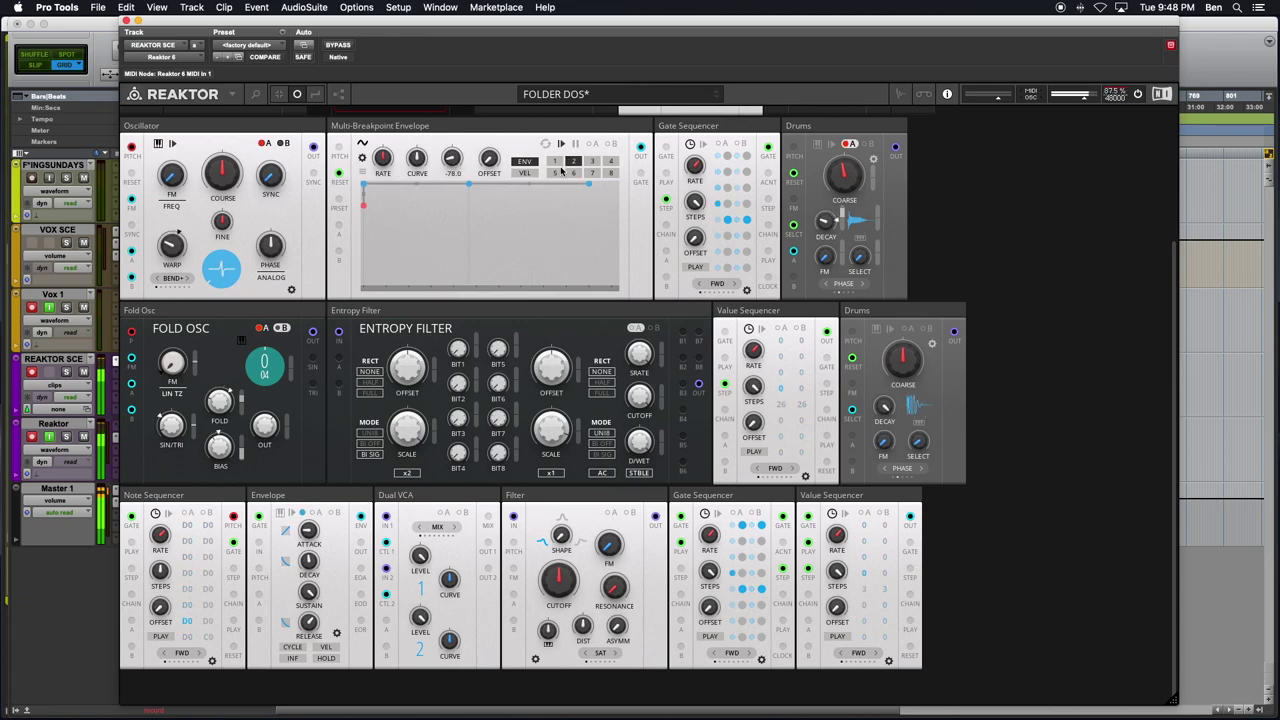
click(554, 175)
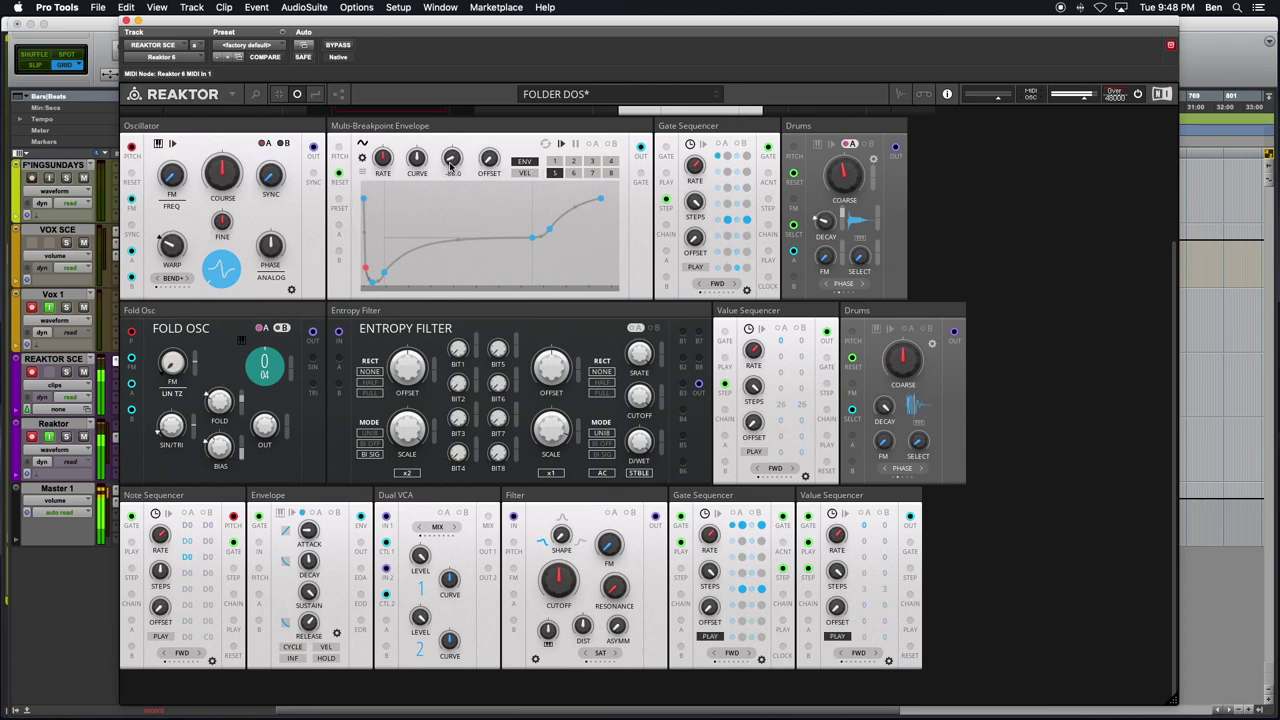
Set the Multi-Breakpoint Envelope's depth to -50.0 and its curve to 5.4
drag(452, 158, 452, 145)
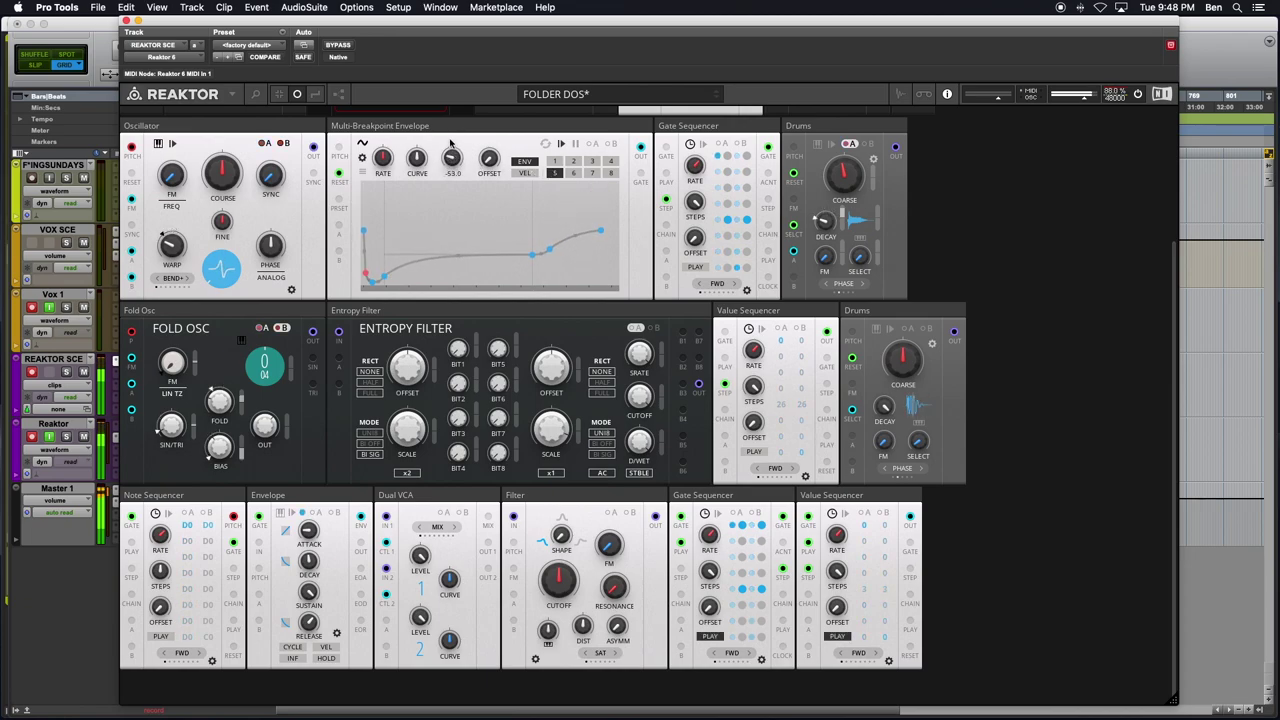
mouse_move(414, 160)
drag(414, 160, 414, 153)
Alternate repeatedly between shapes 2 and 5 of the Multi-Breakpoint Envelope to hear the contrast over the playing patch, ending on shape 5
click(569, 161)
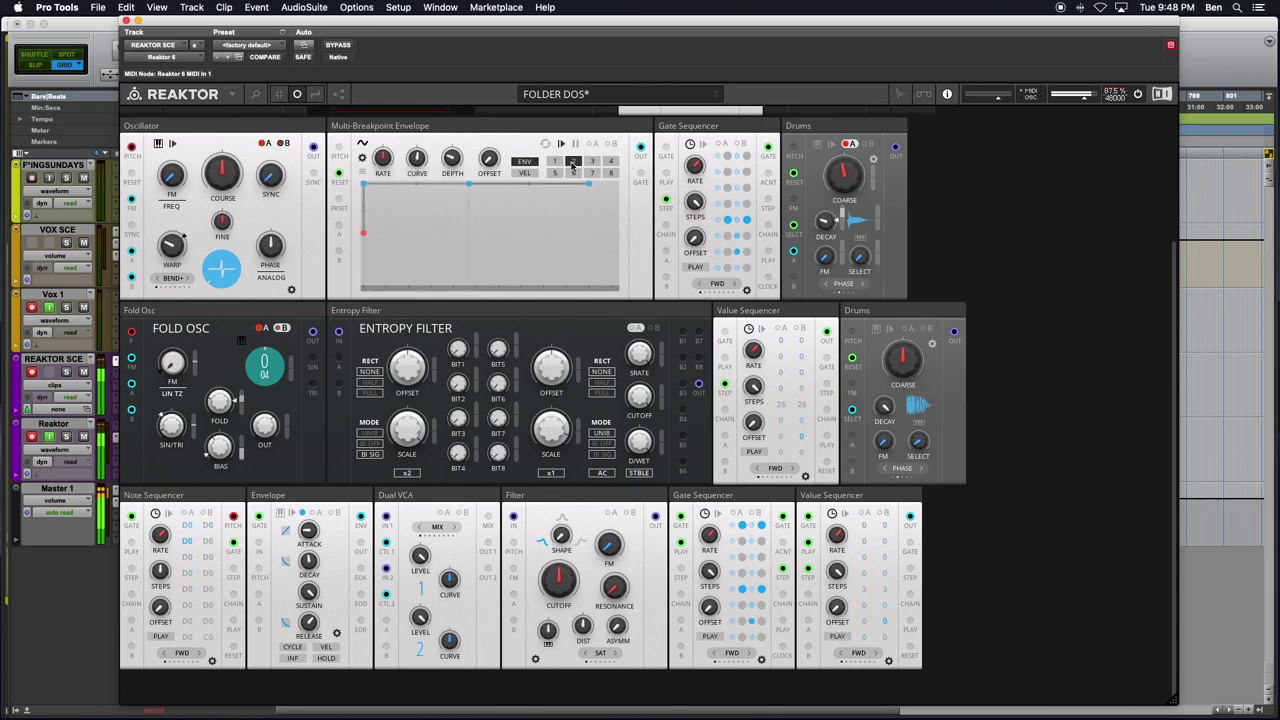
click(552, 173)
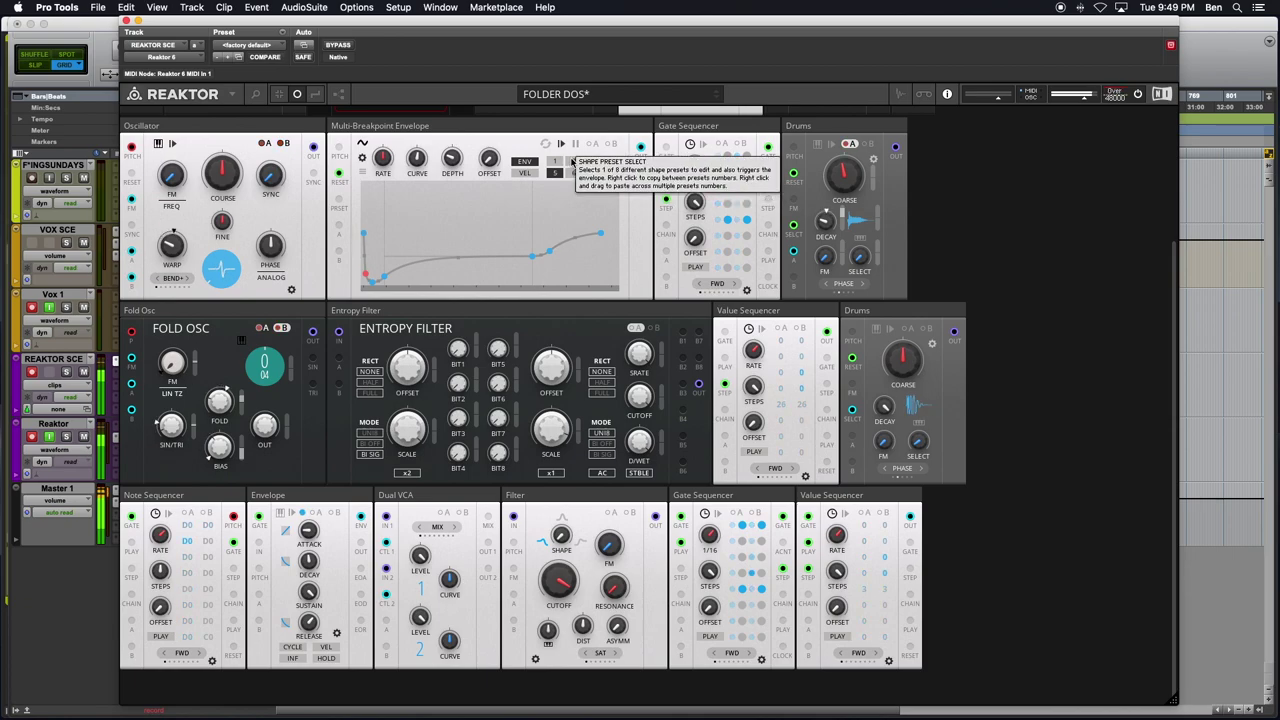
click(573, 163)
click(555, 172)
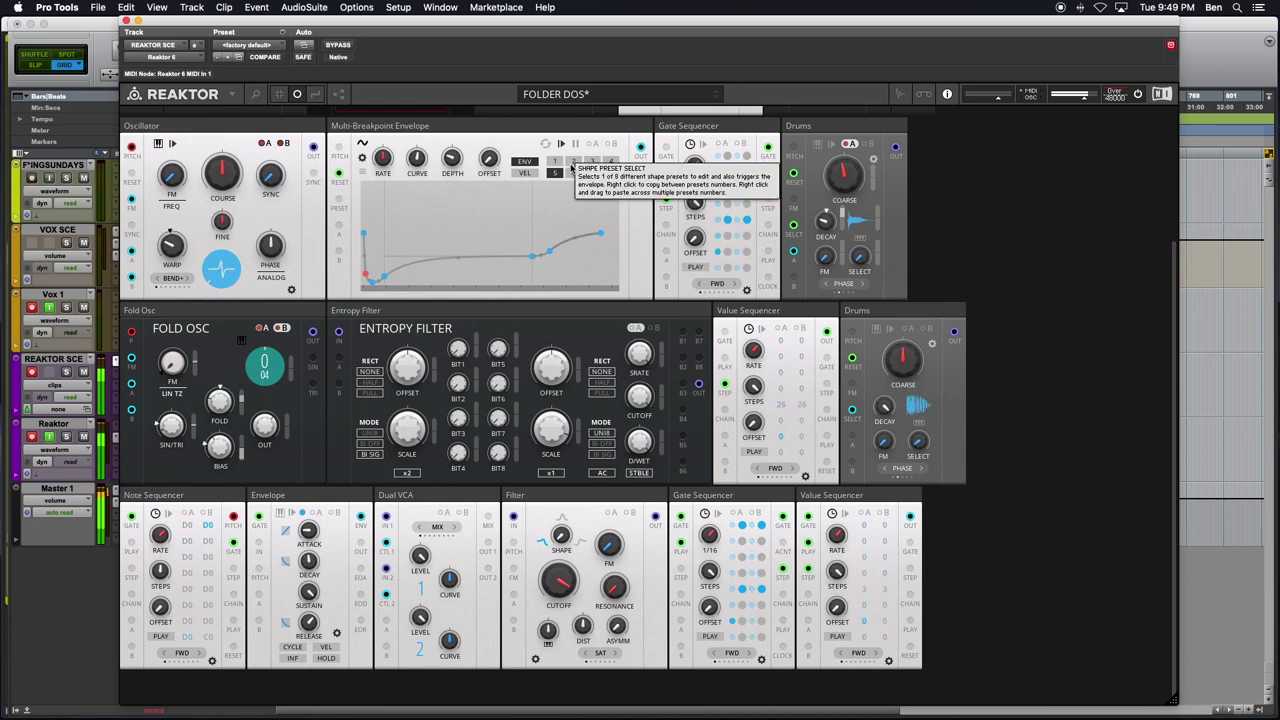
click(573, 162)
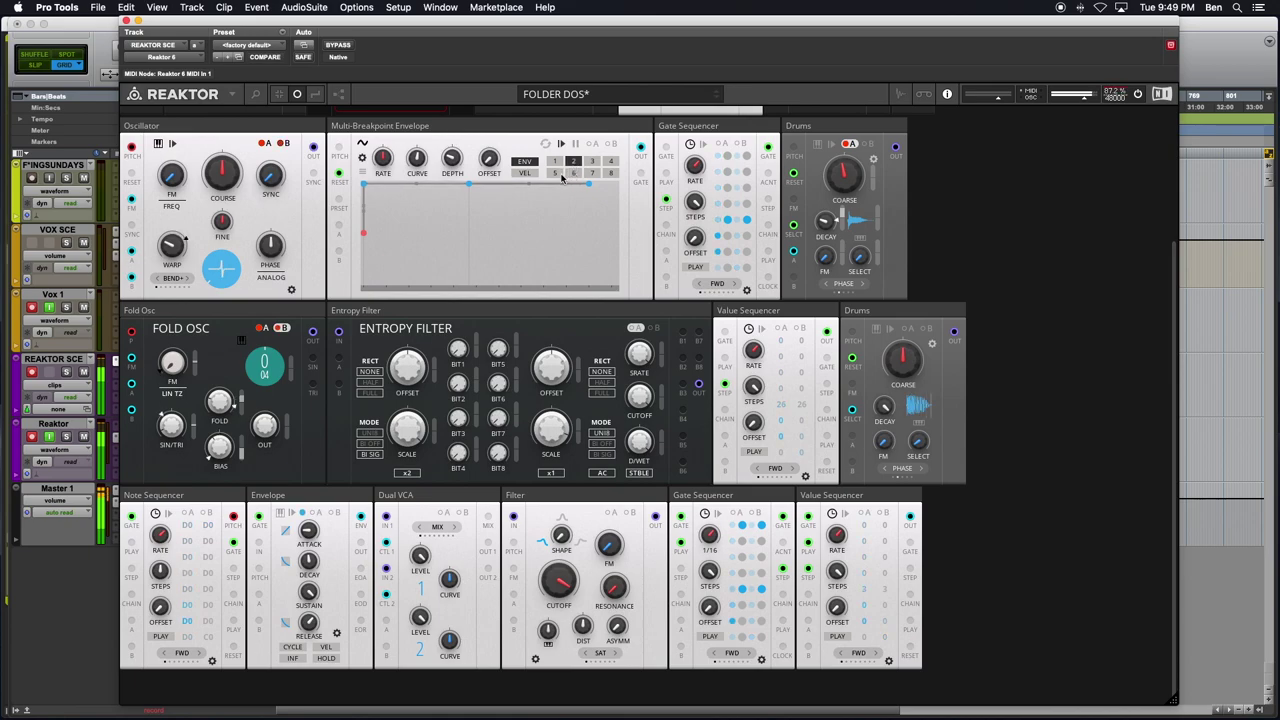
click(555, 174)
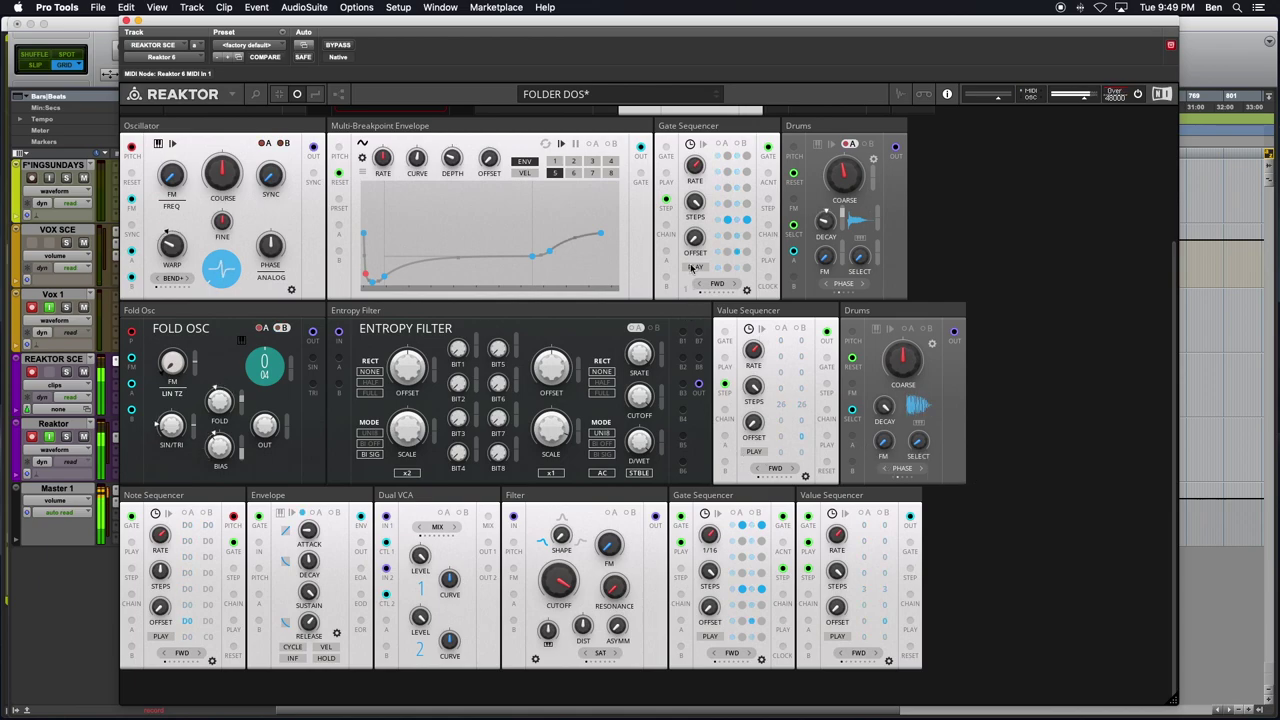
scroll(703, 228, up, 2)
scroll(703, 228, up, 2)
scroll(705, 230, down, 1)
click(573, 242)
click(555, 253)
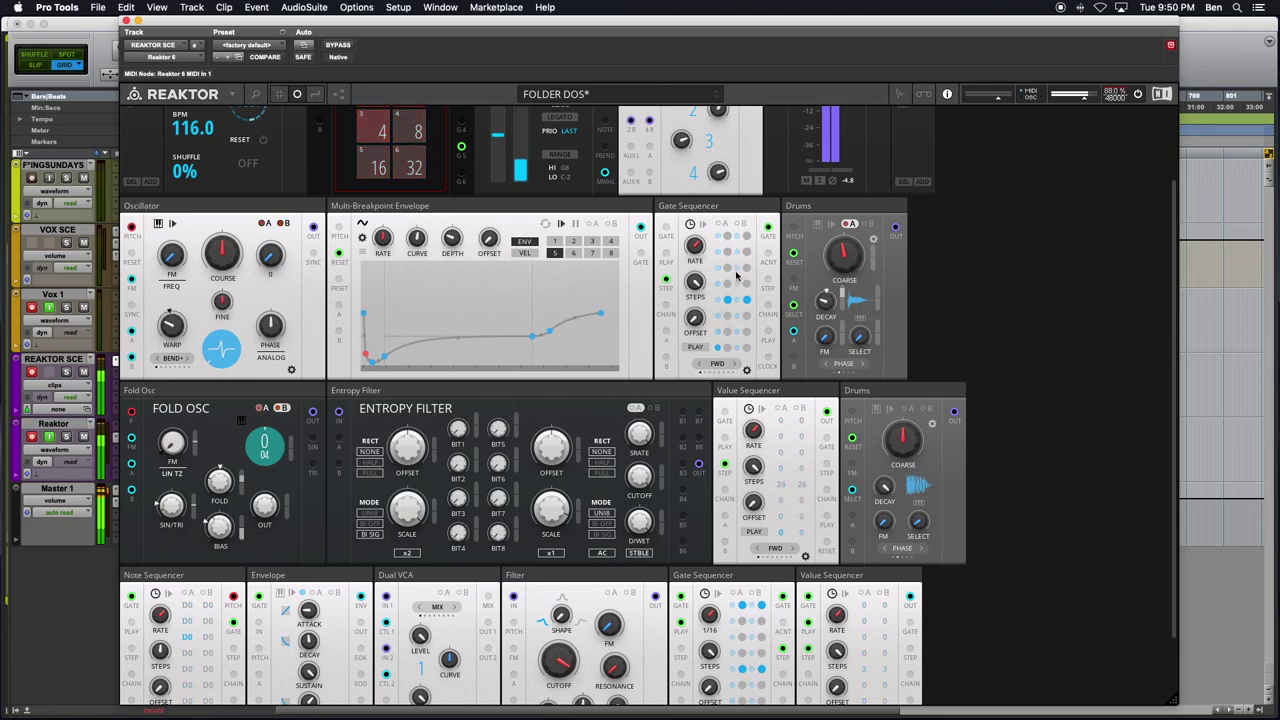
mouse_move(735, 278)
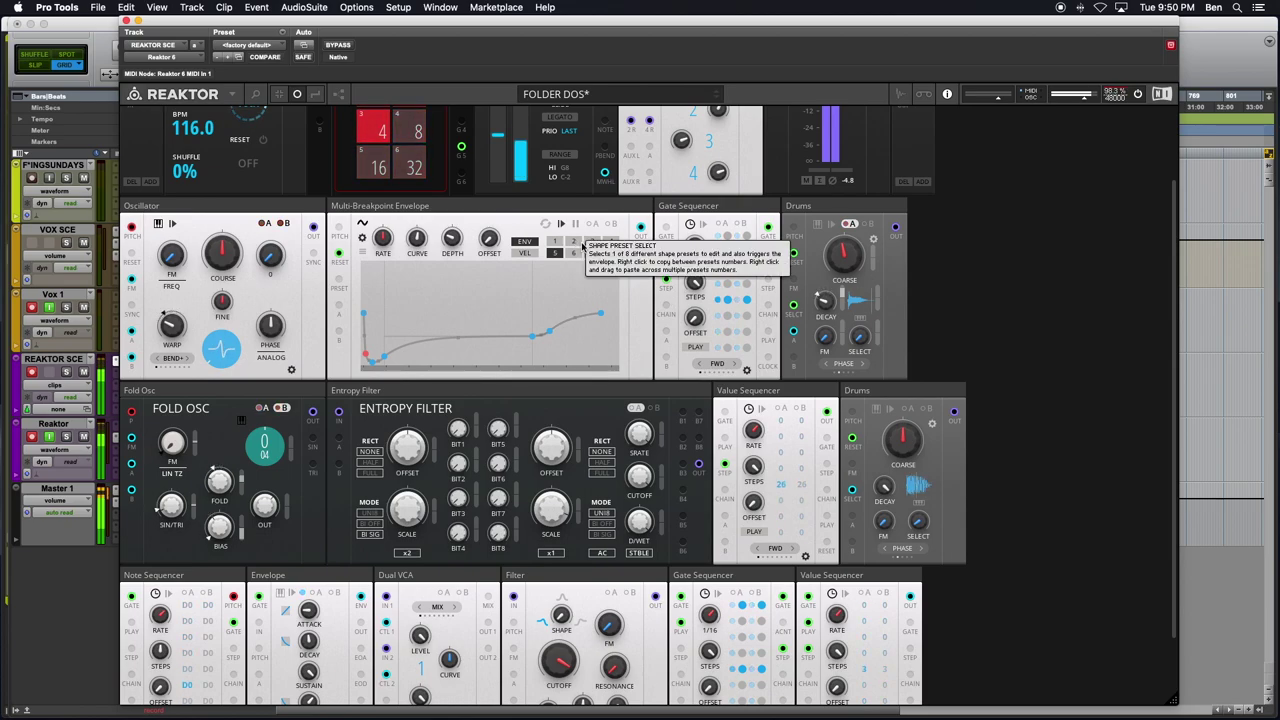
click(572, 242)
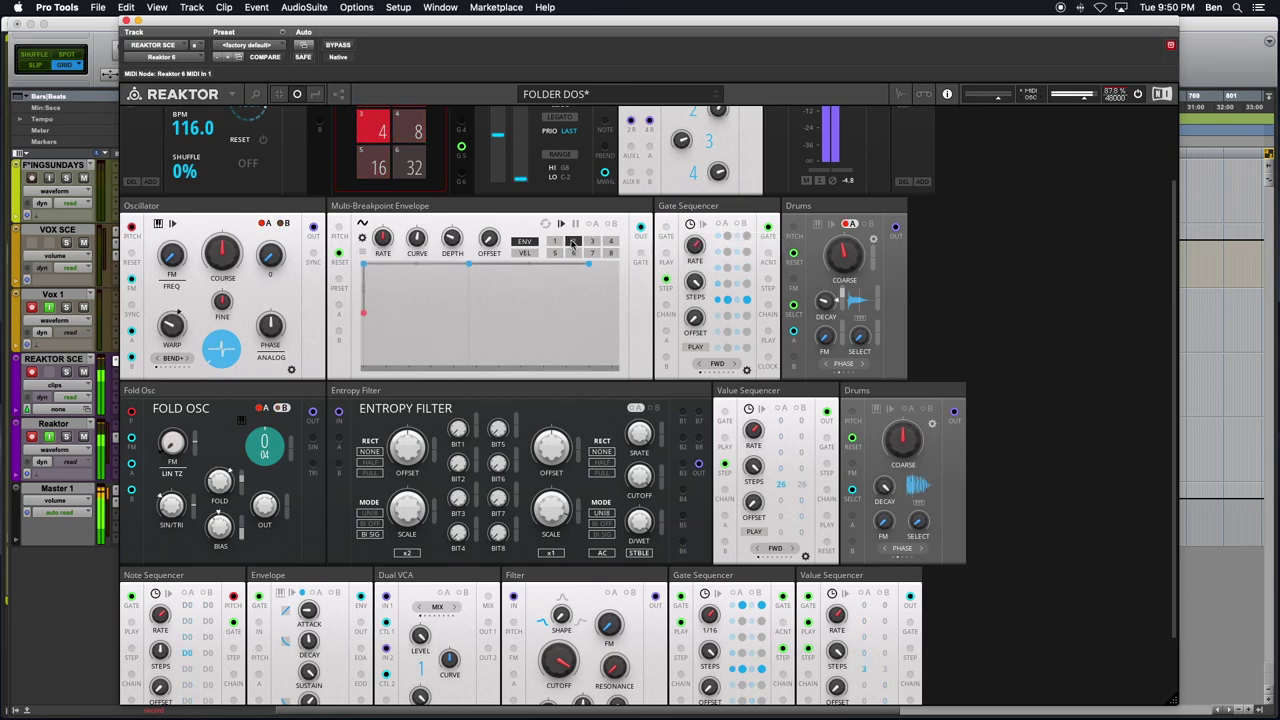
click(555, 252)
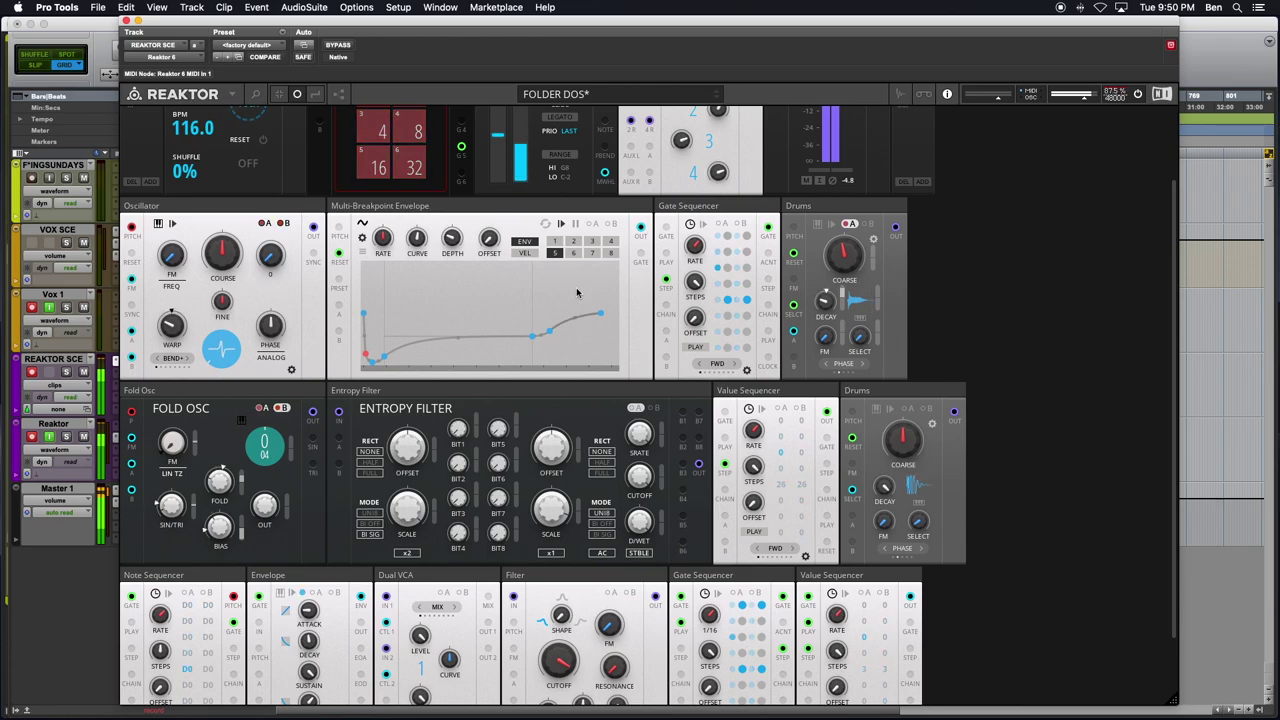
mouse_move(579, 289)
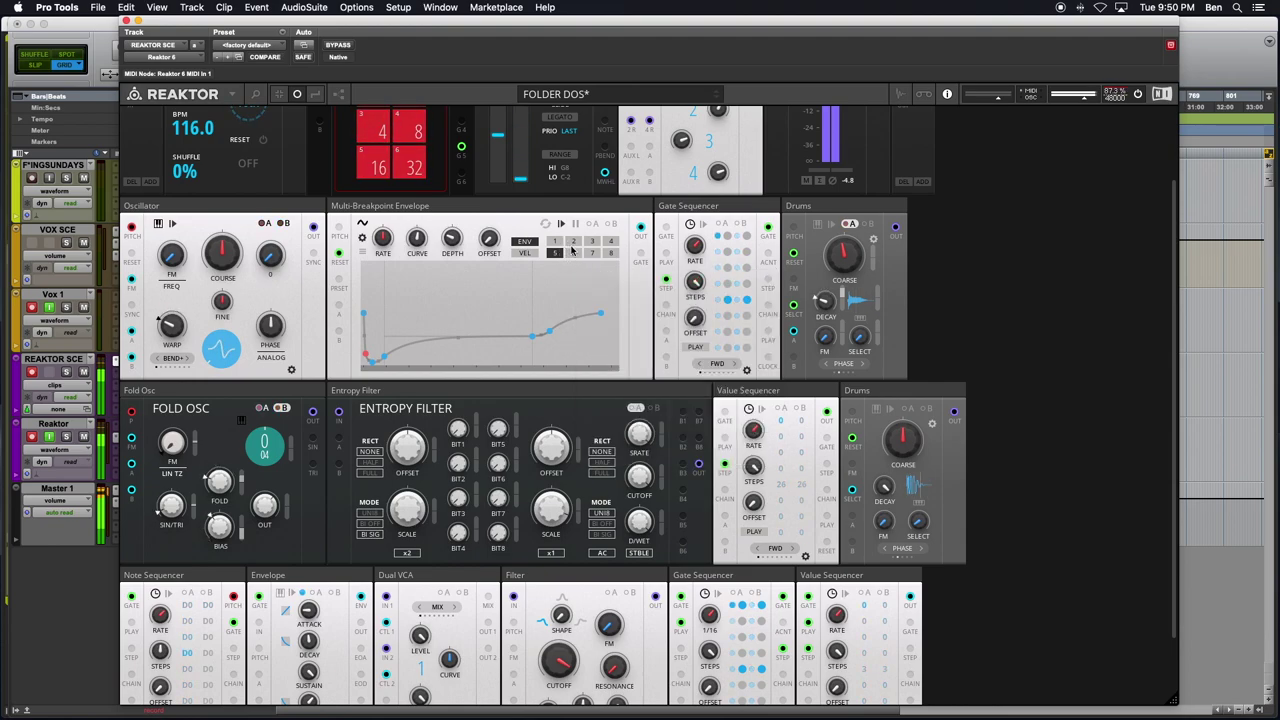
click(573, 242)
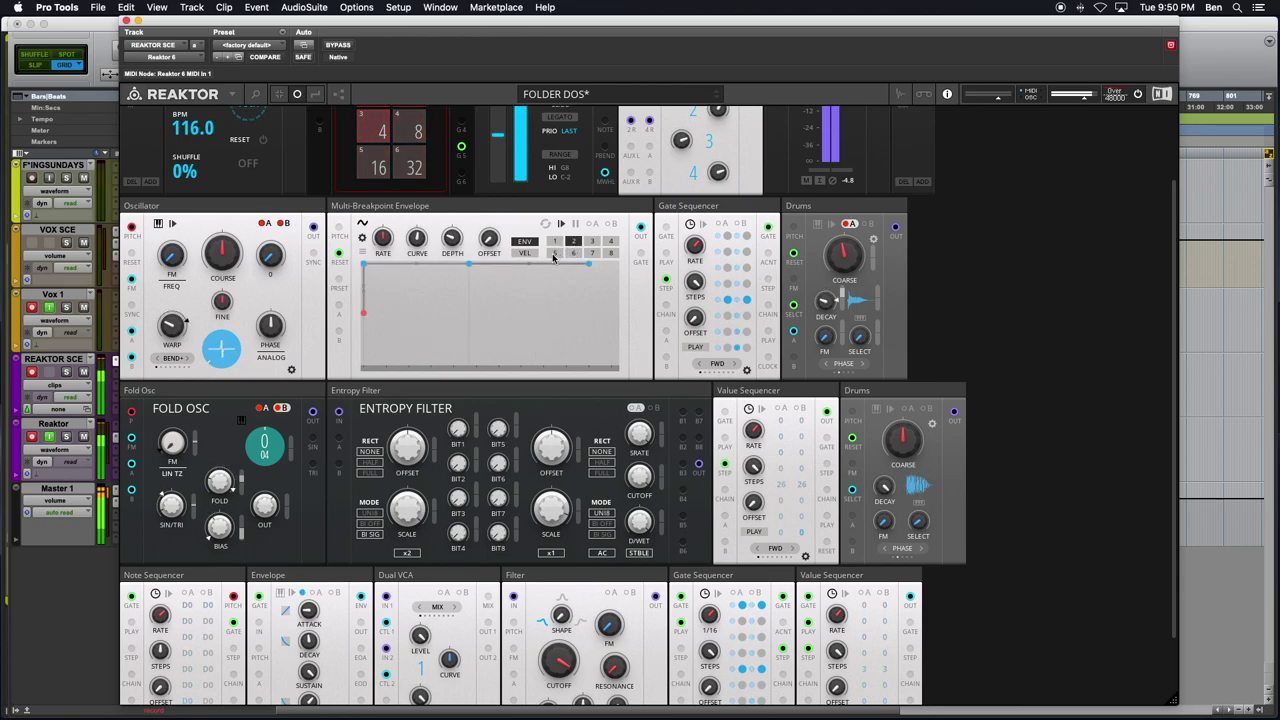
click(554, 252)
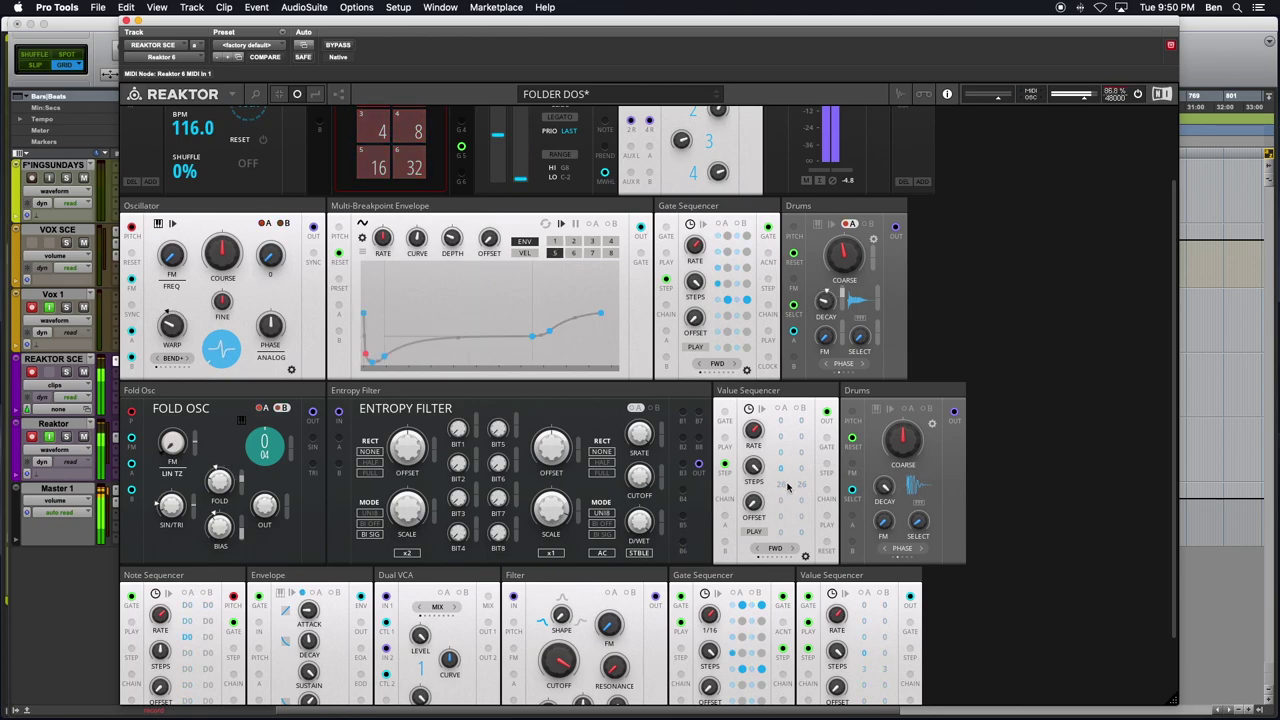
Search the block library for "compress" and add the Toy Box Free Pack DYN-Compressor (Stereo) beside the lower Value Sequencer
double_click(967, 623)
text(compres)
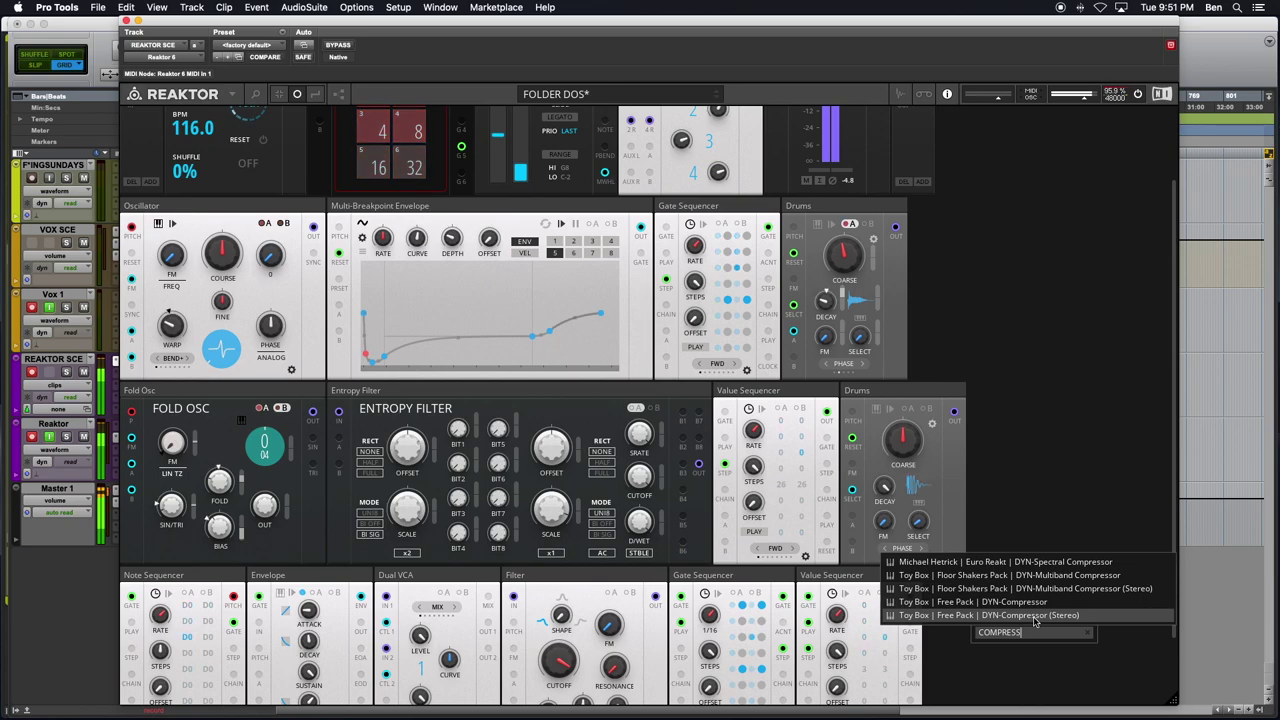
click(1035, 616)
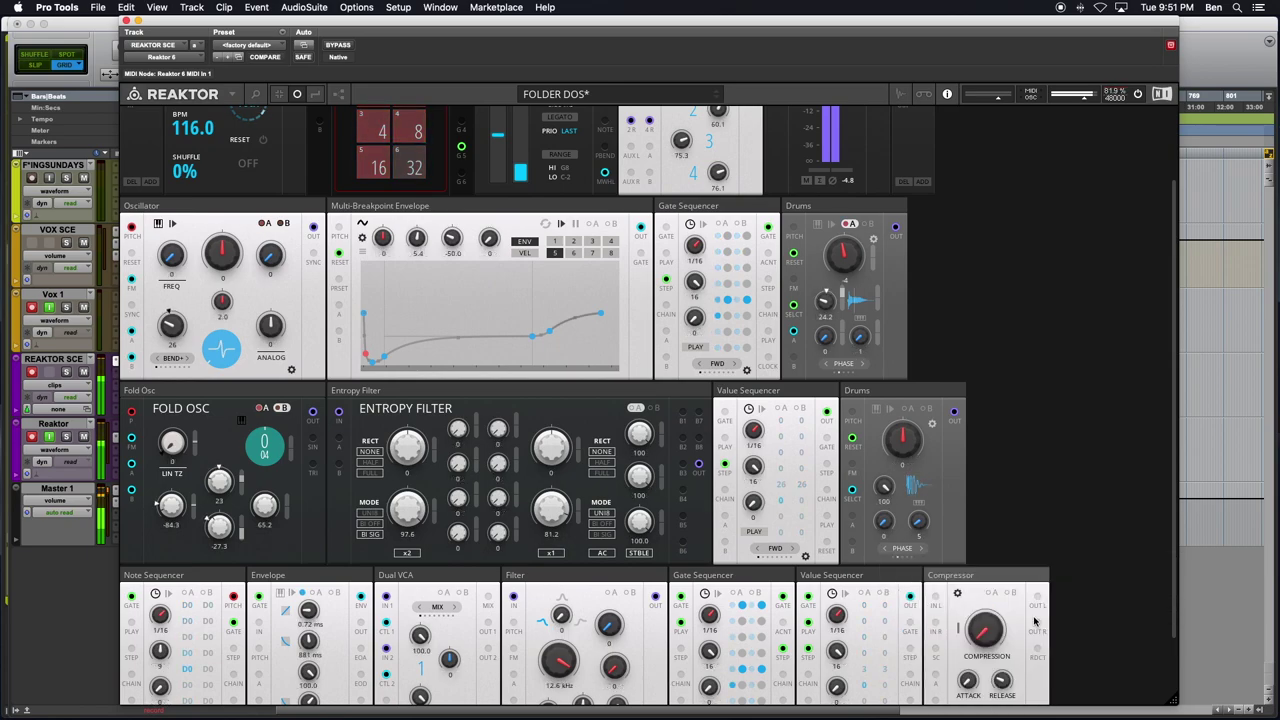
Try moving the Compressor beside the upper Drums block and patching the Filter's output into its left input
drag(966, 576, 950, 208)
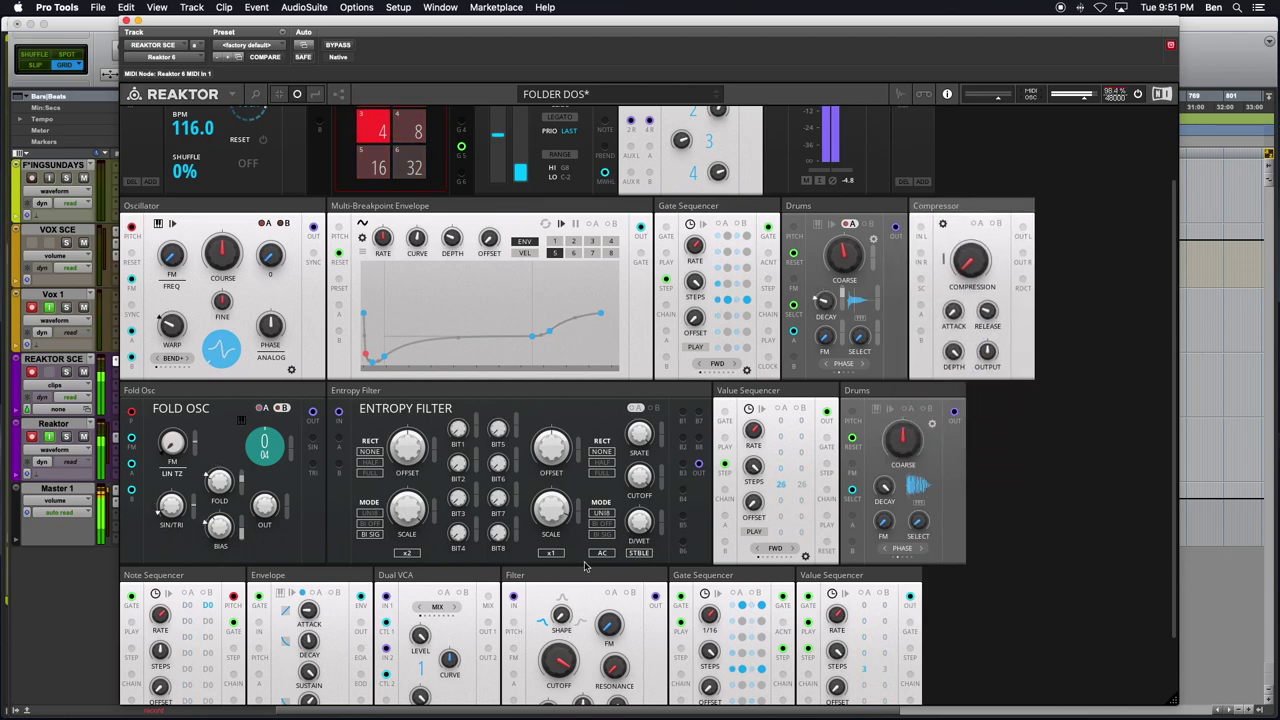
scroll(640, 512, down, 3)
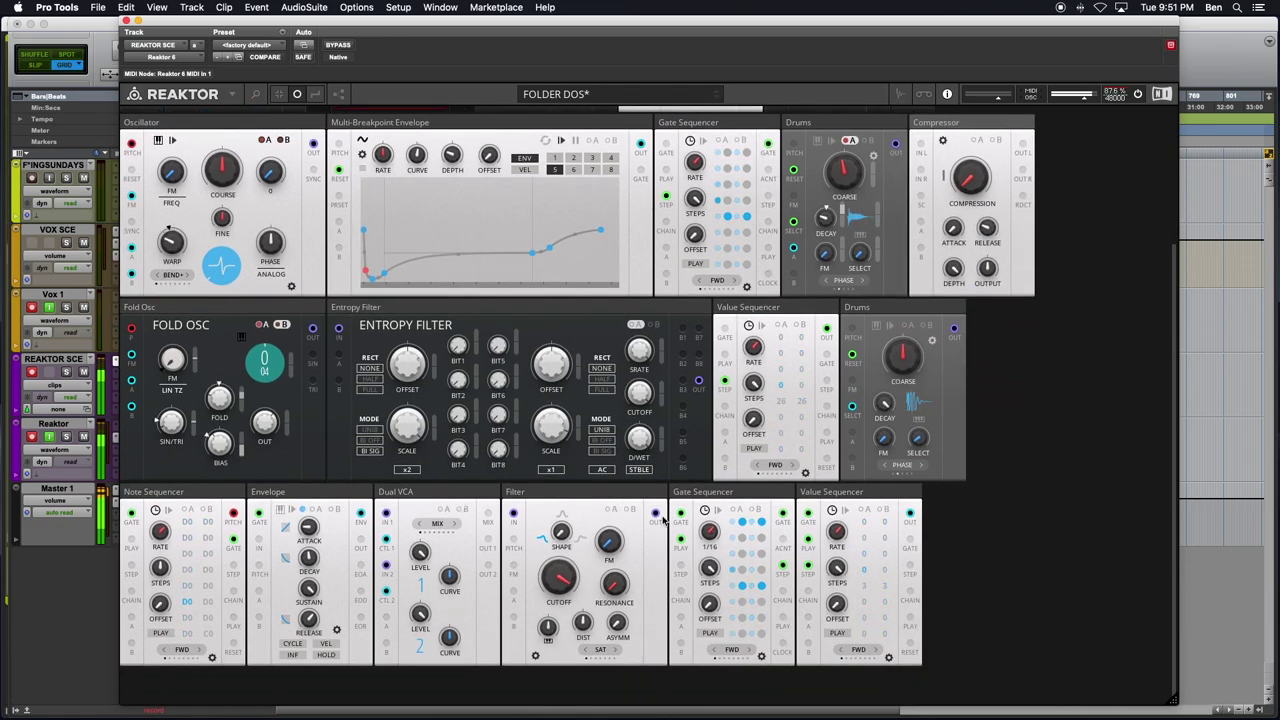
drag(655, 513, 880, 222)
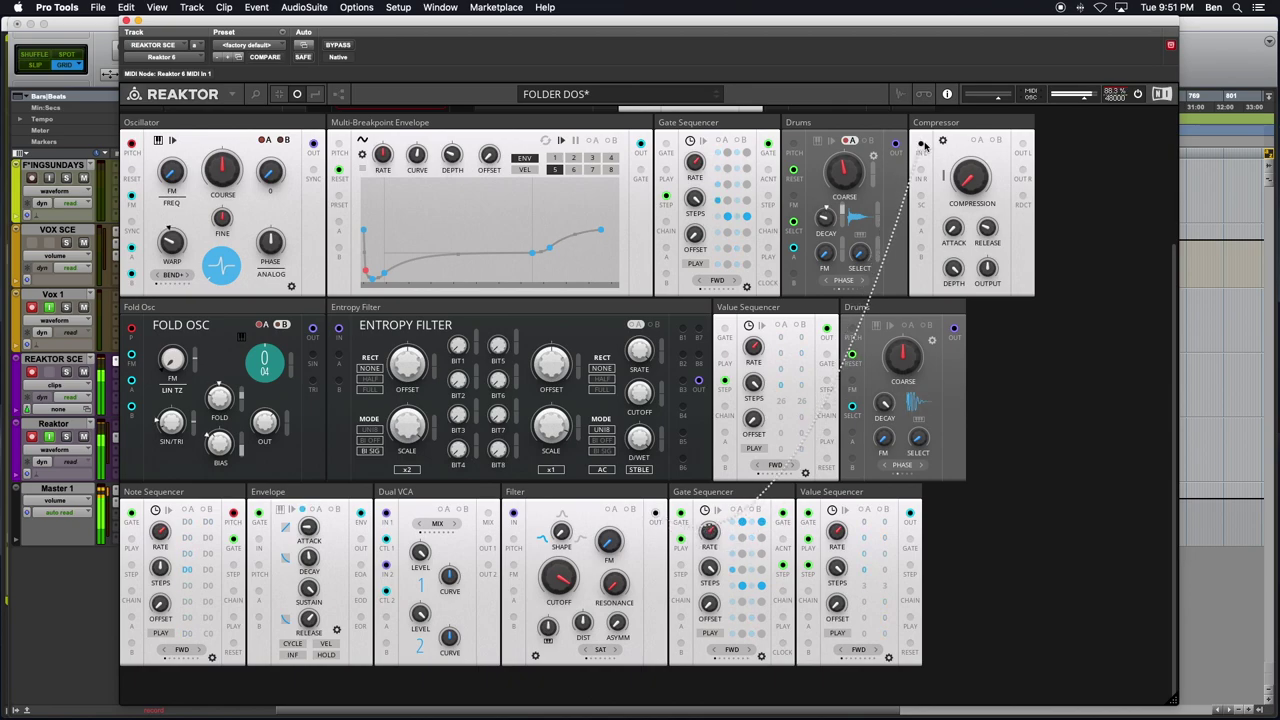
click(922, 146)
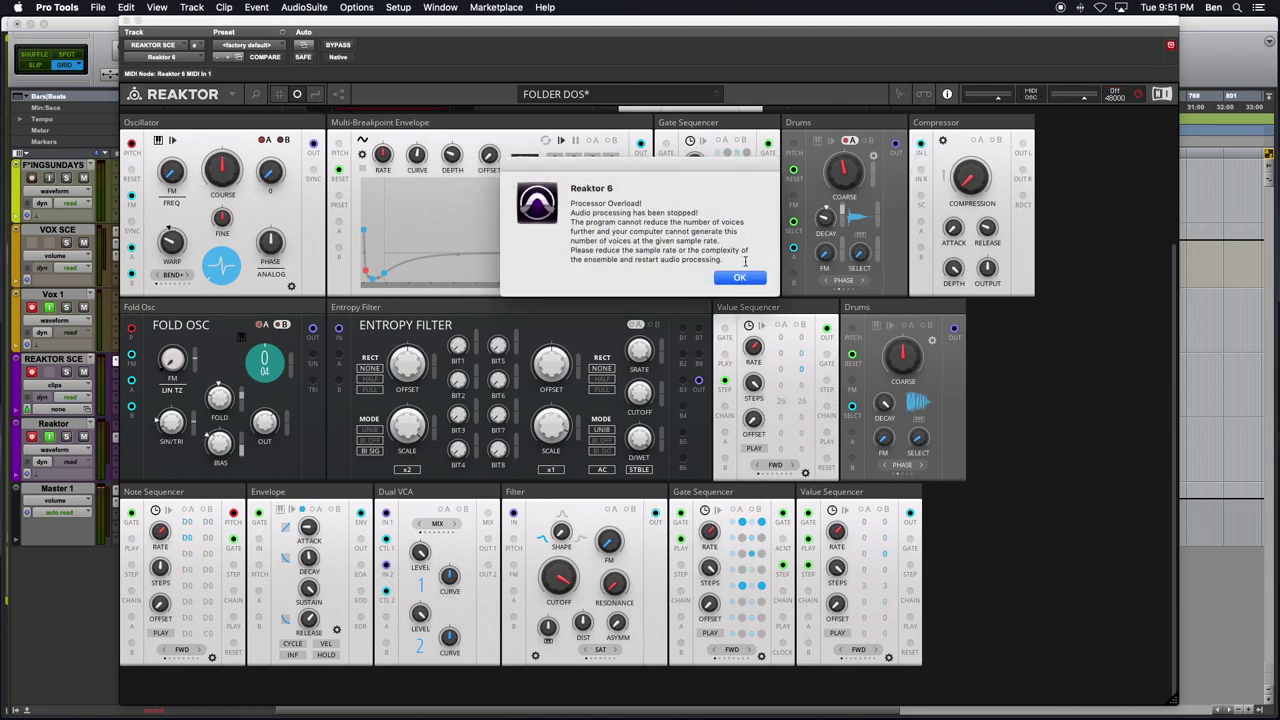
click(736, 279)
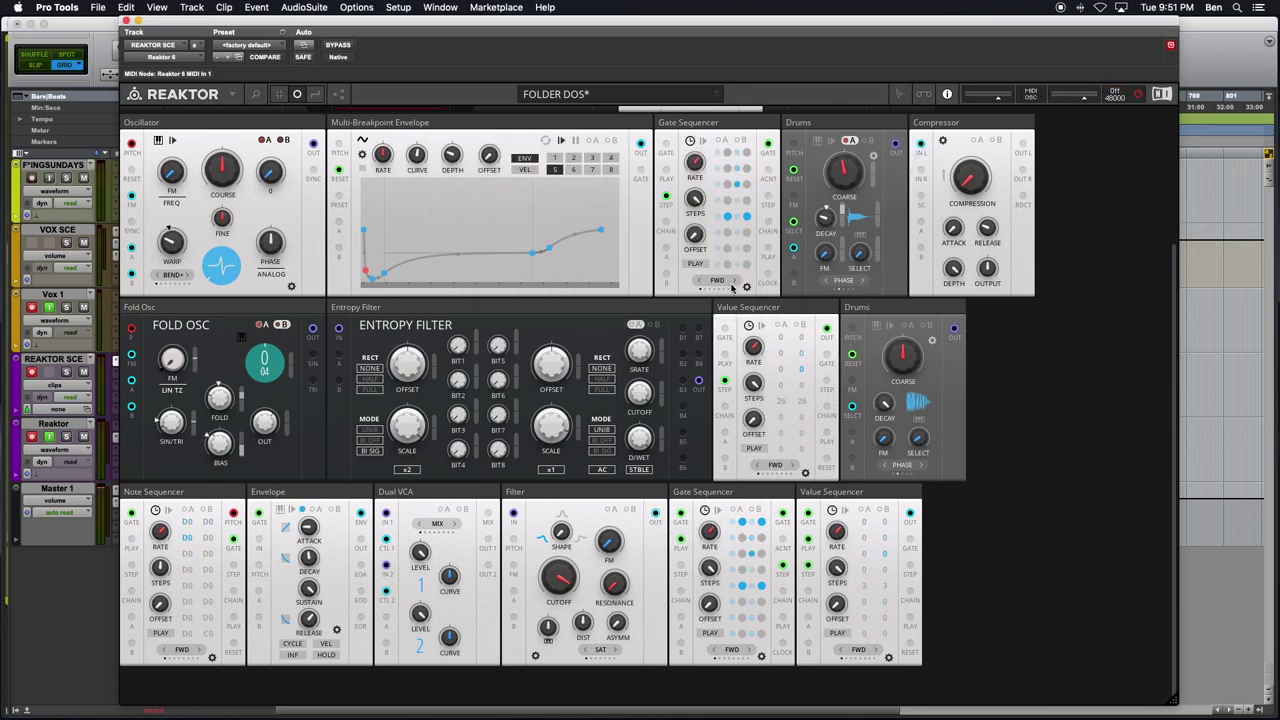
Delete the Compressor block and switch Reaktor's audio processing back on
right_click(996, 120)
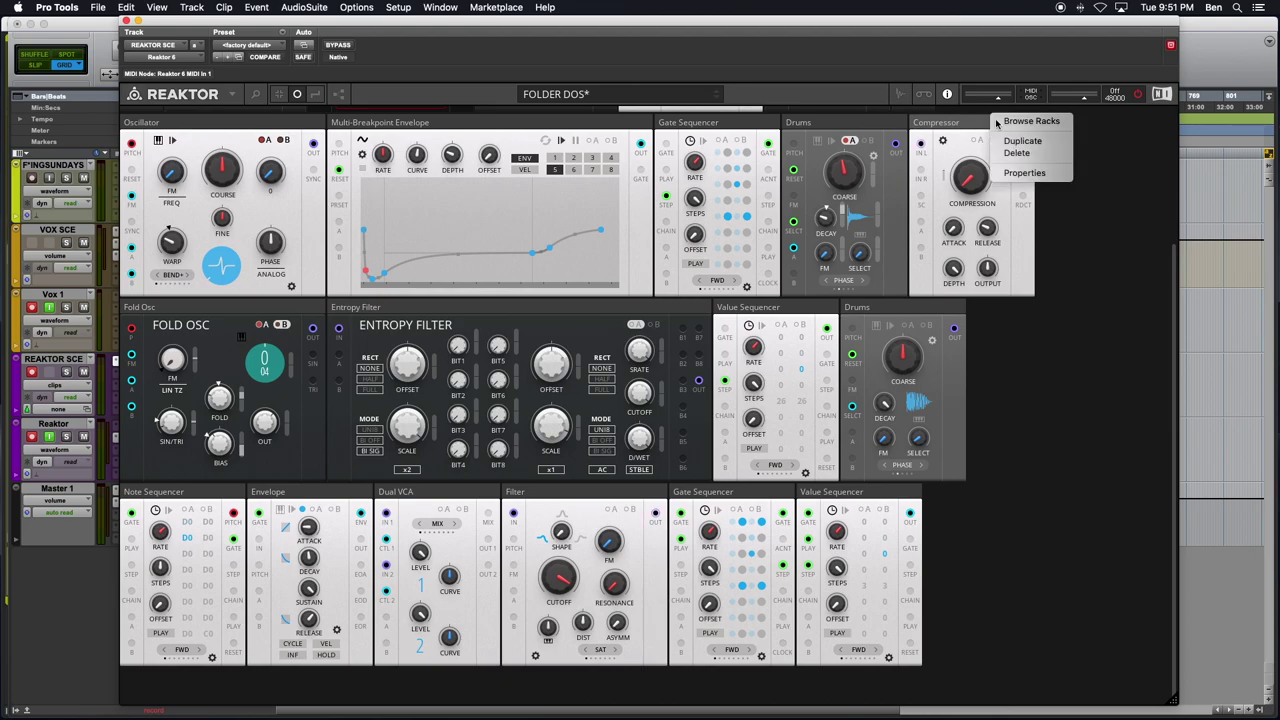
click(1022, 154)
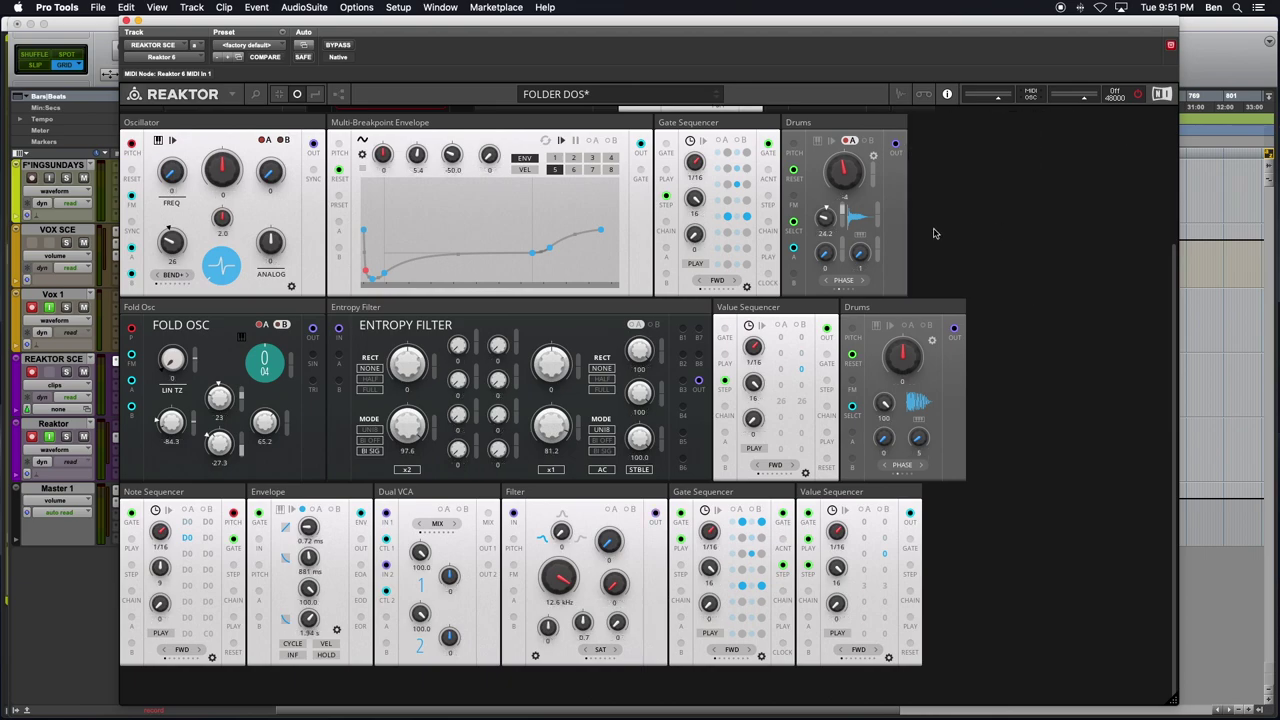
scroll(602, 218, up, 4)
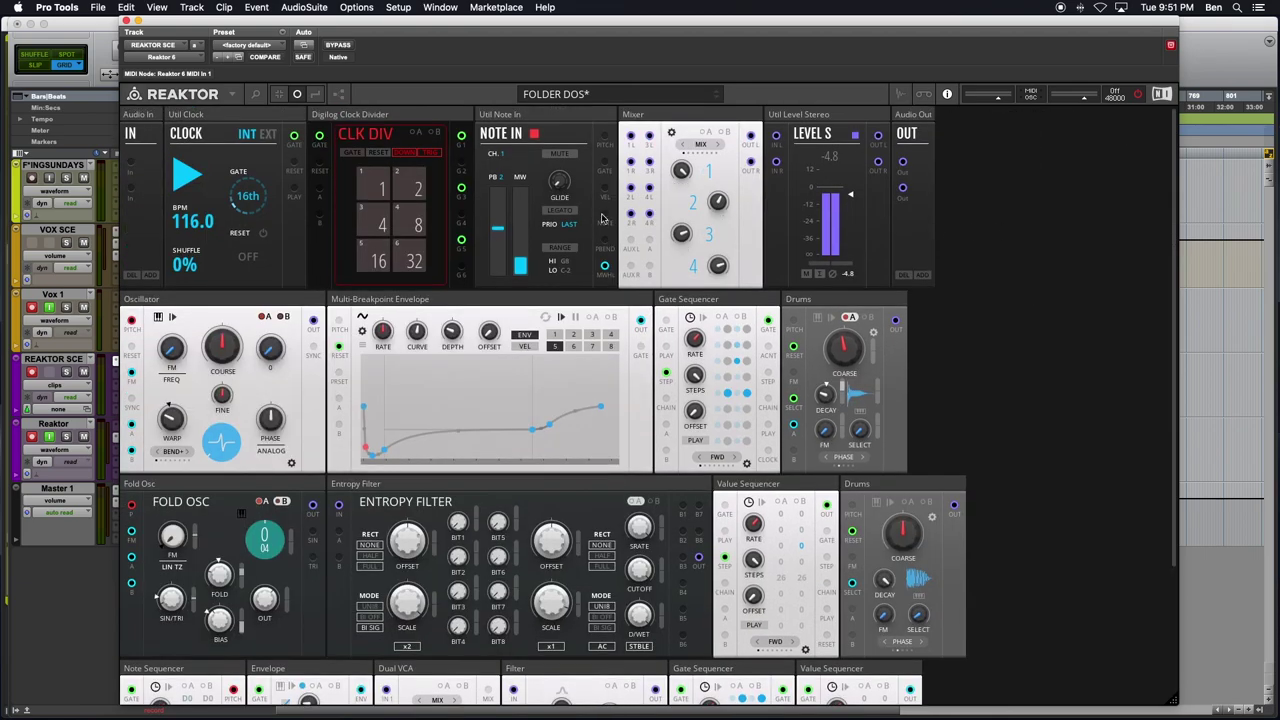
click(1142, 95)
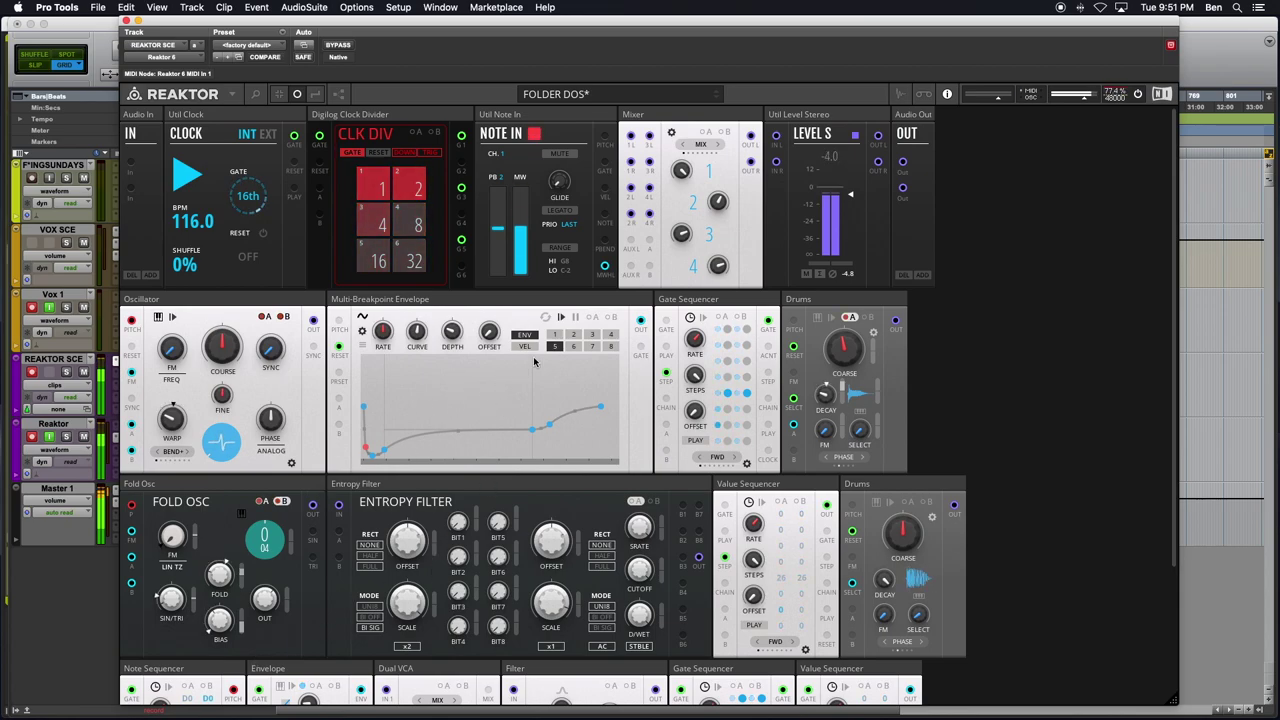
Compare shapes 2 and 5 of the Multi-Breakpoint Envelope, ending on shape 5, and fade the Level block's output to -INF
click(573, 334)
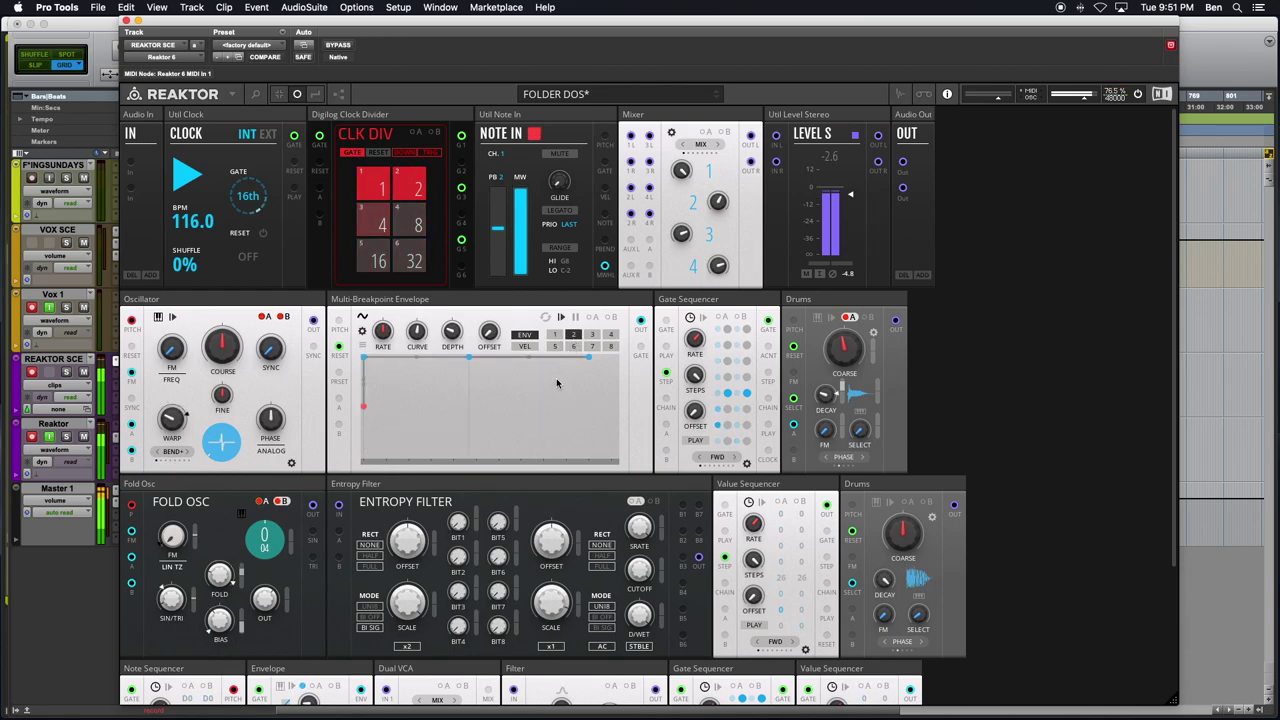
click(554, 346)
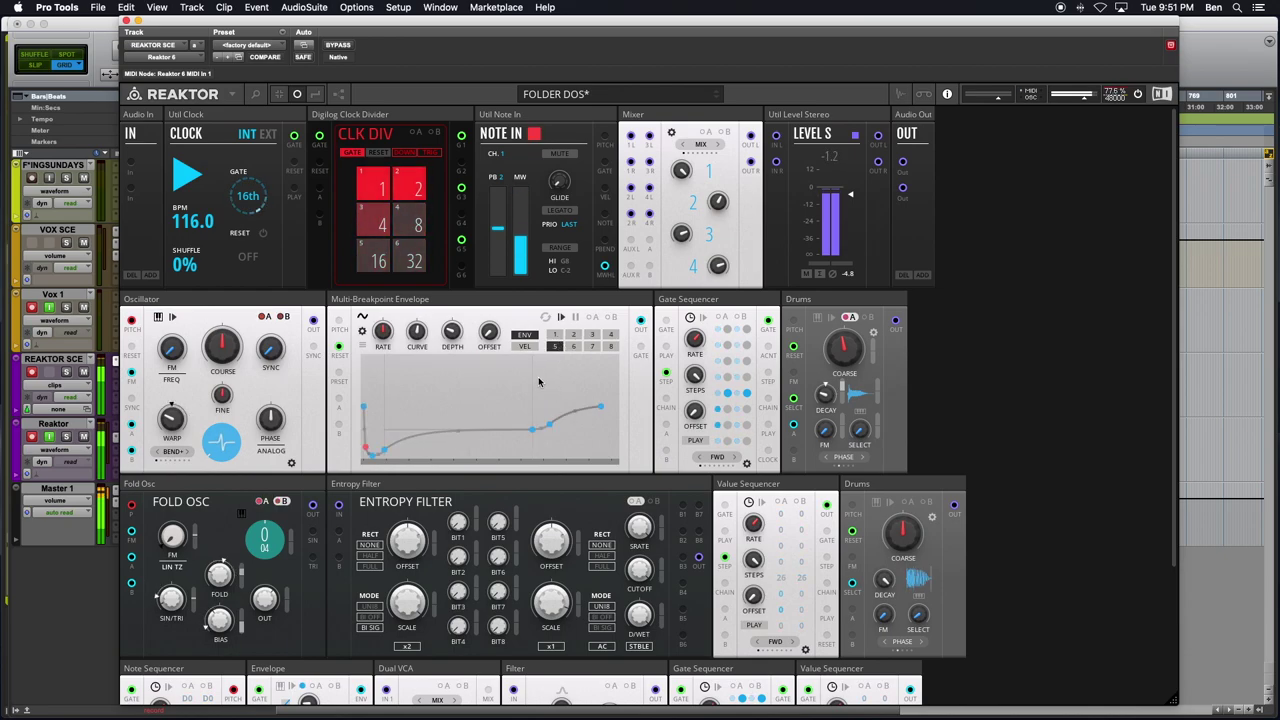
mouse_move(519, 418)
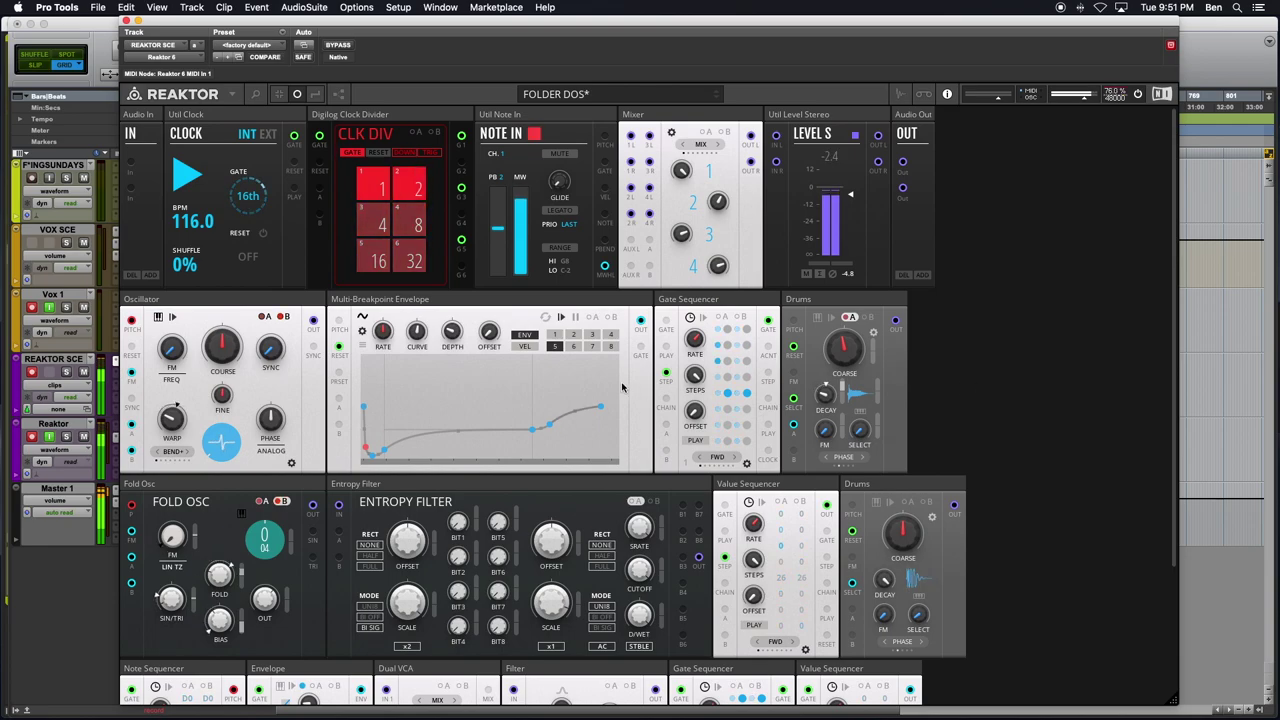
click(553, 345)
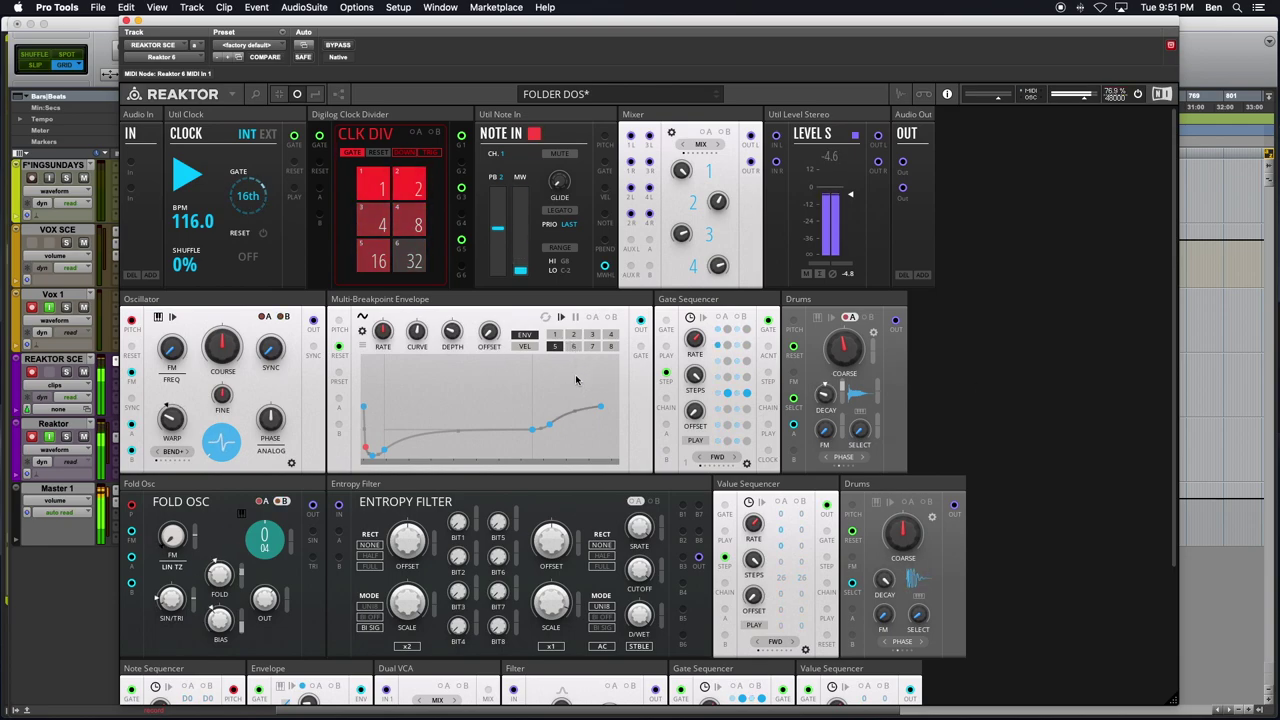
mouse_move(578, 378)
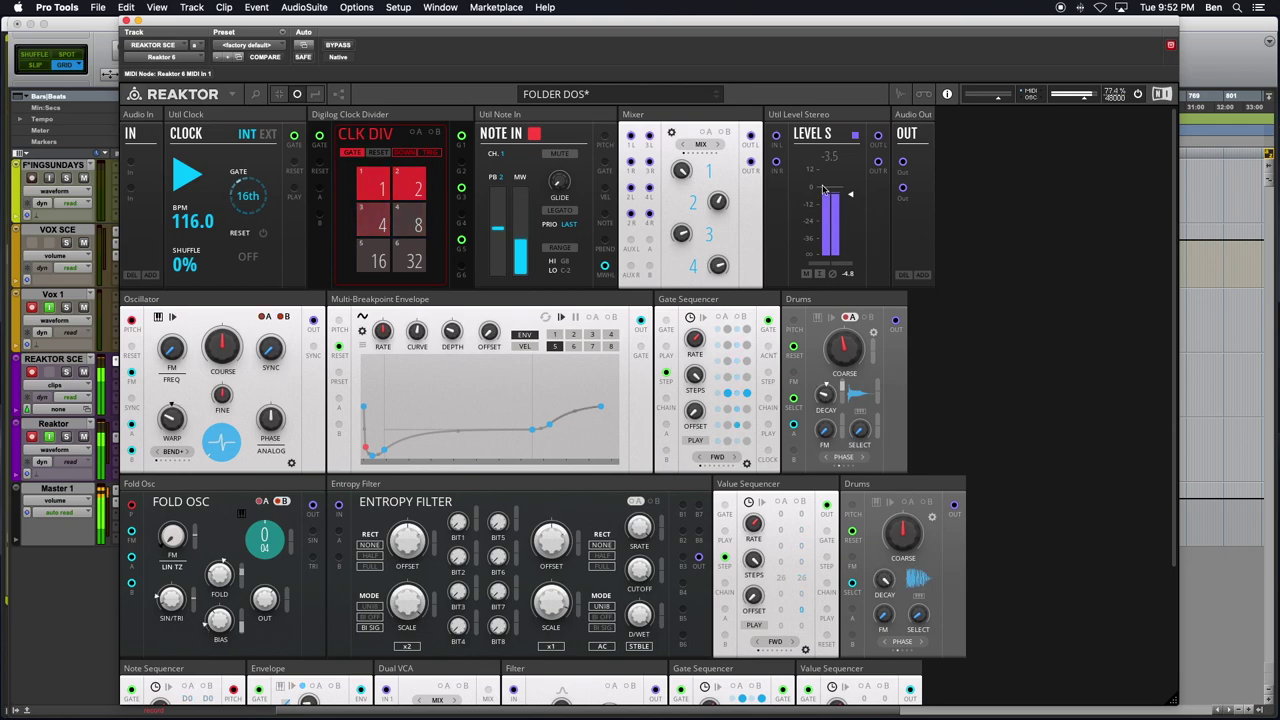
drag(851, 205, 858, 318)
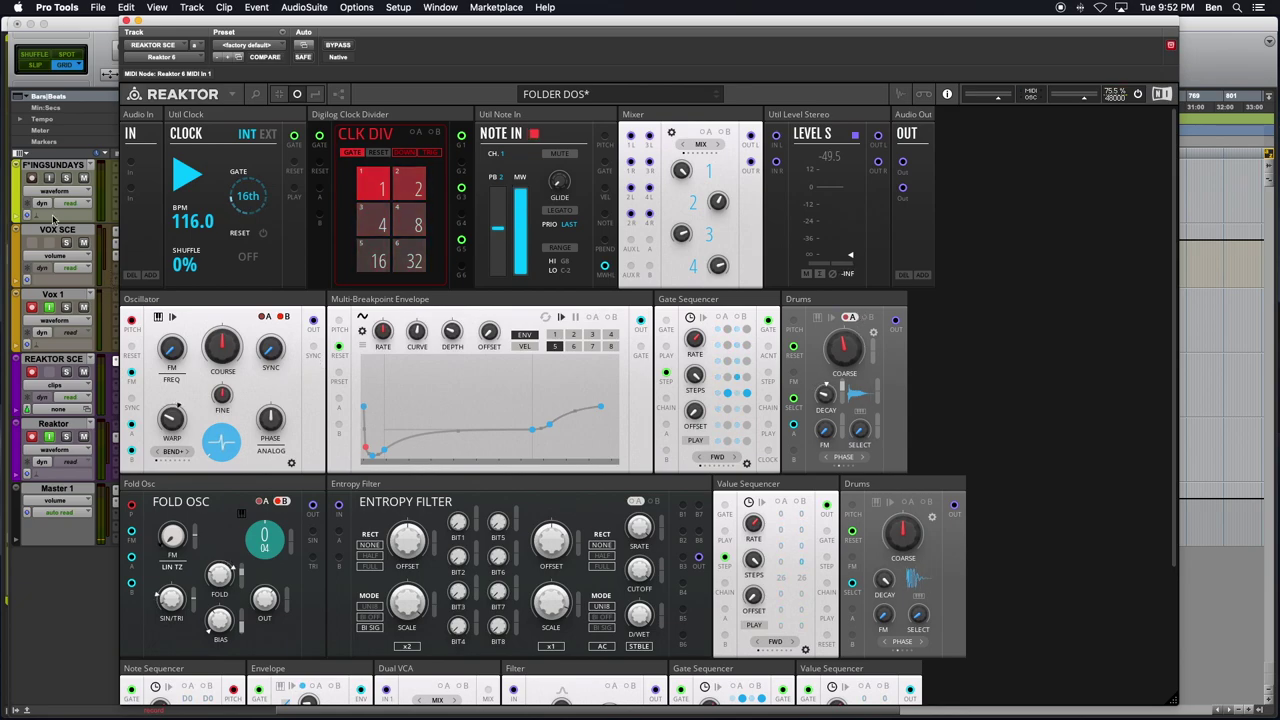
mouse_move(195, 256)
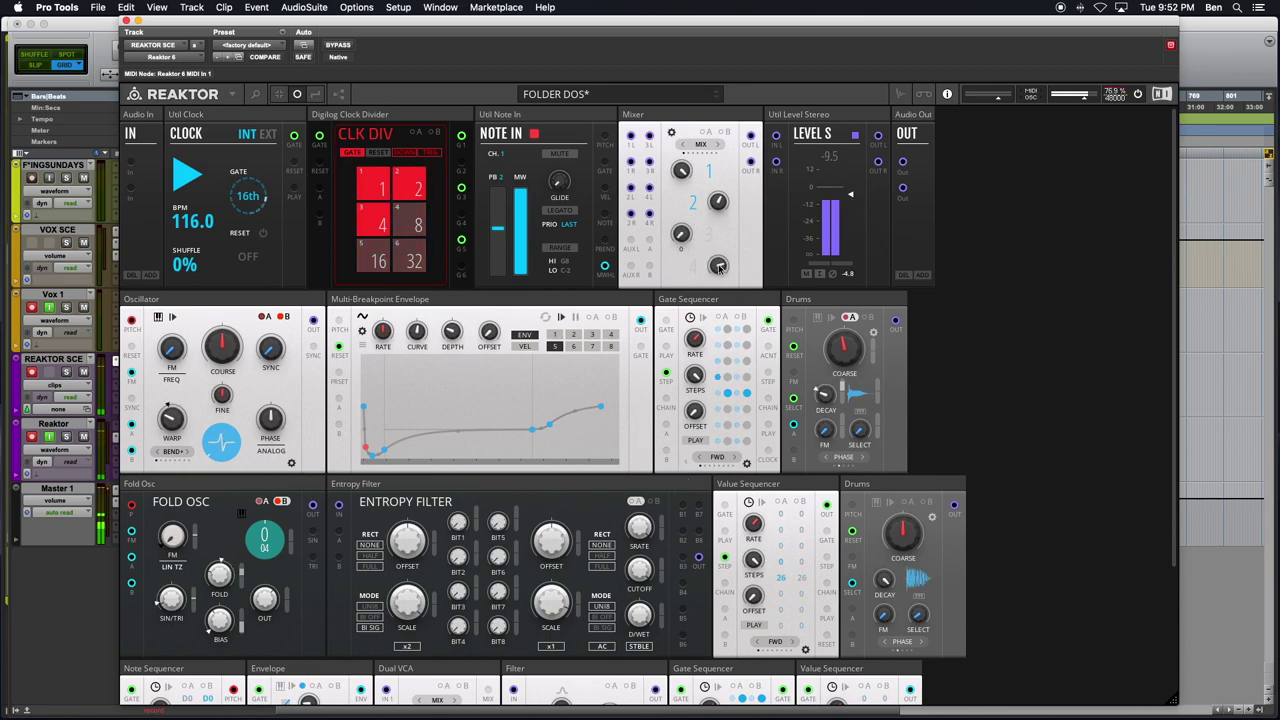
right_click(679, 234)
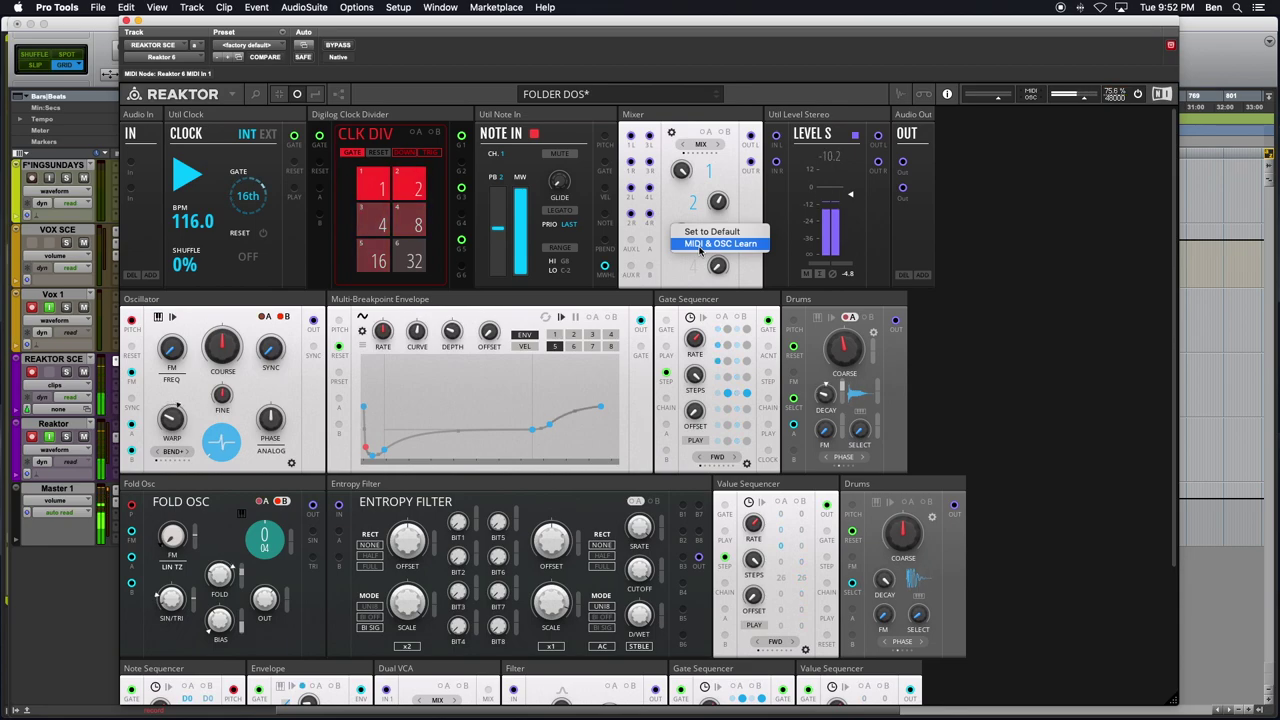
click(700, 247)
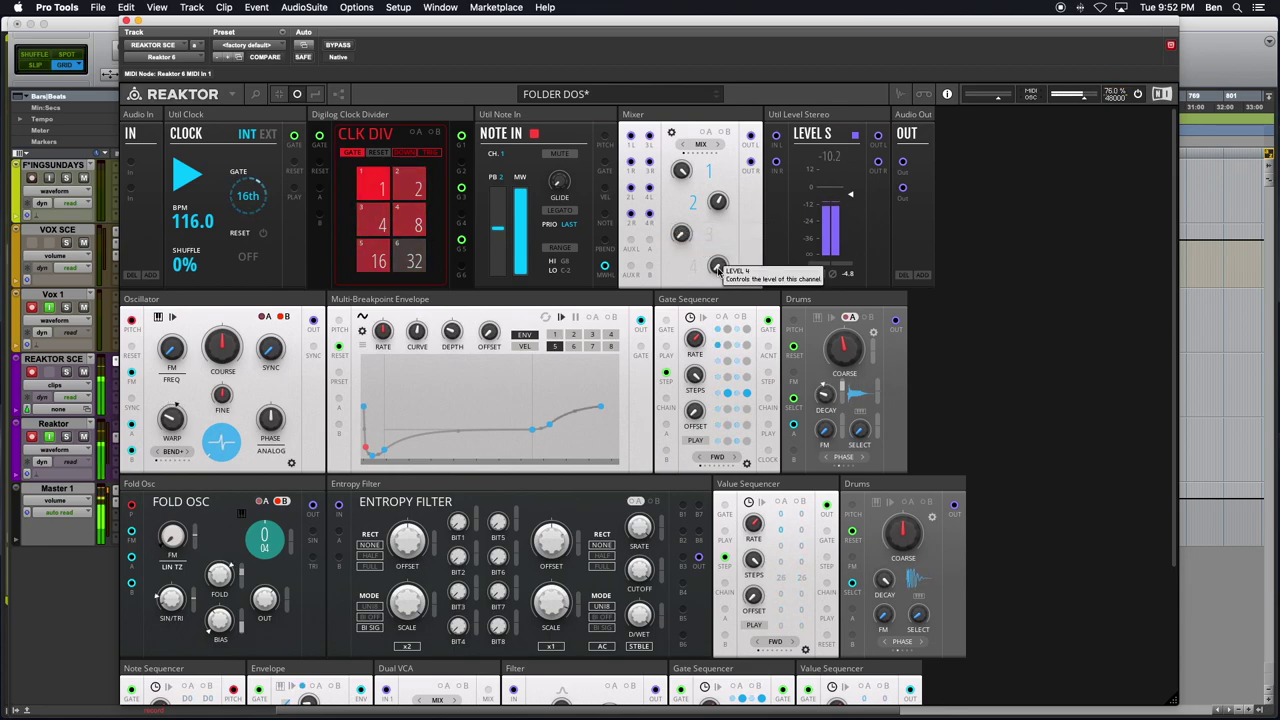
right_click(718, 270)
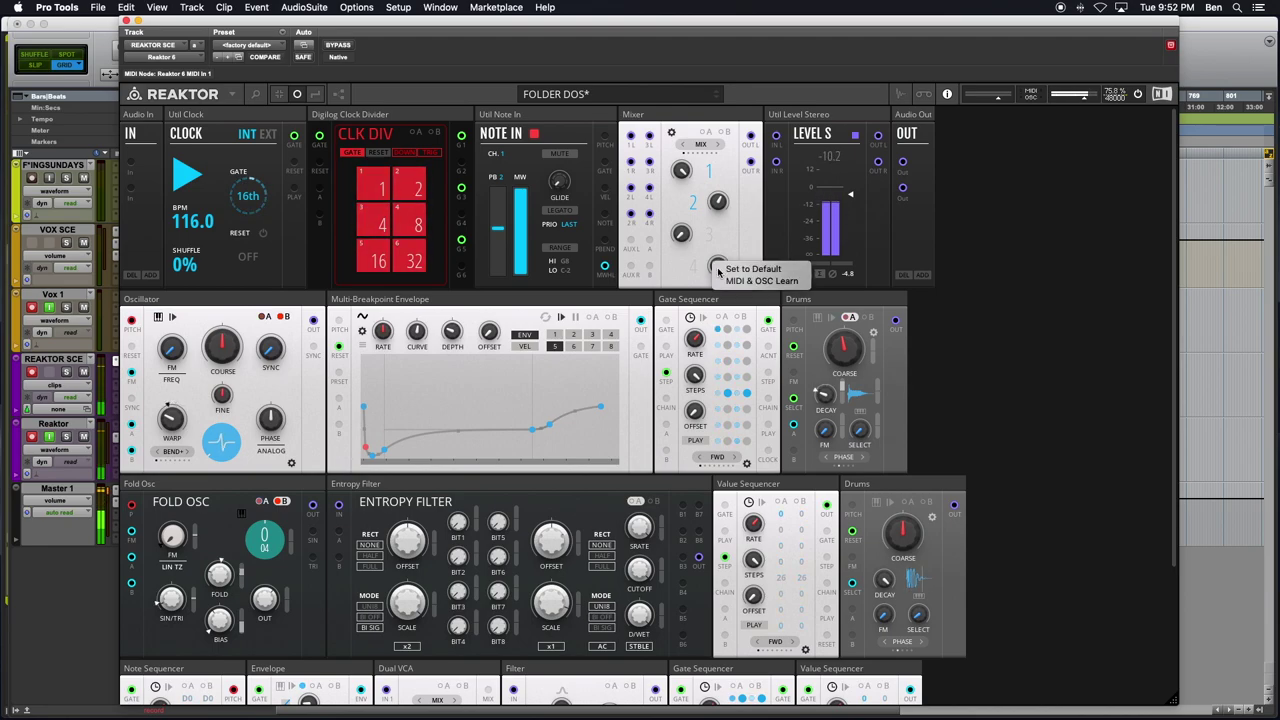
click(735, 283)
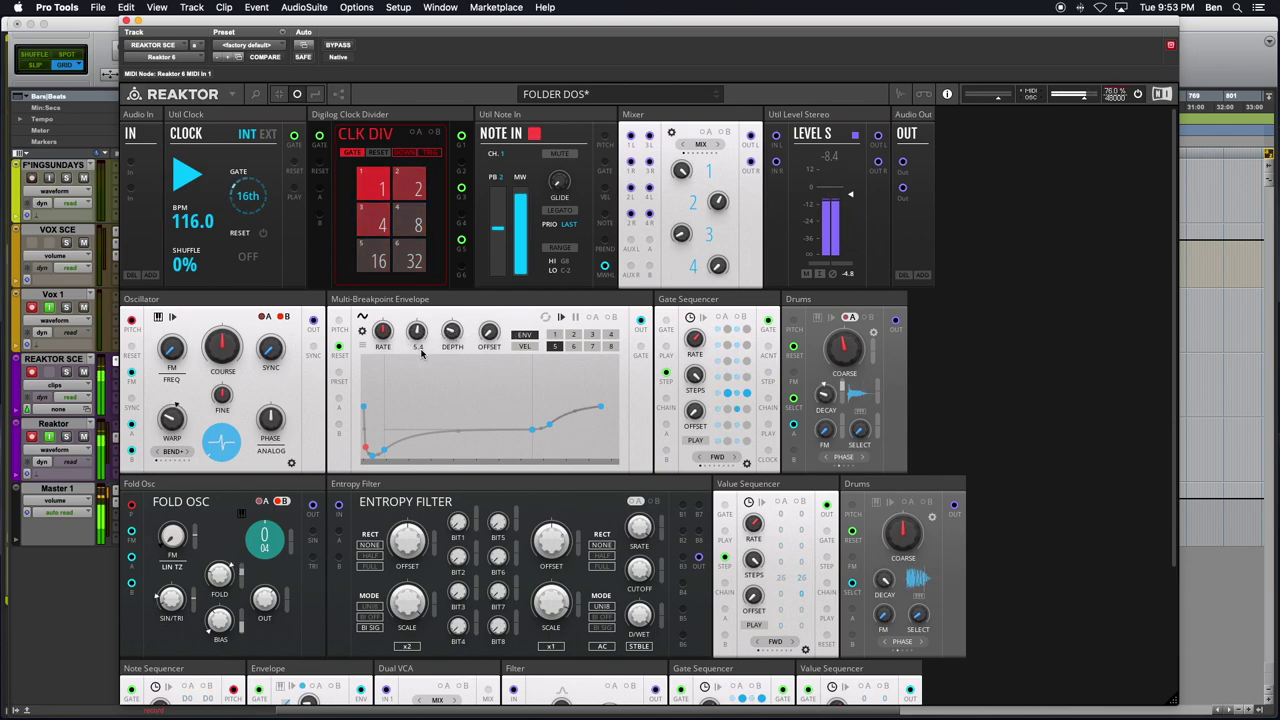
Set the Multi-Breakpoint Envelope's depth to -18.0 and start MIDI & OSC Learn for that knob
drag(451, 333, 458, 316)
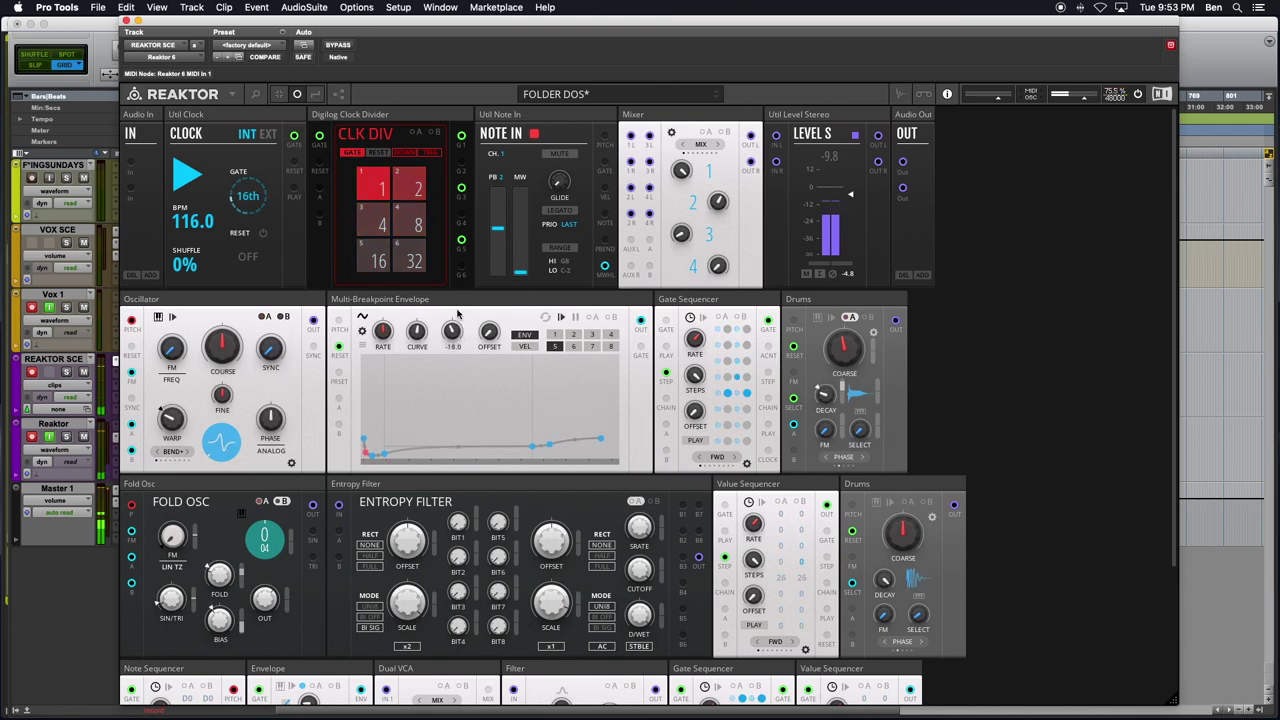
right_click(454, 328)
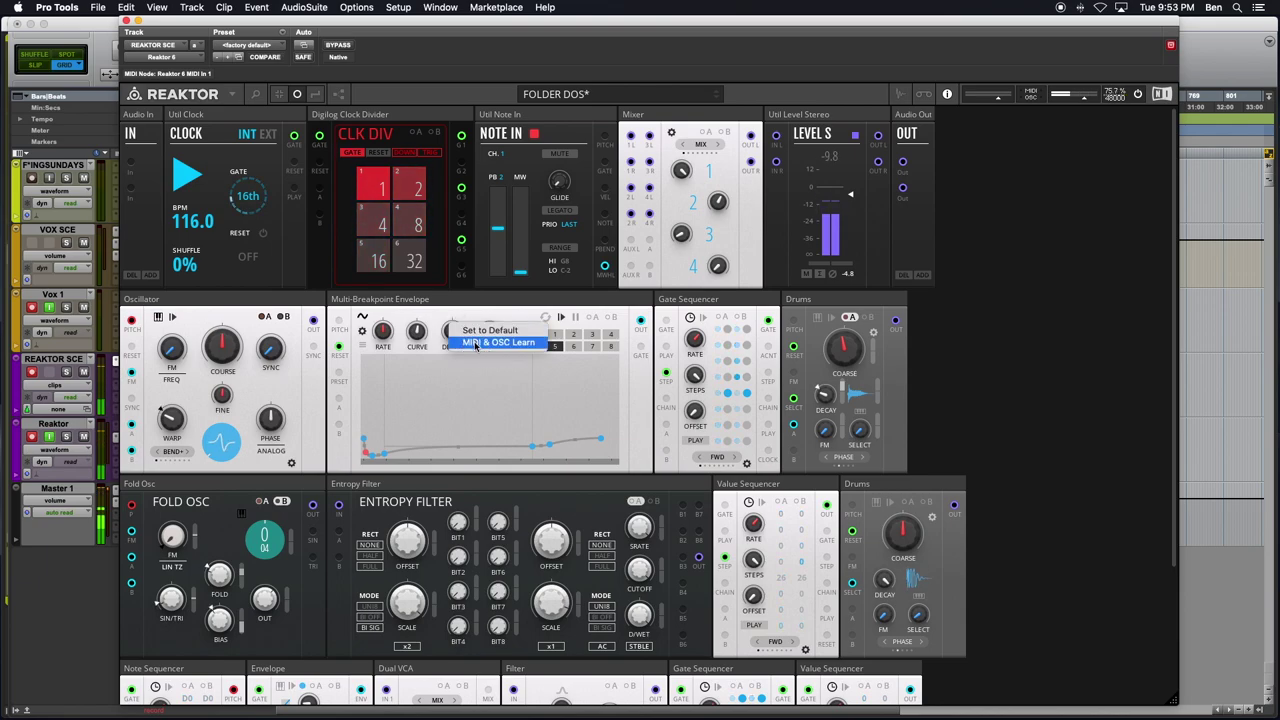
click(476, 344)
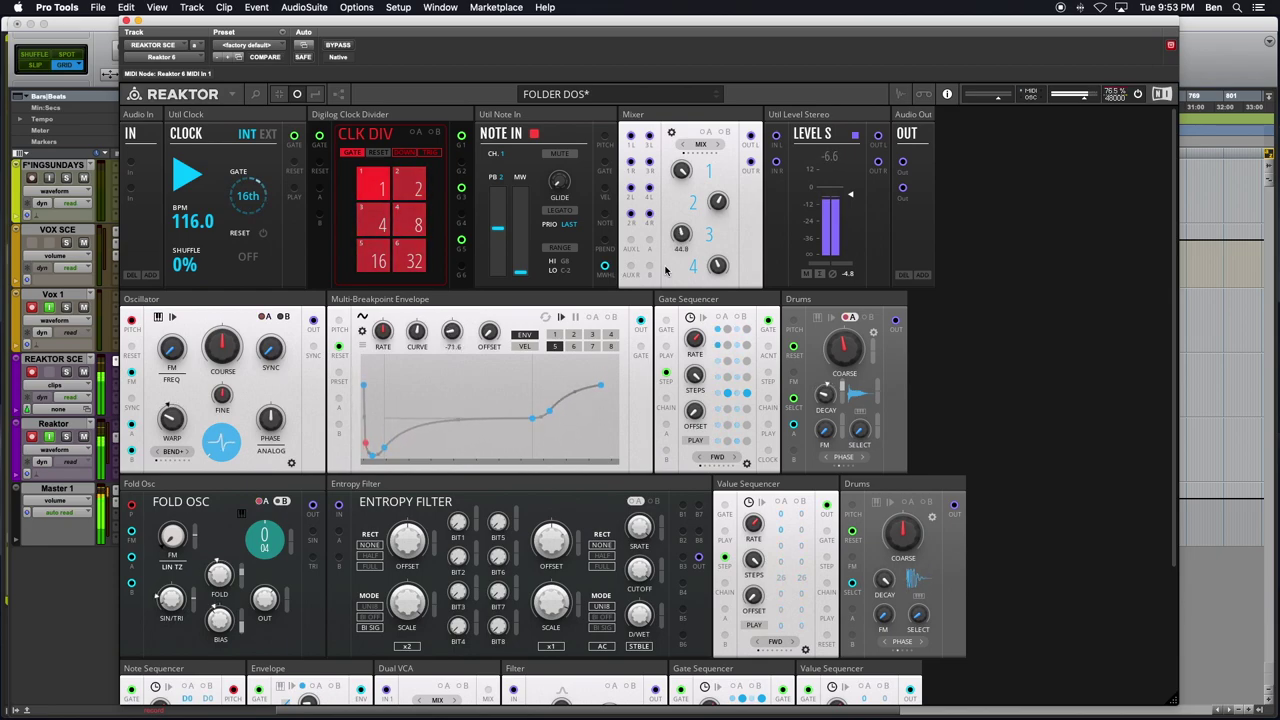
Switch the Multi-Breakpoint Envelope between shapes 2 and 5, ending on shape 5, and fade the Level block's output to -45.9
click(553, 339)
click(569, 346)
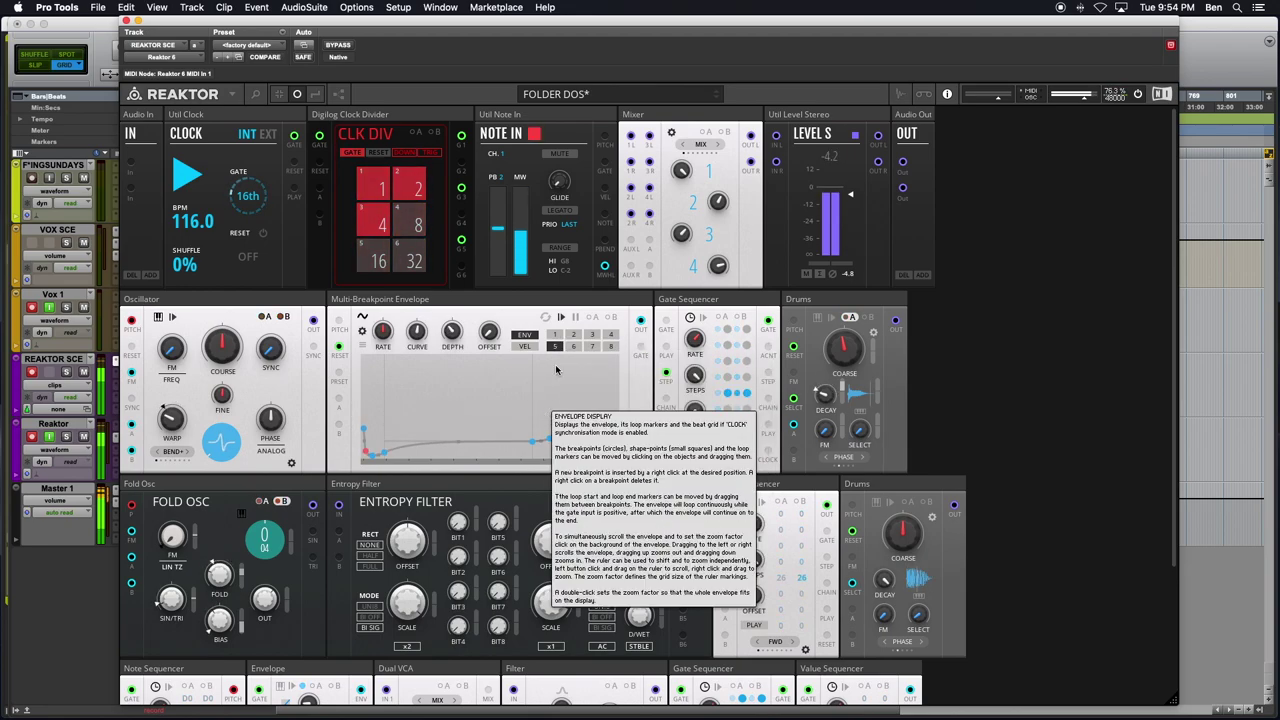
click(573, 336)
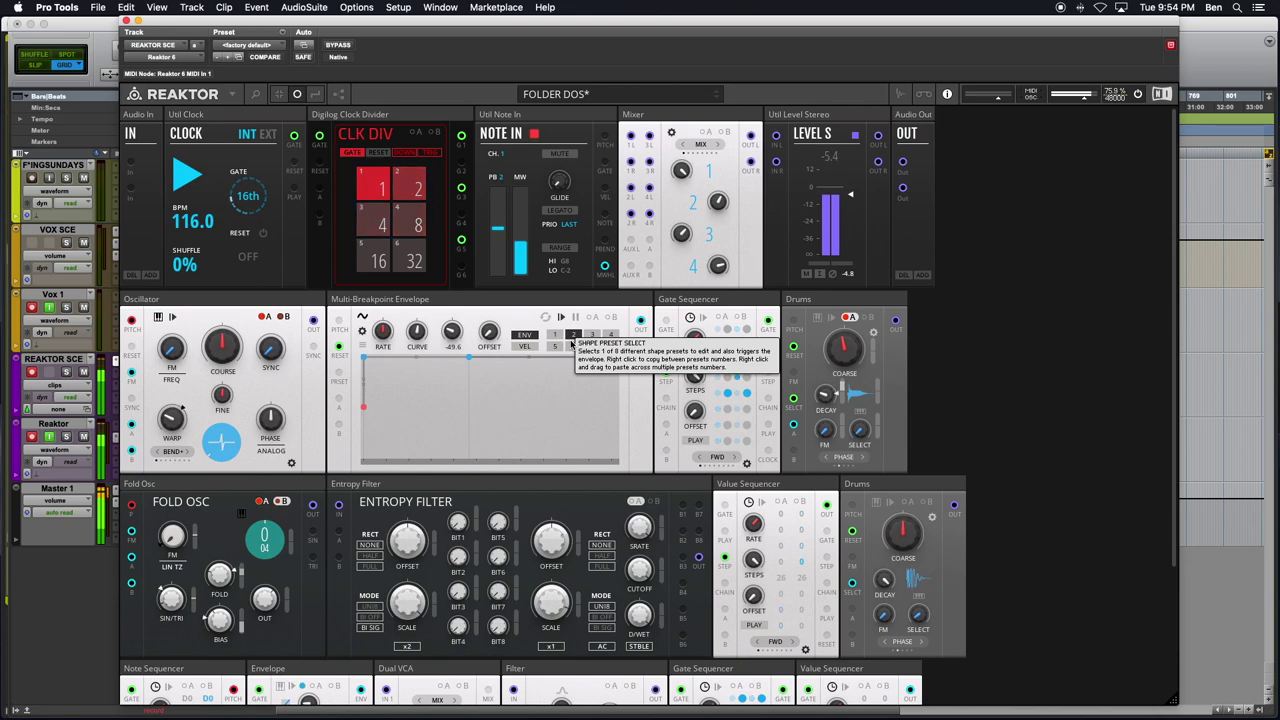
click(555, 347)
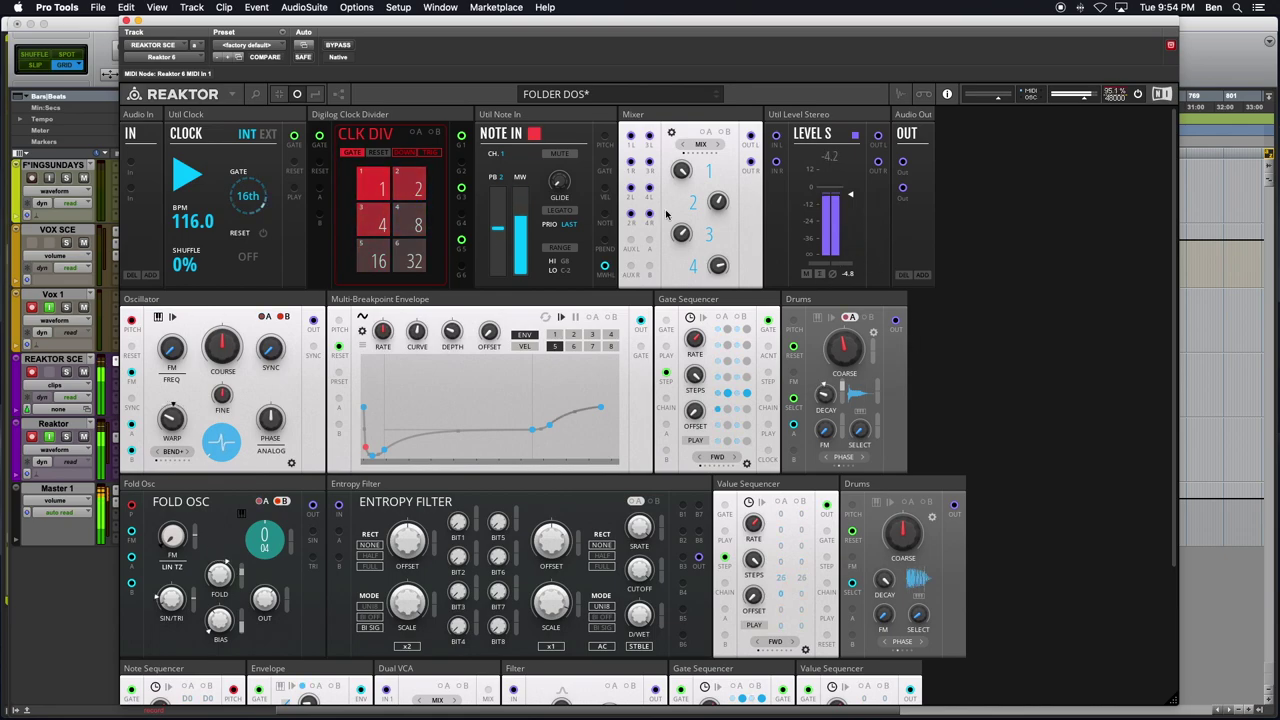
drag(849, 197, 836, 300)
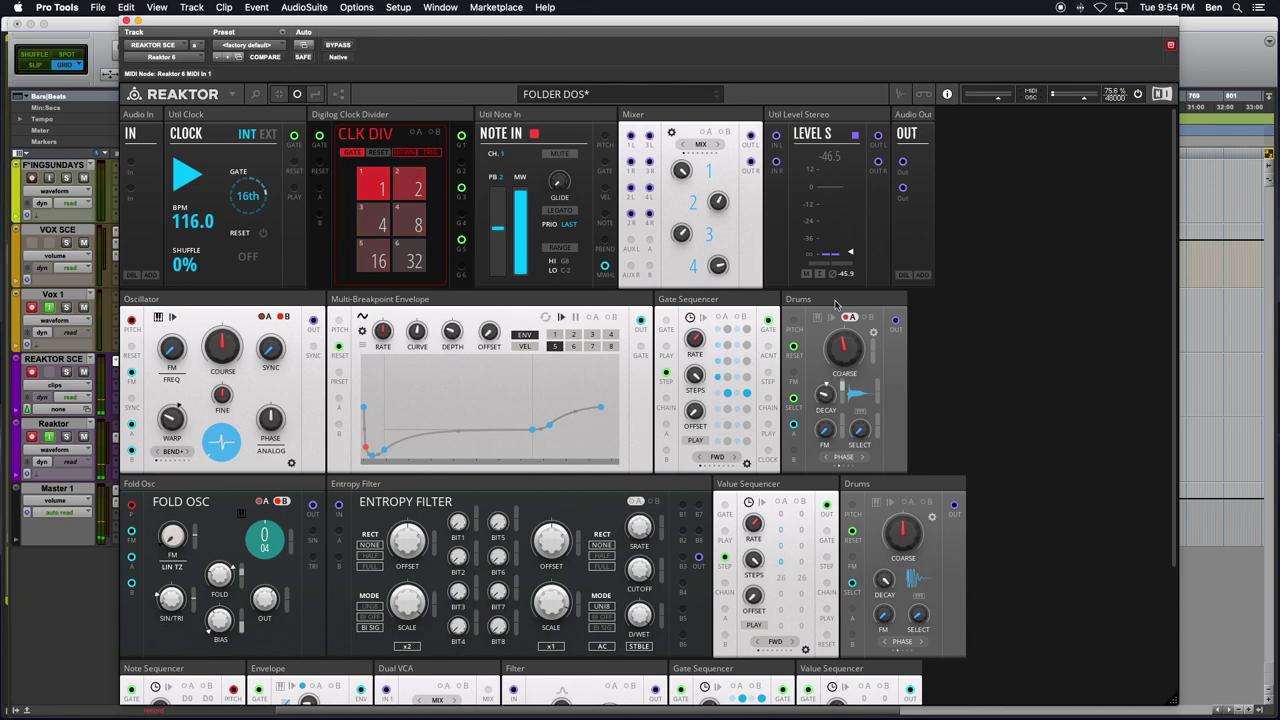